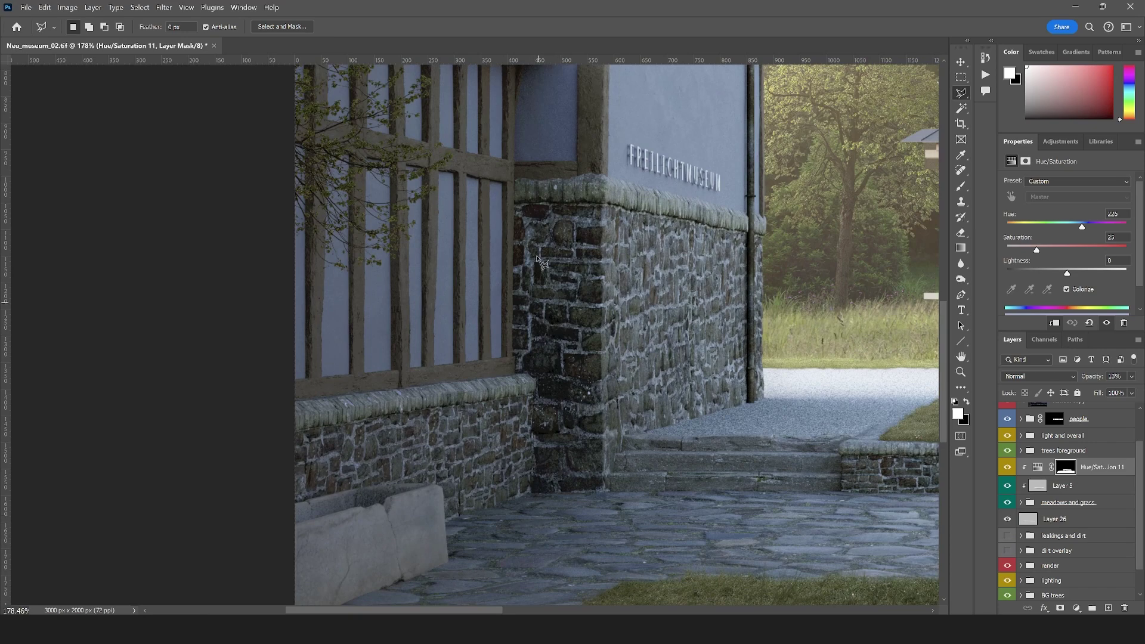
- Toggle the leakings and dirt and dirt overlay groups in Neu_museum_02.tif to compare the image with and without weathering
left_click(1008, 551)
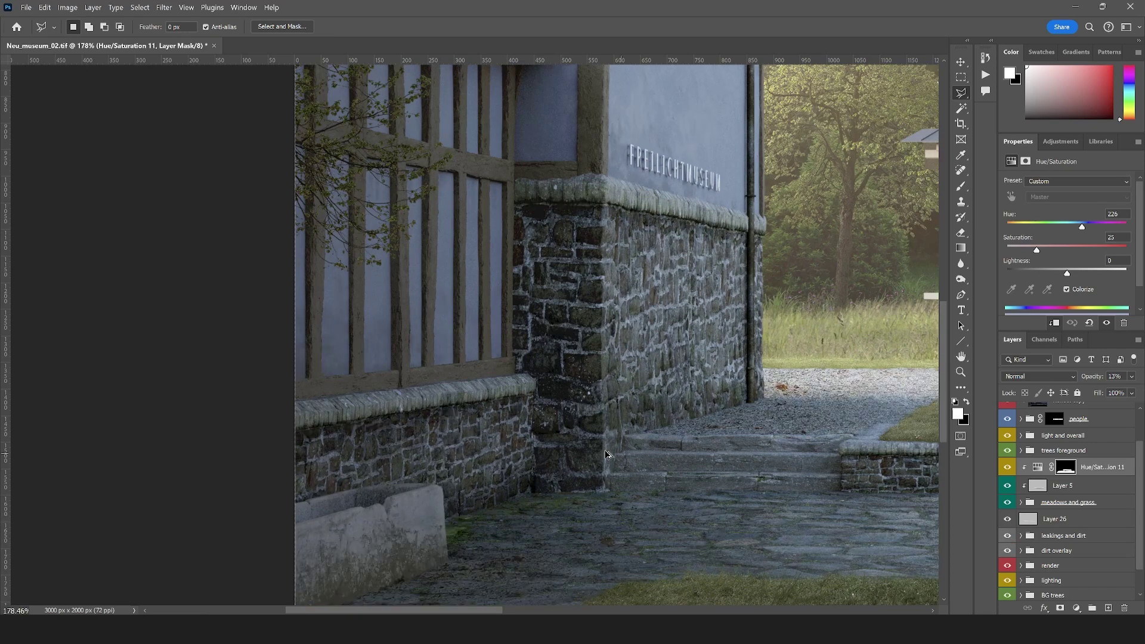
scroll(605, 455, "down", 4)
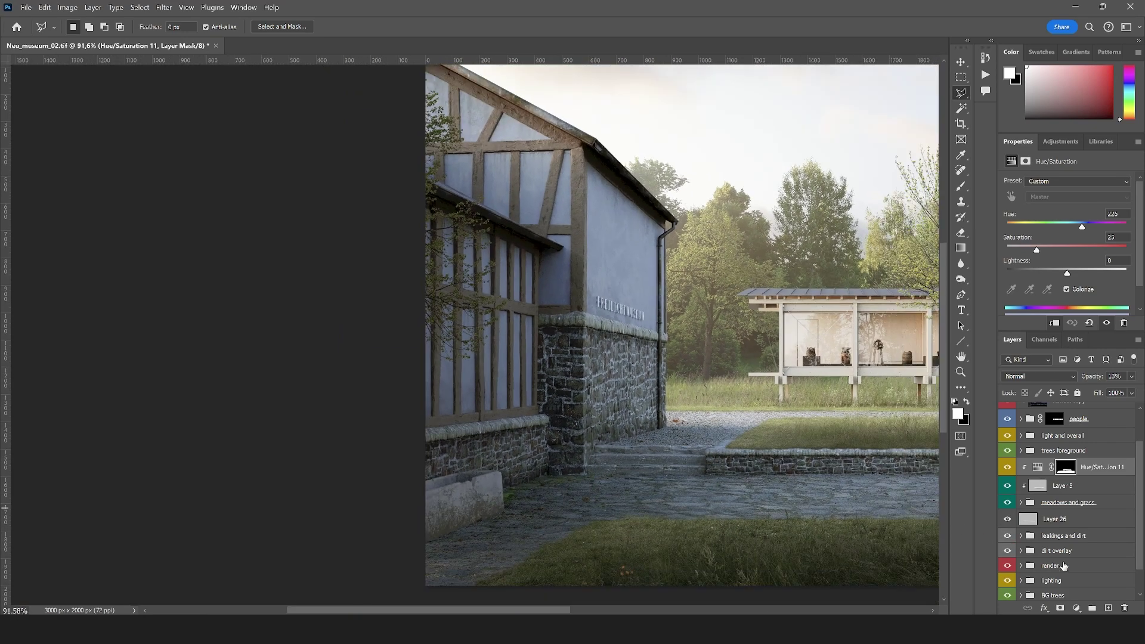
left_click(1007, 551)
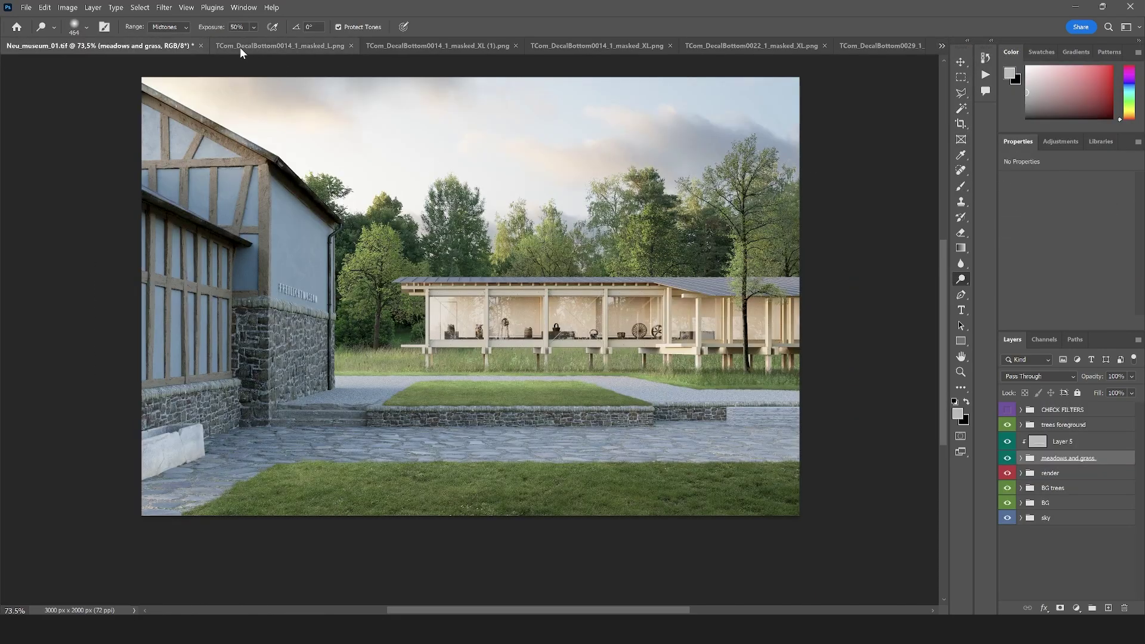
- Look through the open TCom_DecalBottom PNG documents to examine the available dirt and moss decals
left_click(284, 46)
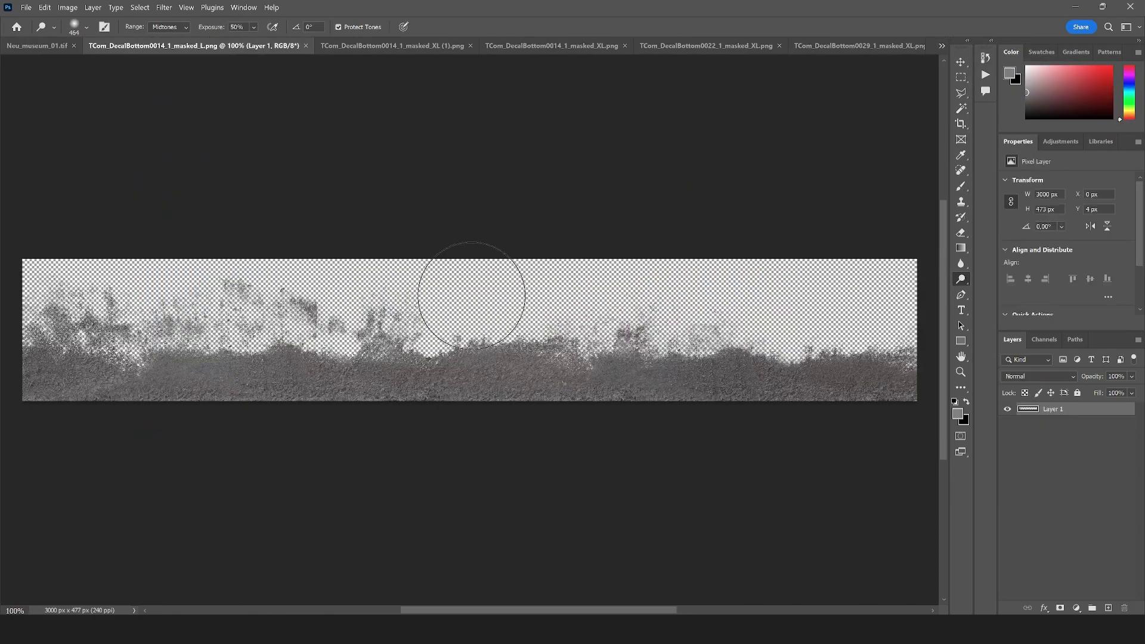
left_click(374, 43)
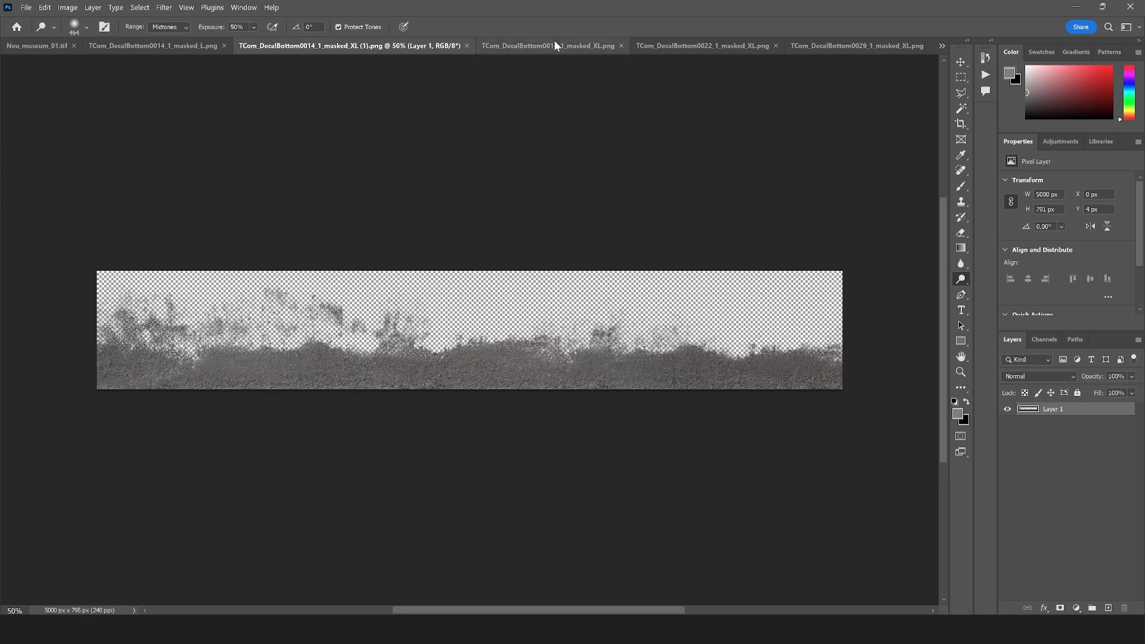
left_click(553, 40)
left_click(726, 51)
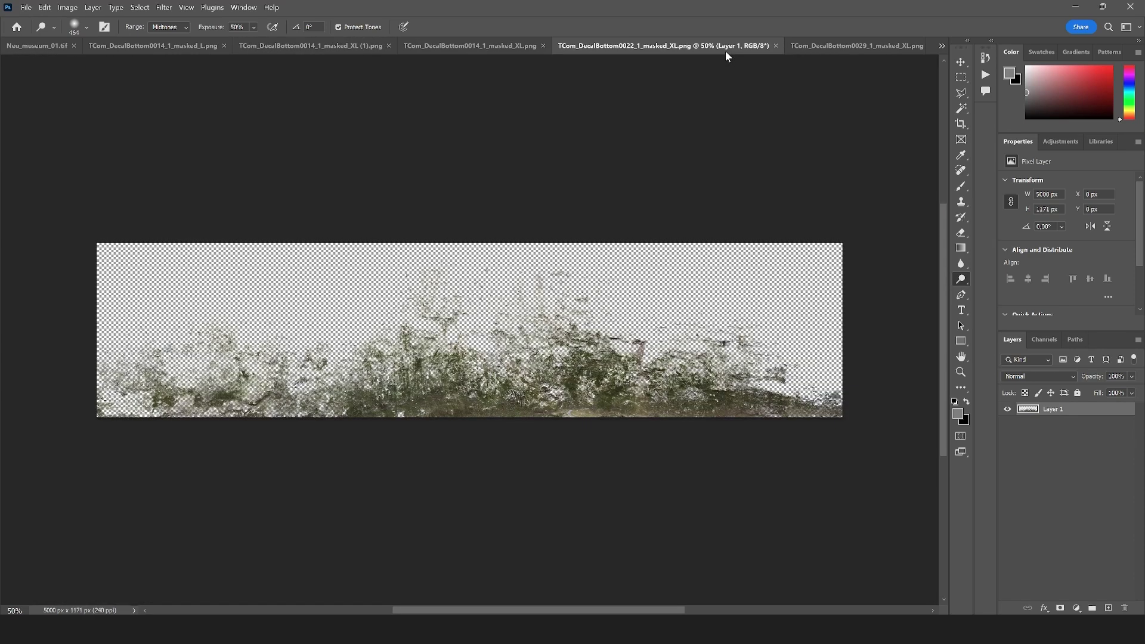
left_click(833, 47)
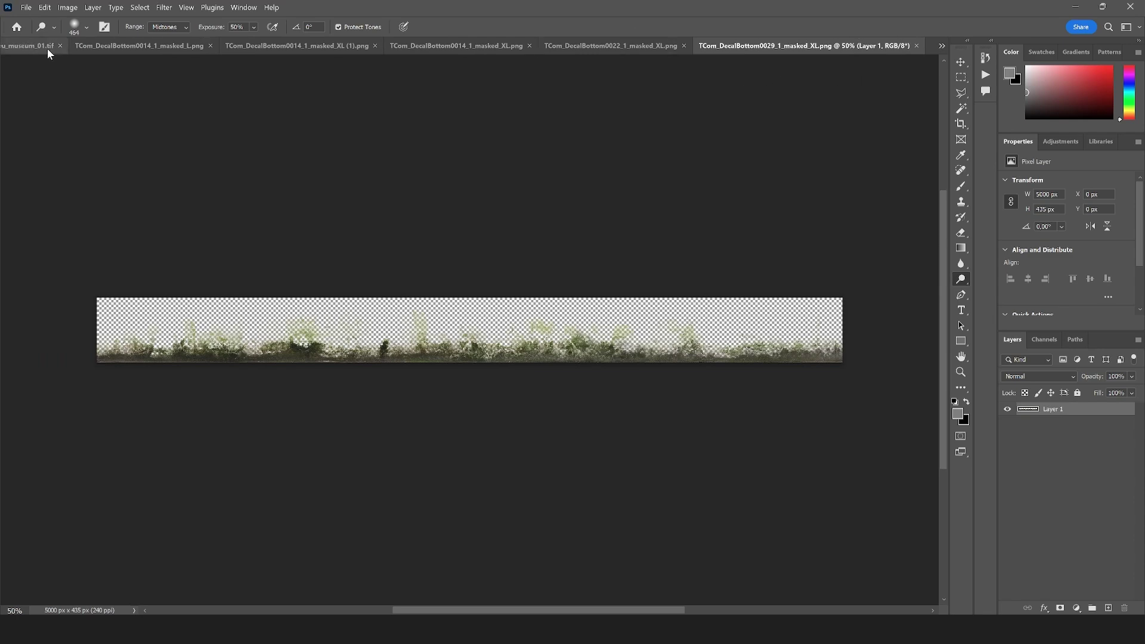
- Convert the decal layer in TCom_DecalBottom0014_1_masked_L.png to a smart object
left_click(180, 45)
right_click(1045, 411)
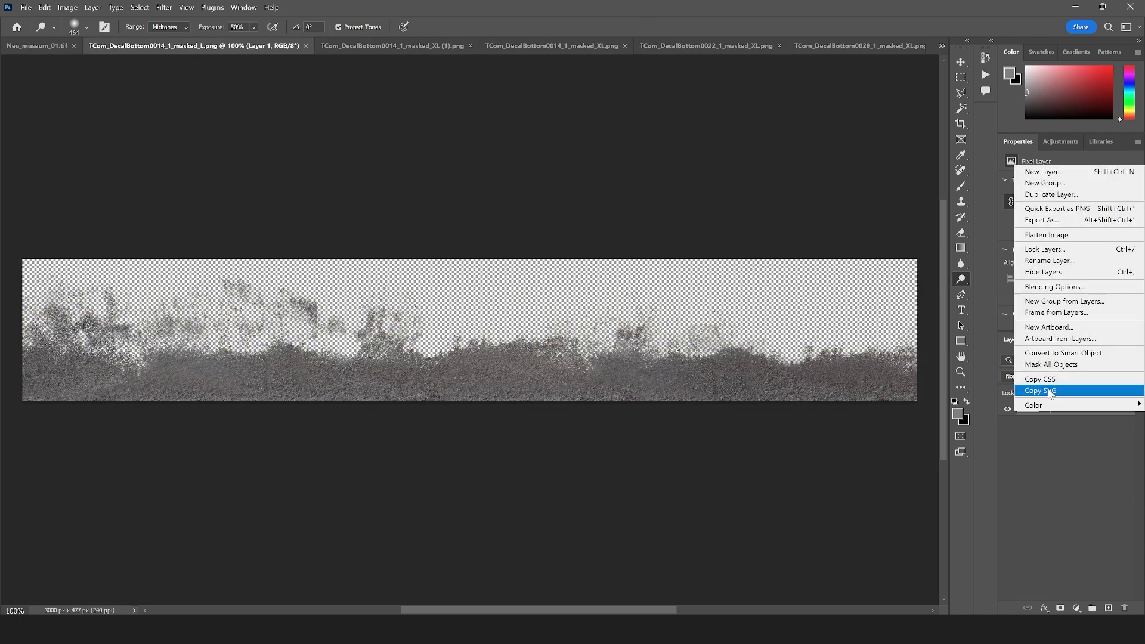
left_click(1063, 352)
key("v")
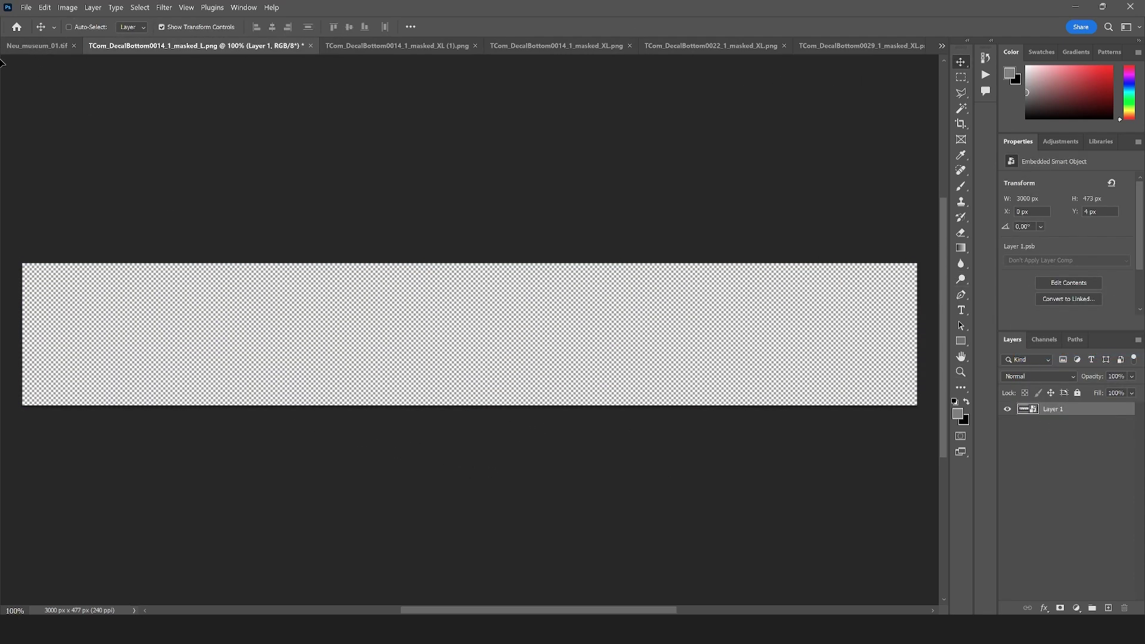
- Copy the decal smart object into Neu_museum_01.tif, accepting the color profile conversion, and place it above the trees foreground group
left_click_drag(2, 62, 534, 294)
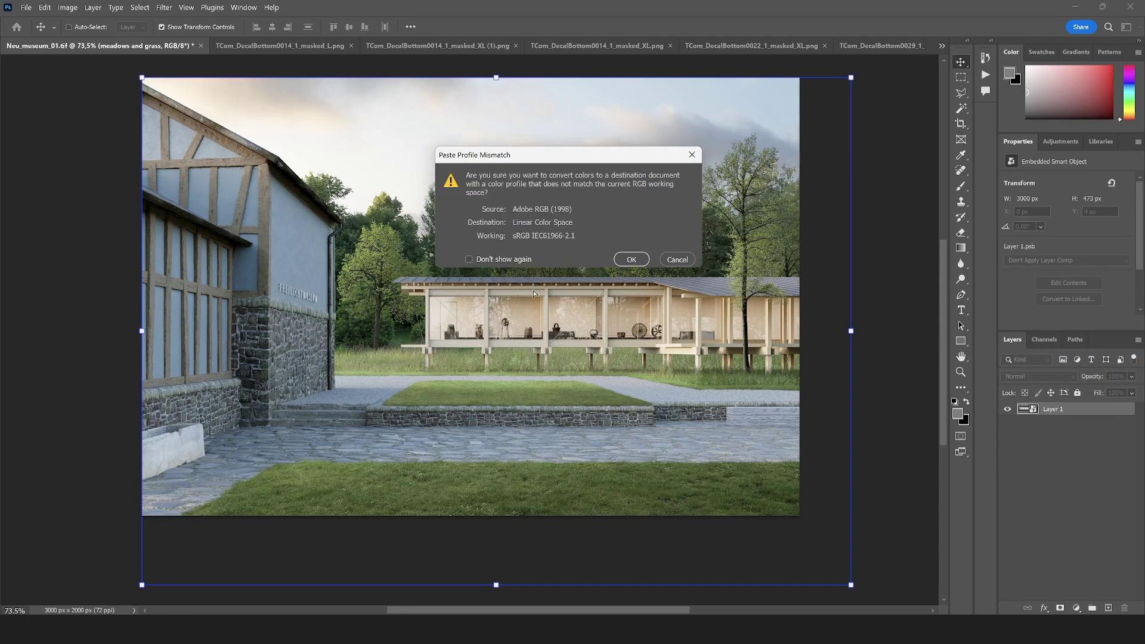
left_click(631, 260)
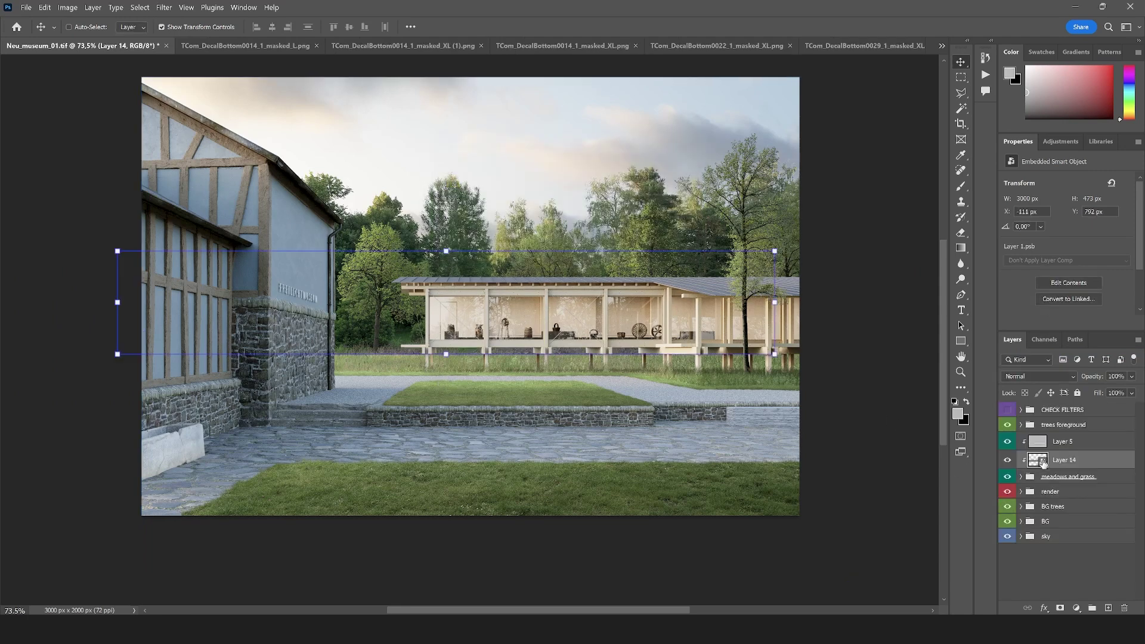
left_click_drag(1058, 464, 1068, 421)
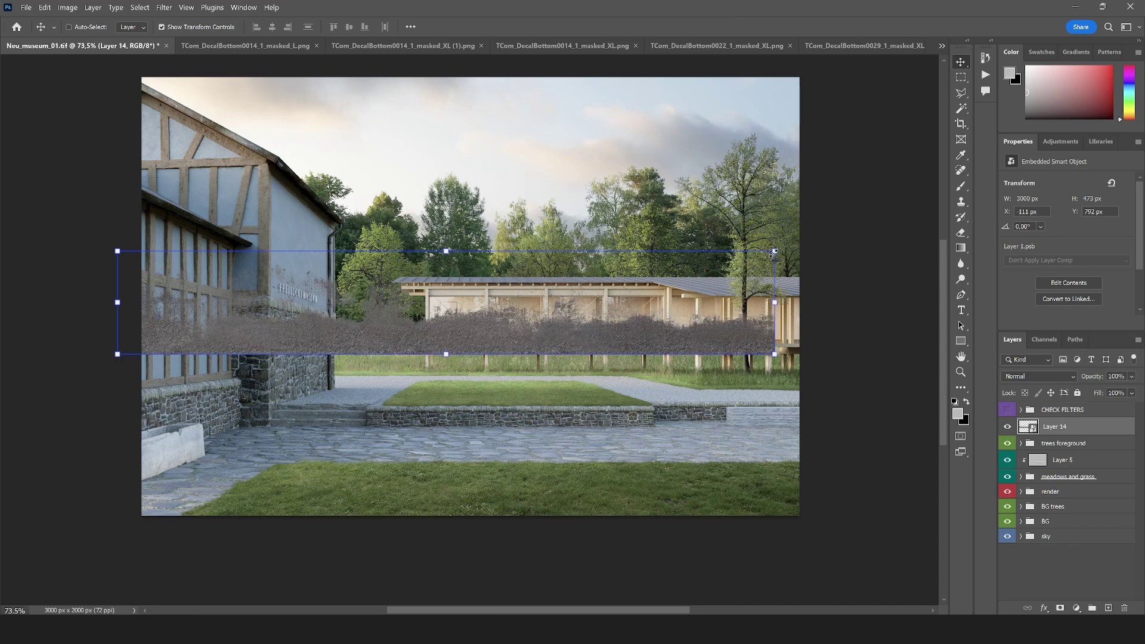
- Scale the dirt decal to about 60% and place it at the base of the half-timbered wall
left_click_drag(774, 251, 235, 334)
scroll(206, 317, "up", 3)
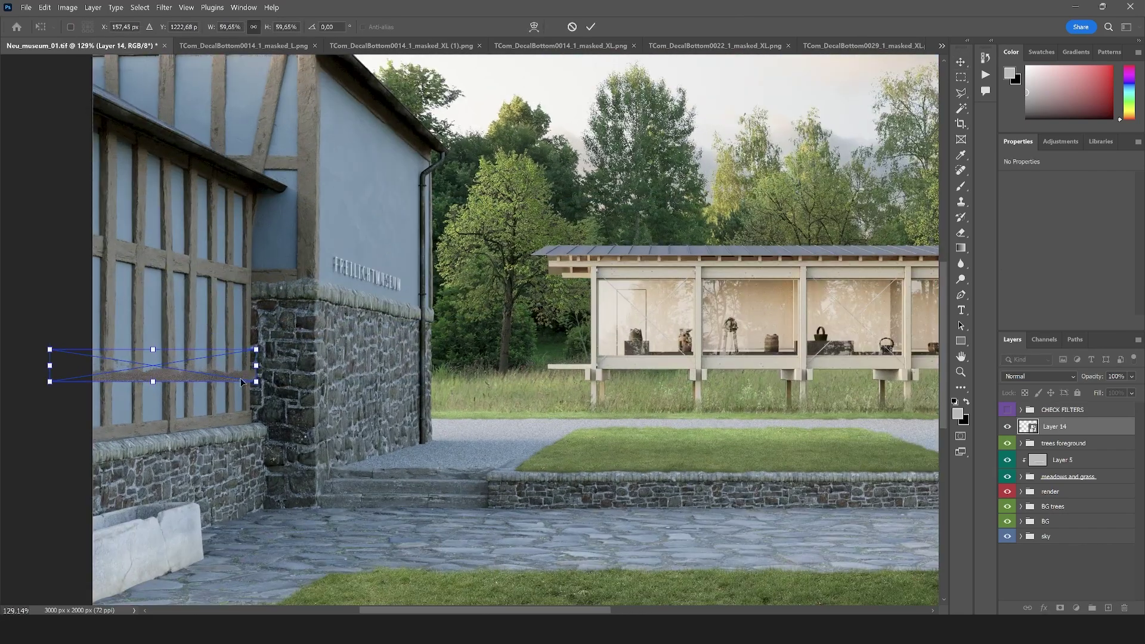
left_click_drag(241, 382, 230, 409)
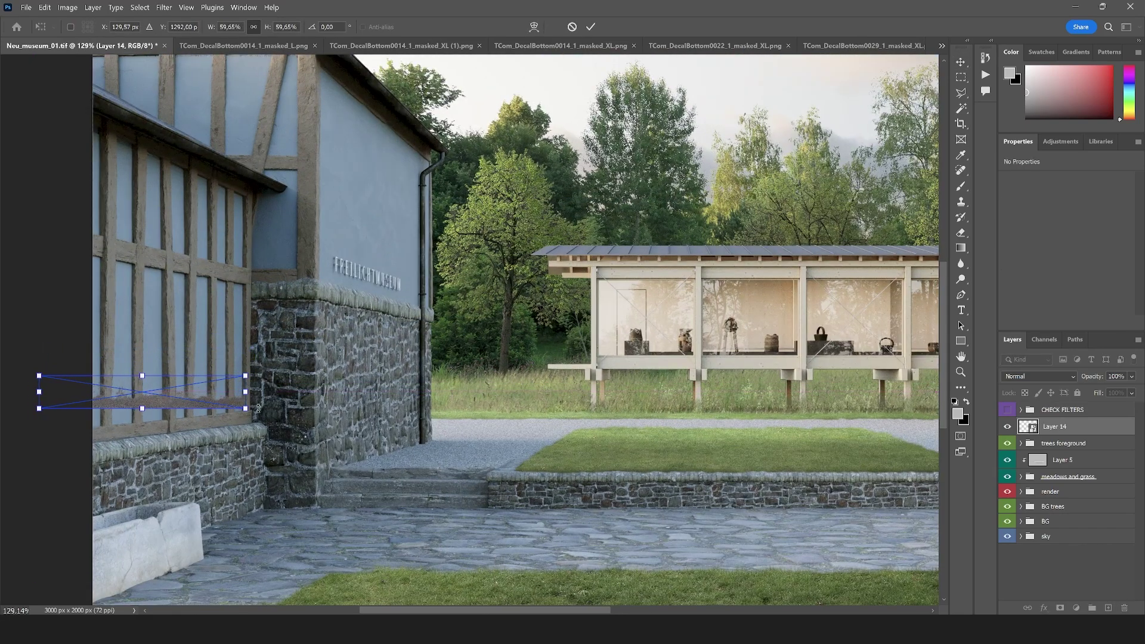
- Distort the decal's corners to follow the half-timbered wall's perspective, at about 591 × 237 px, and apply the transform
scroll(258, 408, "down", 2)
scroll(297, 435, "up", 4)
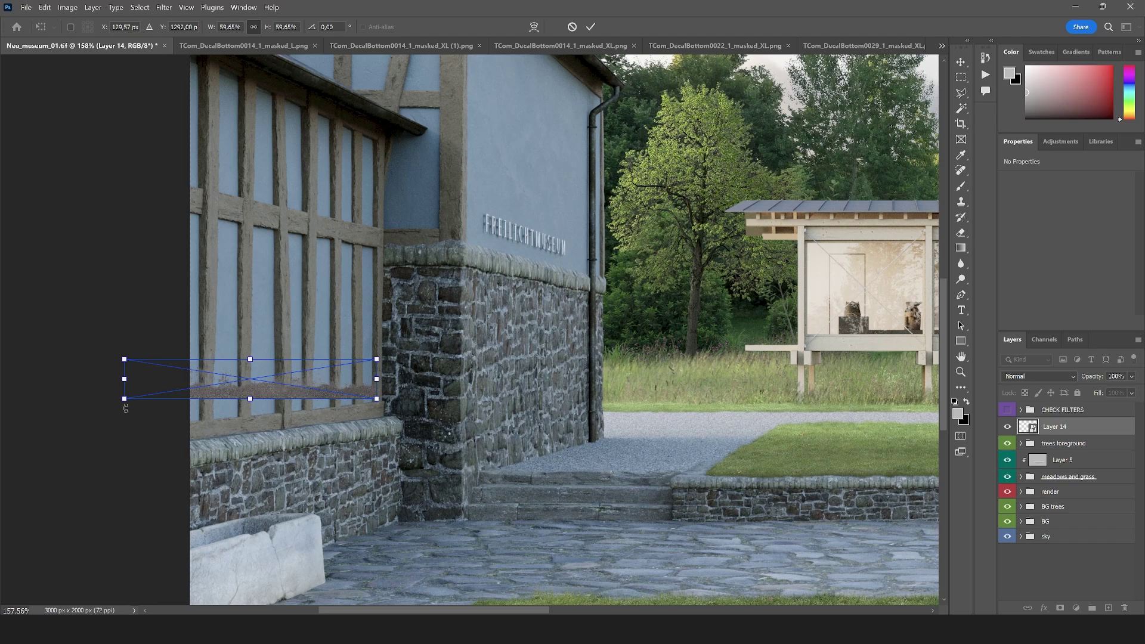
left_click_drag(121, 403, 107, 433)
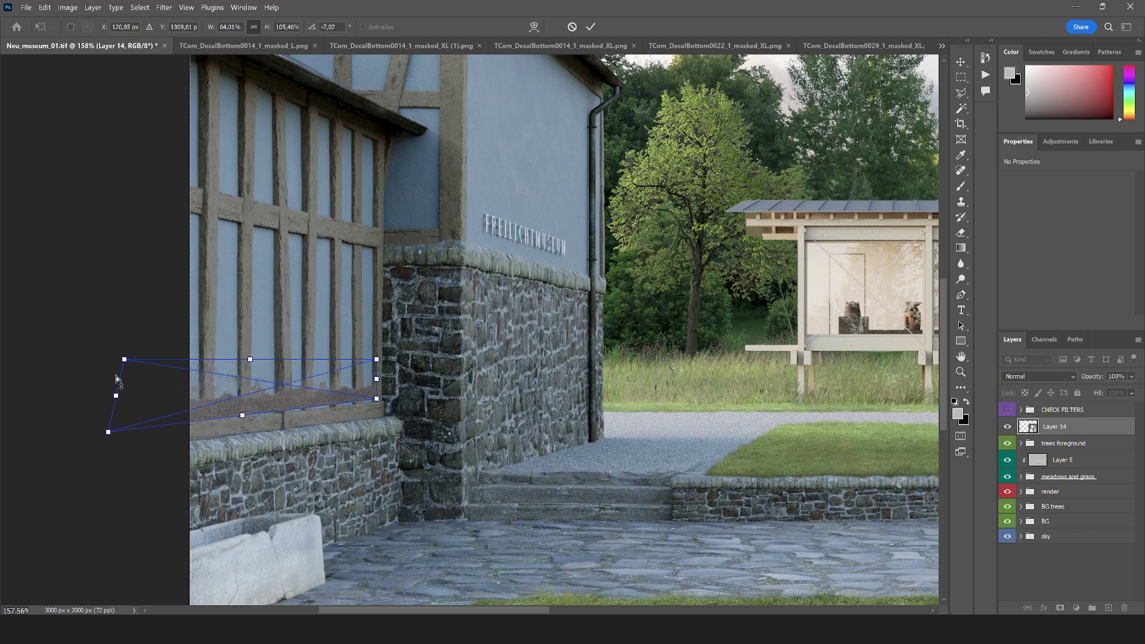
left_click_drag(124, 360, 102, 319)
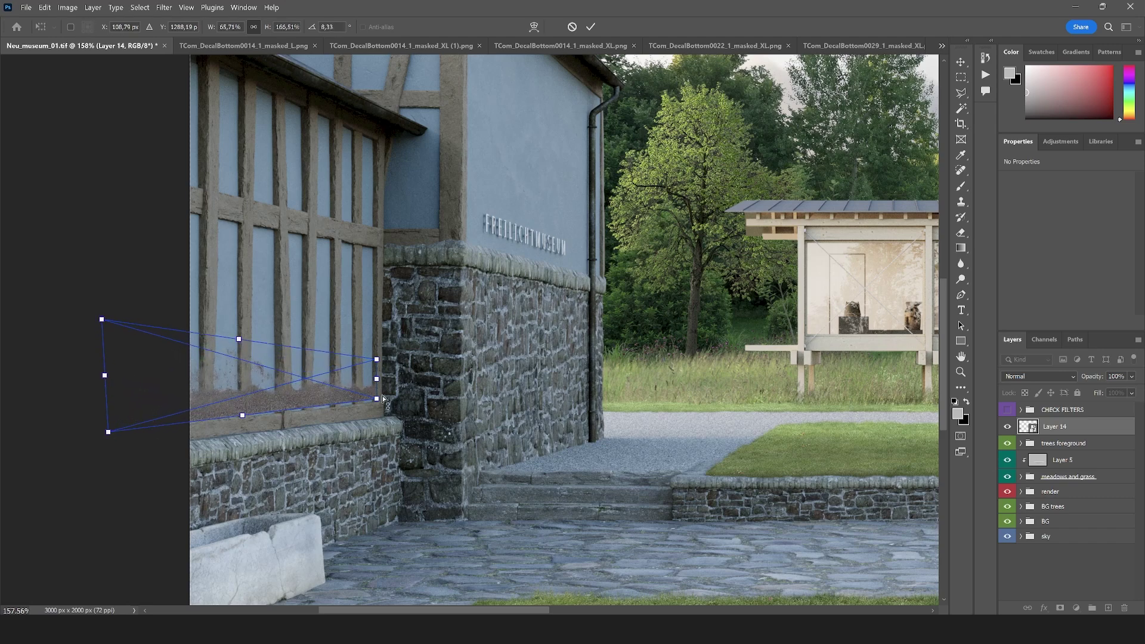
left_click_drag(382, 402, 382, 410)
key("Return")
scroll(267, 394, "down", 2)
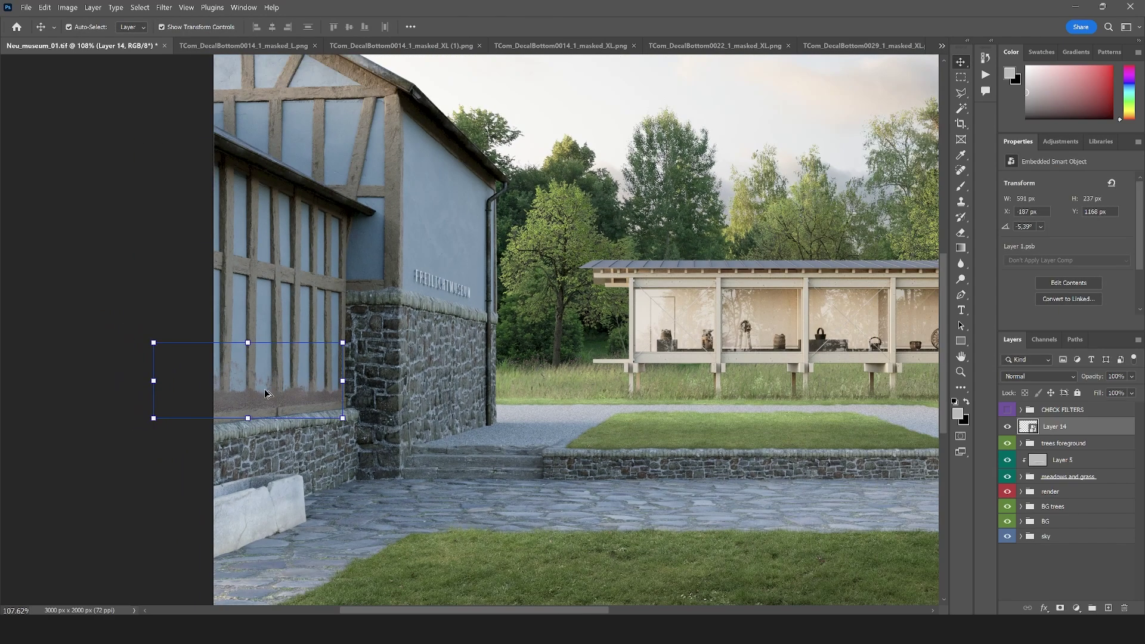
- Select the building's blue plaster areas with the Magic Wand on the ID0 layer in the render group's mask subgroup
left_click(960, 92)
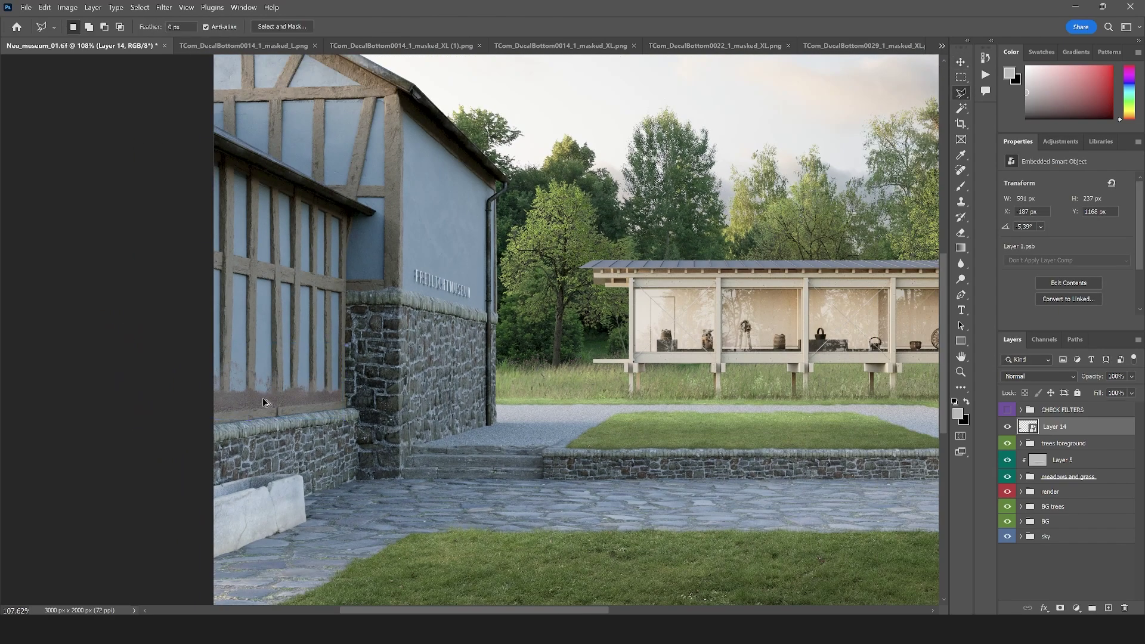
scroll(267, 402, "up", 3)
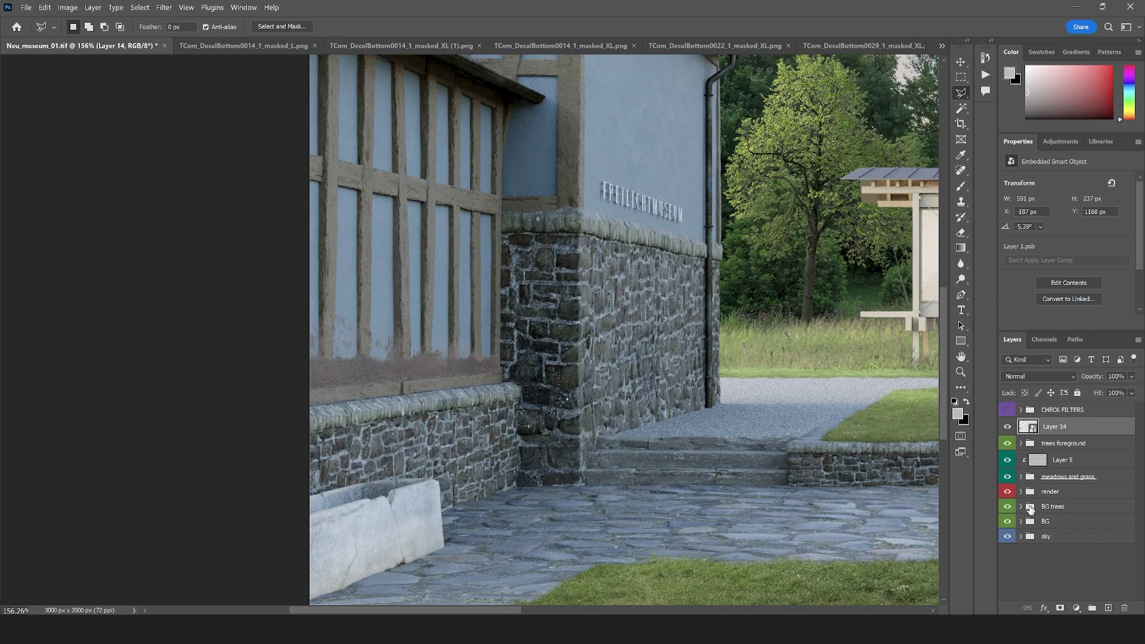
left_click(1021, 492)
scroll(1026, 516, "down", 5)
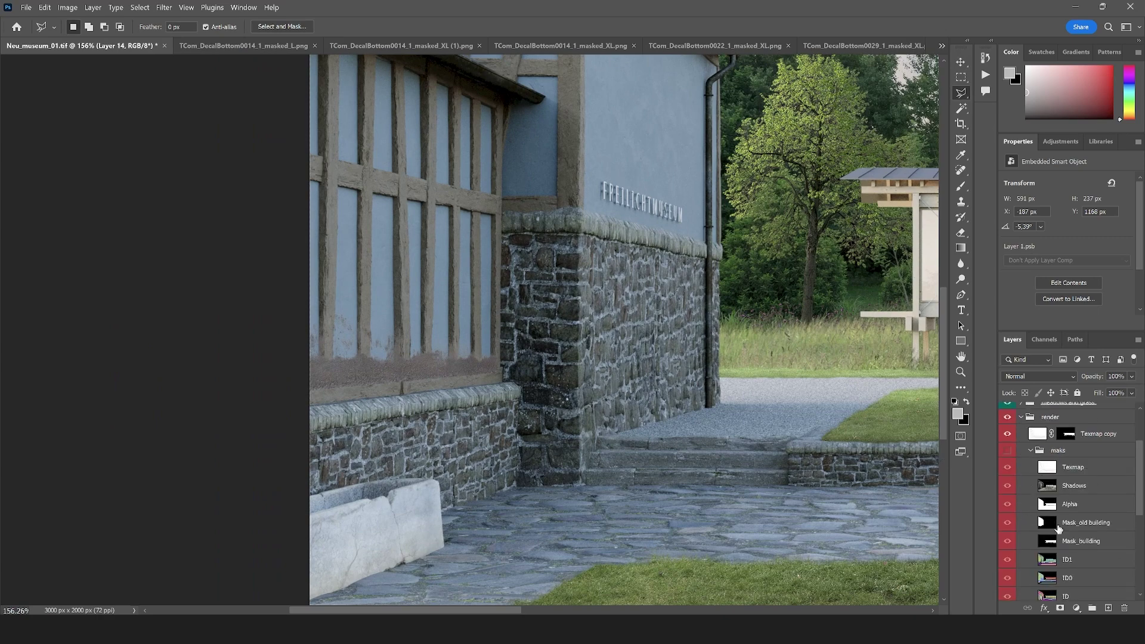
left_click(1048, 504)
left_click(1045, 526)
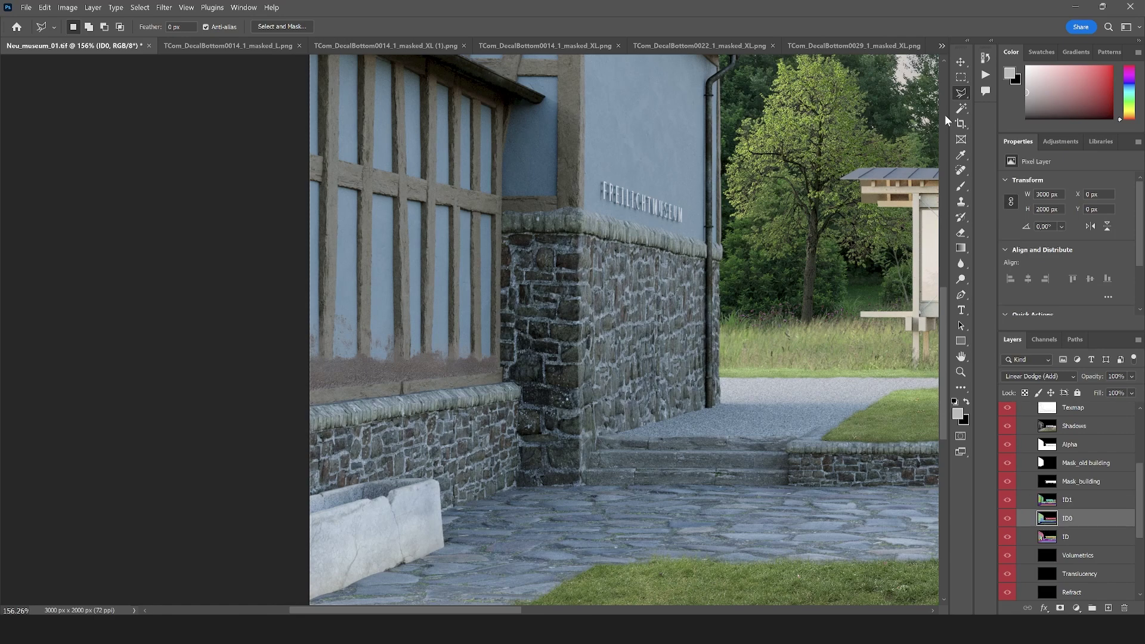
left_click(960, 109)
left_click(405, 296)
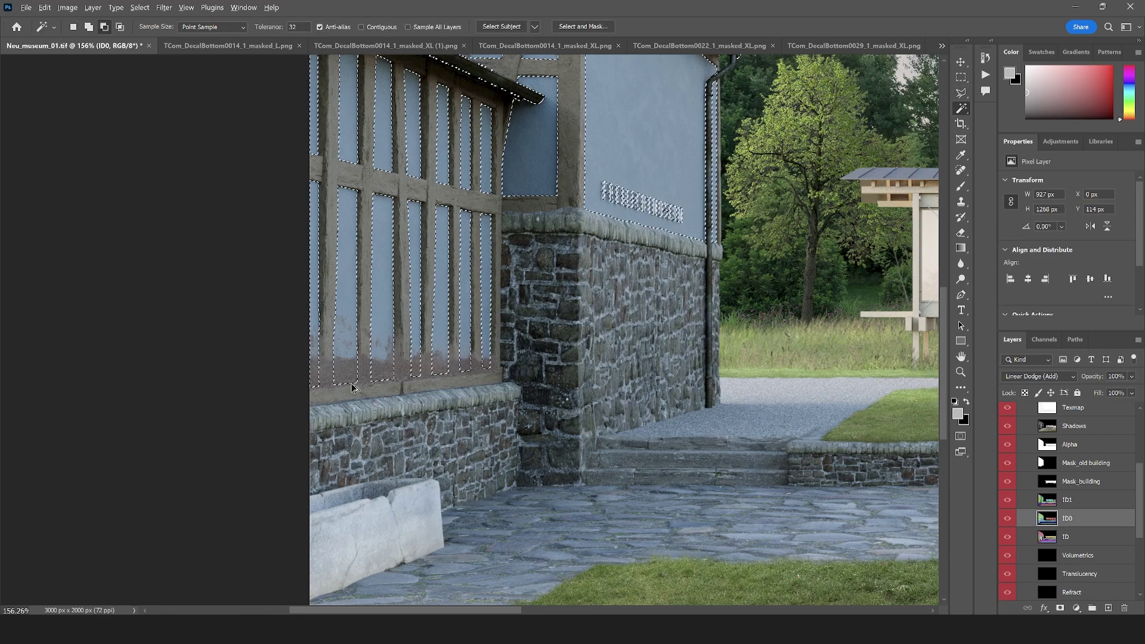
- Add a layer mask to the decal layer Layer 14 from the plaster selection and collapse the render group
scroll(406, 297, "down", 3)
scroll(405, 296, "up", 3)
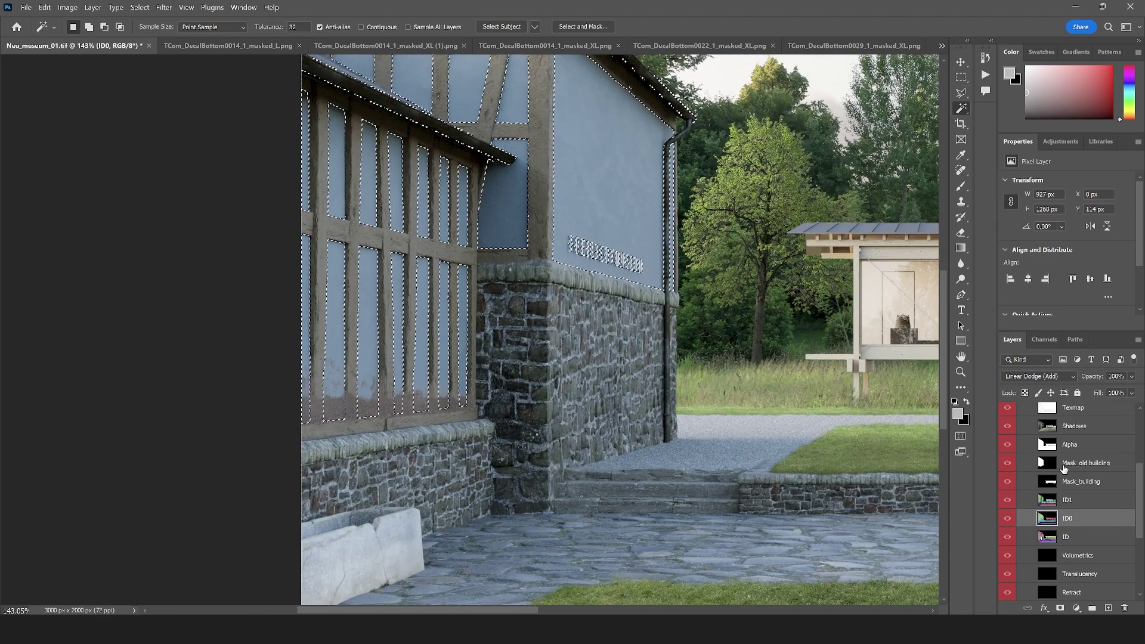
scroll(1061, 507, "up", 5)
left_click(1056, 427)
left_click(1021, 491)
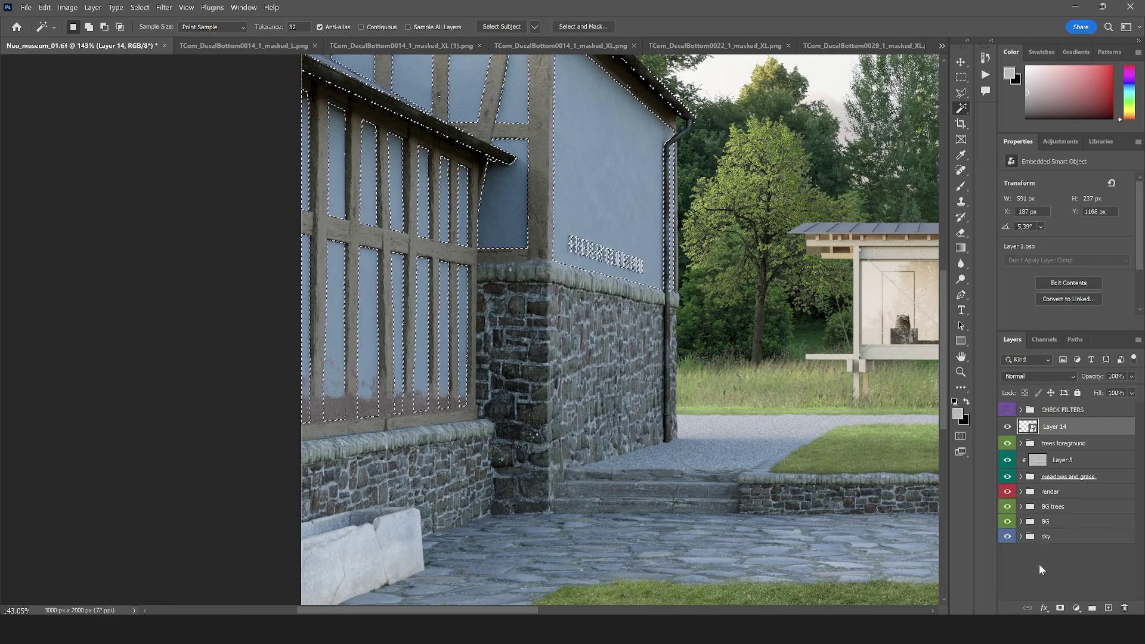
left_click(1059, 608)
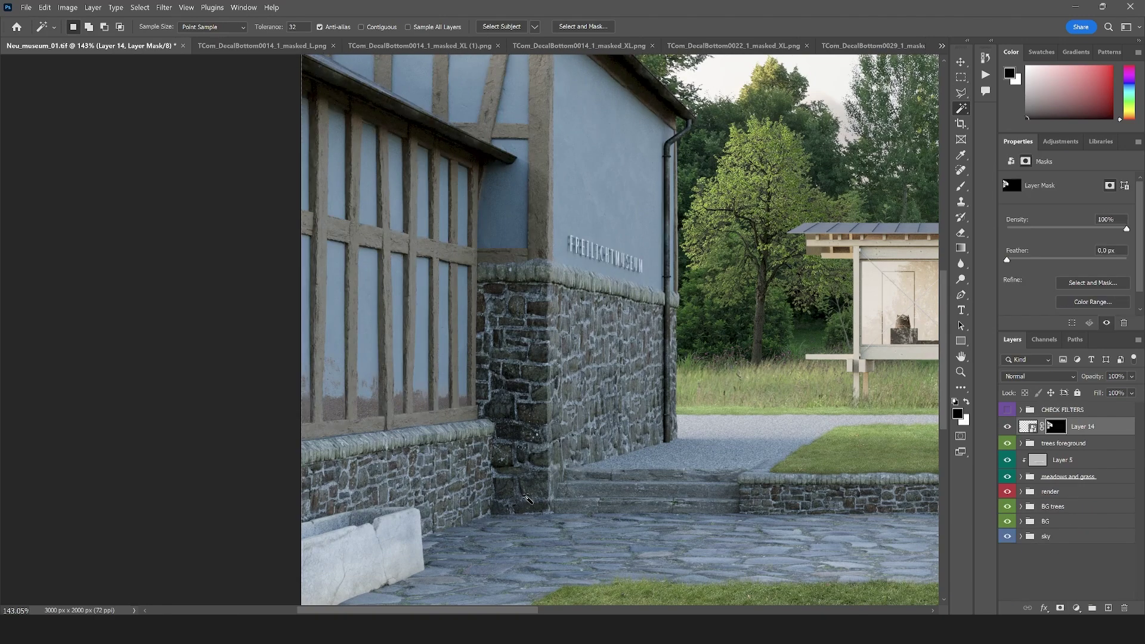
- Set Layer 14's blend mode to Multiply and its opacity to 24%
left_click(1013, 378)
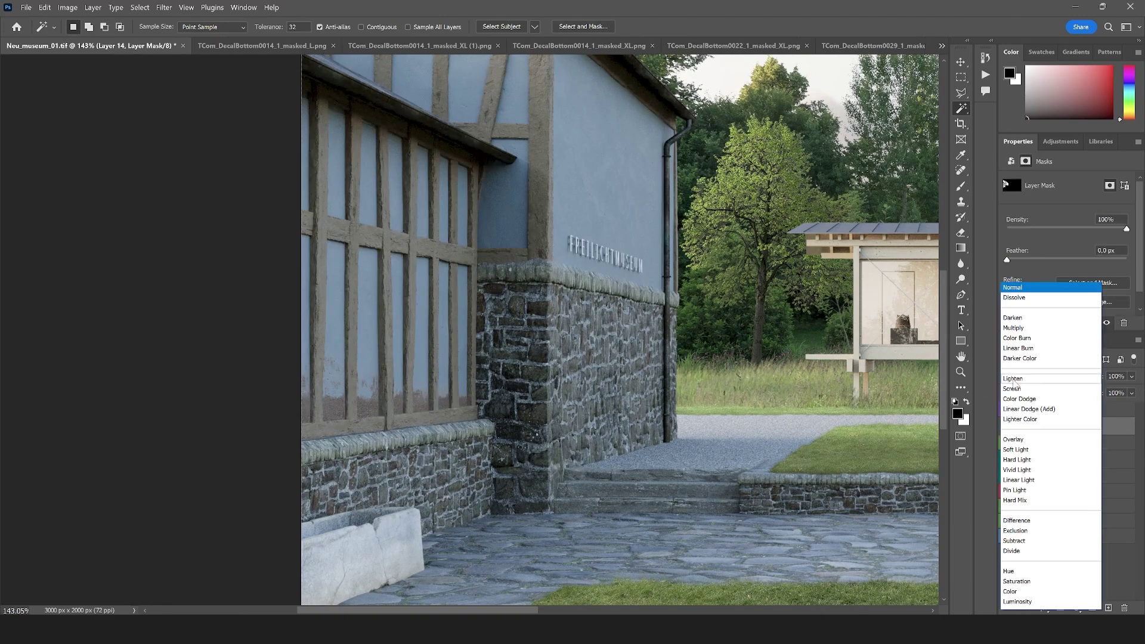
left_click(1012, 335)
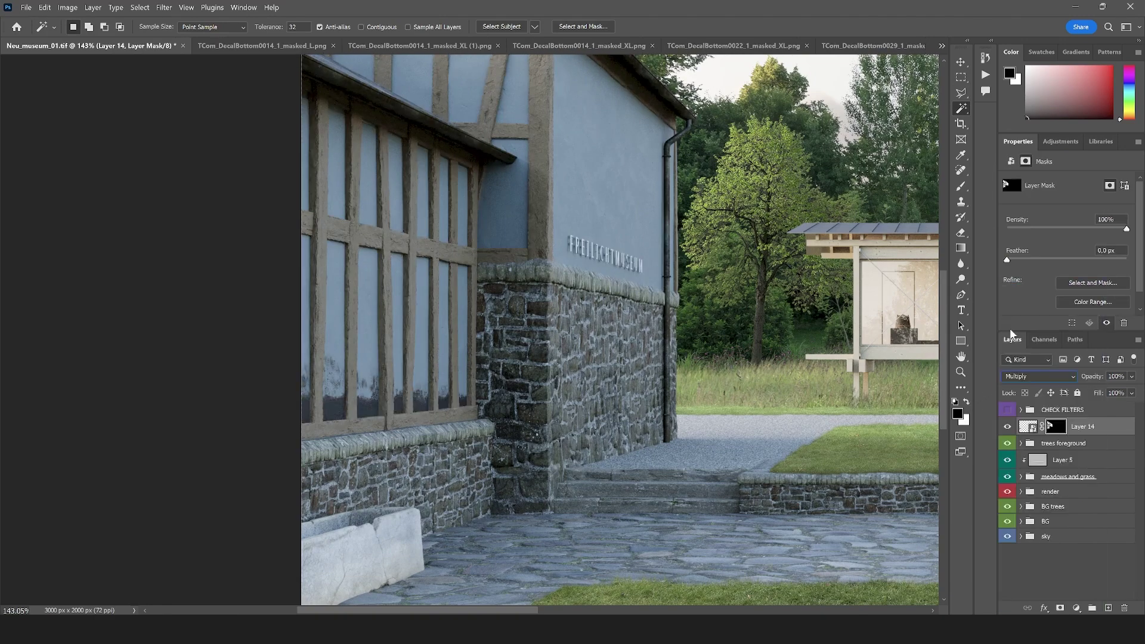
left_click(1131, 376)
left_click_drag(1083, 390, 1094, 392)
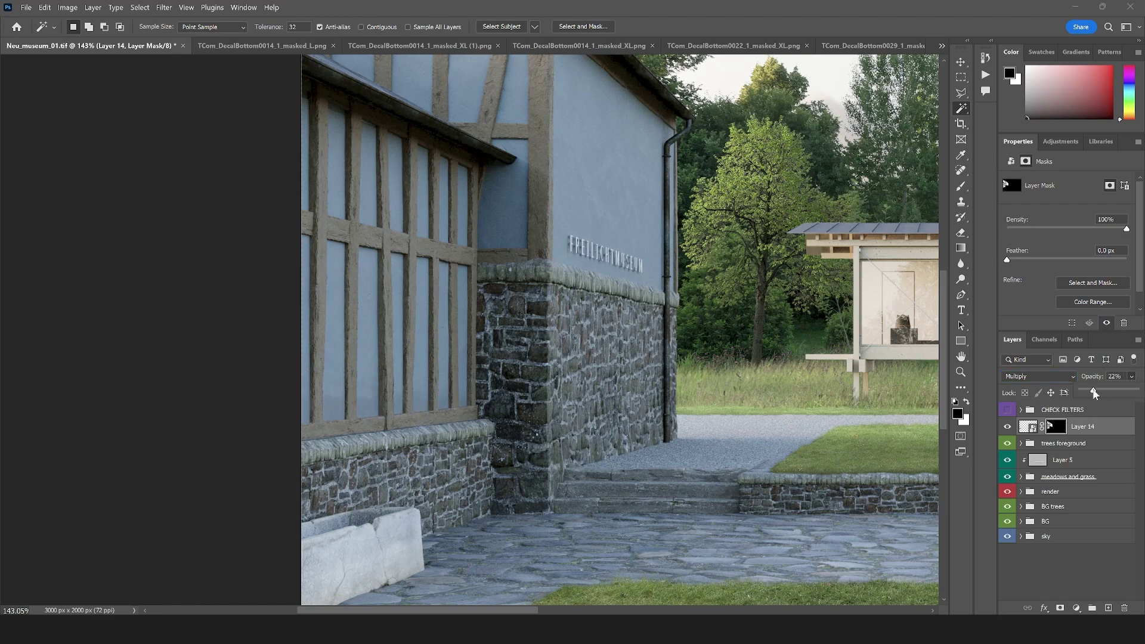
- Unlink Layer 14's mask and enlarge the decal to about 771 × 496 px over the lower half-timbered wall
left_click(1039, 431)
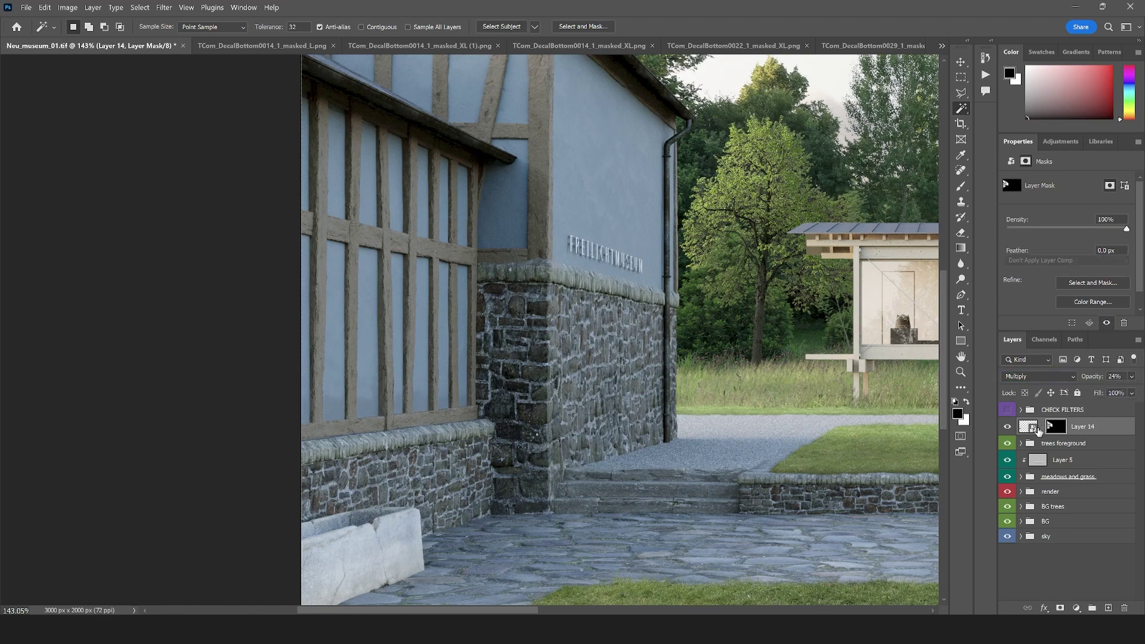
key("v")
left_click_drag(412, 408, 413, 429)
left_click_drag(471, 356, 466, 427)
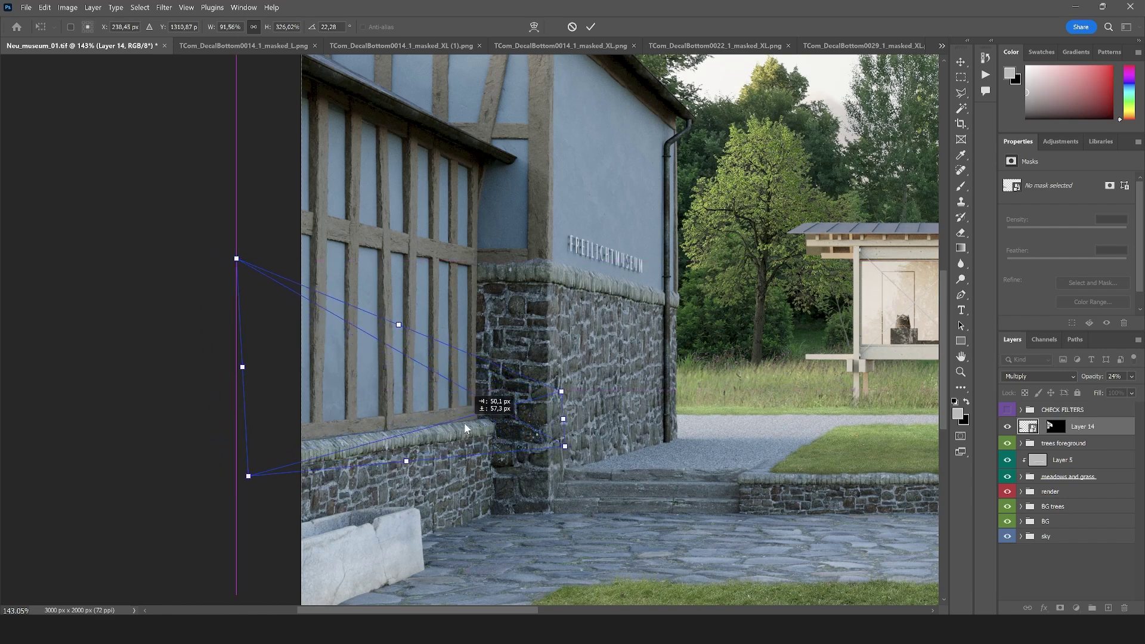
key("Return")
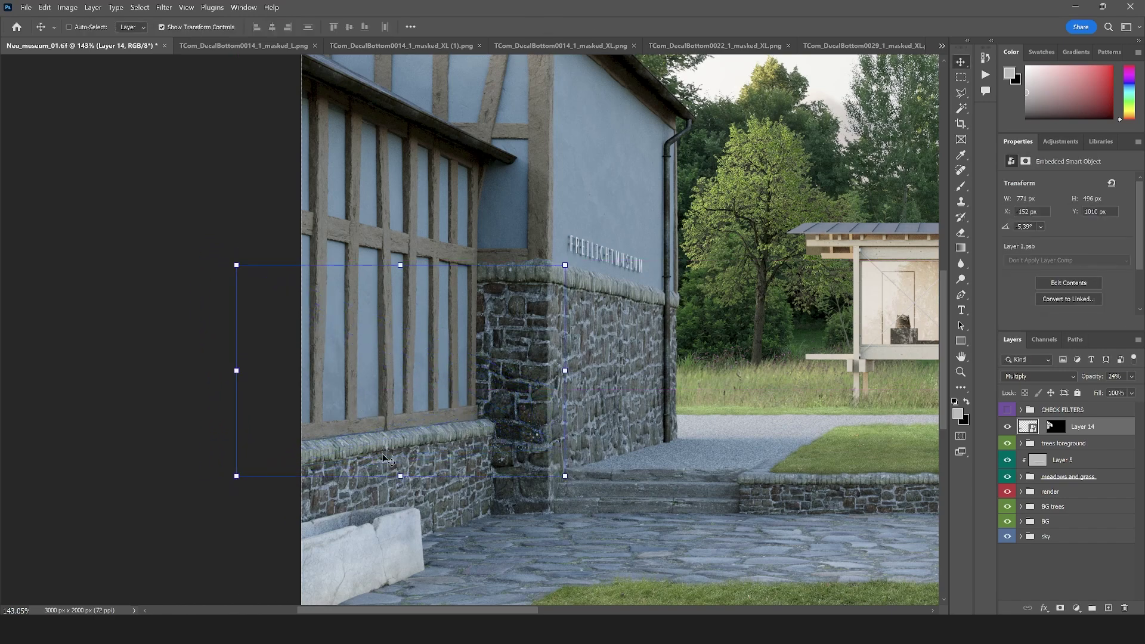
- Duplicate Layer 14 and distort the copy to about 547 × 218 px along the base of the half-timbered wall
left_click(960, 93)
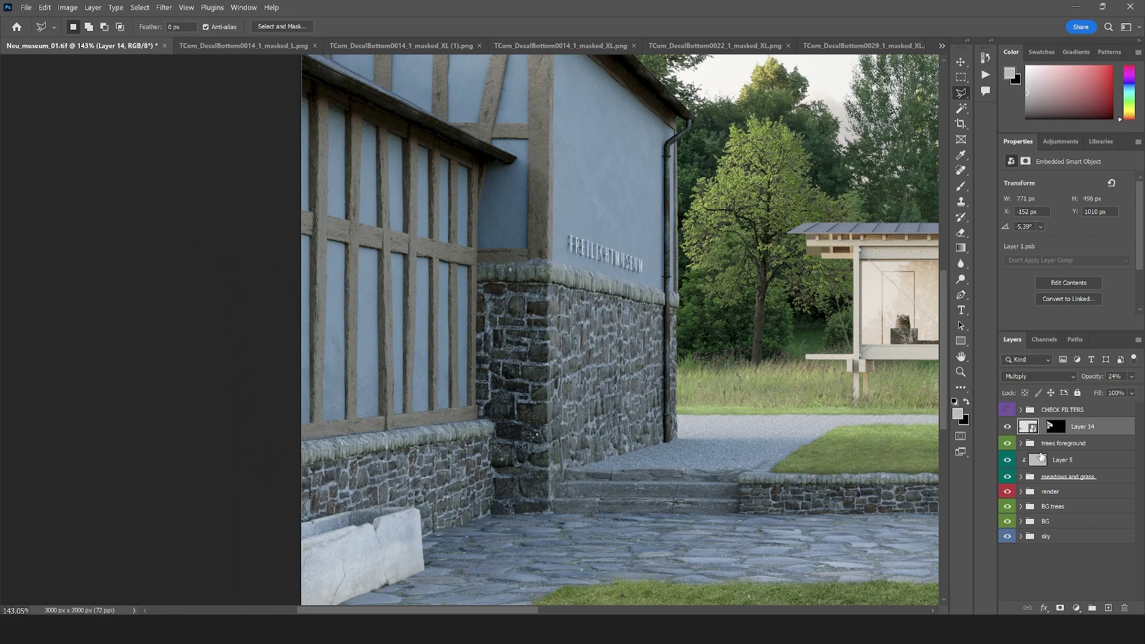
key("ctrl+j")
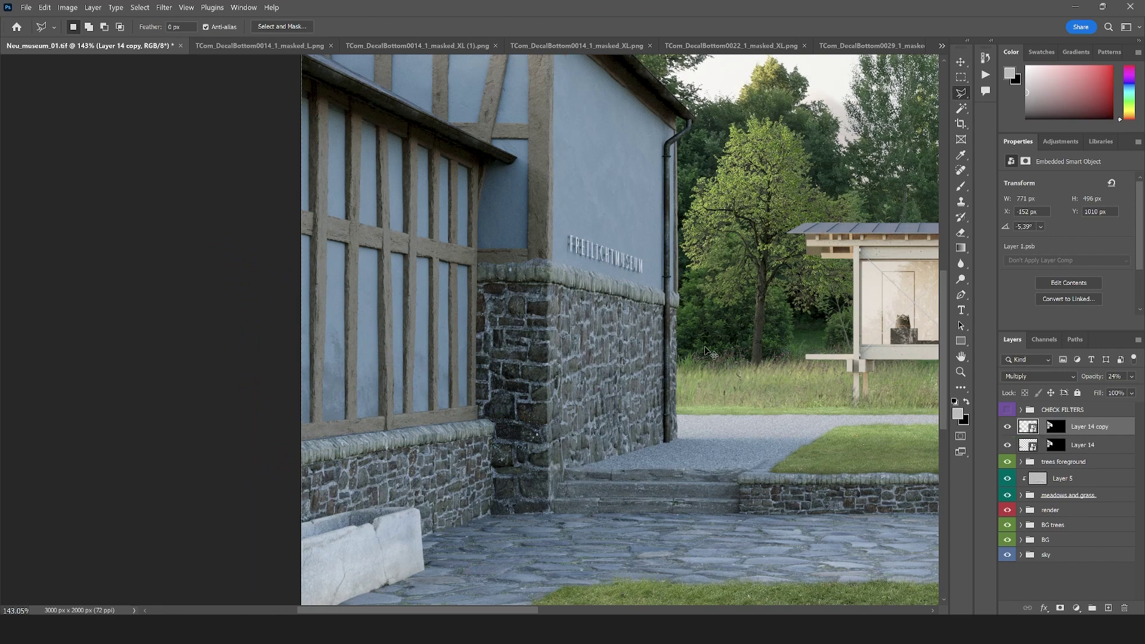
key("ctrl+t")
left_click_drag(561, 391, 459, 422)
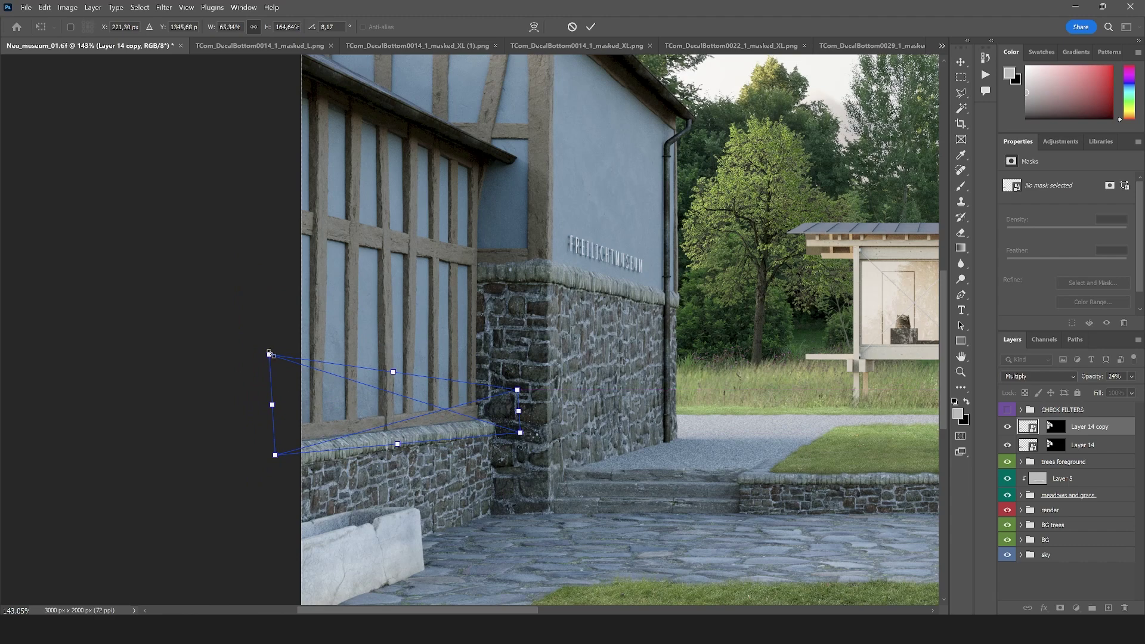
left_click_drag(269, 354, 334, 373)
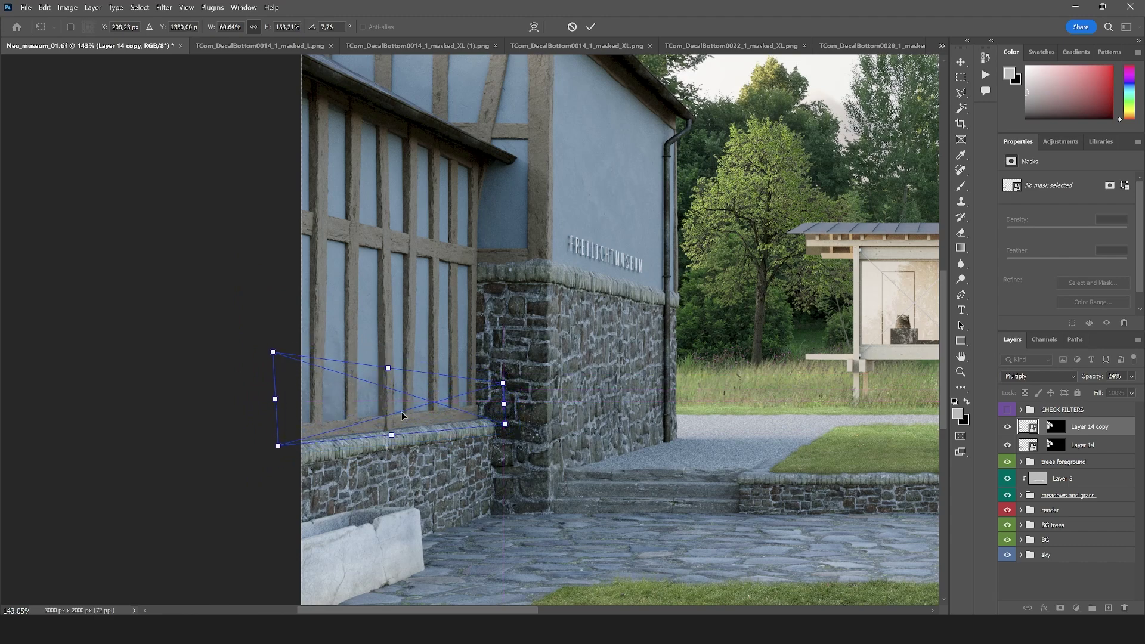
key("Return")
key("l")
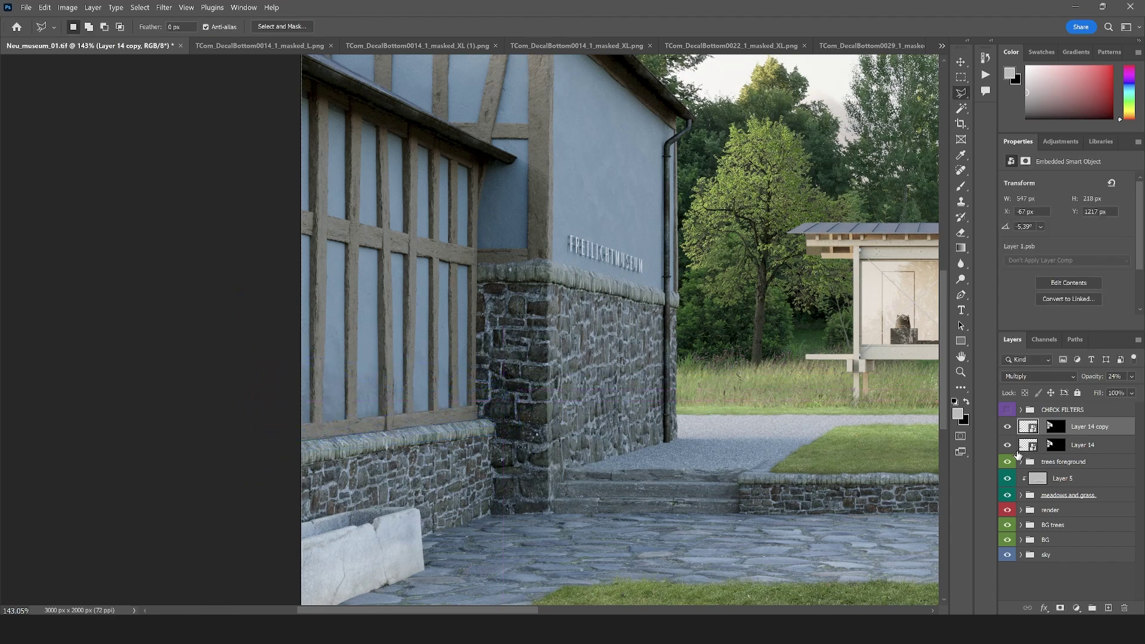
left_click(316, 375)
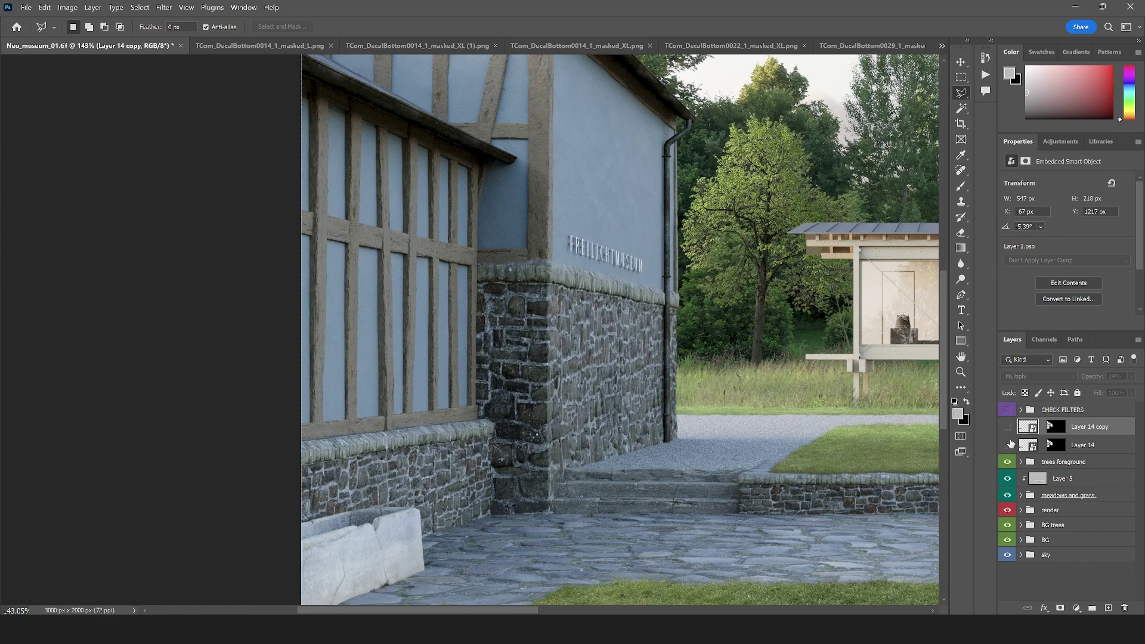
key("Escape")
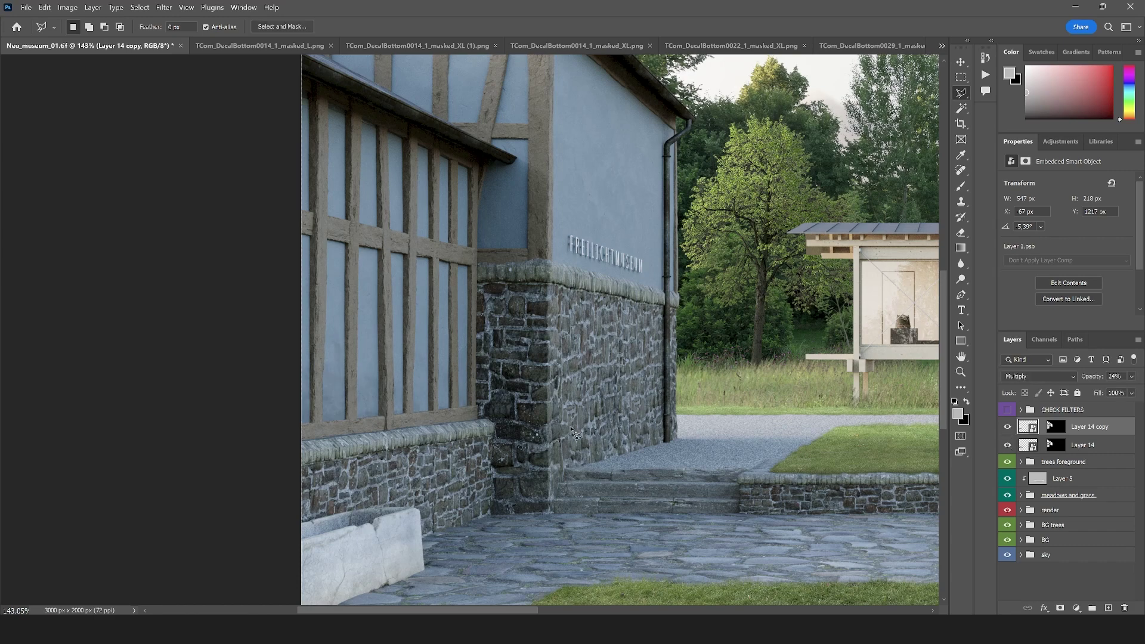
- Group Layer 14 and its copy as "leakings and dirt", label the group Gray and expand it
scroll(415, 411, "down", 2)
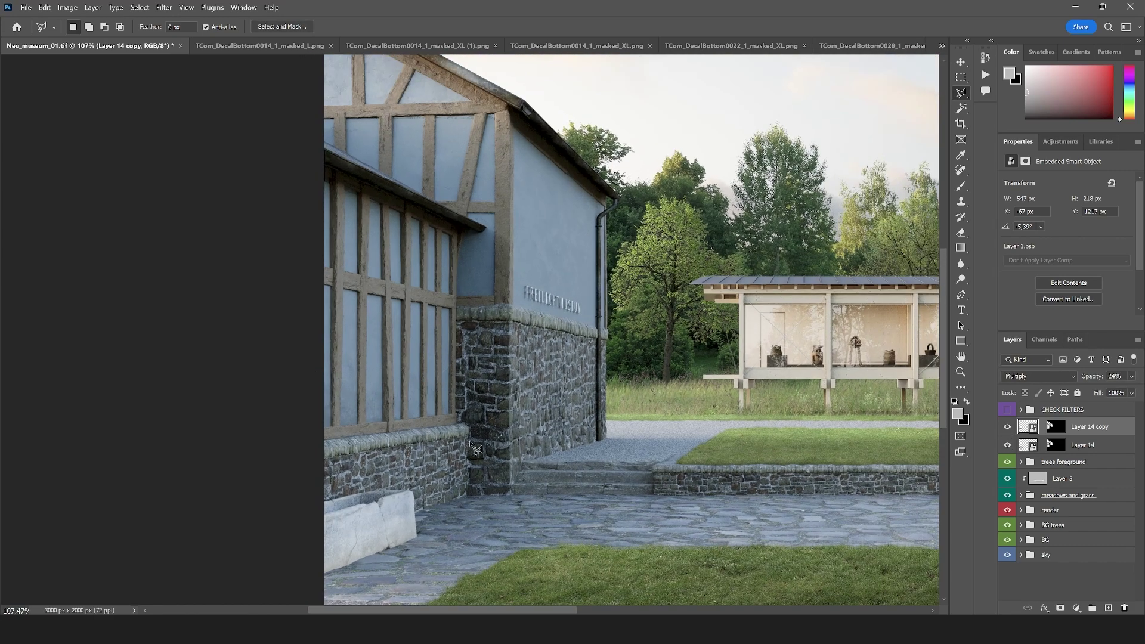
scroll(322, 441, "up", 2)
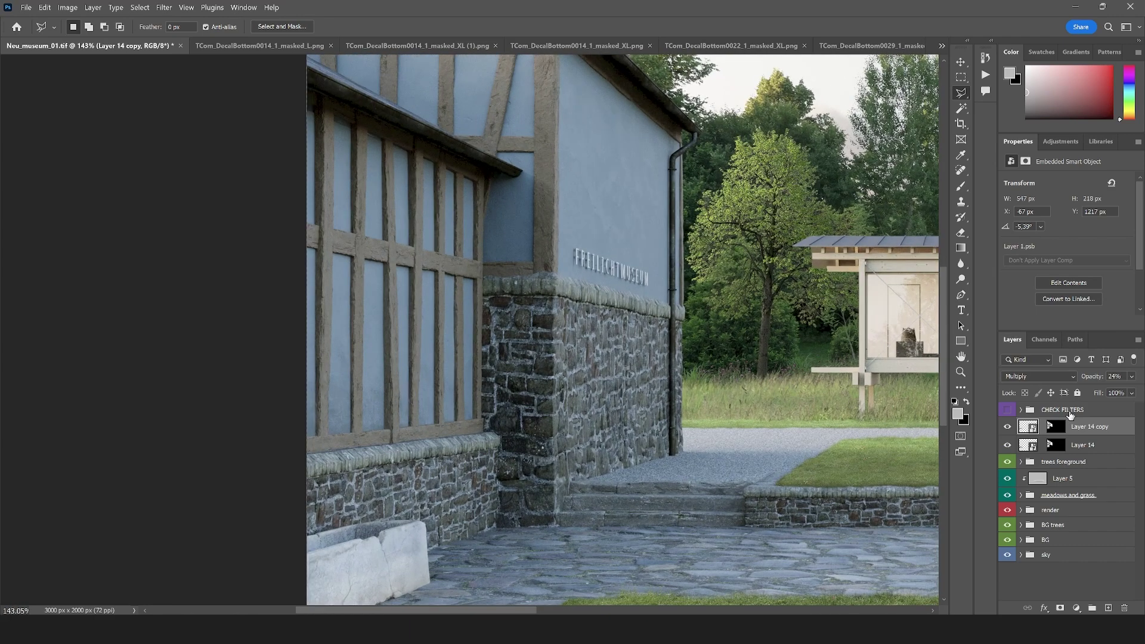
left_click(1079, 452, "shift")
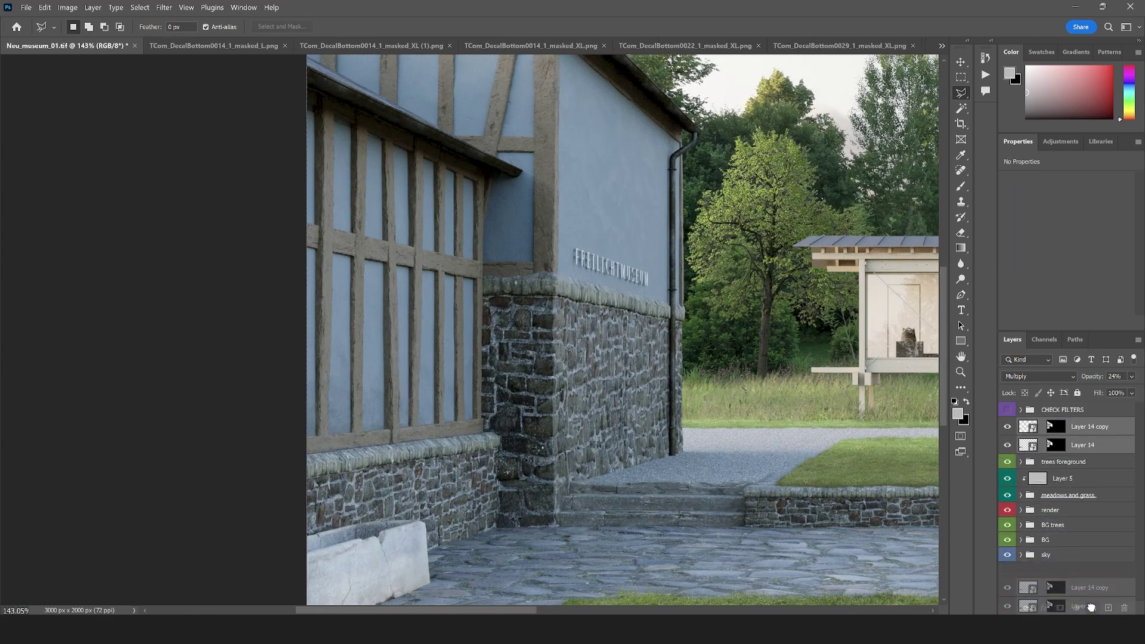
key("ctrl+g")
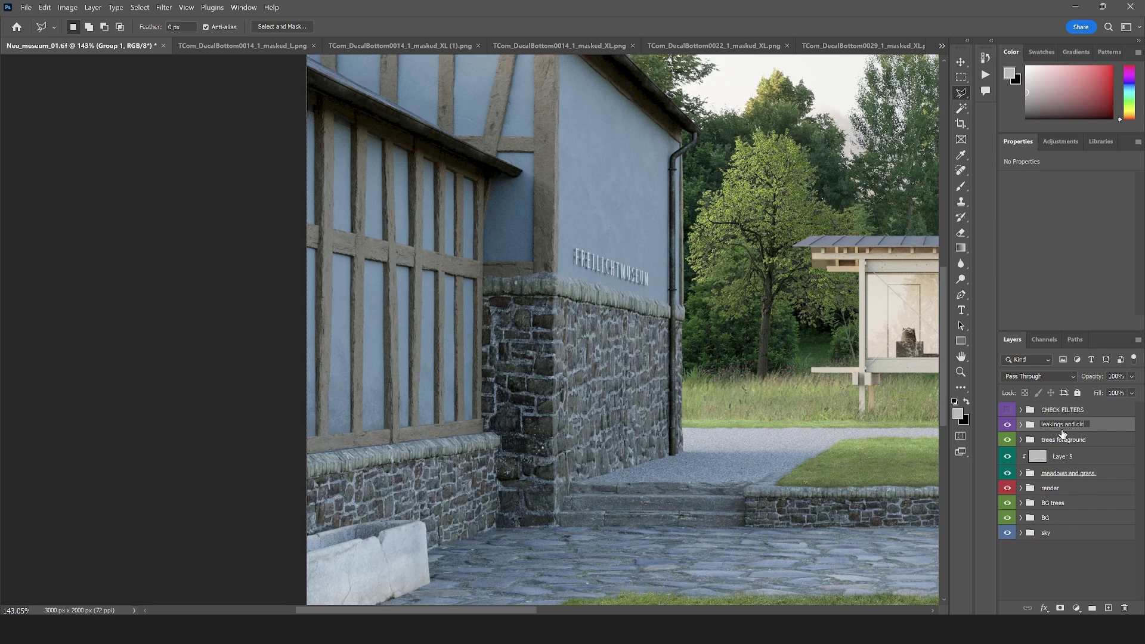
type("t")
key("Return")
right_click(1061, 433)
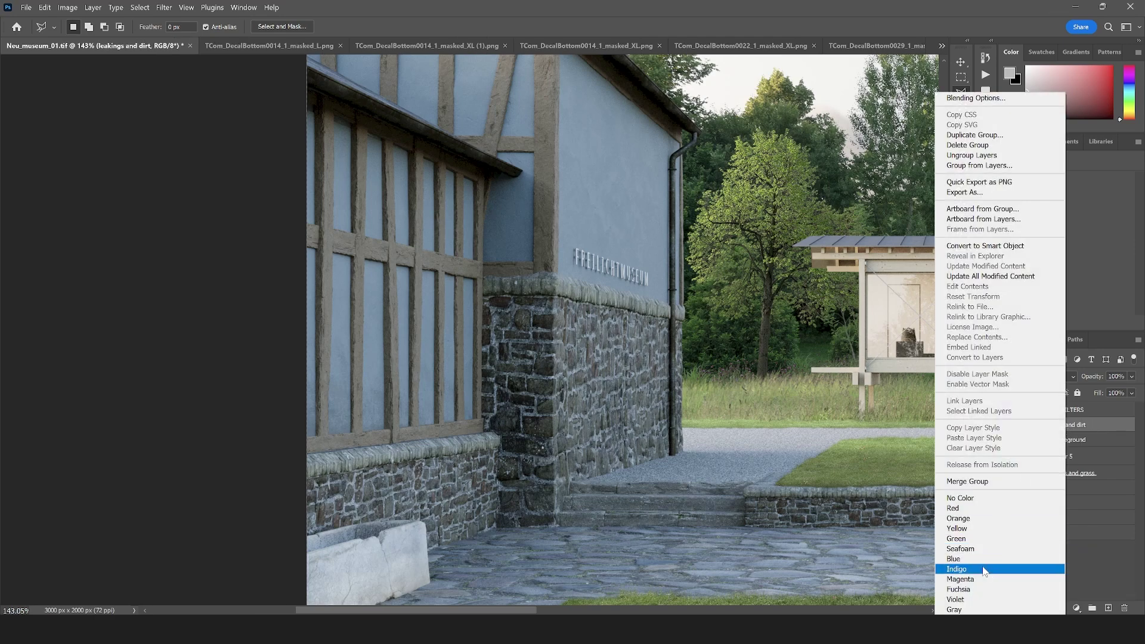
left_click(966, 609)
left_click(1021, 425)
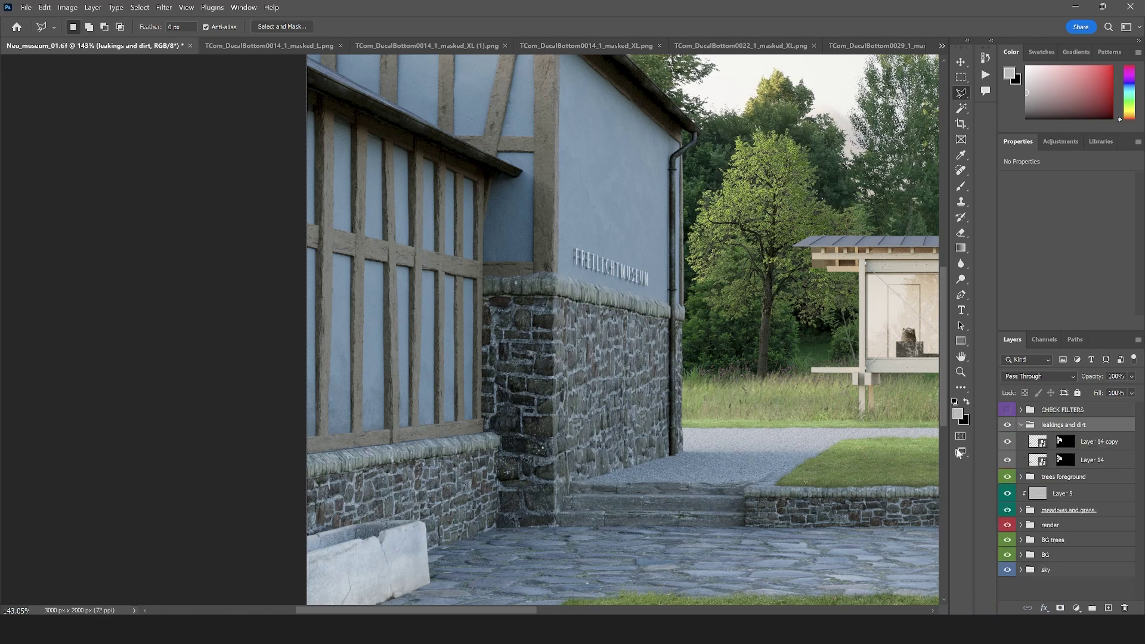
- Close the TCom_DecalBottom0014_1_masked_L.png document without saving it
scroll(367, 351, "down", 3)
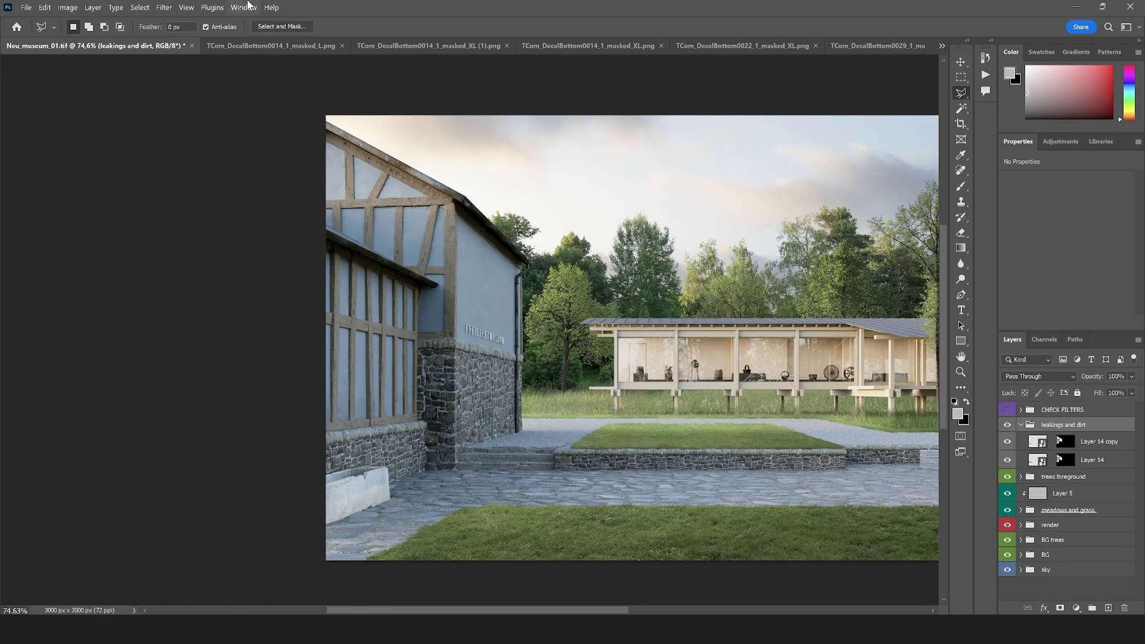
left_click(265, 46)
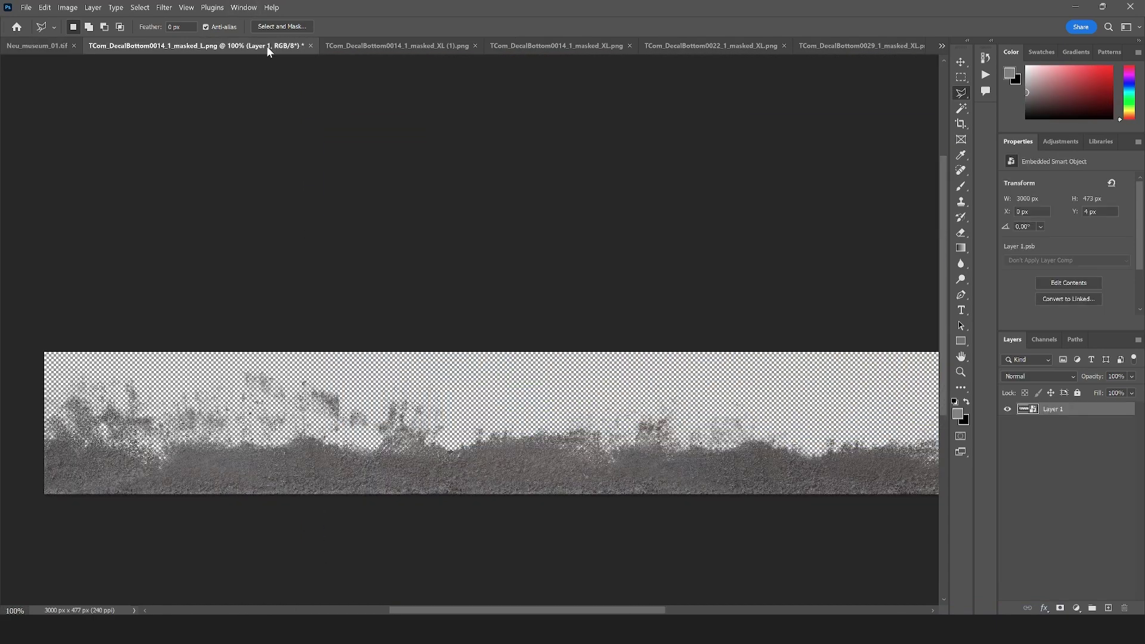
left_click(311, 45)
left_click(634, 261)
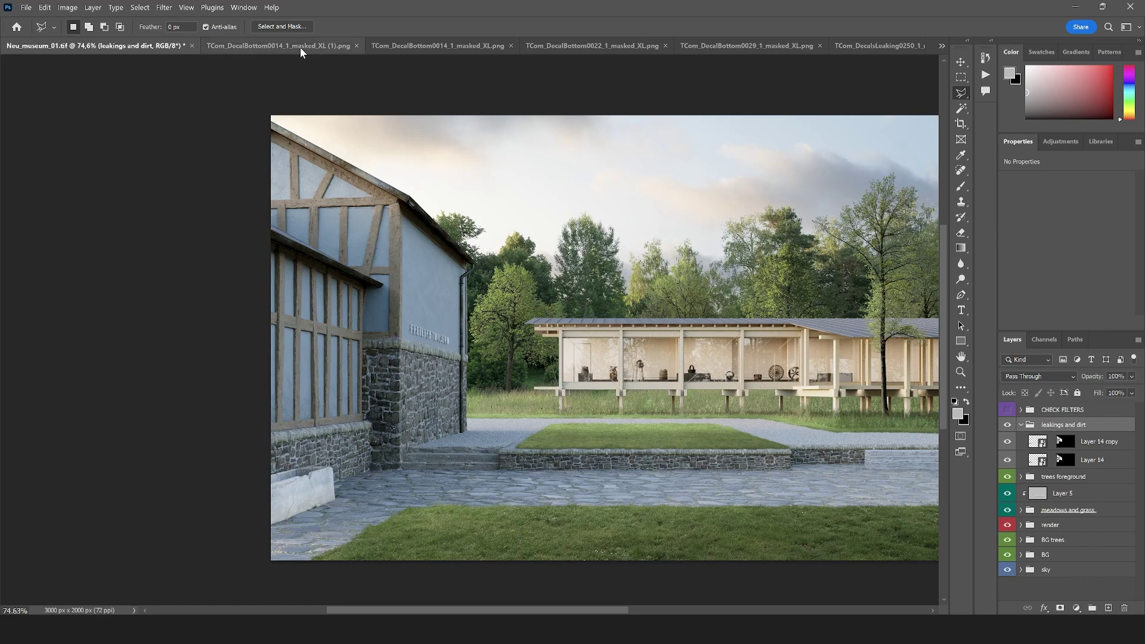
- Convert the TCom_DecalBottom0014_1_masked_XL (1).png layer to a smart object and bring it into Neu_museum_01.tif, accepting the color conversion
left_click(278, 47)
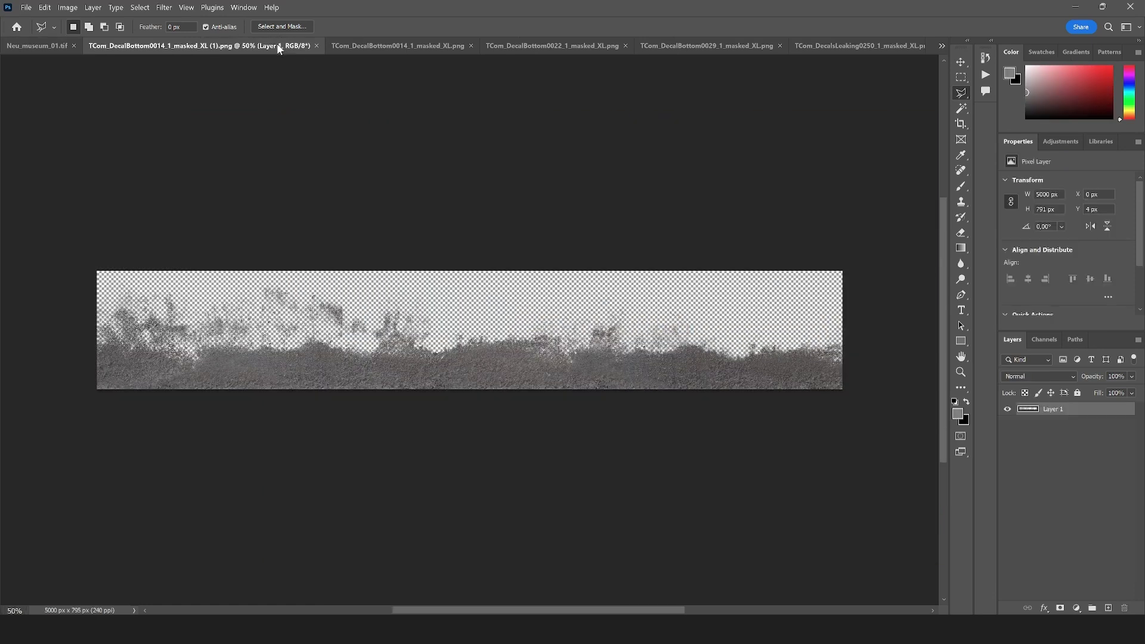
right_click(1065, 416)
right_click(1064, 409)
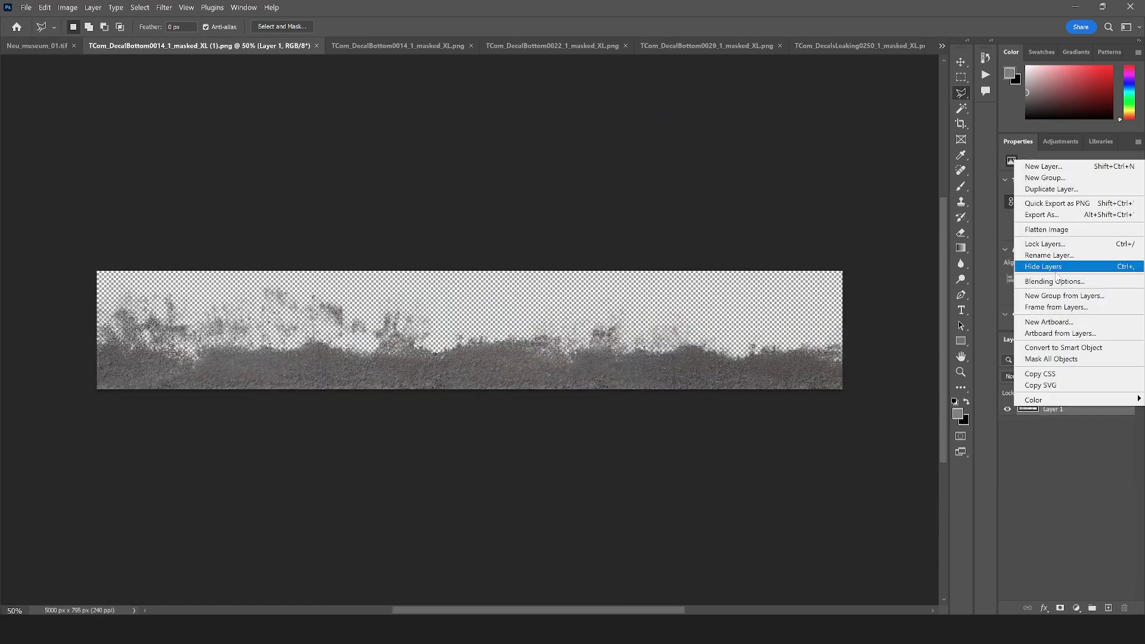
left_click(1064, 348)
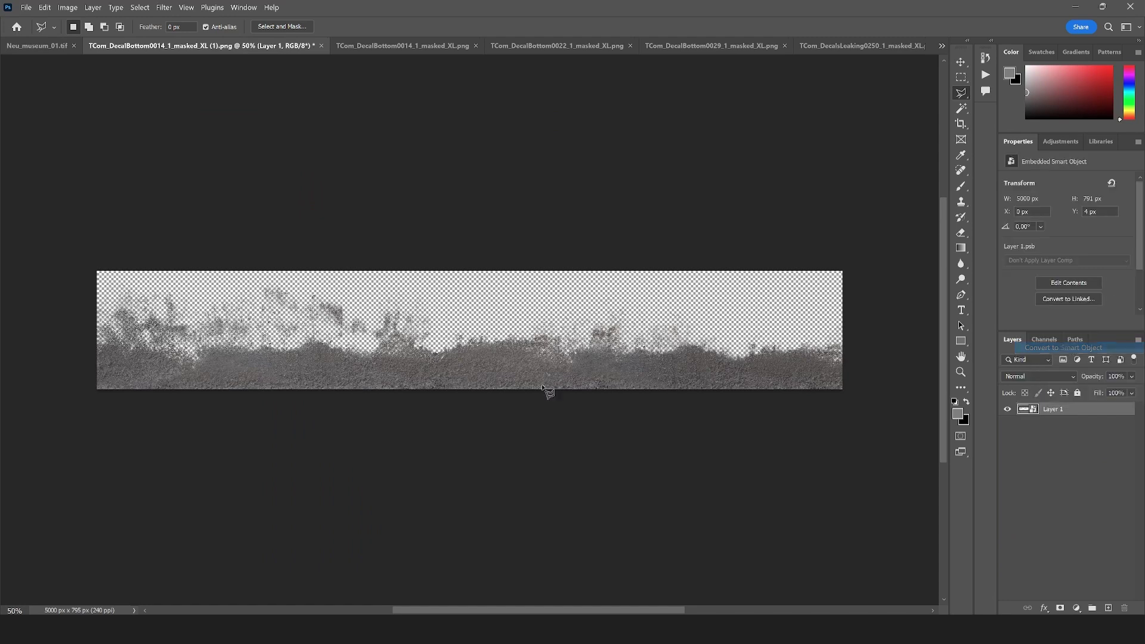
key("v")
left_click_drag(422, 365, 228, 264)
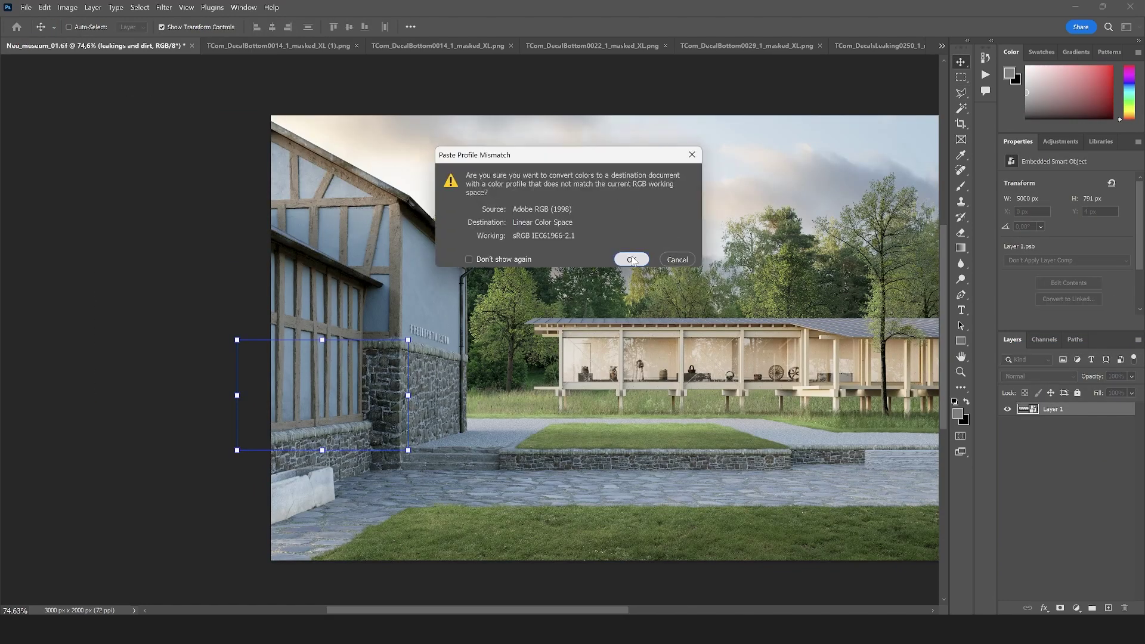
left_click(632, 259)
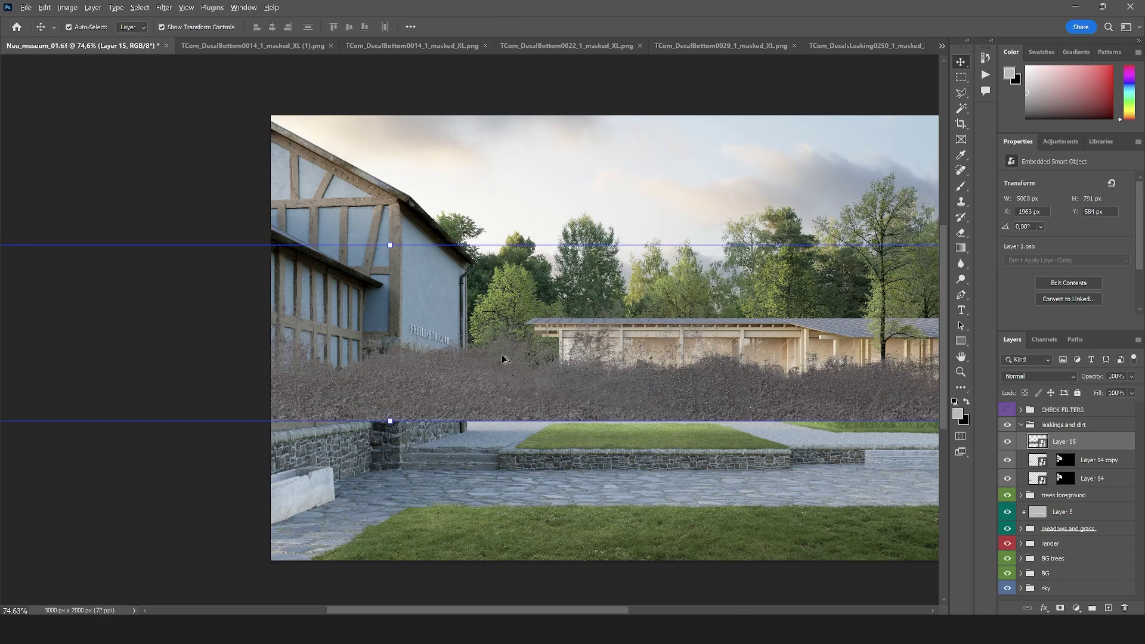
- Scale the dirt decal on Layer 15 to about 79% and place it at the base of the gable wall's plaster
scroll(502, 358, "down", 3)
left_click_drag(756, 295, 421, 349)
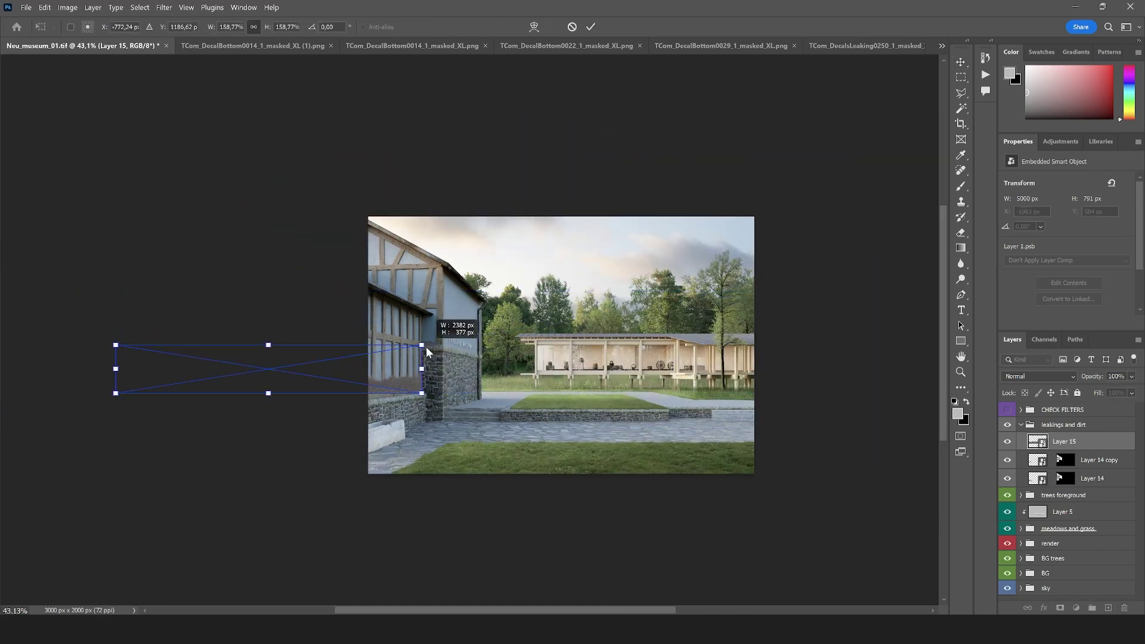
left_click_drag(374, 379, 527, 326)
scroll(459, 320, "up", 4)
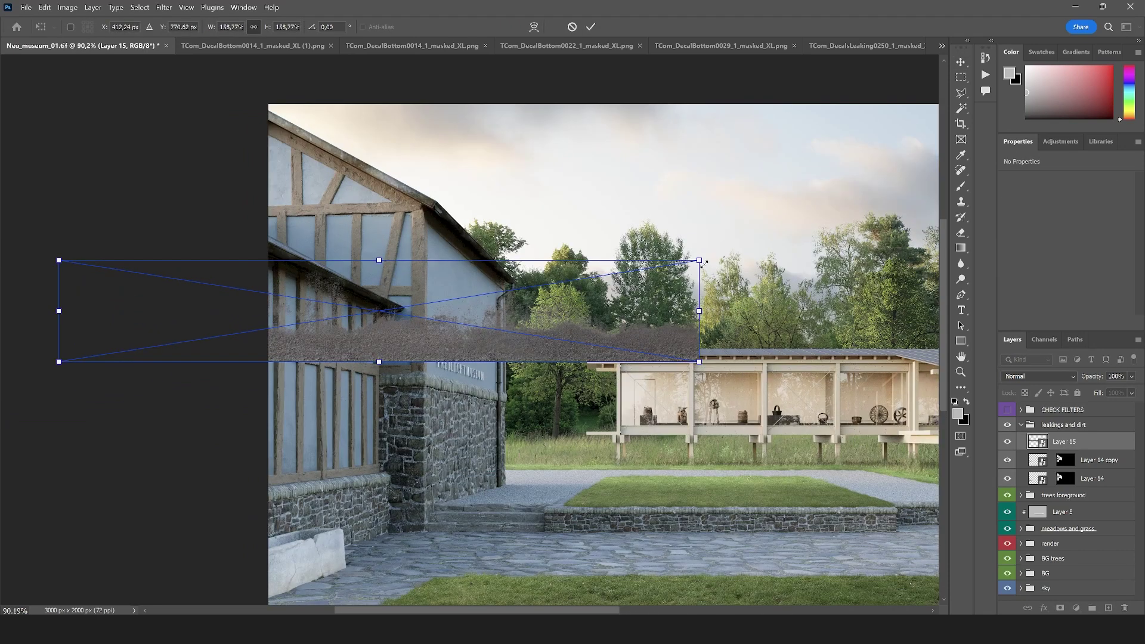
left_click_drag(703, 262, 381, 310)
left_click_drag(183, 341, 619, 340)
scroll(450, 394, "up", 3)
scroll(327, 380, "down", 1)
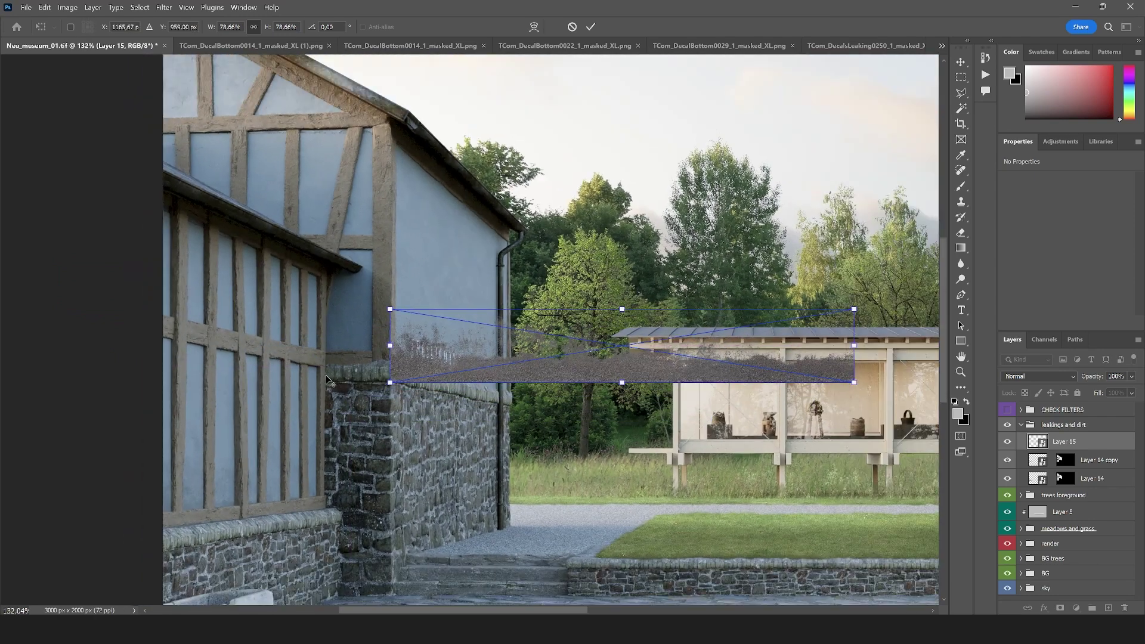
- Distort the decal to about 347 × 193 px so it follows the stone ledge's perspective beneath the museum lettering
left_click_drag(854, 309, 563, 356)
left_click_drag(486, 357, 486, 329)
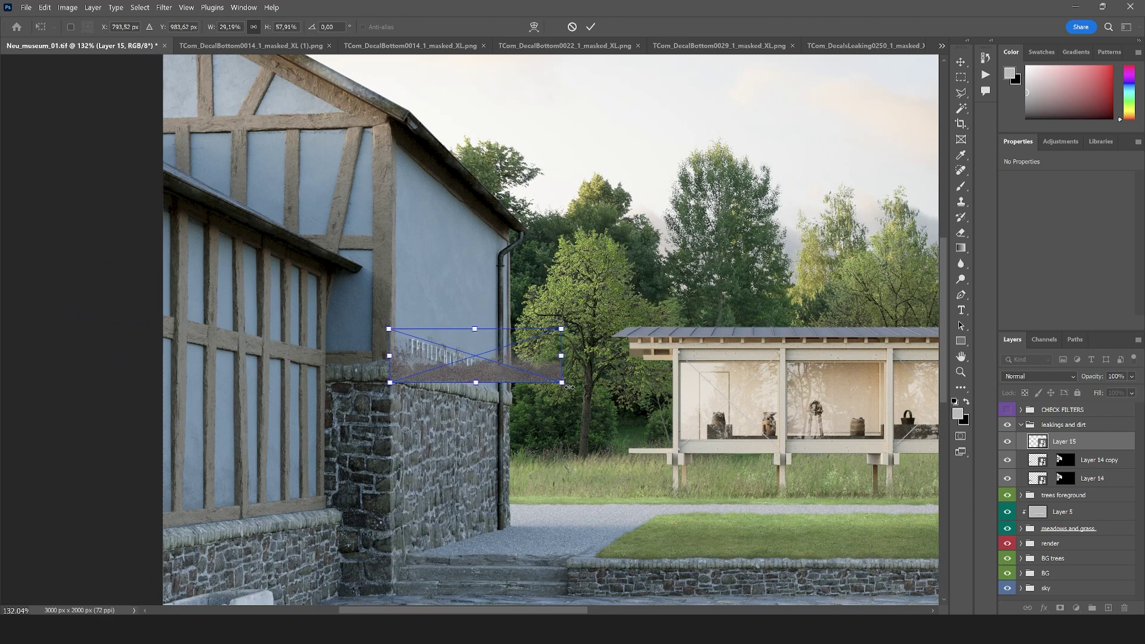
left_click_drag(564, 390, 551, 412)
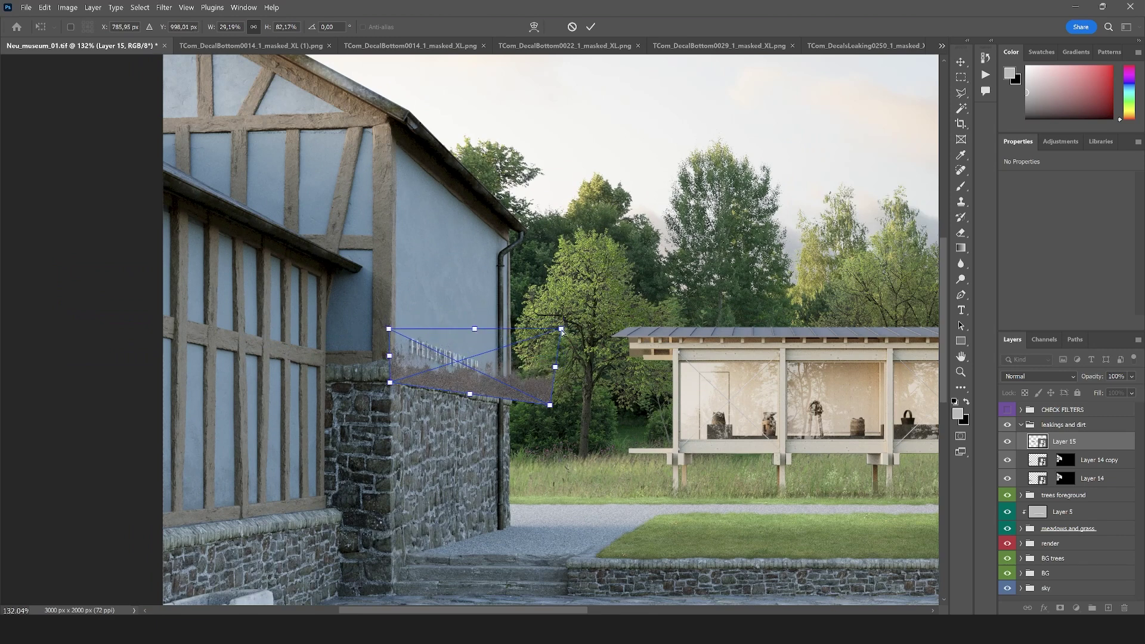
left_click_drag(562, 332, 524, 384)
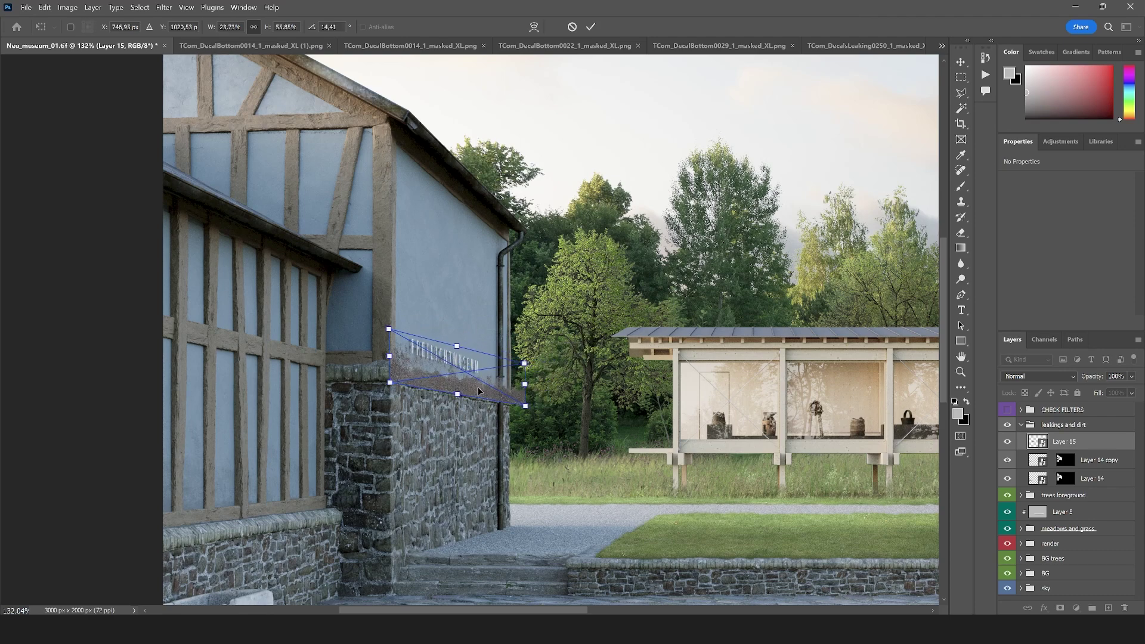
key("Return")
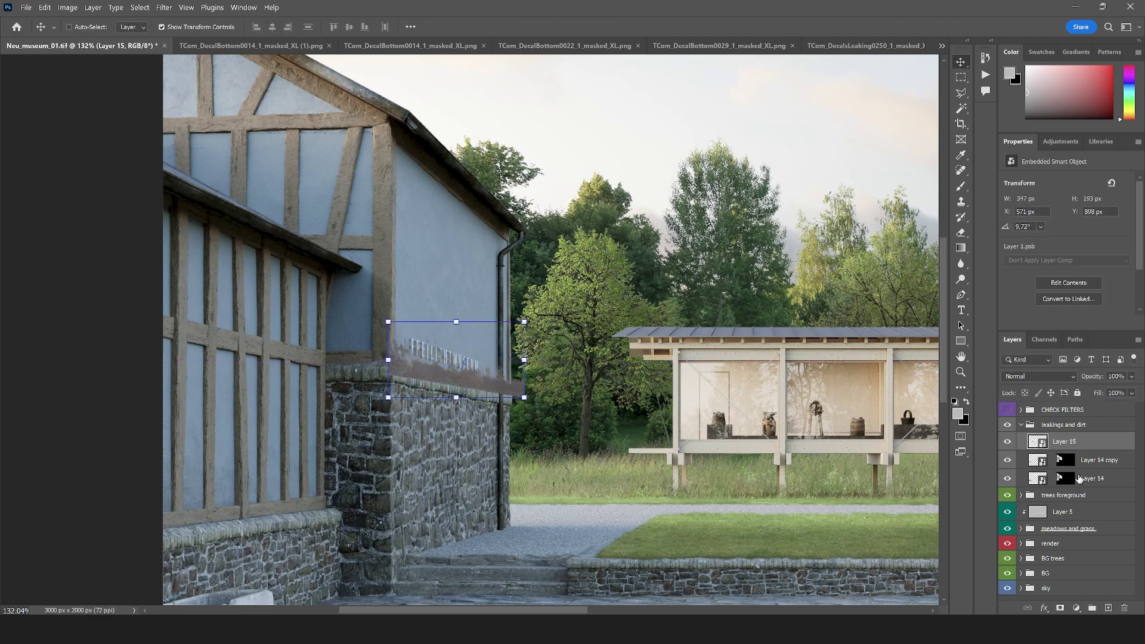
- Mask Layer 15 with the selection from Layer 14 copy's mask and set its blend mode to Multiply
left_click(1066, 466, "ctrl")
left_click(1060, 607)
left_click(1022, 376)
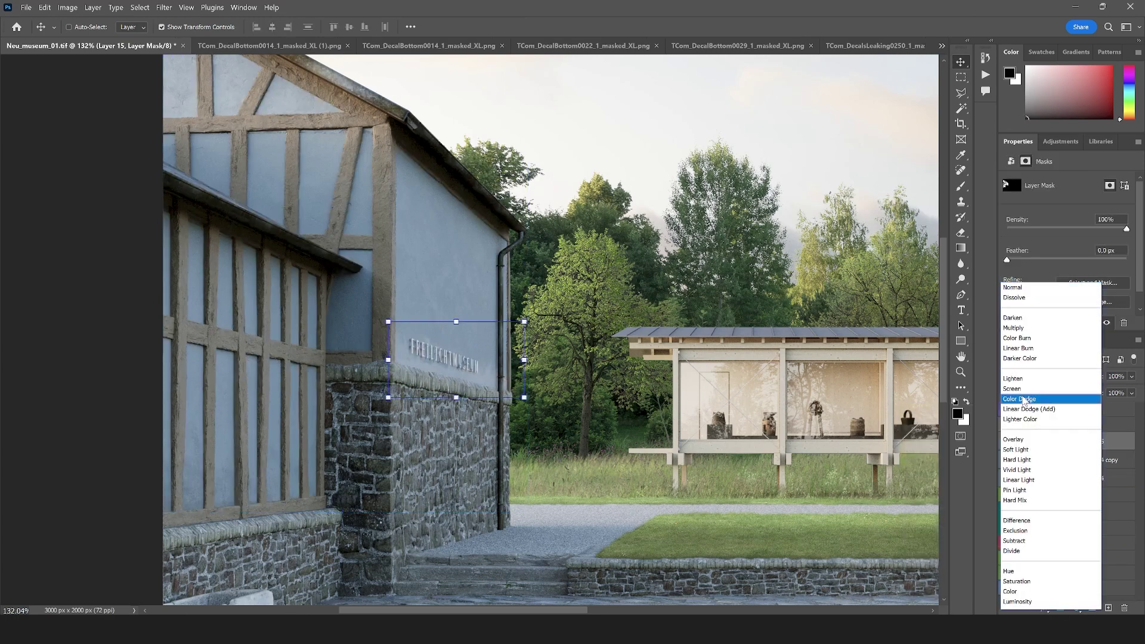
left_click(1020, 328)
left_click_drag(524, 362, 526, 376)
key("ctrl+z")
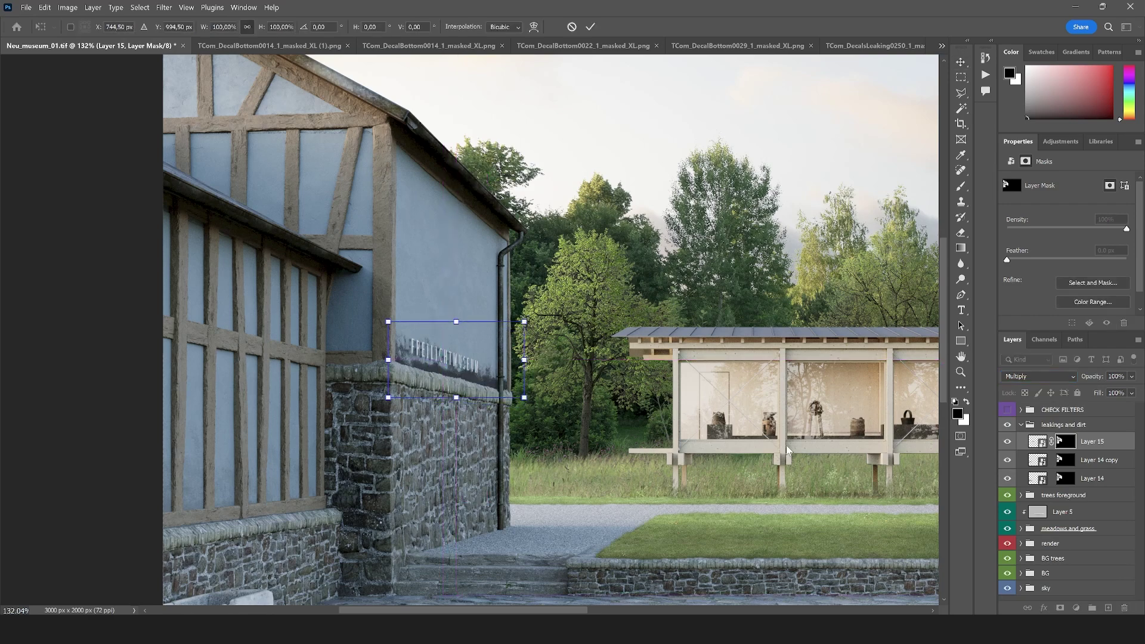
- Unlink Layer 15's mask from its decal, keep Multiply blending and lower the layer's opacity to 33%
left_click(1043, 446)
left_click(1039, 376)
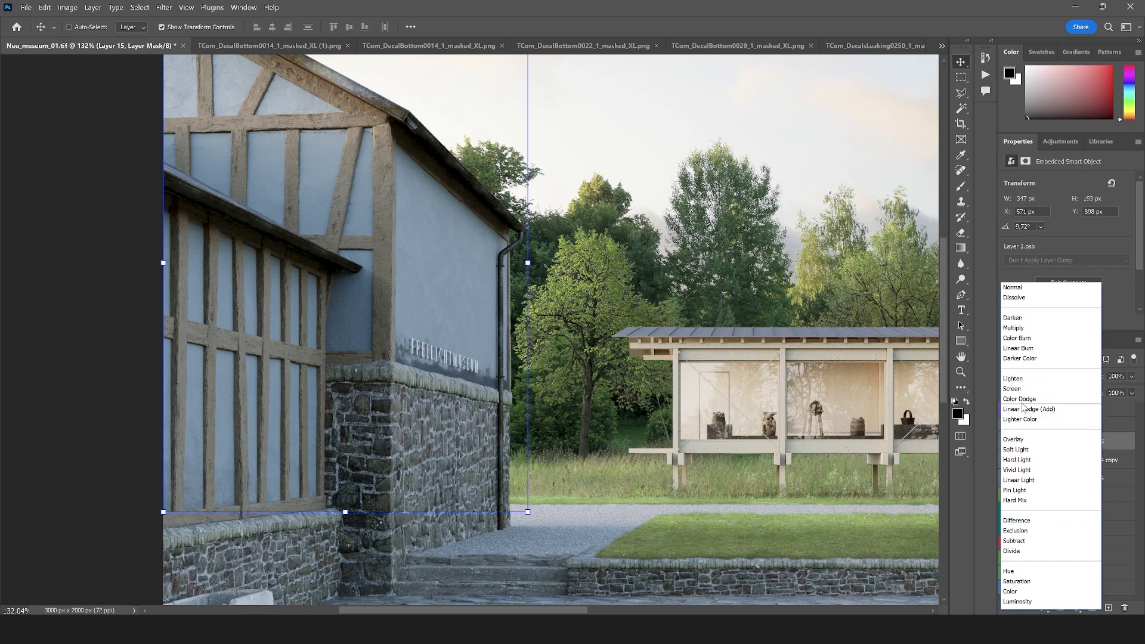
left_click(1014, 328)
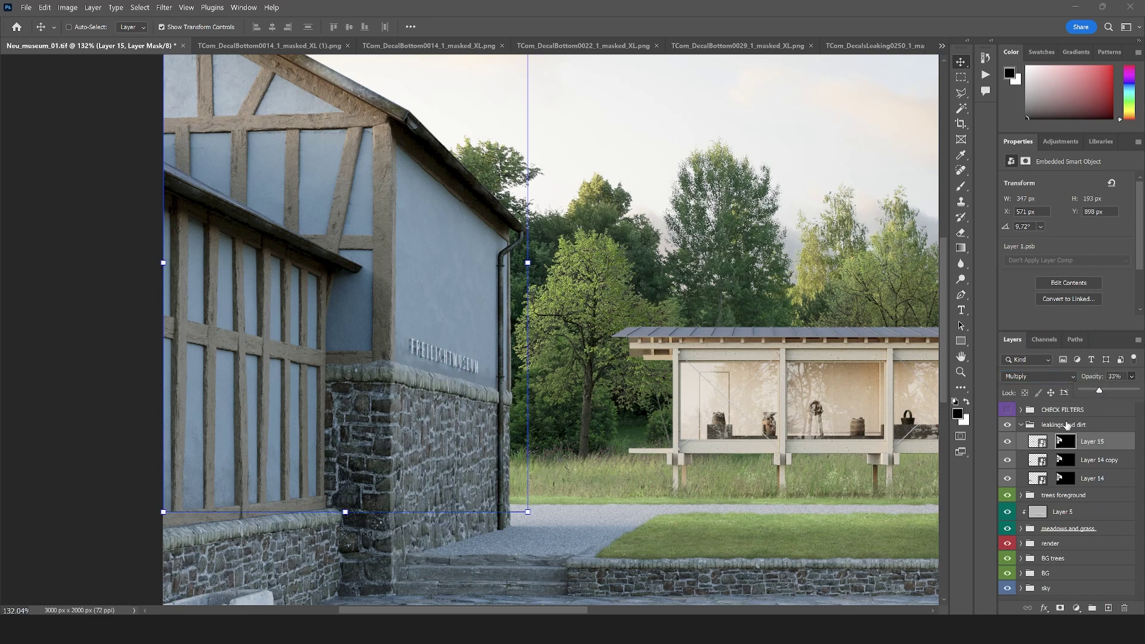
- Distort Layer 15's decal to about 371 × 364 px in the gable wall's perspective and shift it slightly down over the ledge
left_click(1038, 441)
left_click_drag(524, 397, 535, 421)
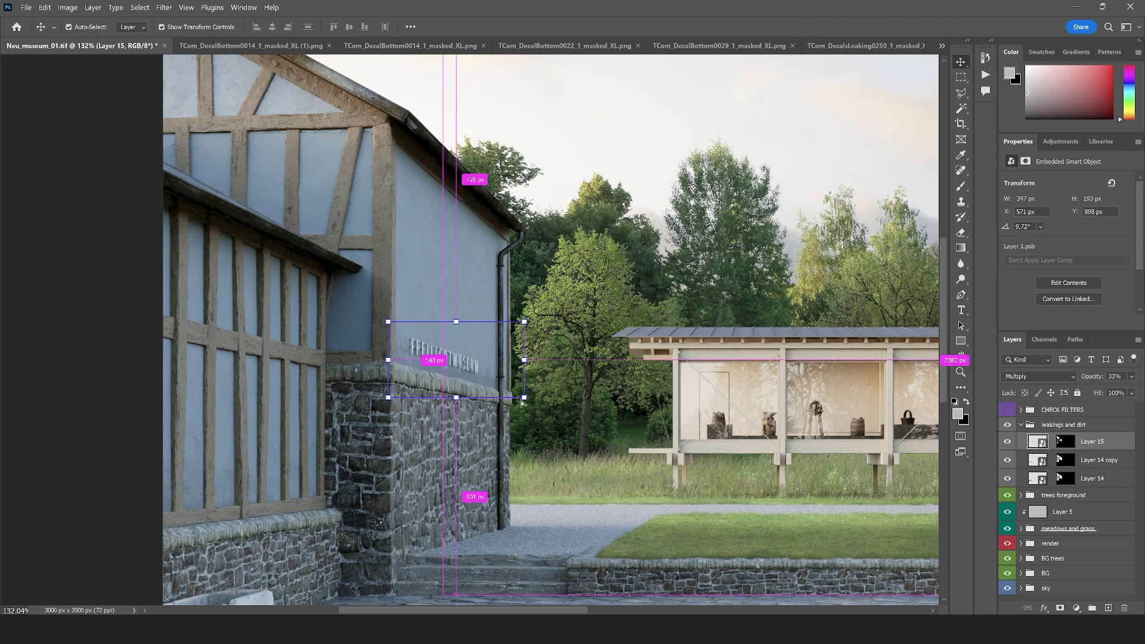
left_click_drag(524, 321, 523, 356)
left_click_drag(389, 397, 389, 374)
left_click_drag(389, 321, 399, 280)
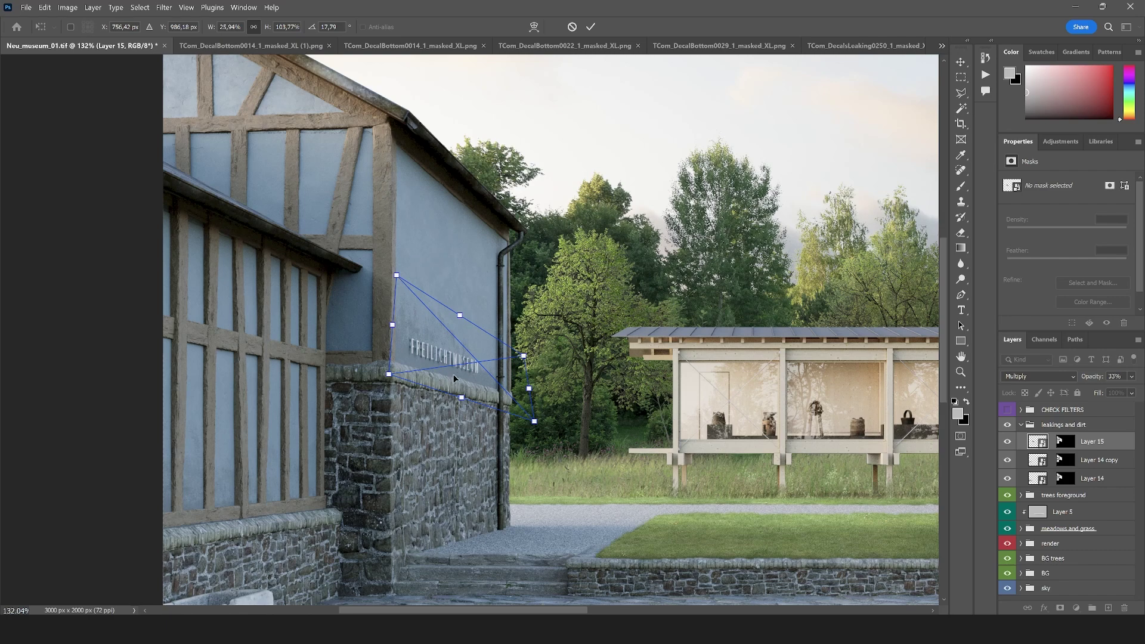
left_click_drag(453, 378, 472, 402)
key("Return")
scroll(471, 403, "down", 2)
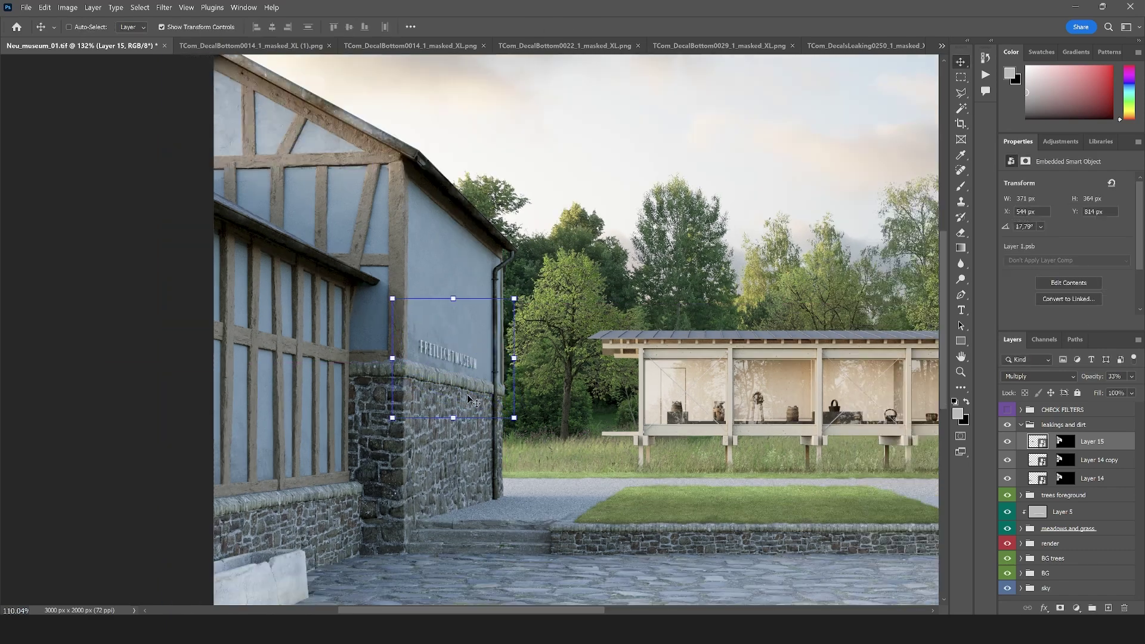
- Duplicate Layer 15 and place the copy, turned by about 180°, at the upper part of the gable wall
scroll(471, 402, "down", 1)
left_click(960, 93)
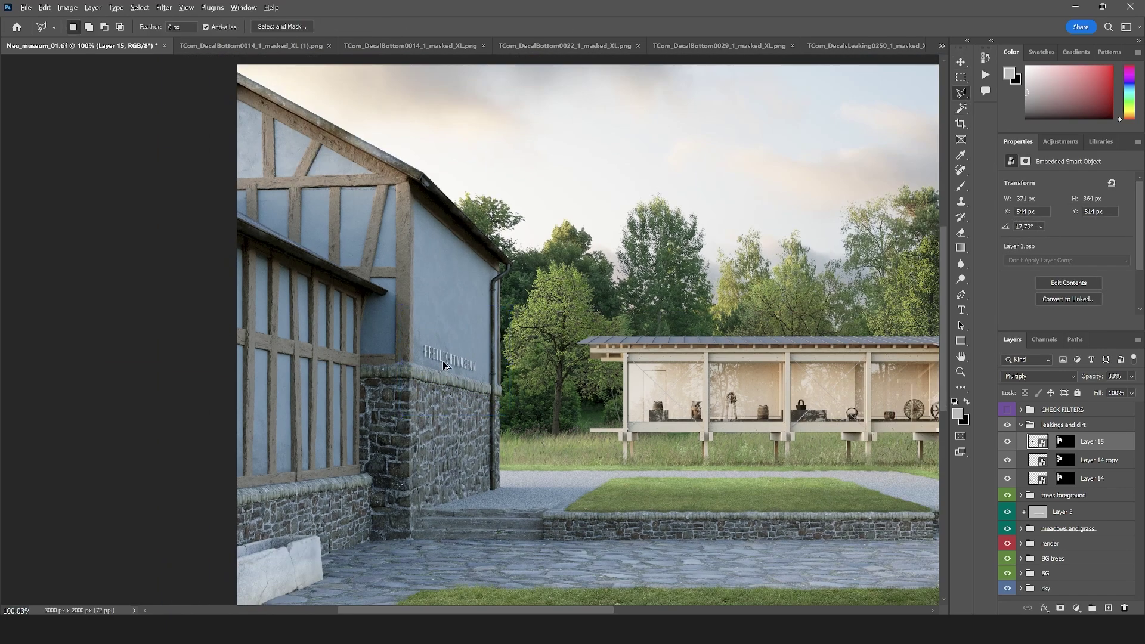
scroll(318, 390, "down", 3)
scroll(336, 378, "up", 2)
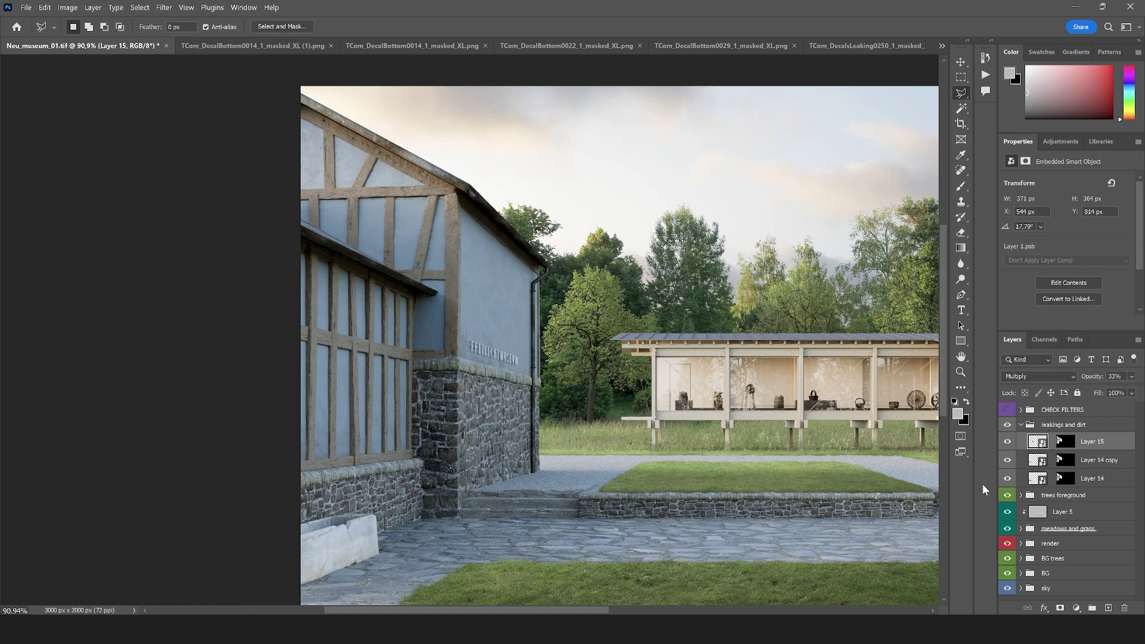
key("ctrl+j")
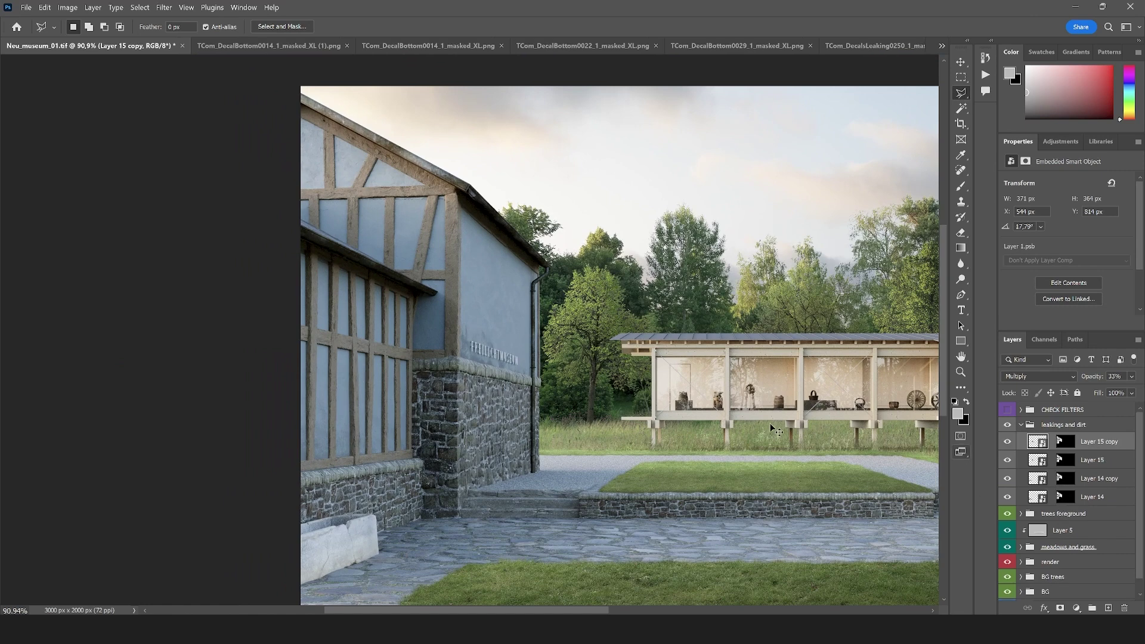
key("ctrl+t")
left_click_drag(431, 352, 583, 296)
left_click_drag(504, 378, 521, 189)
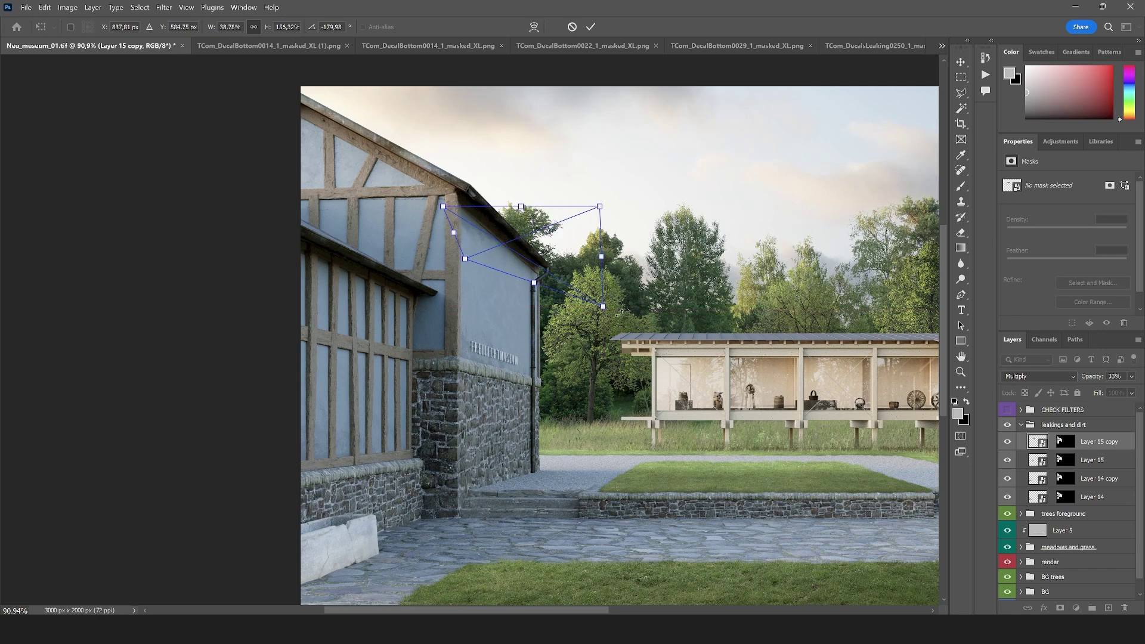
- Distort Layer 15 copy to about 554 × 609 px along the gable's sloping roof edge and collapse the leakings and dirt group
left_click_drag(603, 309, 555, 327)
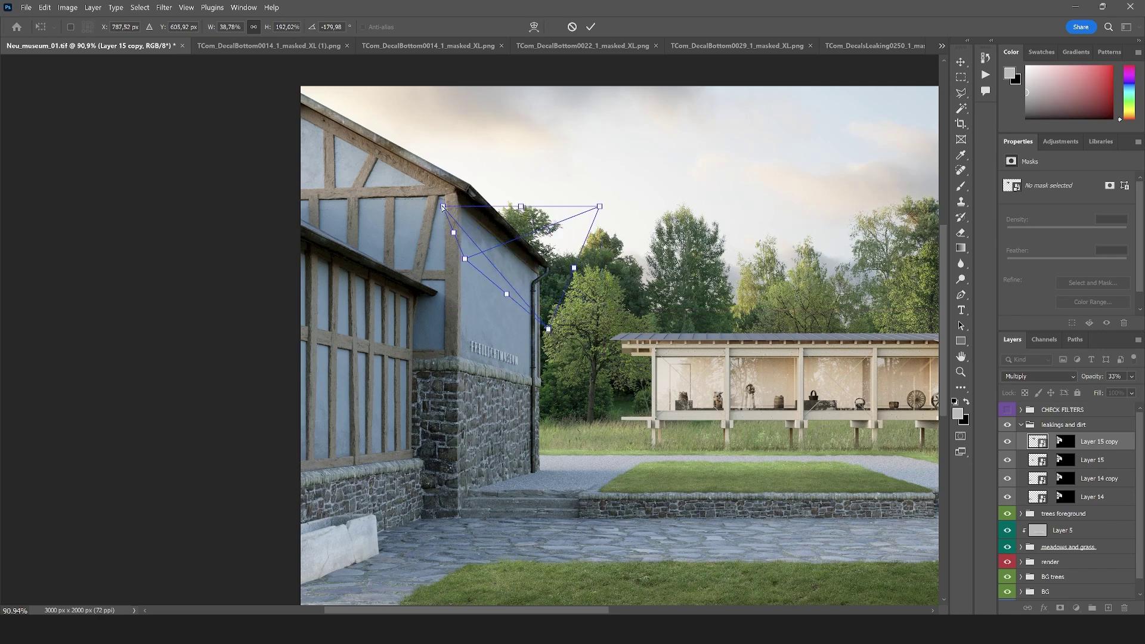
left_click_drag(442, 207, 450, 172)
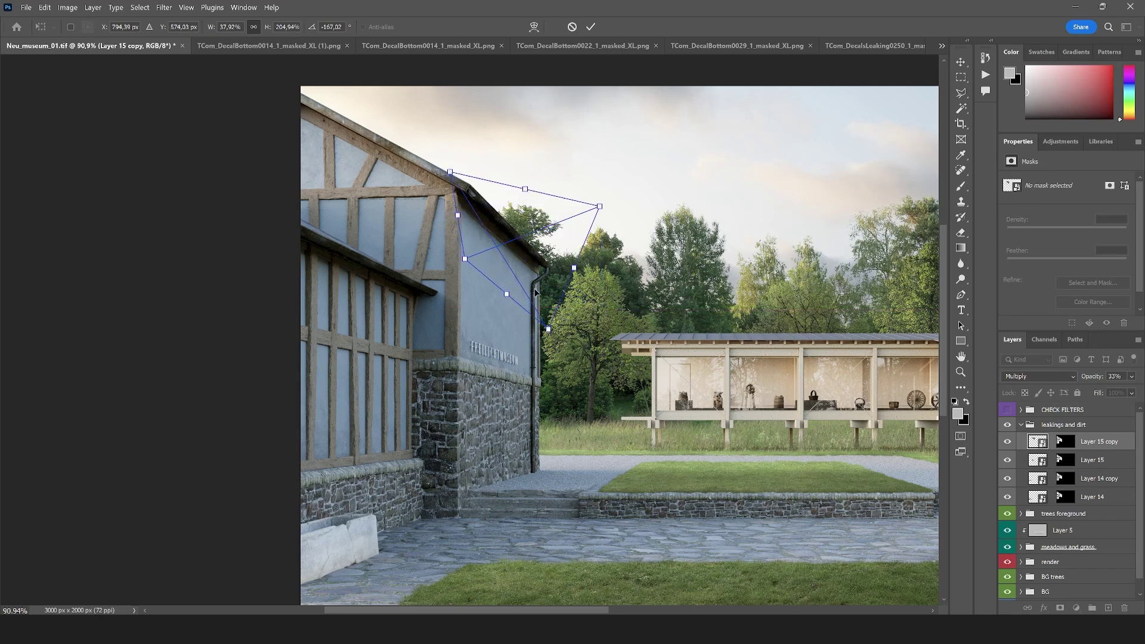
left_click_drag(507, 300, 511, 320)
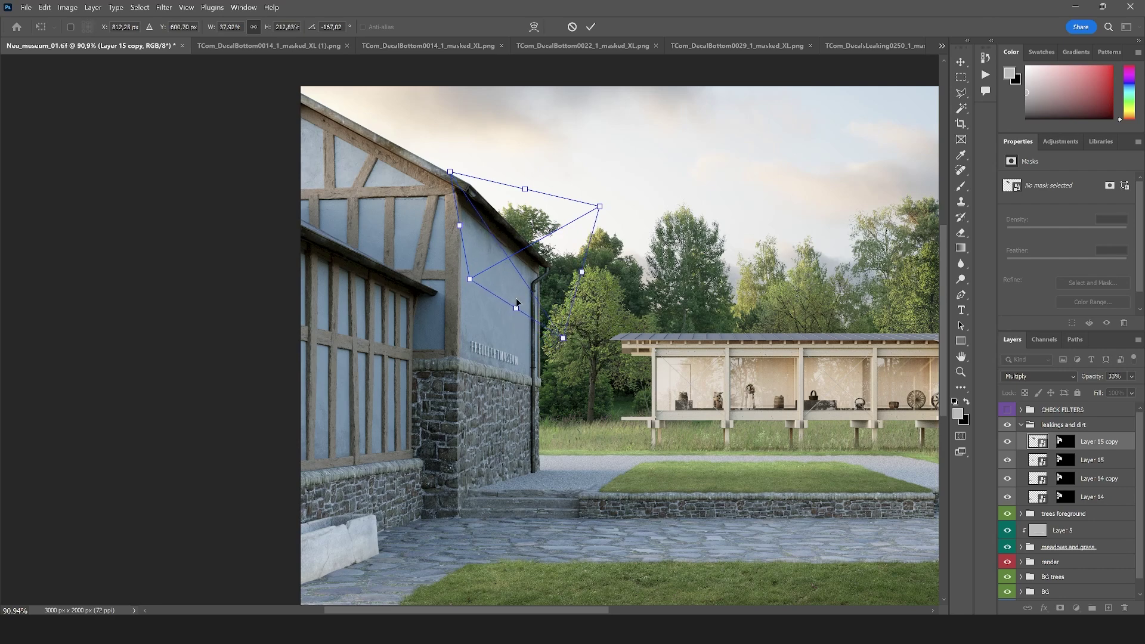
key("Return")
key("l")
scroll(467, 325, "down", 2)
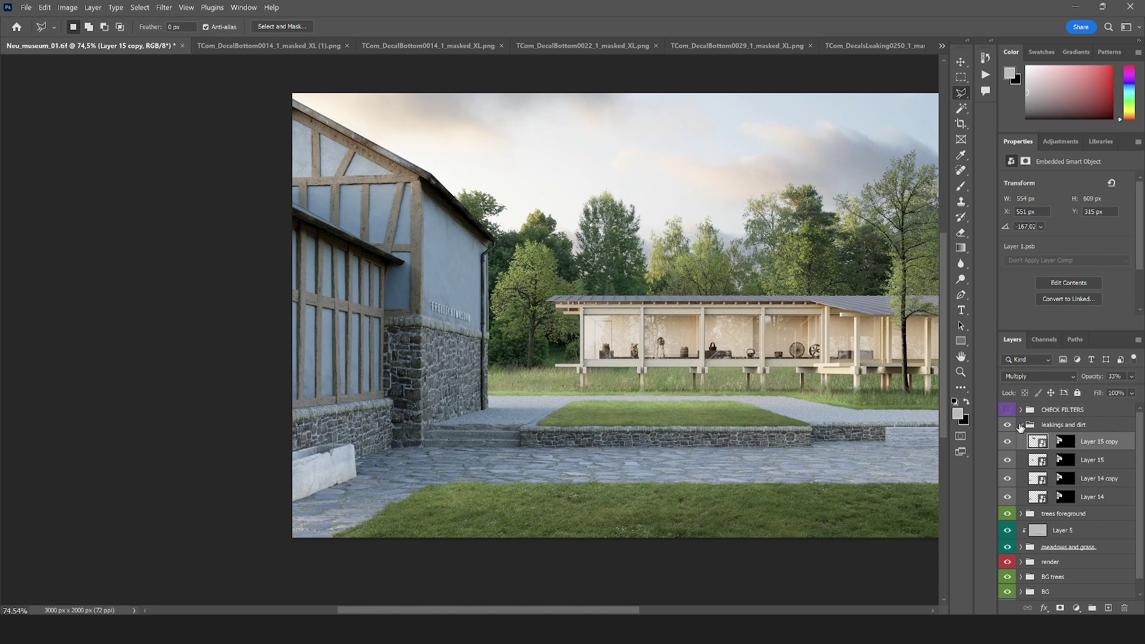
left_click(1020, 425)
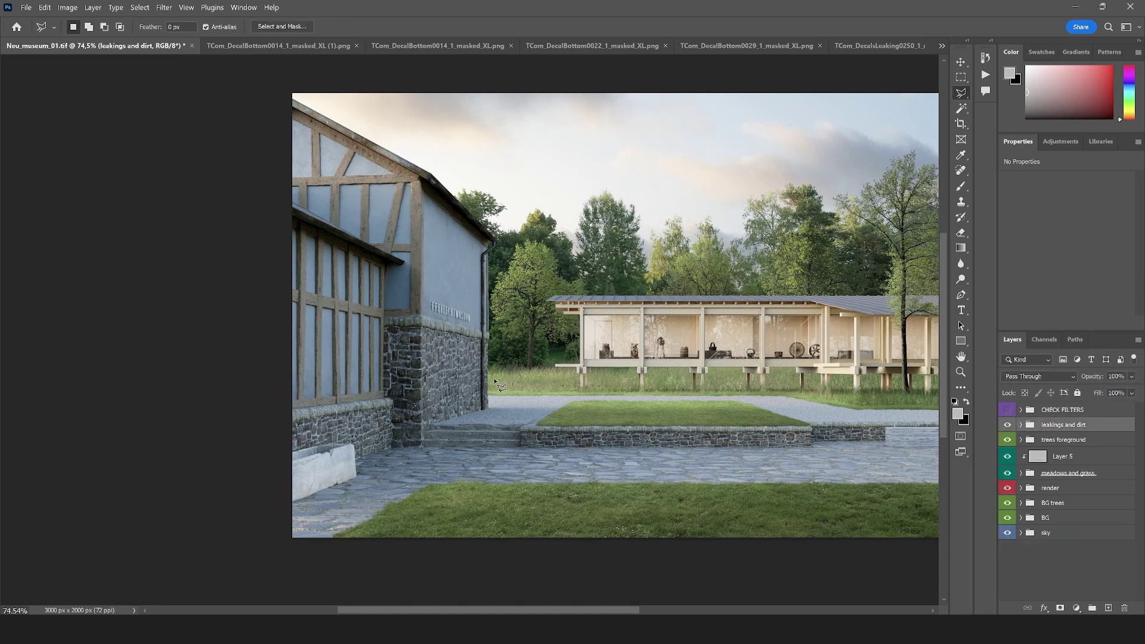
- Close the decal document TCom_DecalBottom0014_1_masked_XL (1).png and return to the museum image
left_click(299, 46)
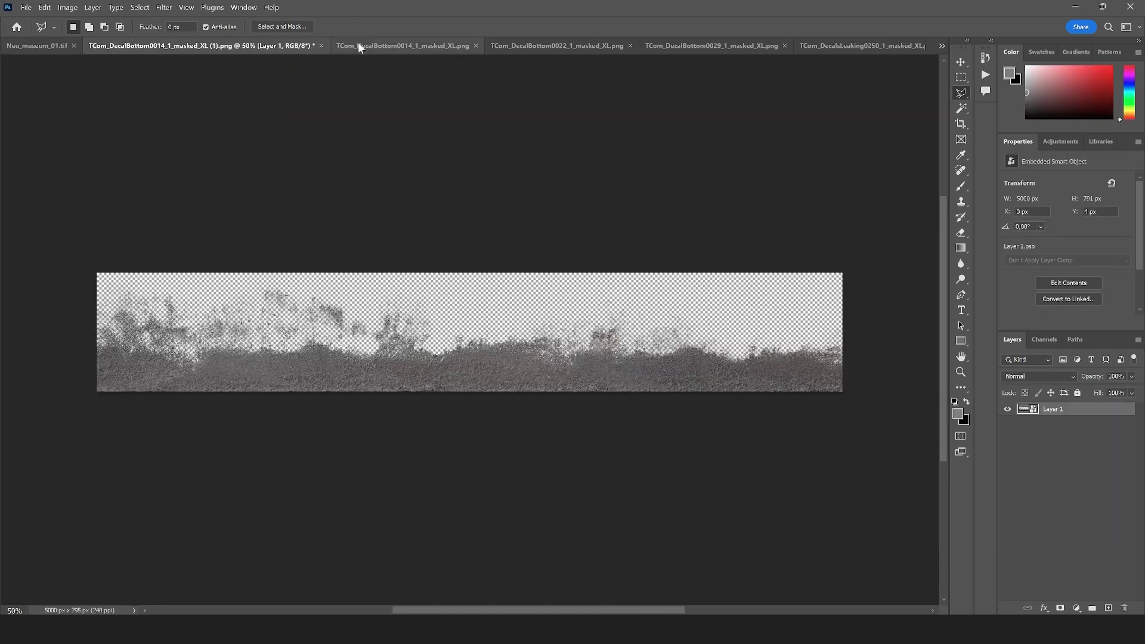
left_click(321, 46)
left_click(627, 255)
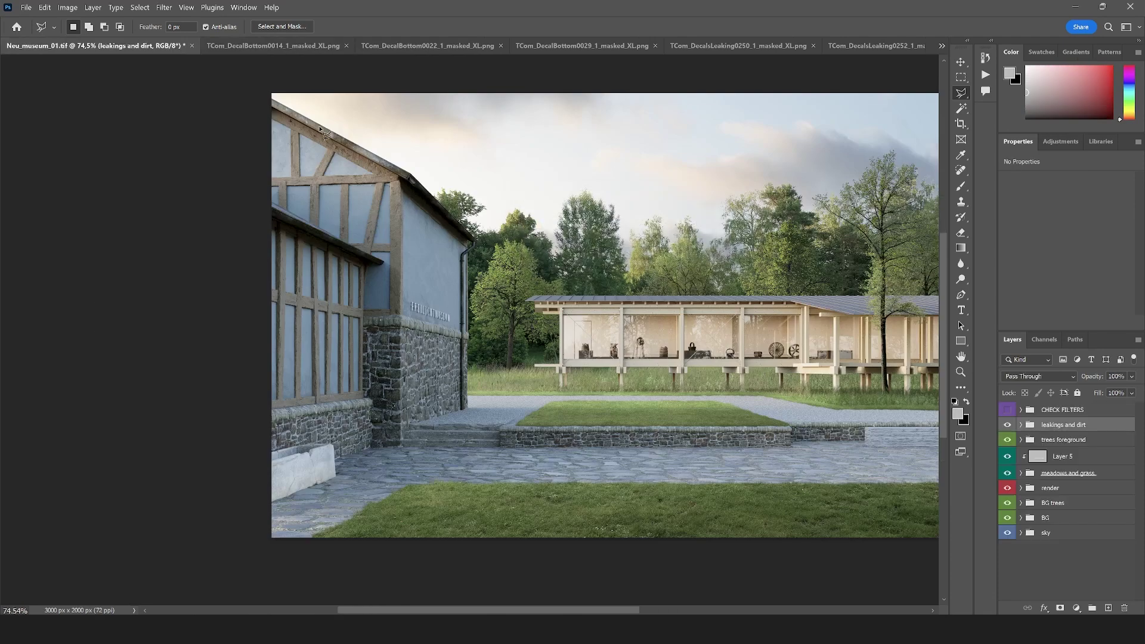
- Convert Layer 1 of TCom_DecalBottom0022_1_masked_XL.png to a smart object and copy it into Neu_museum_01.tif, accepting the color conversion
left_click(251, 42)
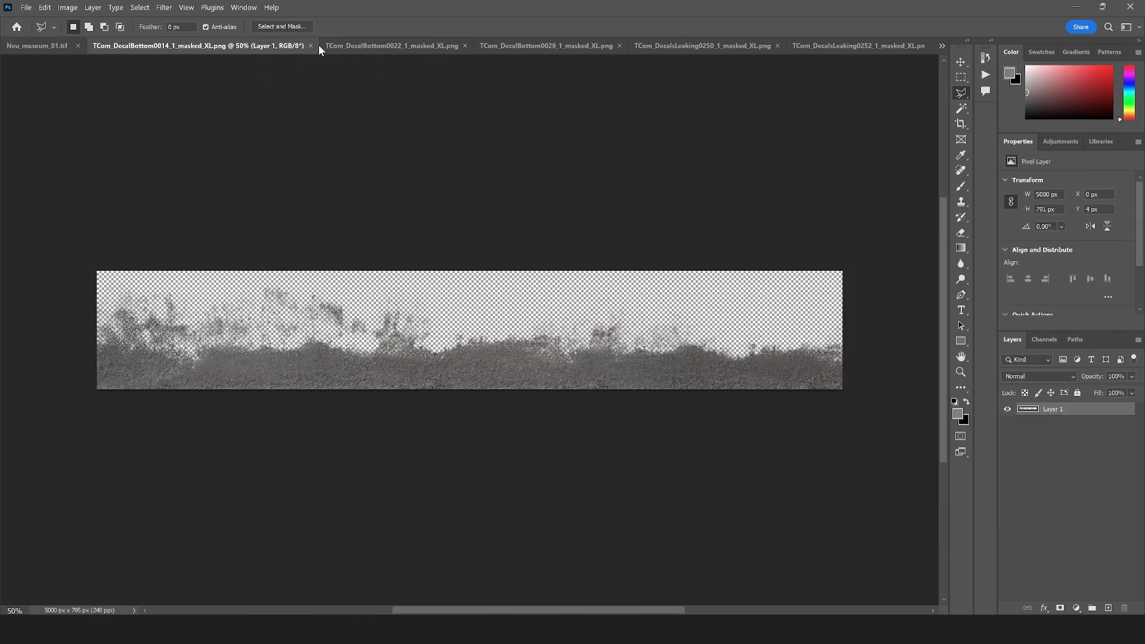
left_click(377, 50)
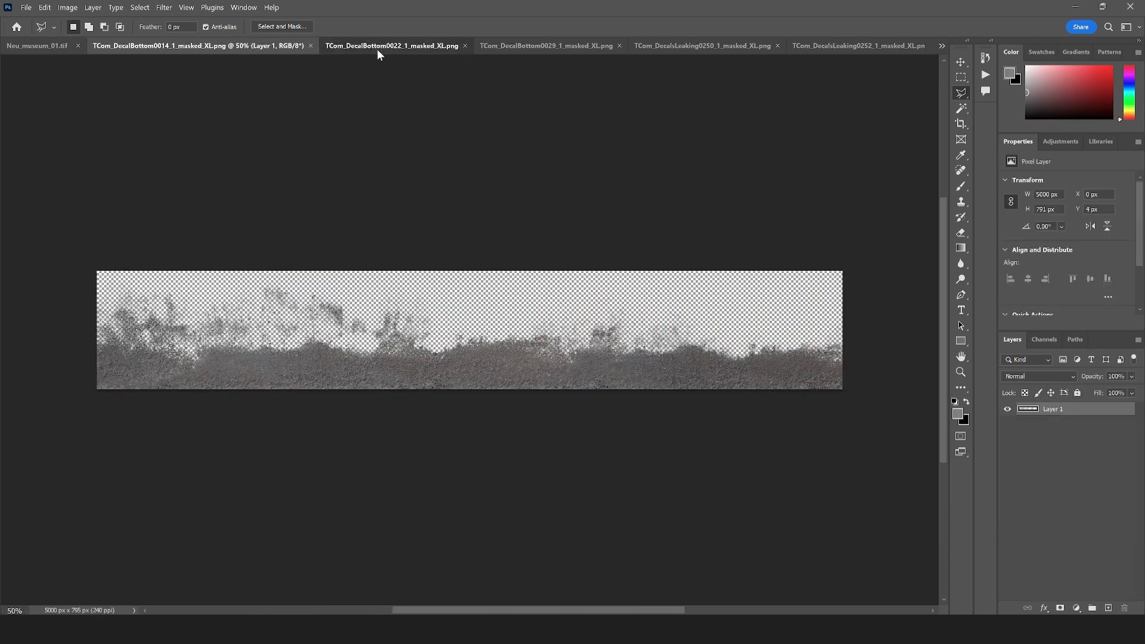
right_click(1077, 409)
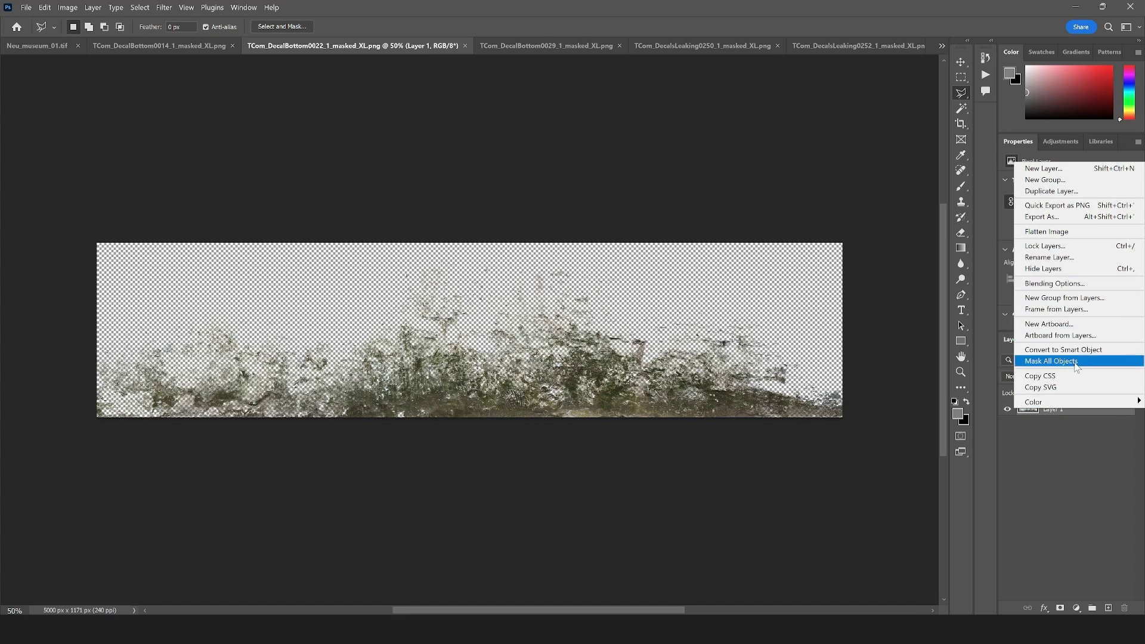
left_click(1064, 350)
key("v")
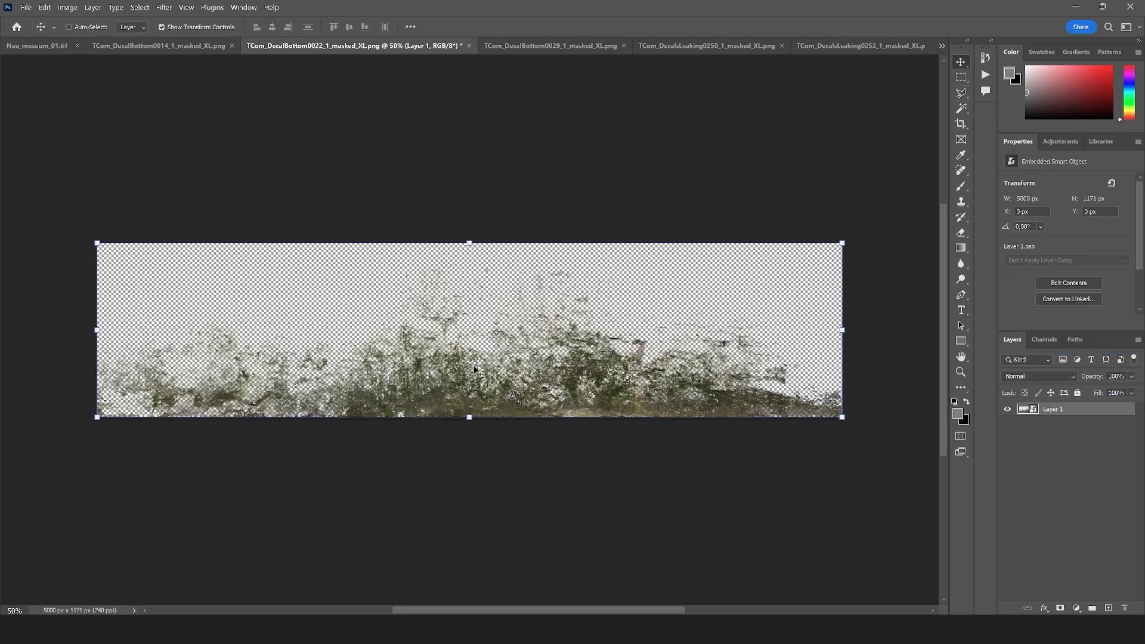
mouse_move(473, 365)
left_mouse_down()
mouse_move(76, 53)
mouse_move(303, 325)
left_mouse_up()
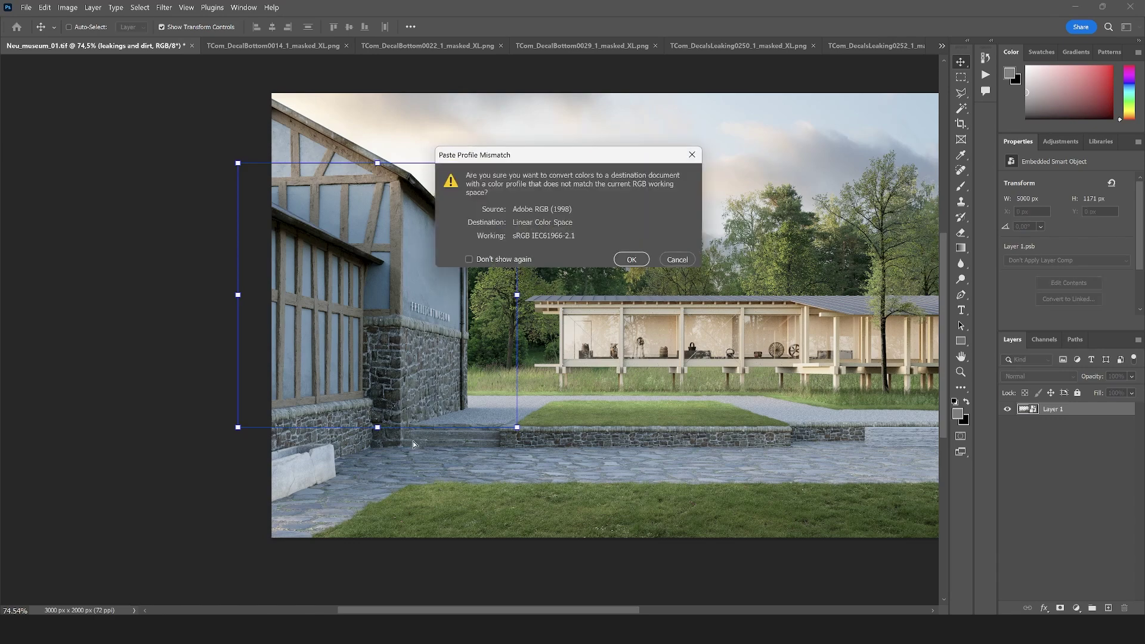
left_click(631, 259)
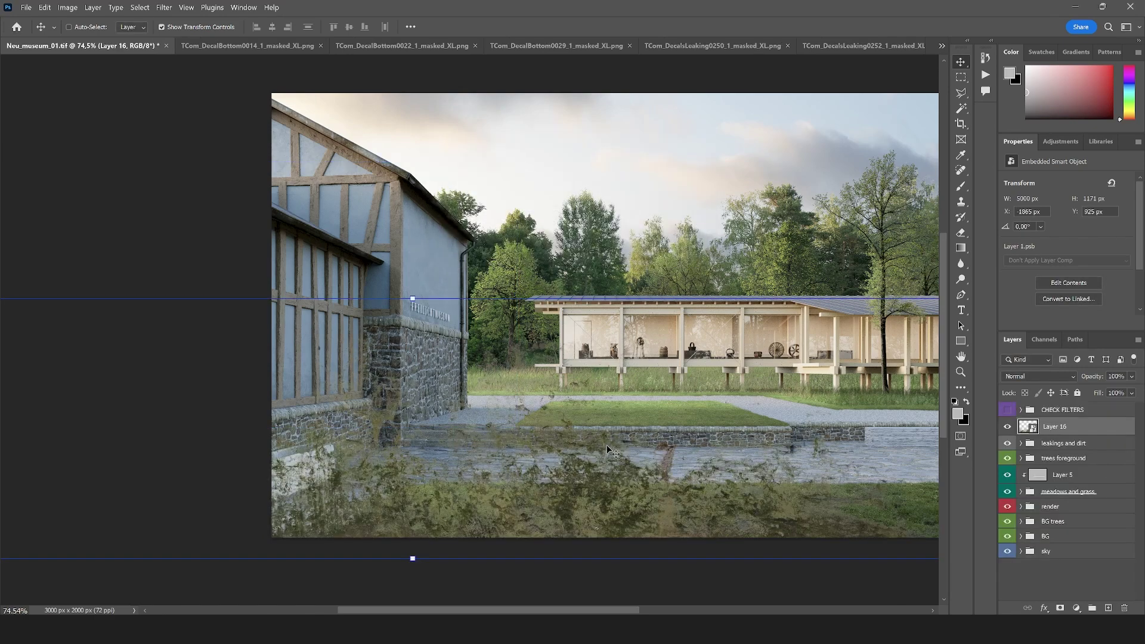
- Scale the mossy decal down to about 63% and place it over the white stone trough beside the old building
scroll(455, 406, "down", 3)
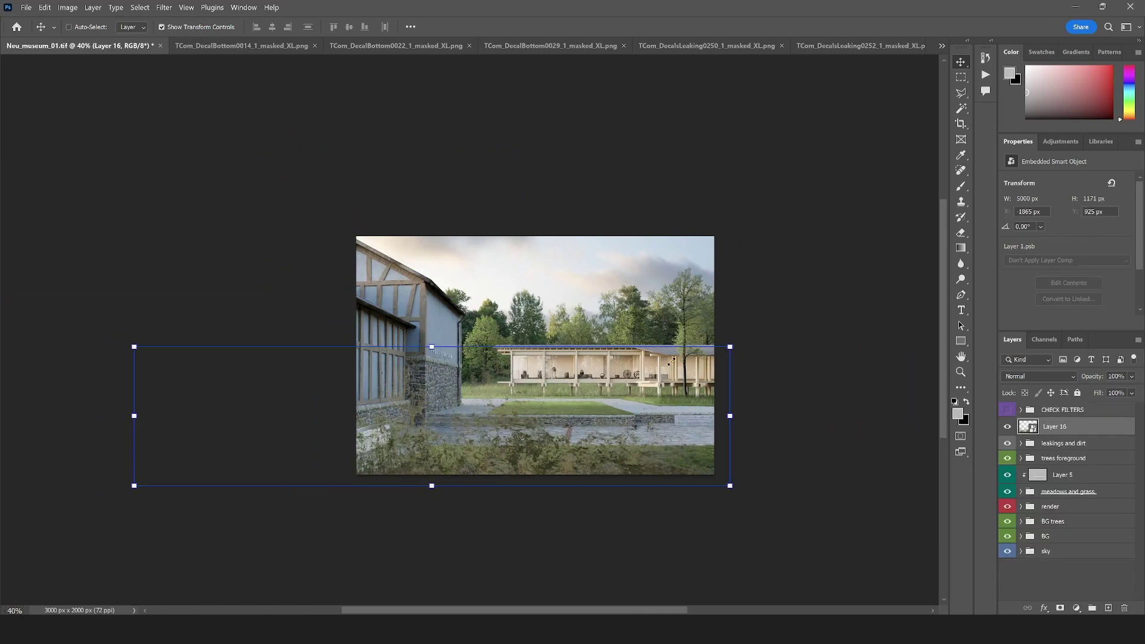
left_click_drag(671, 360, 441, 439)
scroll(377, 452, "up", 3)
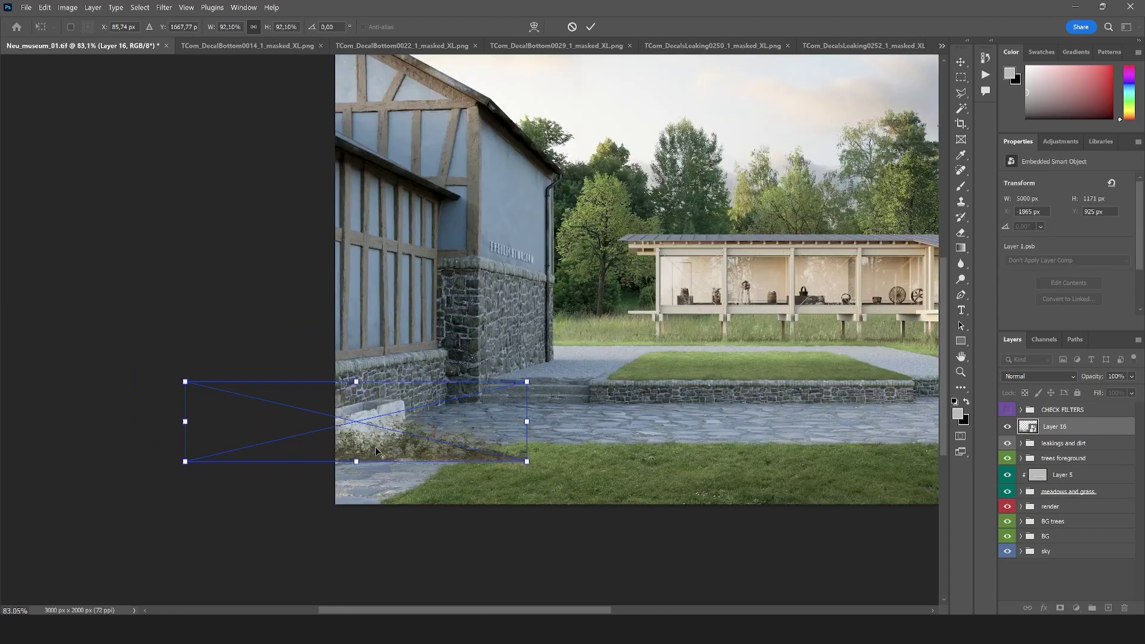
scroll(376, 451, "up", 3)
left_click_drag(533, 442, 611, 414)
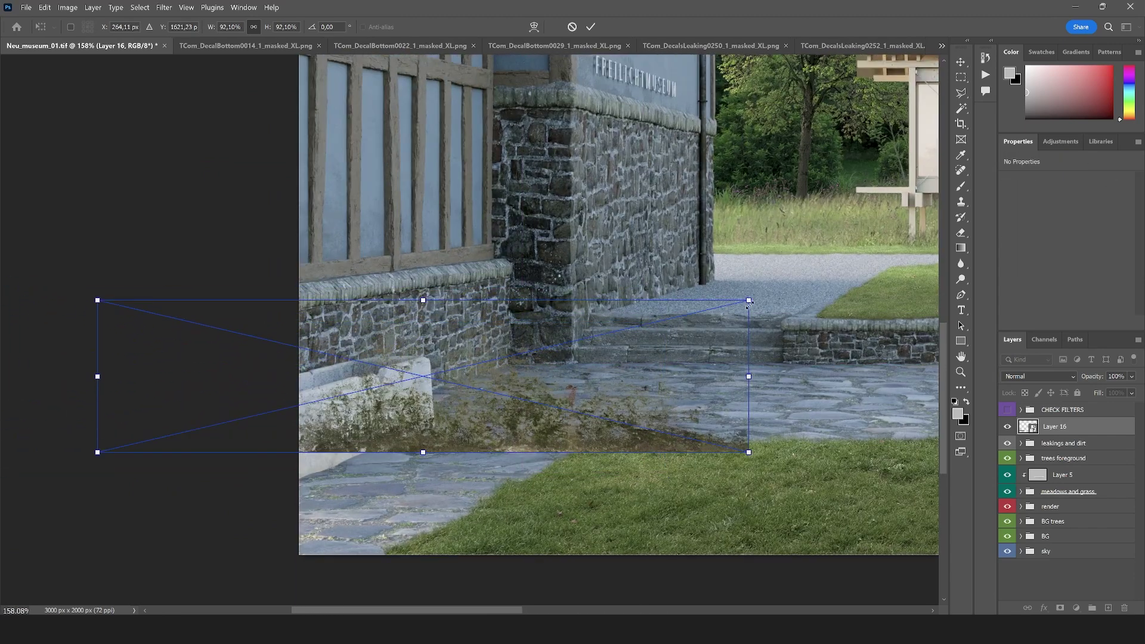
left_click_drag(749, 302, 545, 347)
mouse_move(400, 440)
left_mouse_down()
mouse_move(367, 439)
mouse_move(376, 421)
mouse_move(401, 423)
left_mouse_up()
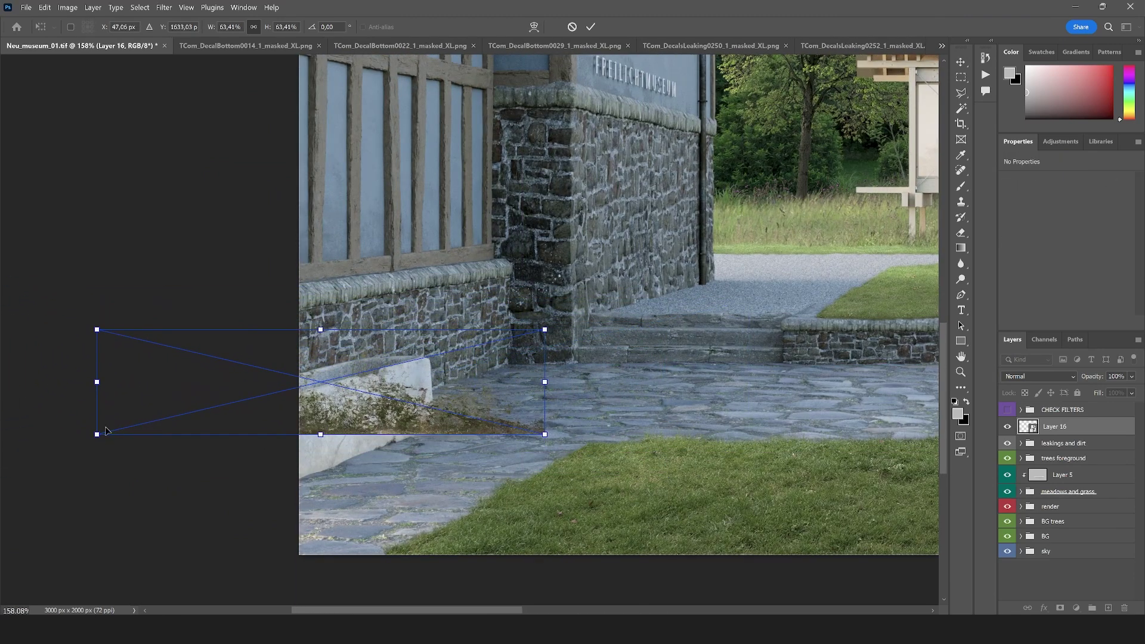
- Distort the mossy decal to about 747 × 470 px so its lower edge follows the base of the trough in perspective
left_click_drag(106, 431, 116, 519)
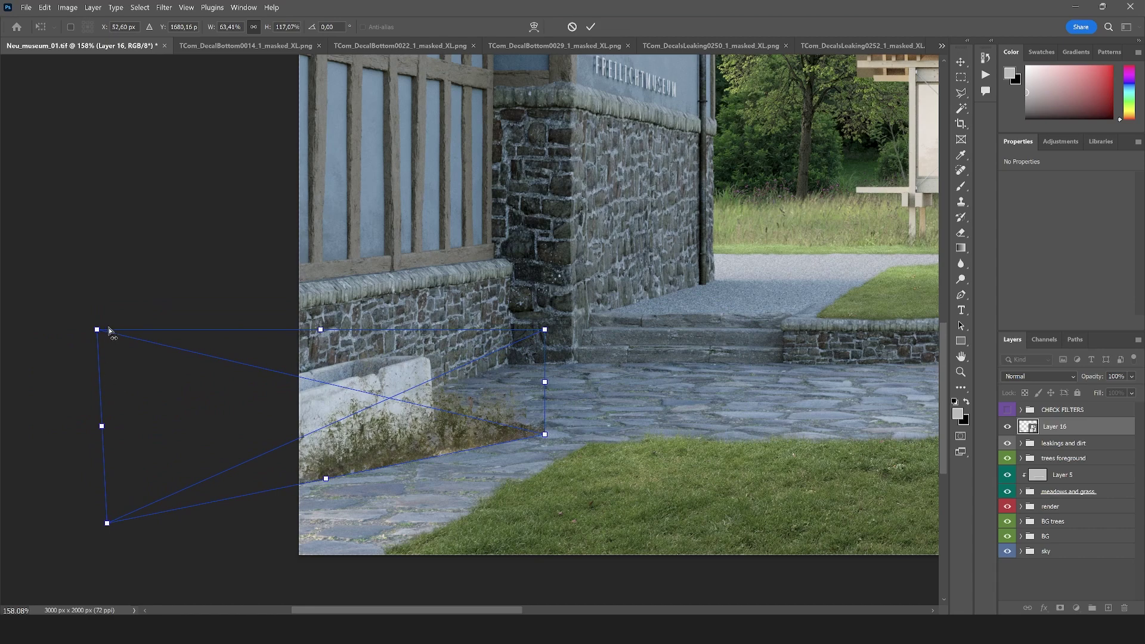
left_click_drag(109, 330, 115, 351)
left_click_drag(543, 435, 503, 411)
left_click_drag(544, 332, 456, 378)
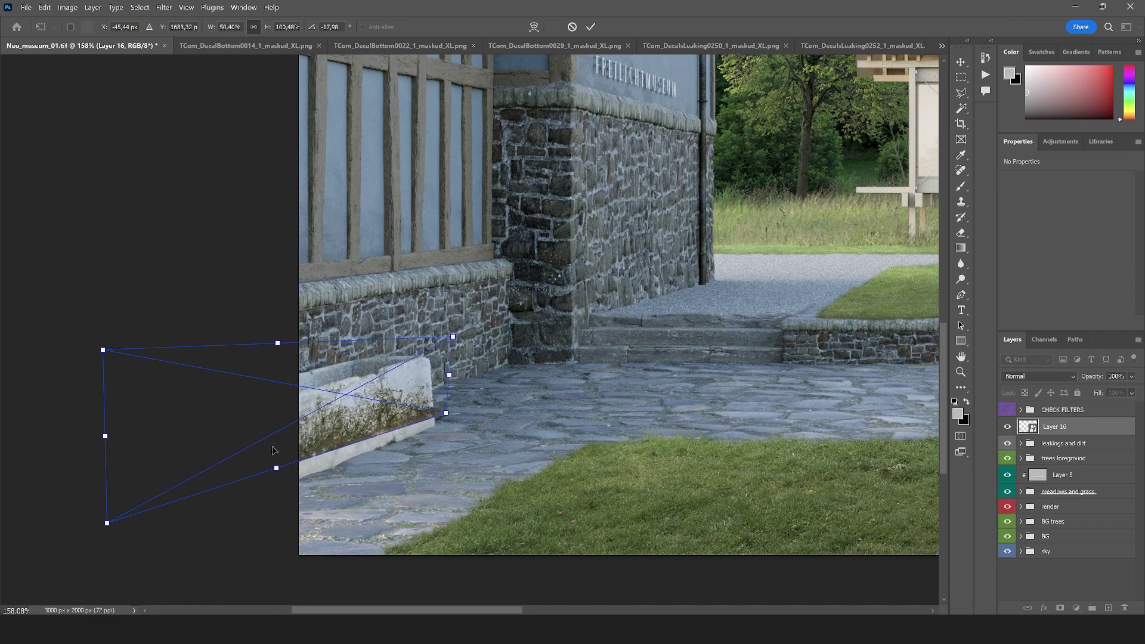
left_click_drag(112, 530, 110, 567)
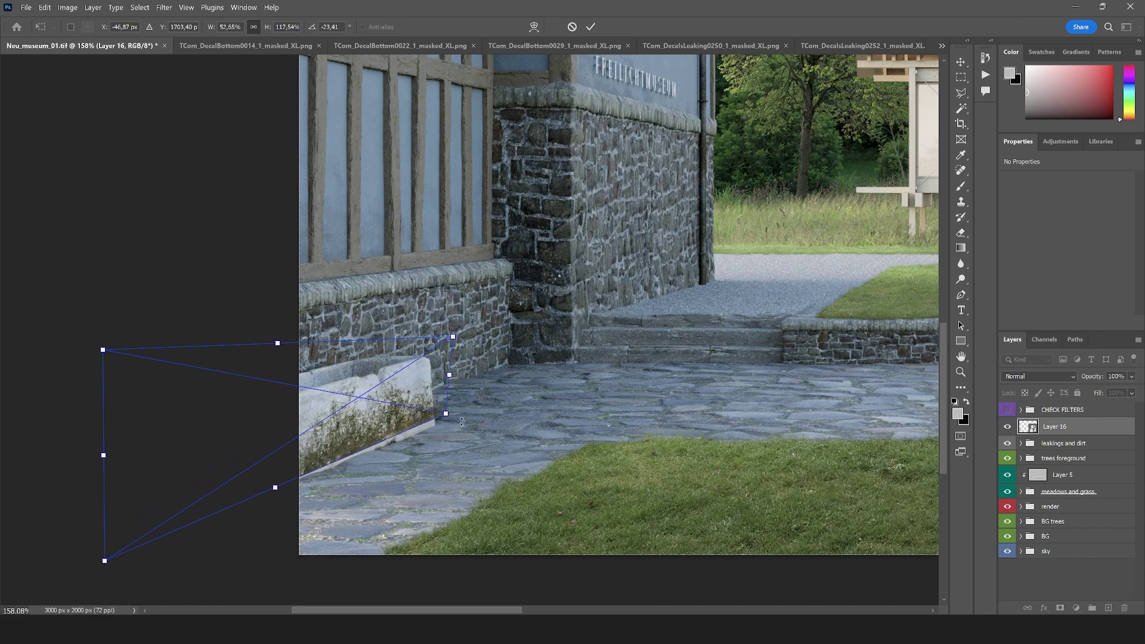
left_click_drag(446, 413, 455, 430)
key("Return")
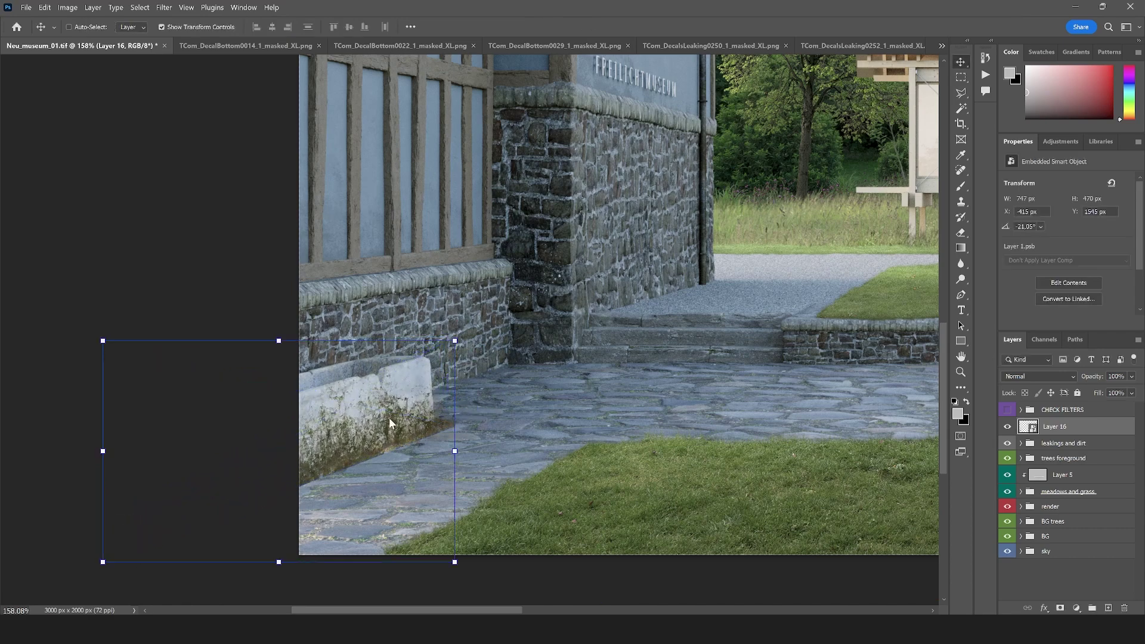
- Select the trough by its color in the ID0 layer of the render group and mask Layer 16 with that selection
left_click(959, 94)
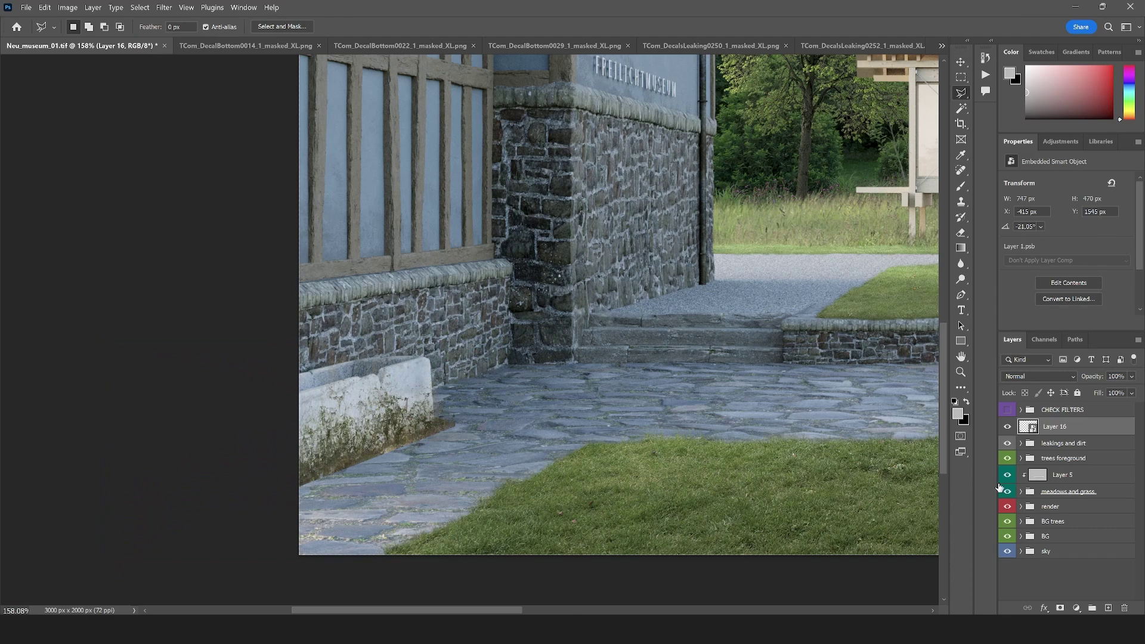
left_click(1021, 507)
scroll(1023, 508, "down", 3)
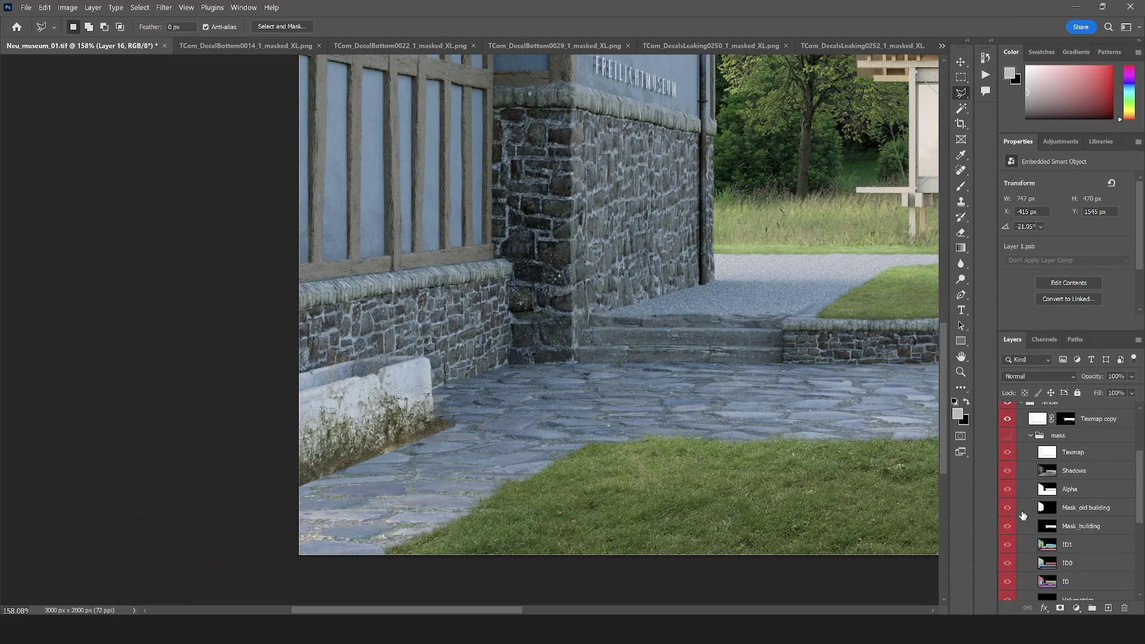
left_click(1067, 504)
key("w")
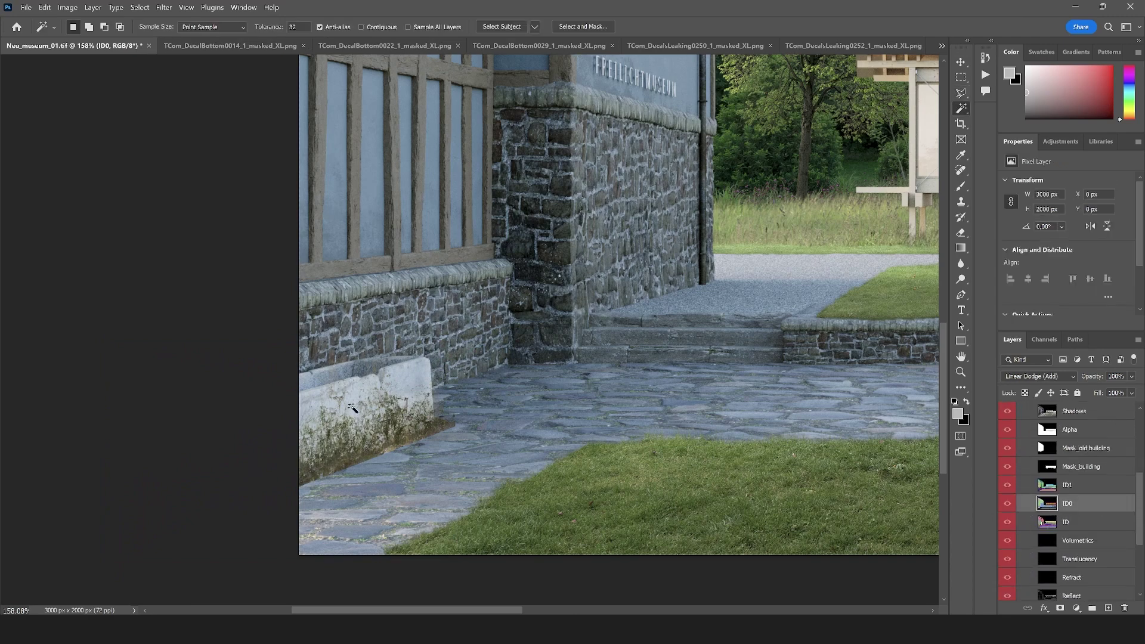
left_click(353, 409)
scroll(1038, 453, "up", 5)
left_click(1038, 431)
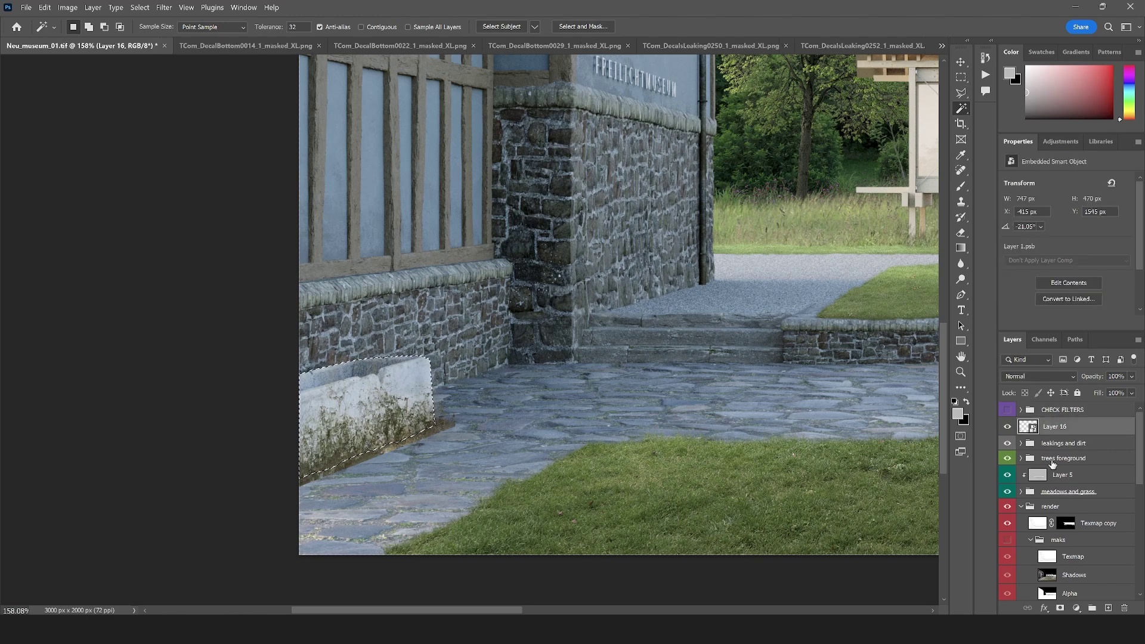
left_click(1060, 609)
- Set Layer 16's blend mode to Multiply and lower its opacity to about 73%
left_click(1039, 376)
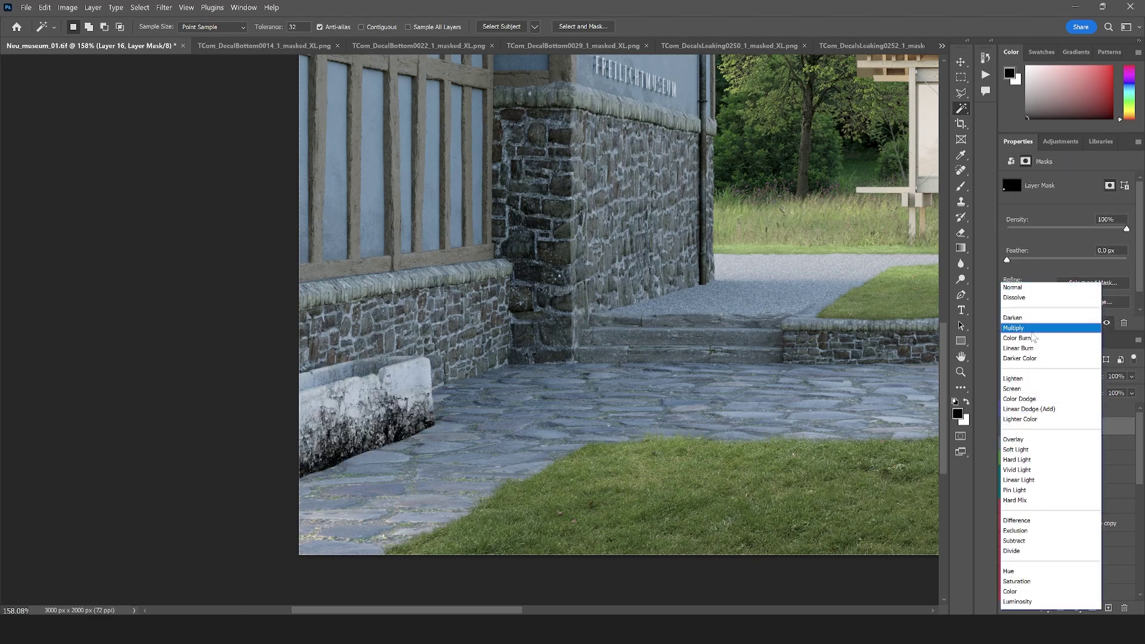
left_click(1017, 328)
left_click(1133, 376)
left_click_drag(1089, 392, 1122, 394)
scroll(721, 341, "down", 5)
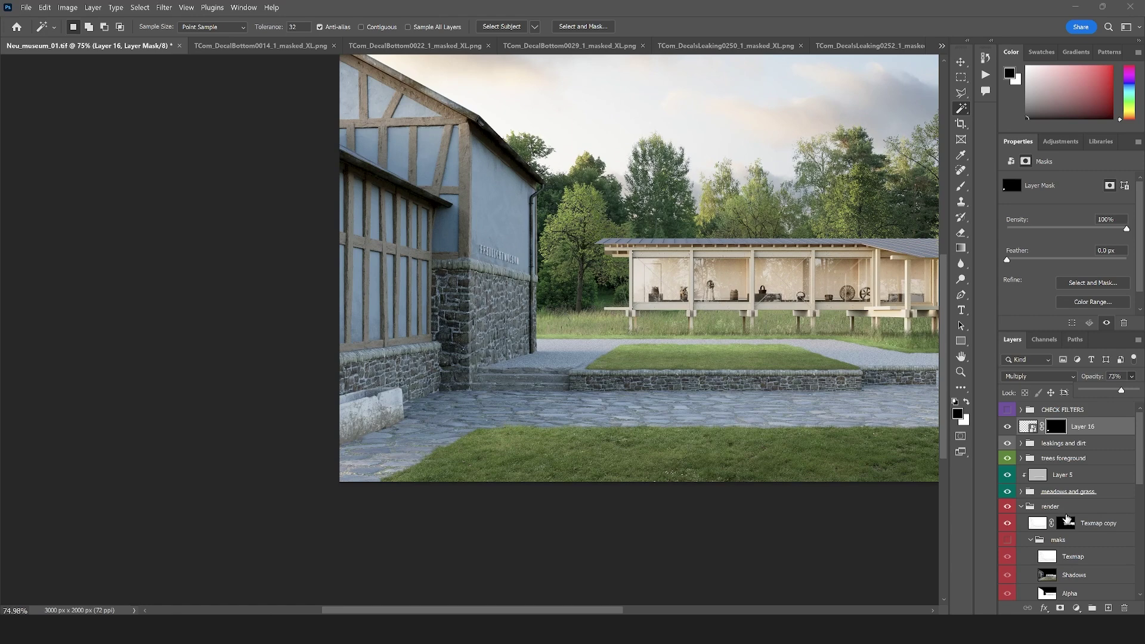
- Load Layer 16's mask as a selection and add a Curves adjustment above Texmap copy, lowering the white point's output to darken the trough
scroll(1067, 519, "down", 5)
scroll(1051, 411, "up", 5)
left_click(1057, 429, "ctrl")
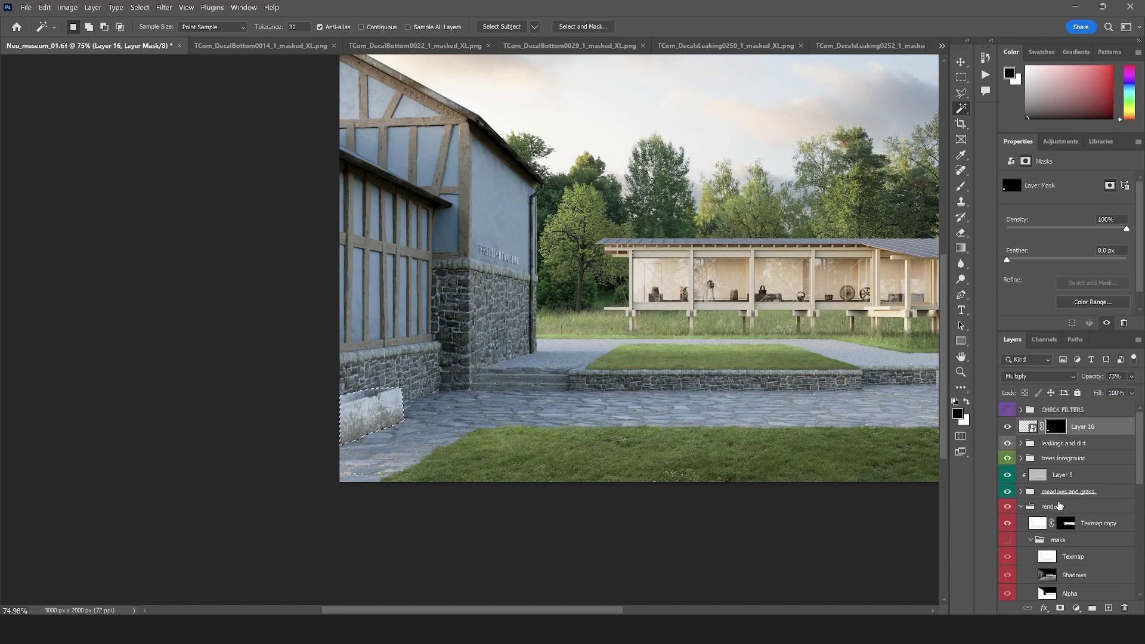
left_click(1079, 523)
left_click(1076, 608)
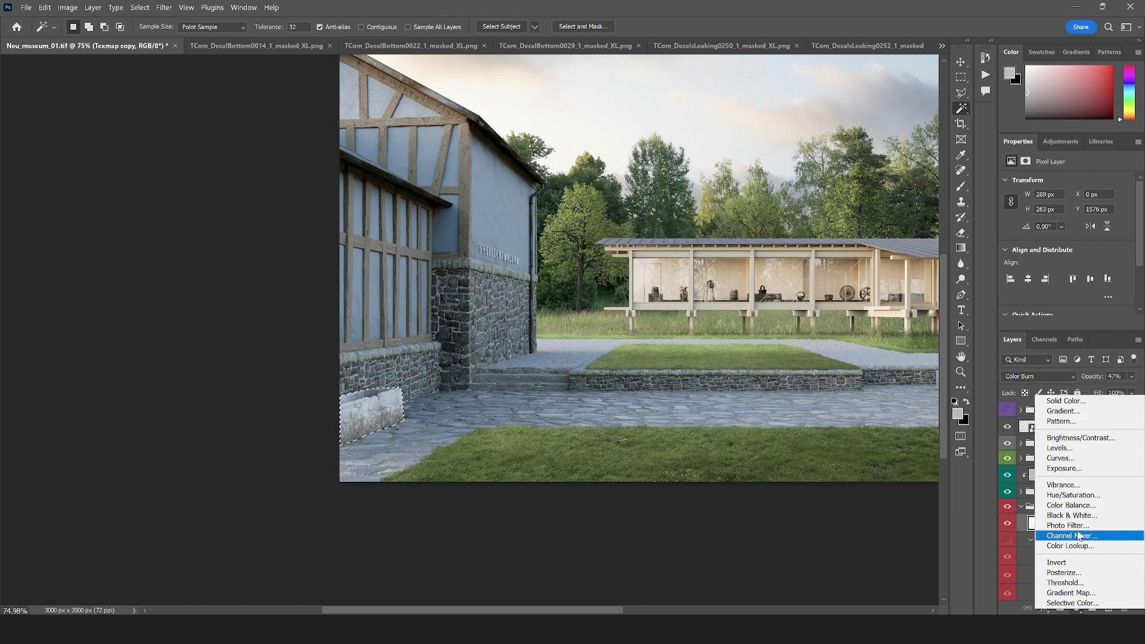
left_click(1080, 459)
left_click_drag(1124, 211, 1140, 245)
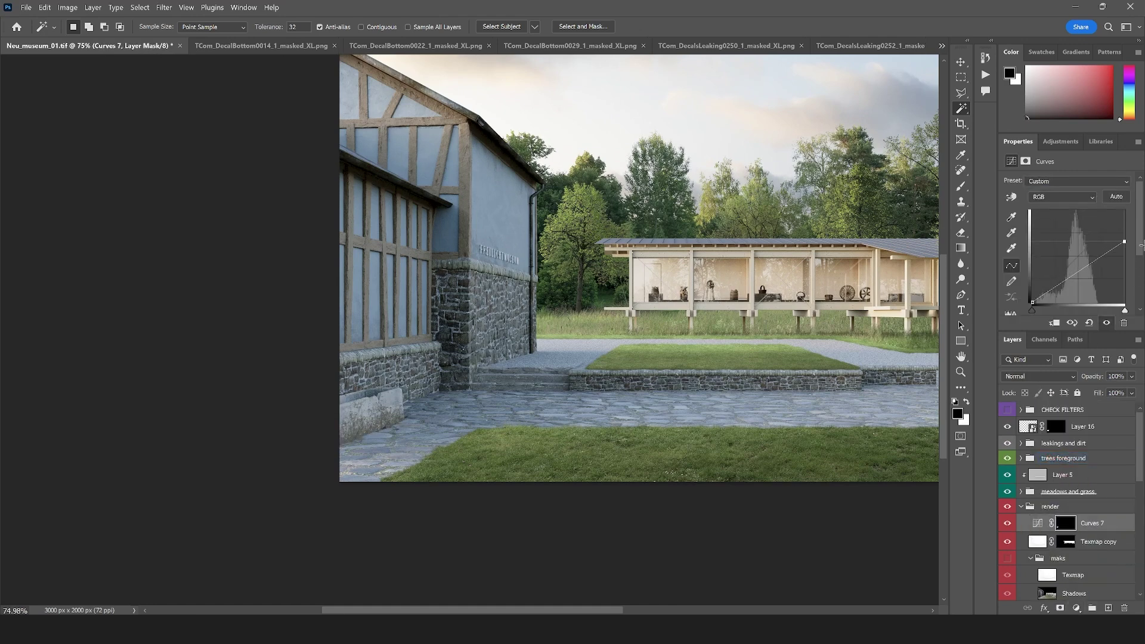
scroll(276, 397, "down", 3)
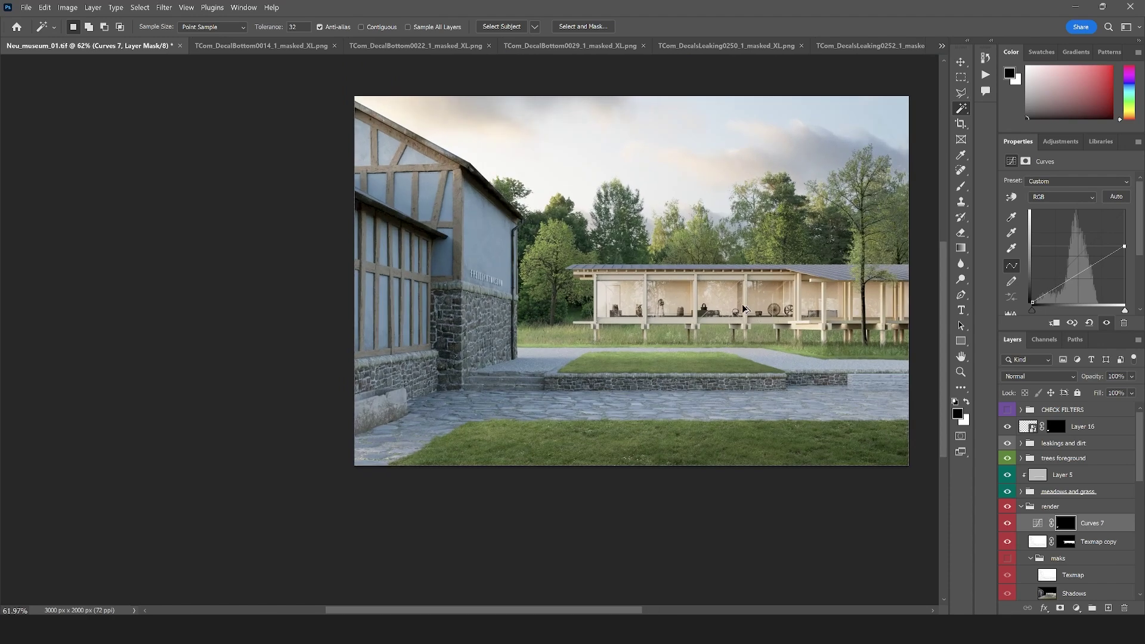
- Raise the Curves adjustment's white point output slightly to lighten the trough, and collapse the render group
left_click_drag(1126, 247, 1127, 237)
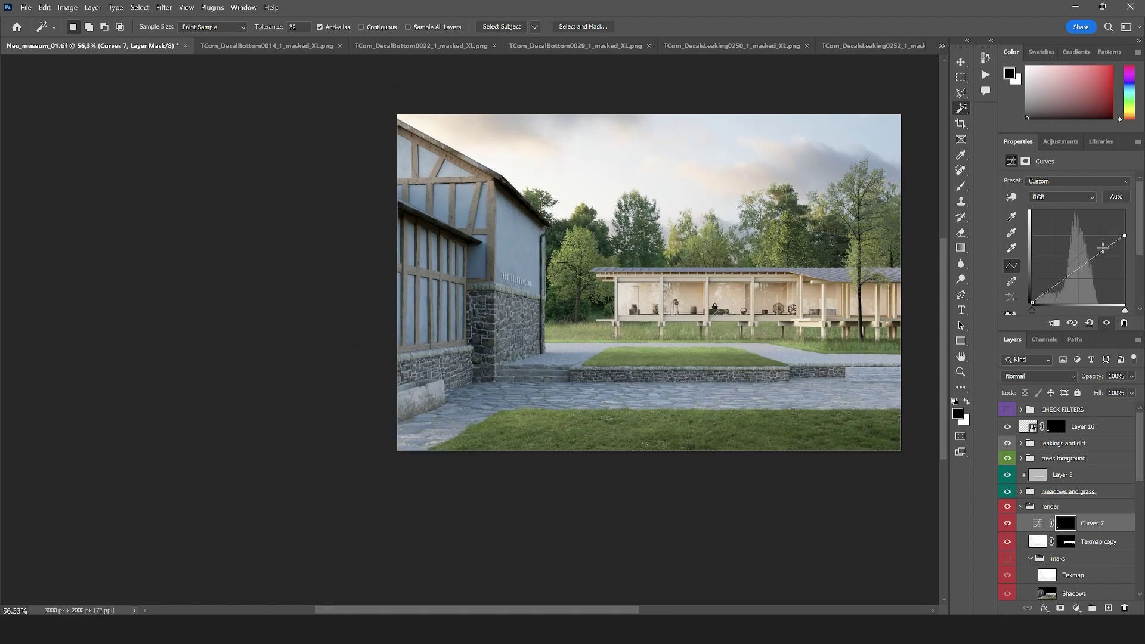
scroll(683, 352, "up", 3)
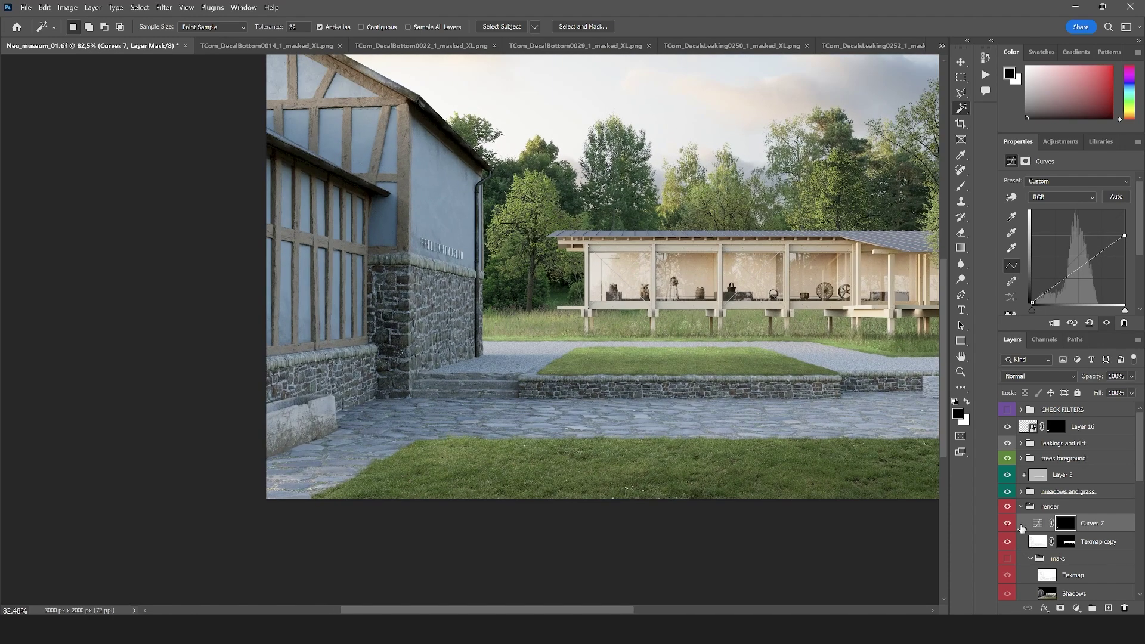
left_click(1021, 507)
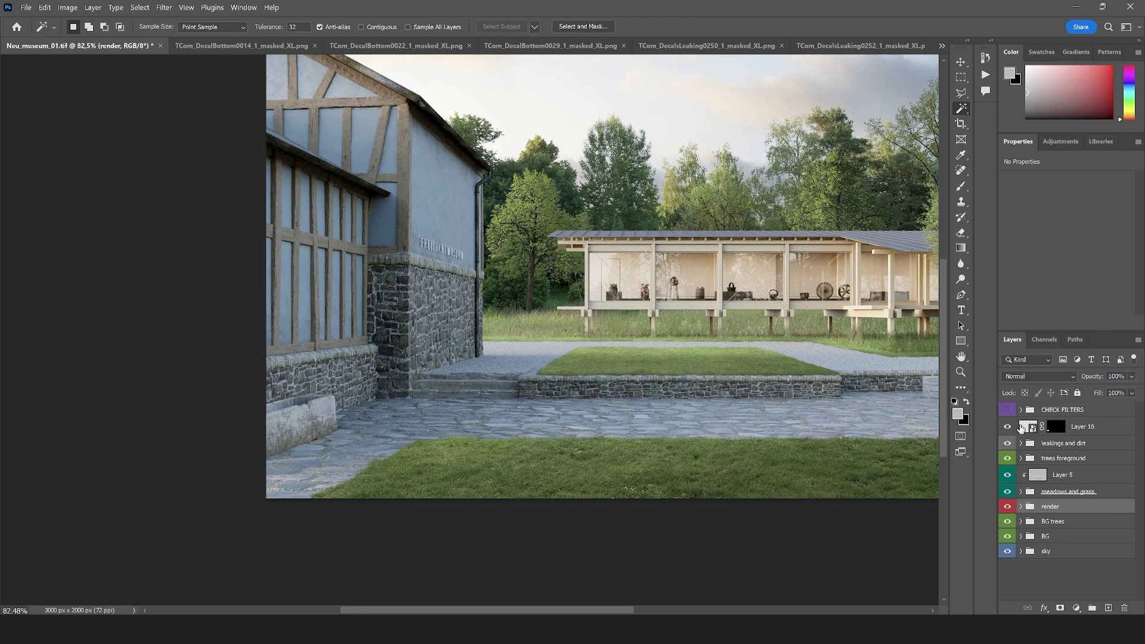
- Move Layer 16 into the leakings and dirt group and collapse the group
left_click(1006, 429)
left_click(1101, 430)
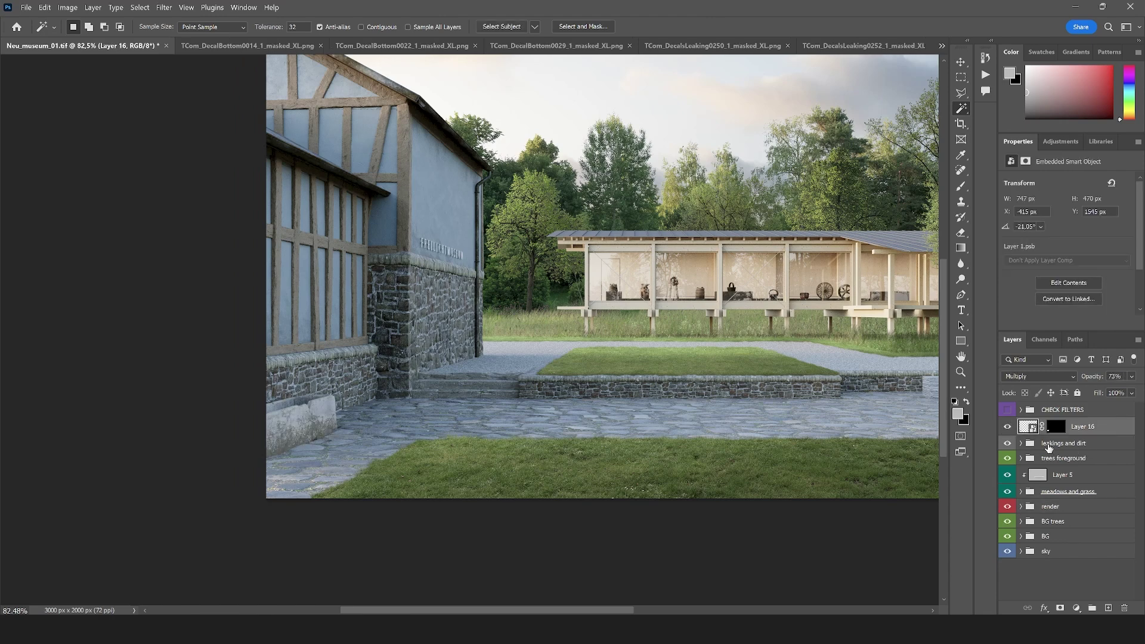
left_click(1021, 443)
left_click_drag(1087, 447, 1087, 444)
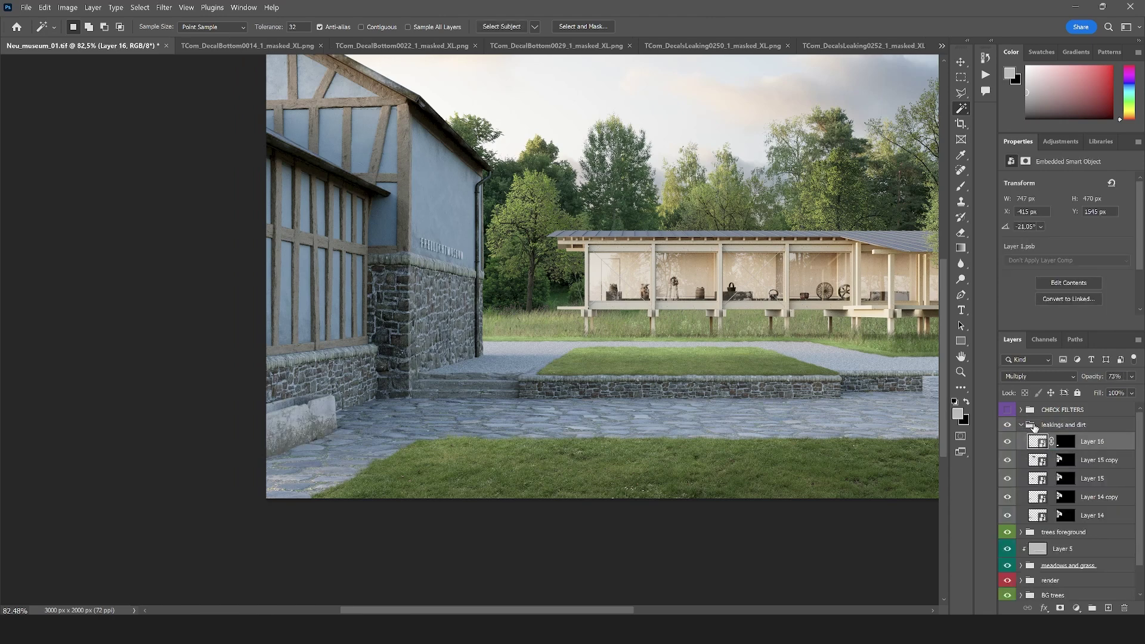
left_click(1021, 425)
scroll(299, 409, "down", 2)
scroll(302, 405, "down", 1)
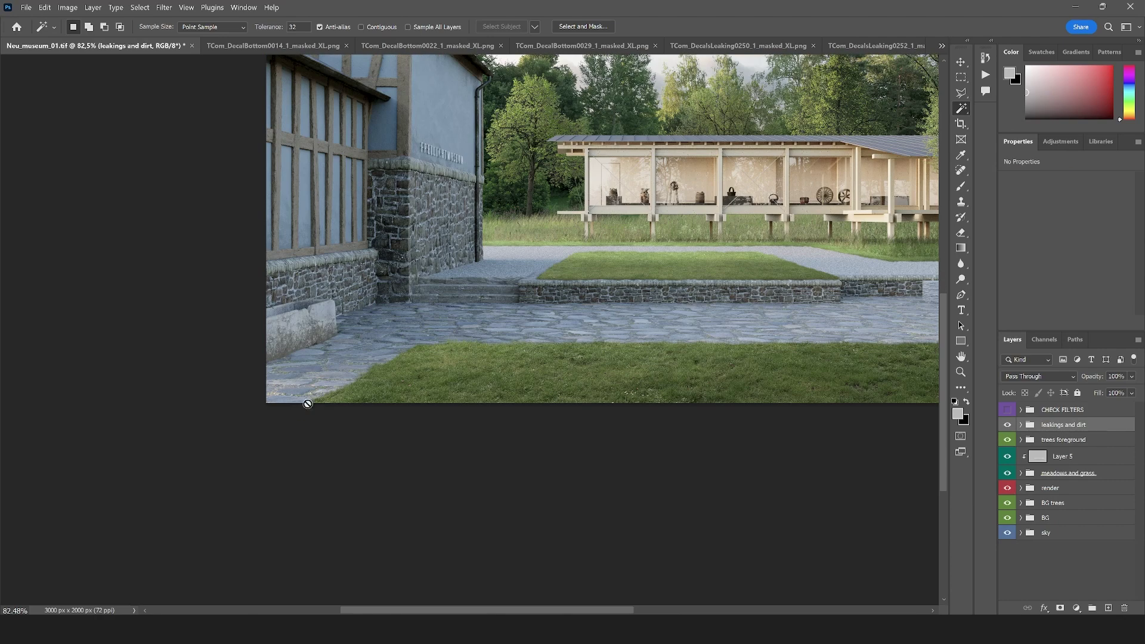
scroll(310, 409, "down", 3, "alt")
scroll(446, 175, "up", 3, "alt")
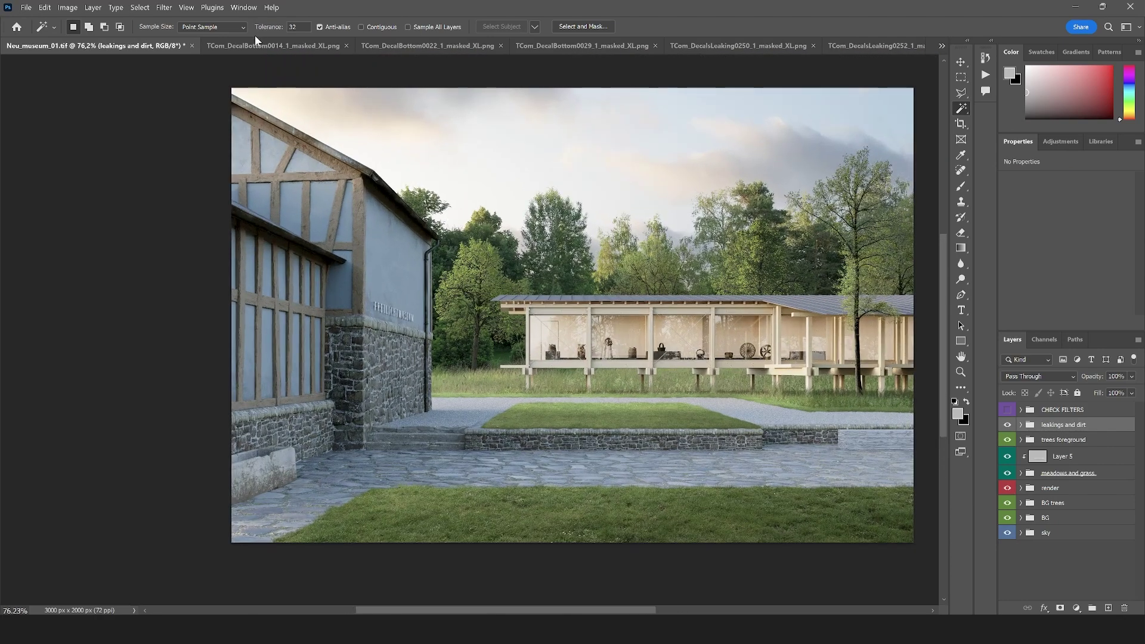
- Look through the open bottom decals and close TCom_DecalBottom0022_1_masked_XL.png without saving it
left_click(264, 43)
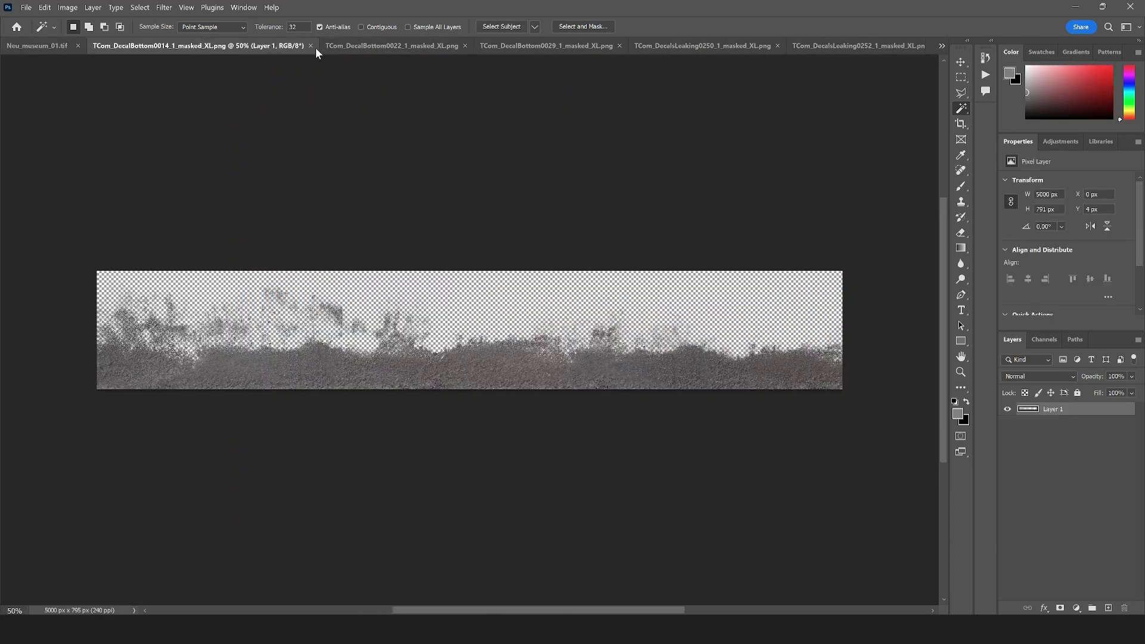
left_click(388, 47)
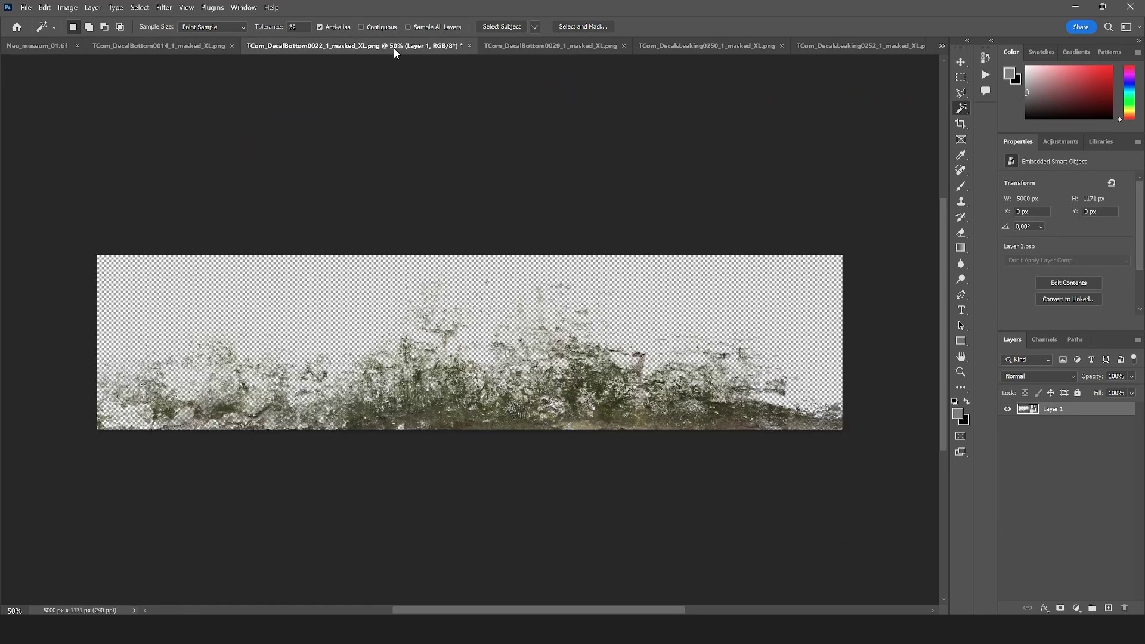
left_click(470, 46)
left_click(620, 255)
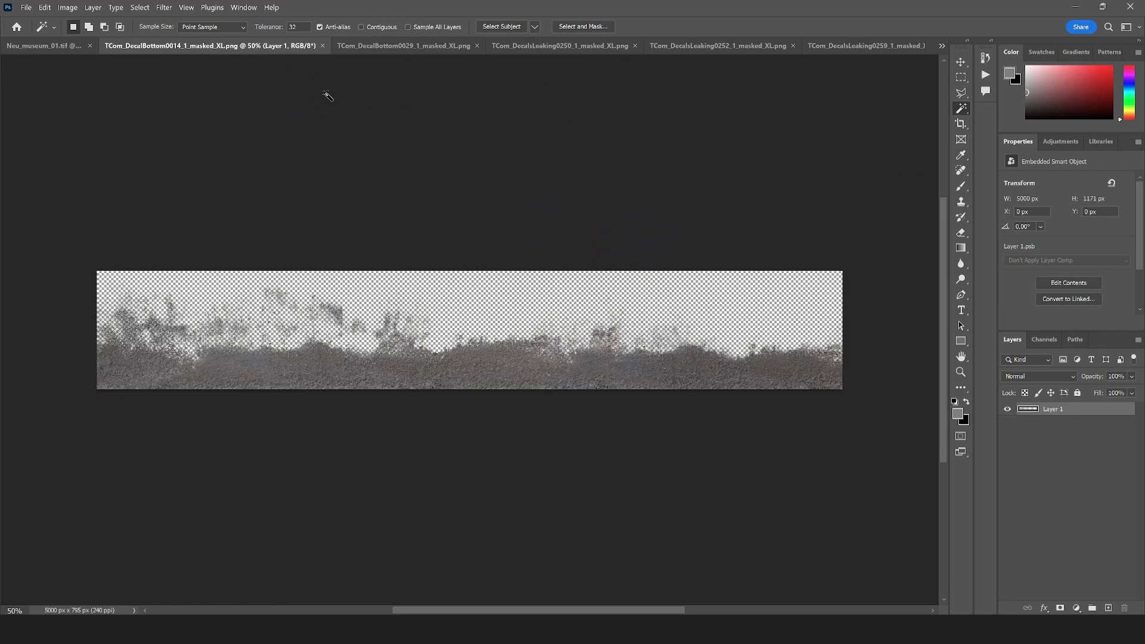
- Convert TCom_DecalBottom0029_1_masked_XL.png's layer to a smart object and copy it into Neu_museum_01.tif, accepting the color profile conversion
left_click(382, 46)
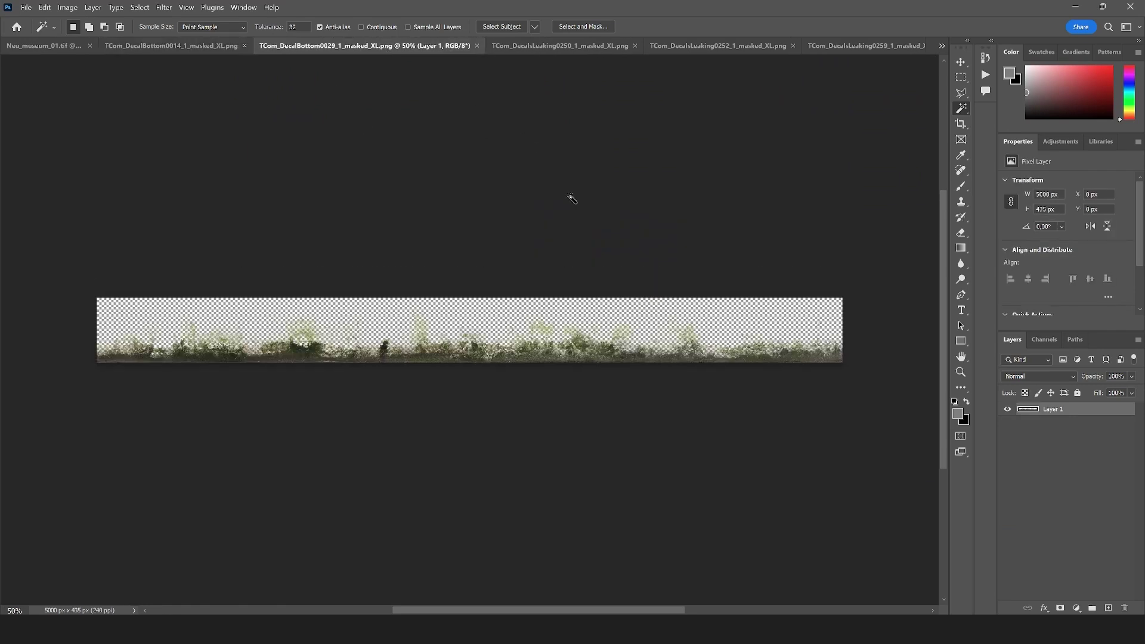
right_click(1073, 413)
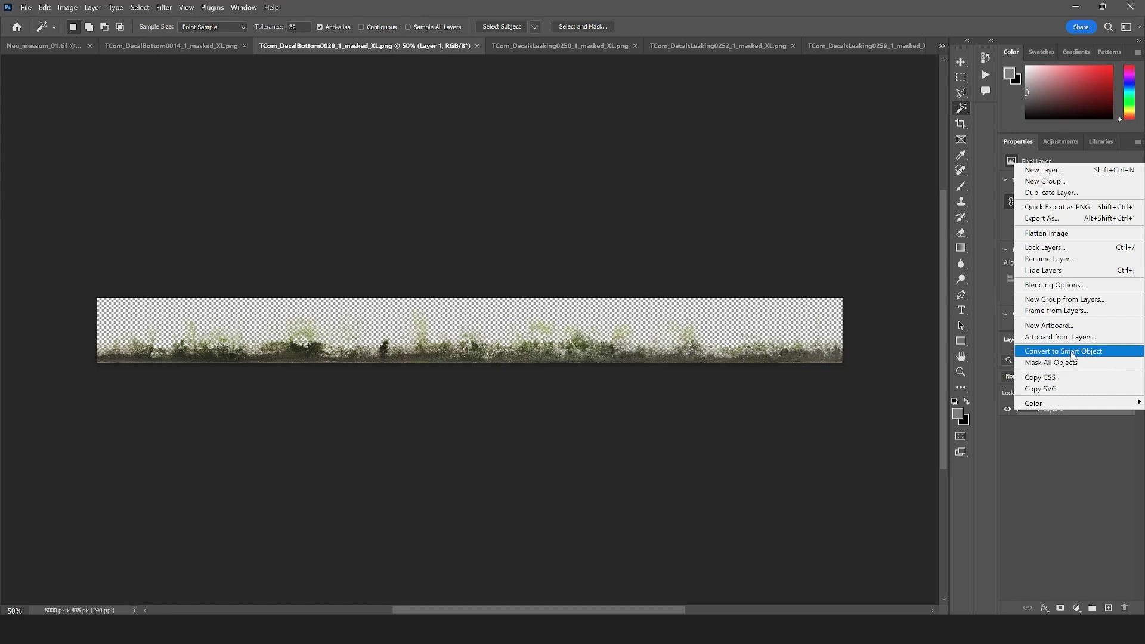
left_click(1064, 351)
key("v")
left_click_drag(516, 361, 558, 458)
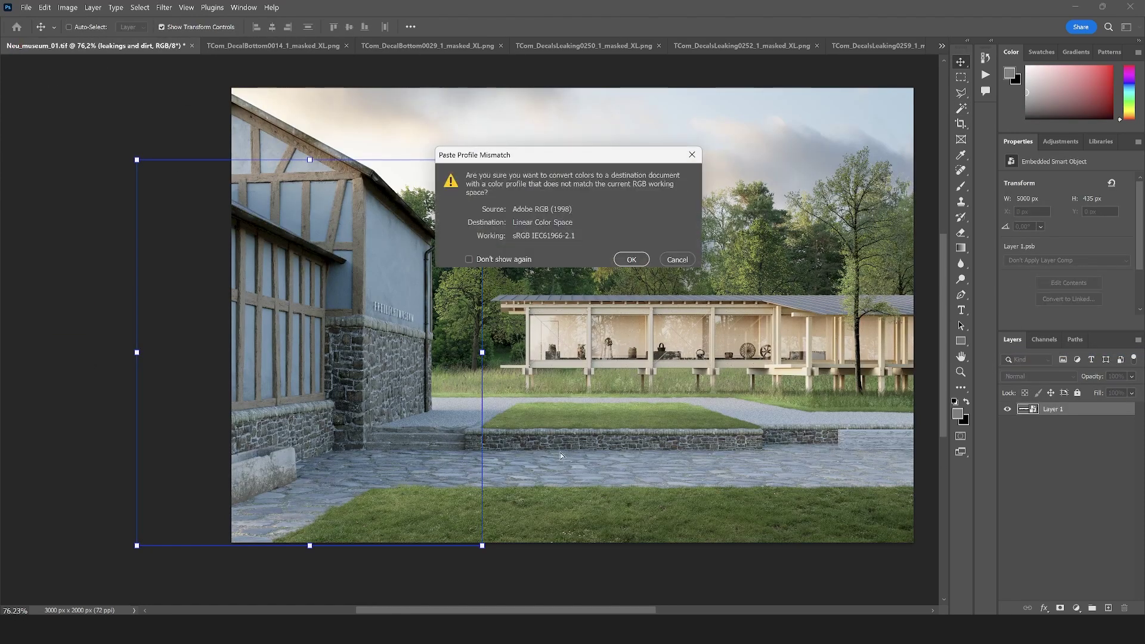
left_click(640, 262)
scroll(490, 432, "down", 5)
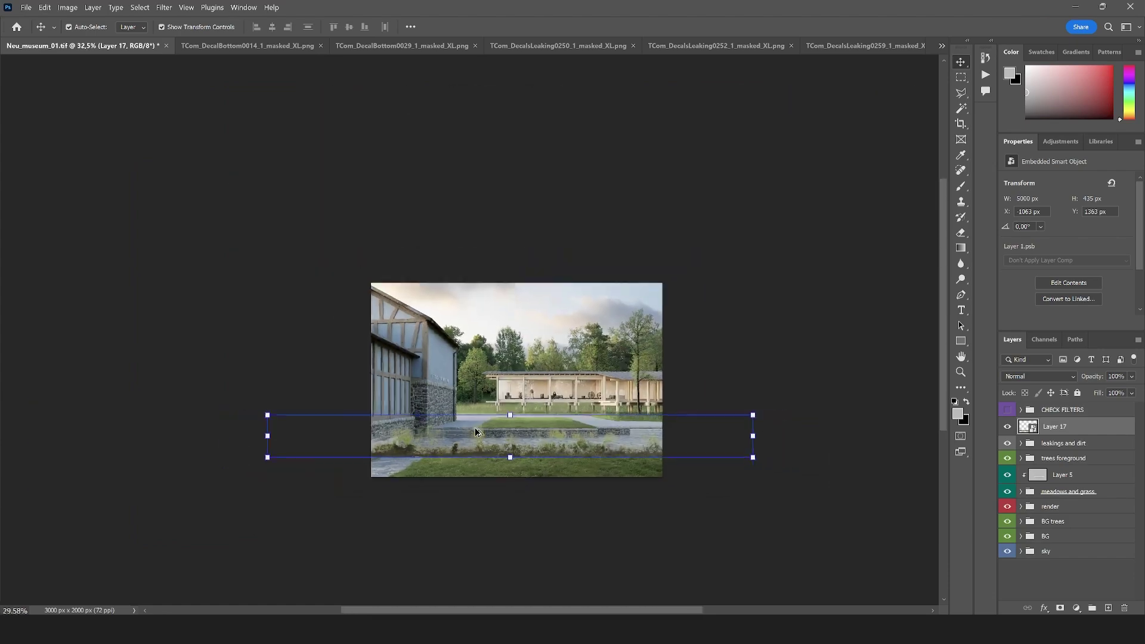
- Scale the grassy decal down to about 118% and place its lower-left corner at the low terrace wall's left end
left_click_drag(728, 416, 447, 446)
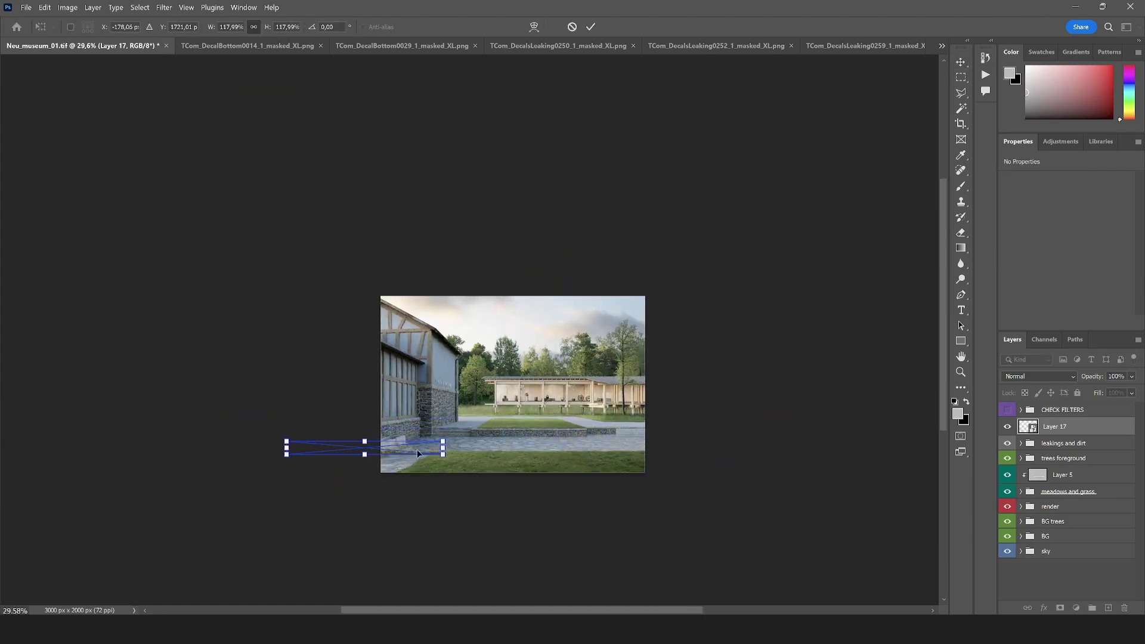
left_click_drag(372, 451, 563, 432)
scroll(563, 432, "up", 10)
scroll(563, 438, "down", 3)
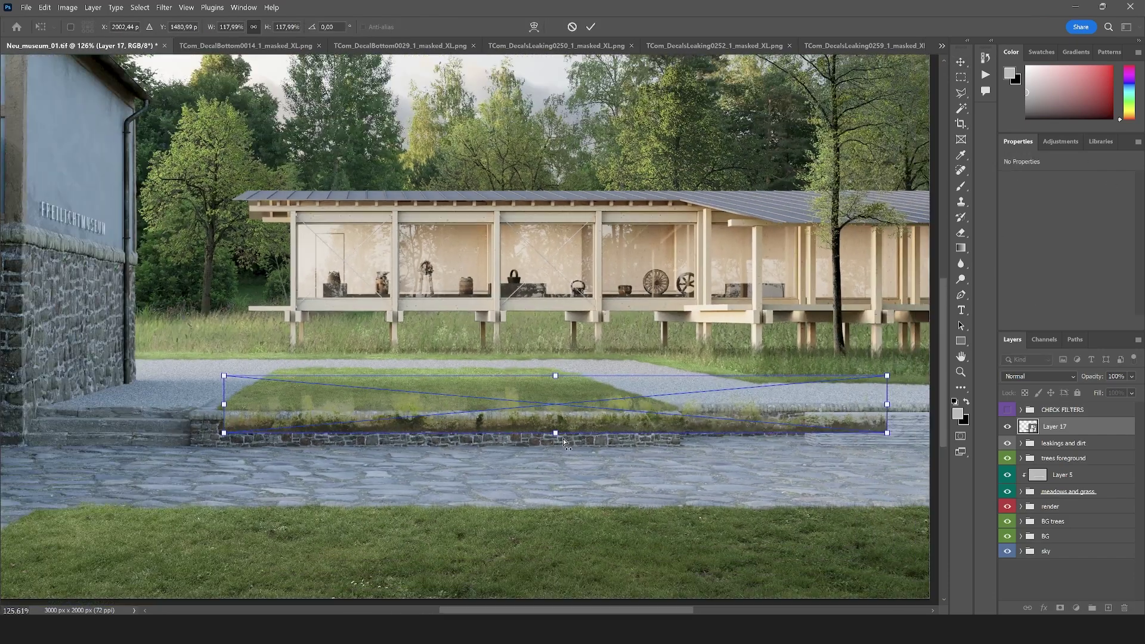
scroll(178, 442, "up", 6)
left_click_drag(358, 380, 227, 442)
scroll(227, 441, "down", 6)
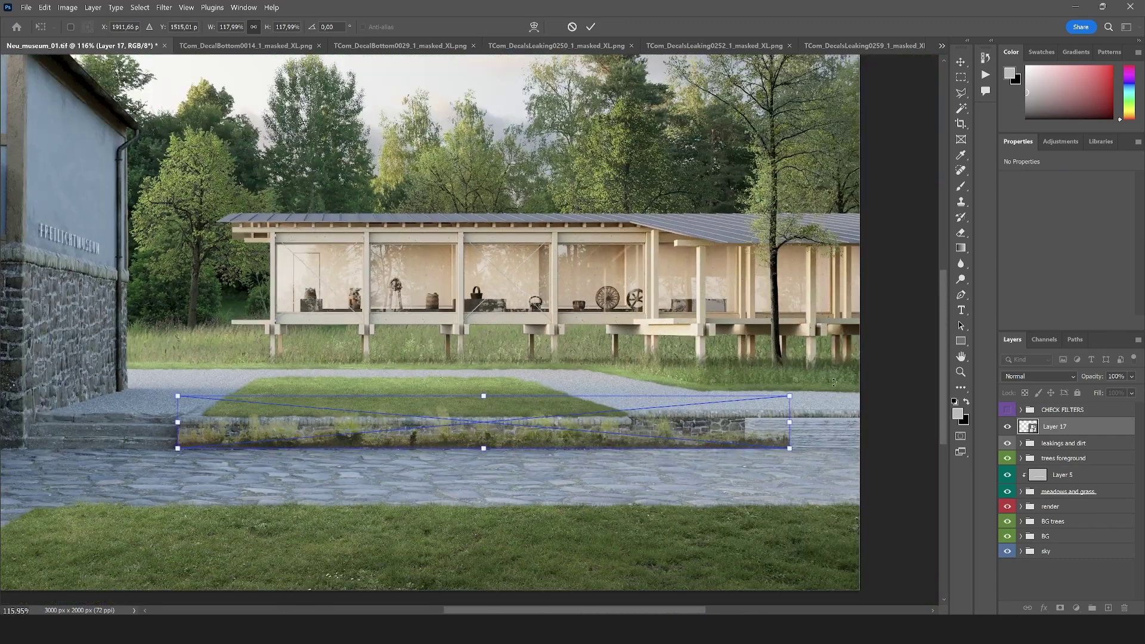
- Fit the decal's right corners to the end of the low wall and reduce its height, making it about 1313 × 74 px
left_click_drag(789, 396, 628, 435)
scroll(628, 435, "up", 6)
left_click_drag(626, 484, 632, 481)
left_click_drag(630, 417, 631, 414)
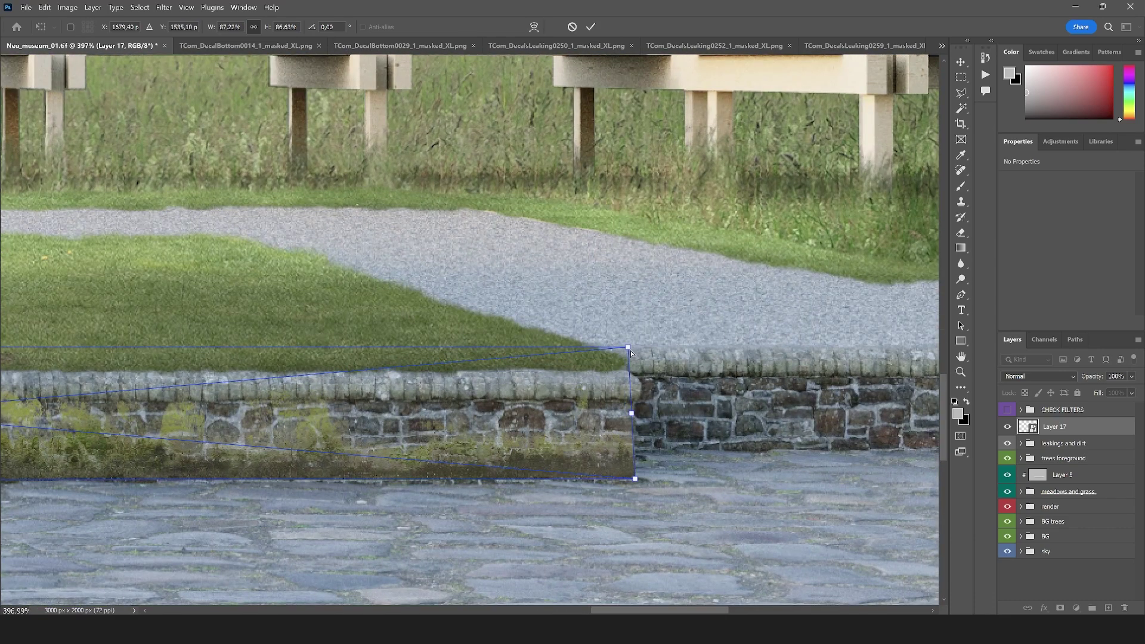
scroll(738, 380, "down", 3)
scroll(738, 381, "down", 3)
scroll(414, 393, "up", 2)
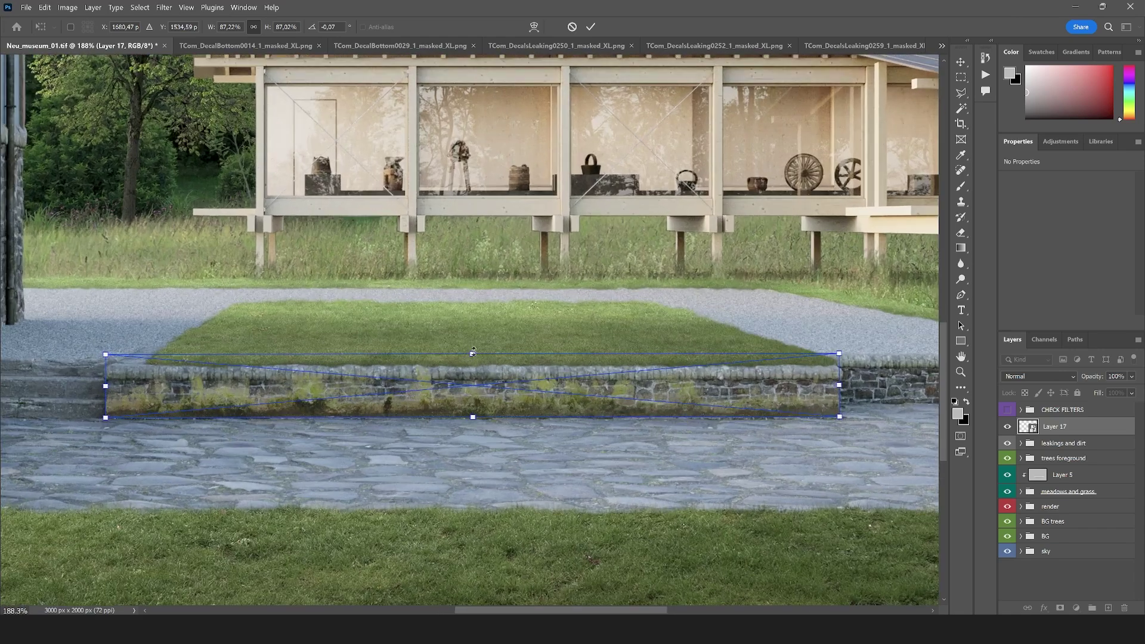
left_click_drag(471, 353, 471, 382)
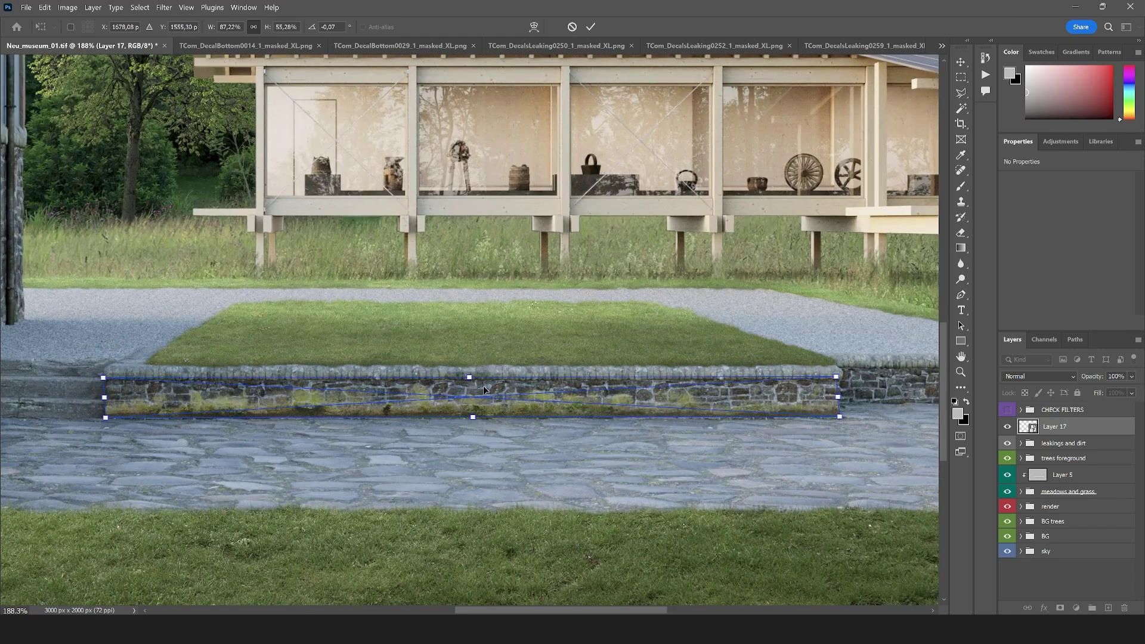
scroll(649, 399, "down", 3)
key("Return")
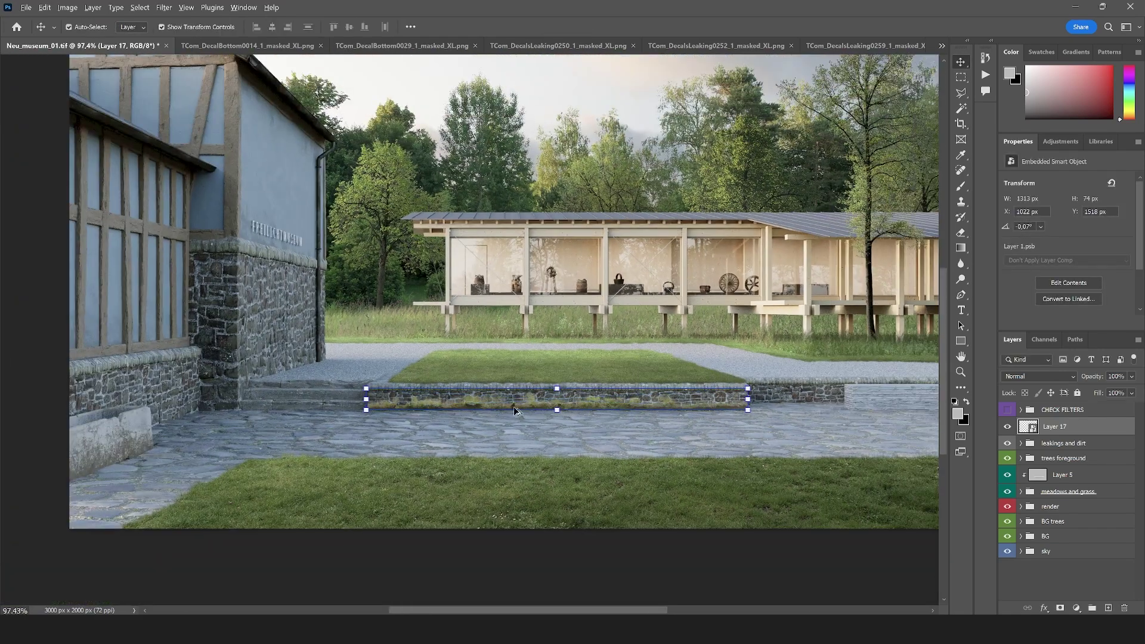
- Set Layer 17's blend mode to Multiply and lower its opacity to about 71%
scroll(513, 406, "up", 2)
left_click(1021, 376)
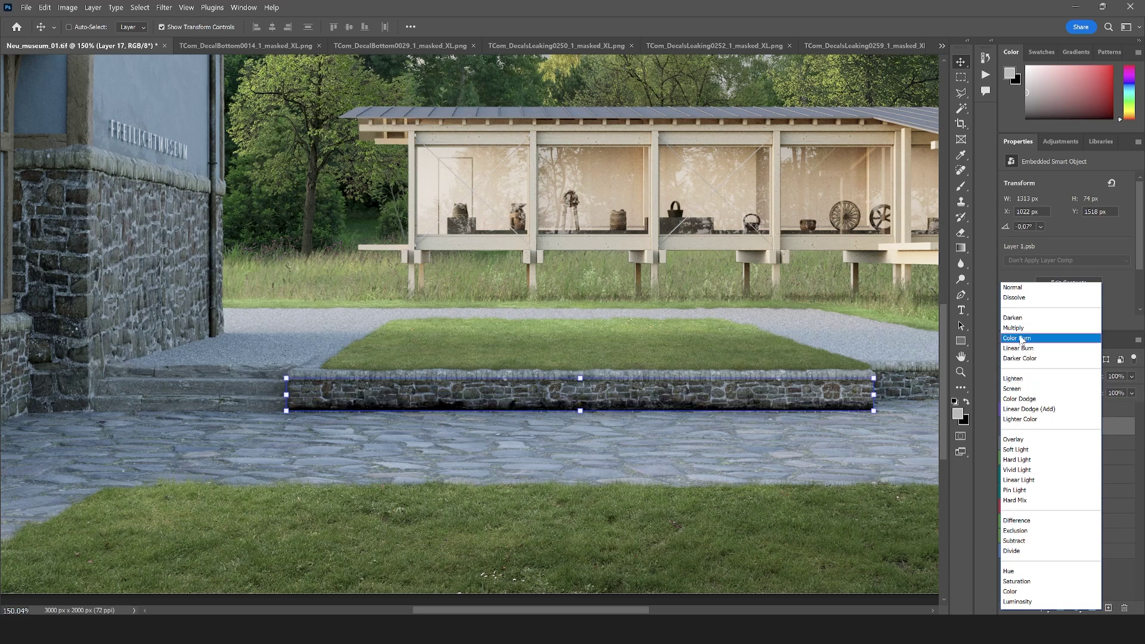
left_click(1021, 328)
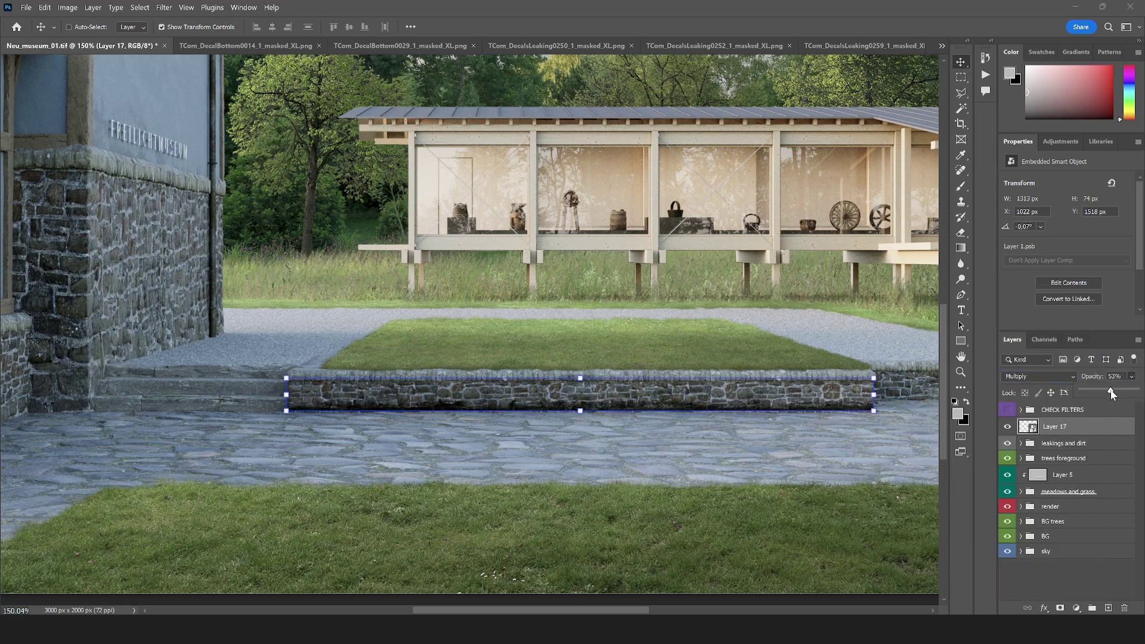
left_click_drag(1111, 392, 1121, 395)
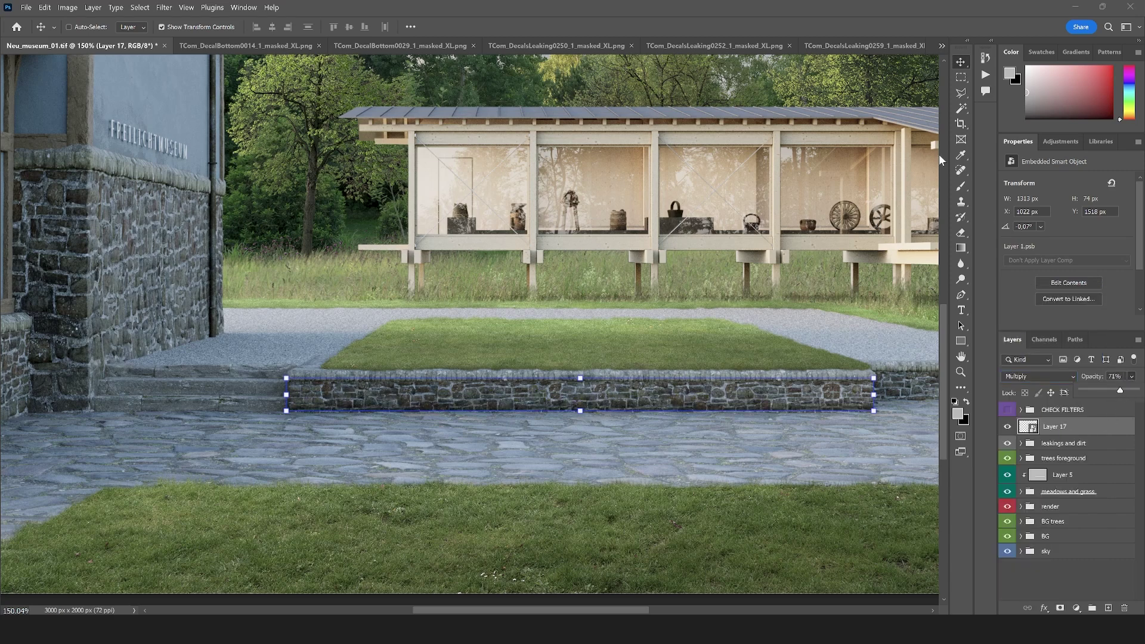
key("l")
scroll(327, 382, "down", 5)
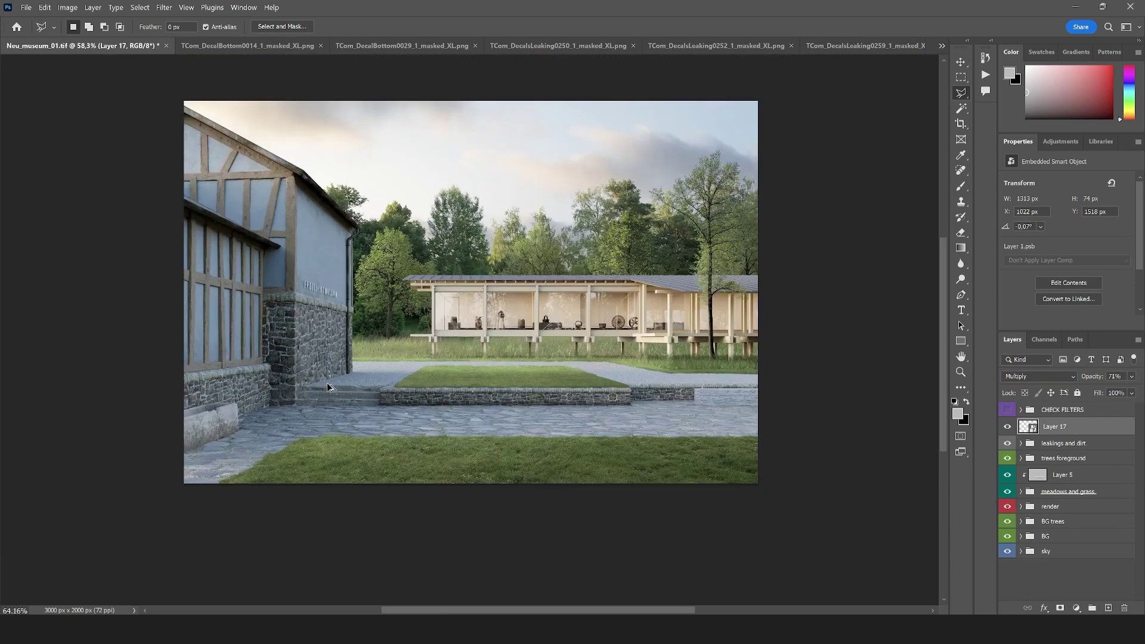
scroll(327, 381, "up", 1)
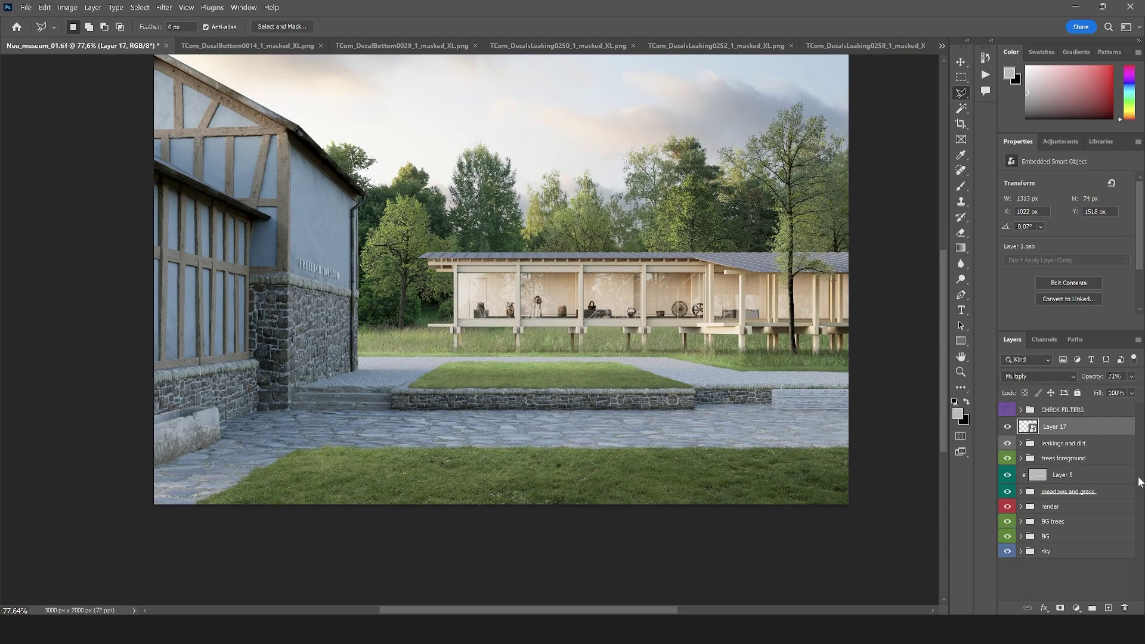
- Duplicate Layer 17, enlarge the copy to about 214% width and 134% height, and align its right end with the old building's far corner
key("ctrl+j")
key("v")
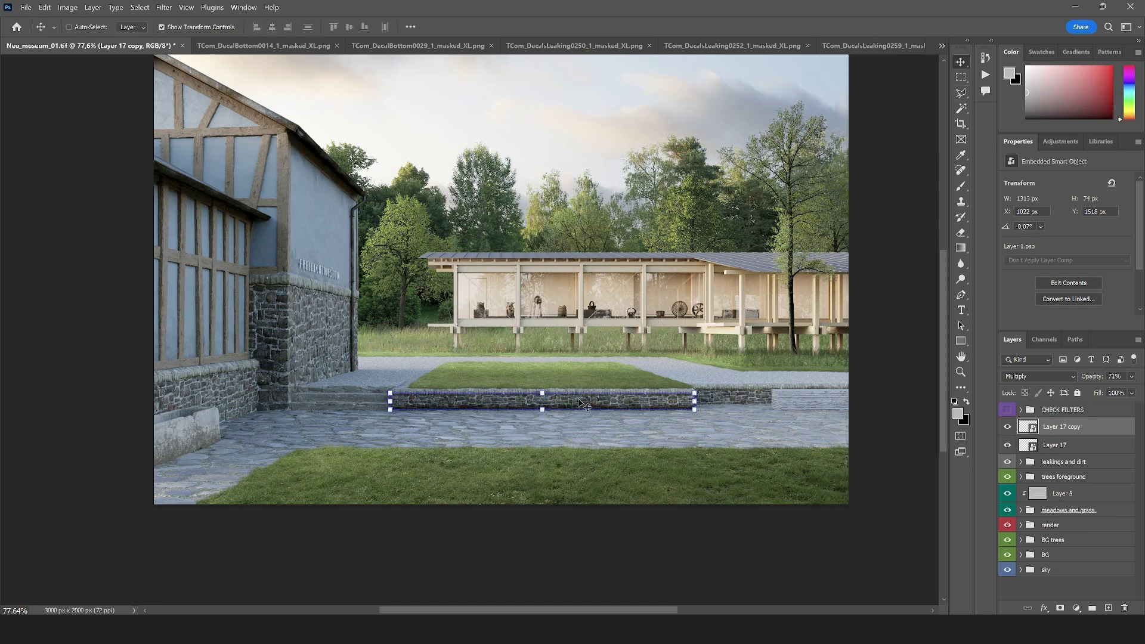
left_click_drag(572, 404, 320, 367)
left_click_drag(452, 354, 290, 366)
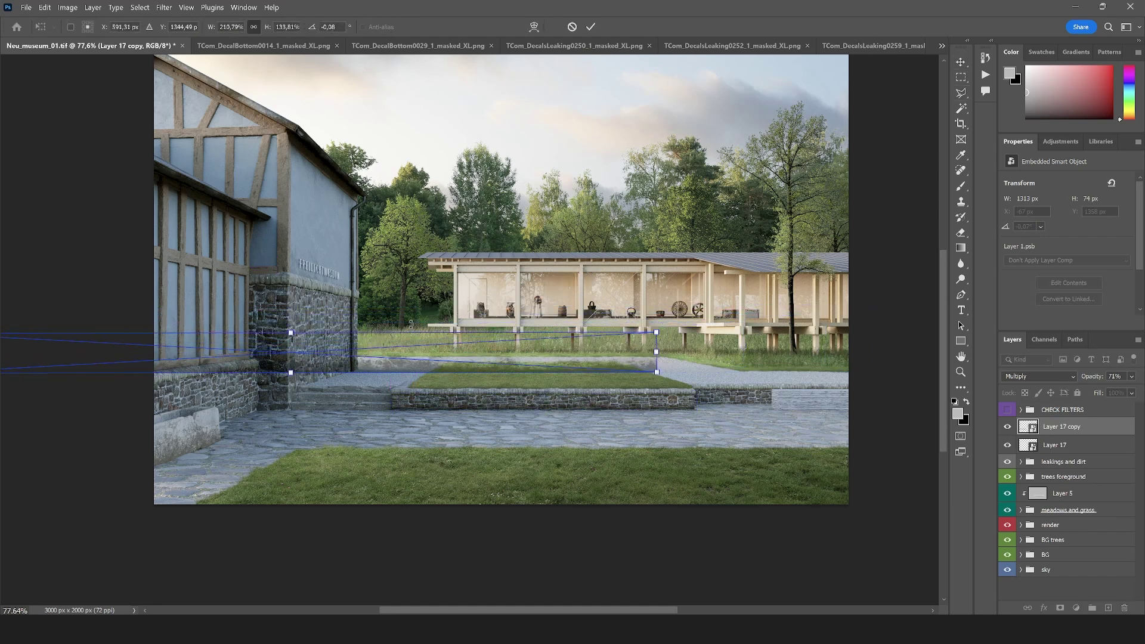
left_click_drag(382, 357, 323, 365)
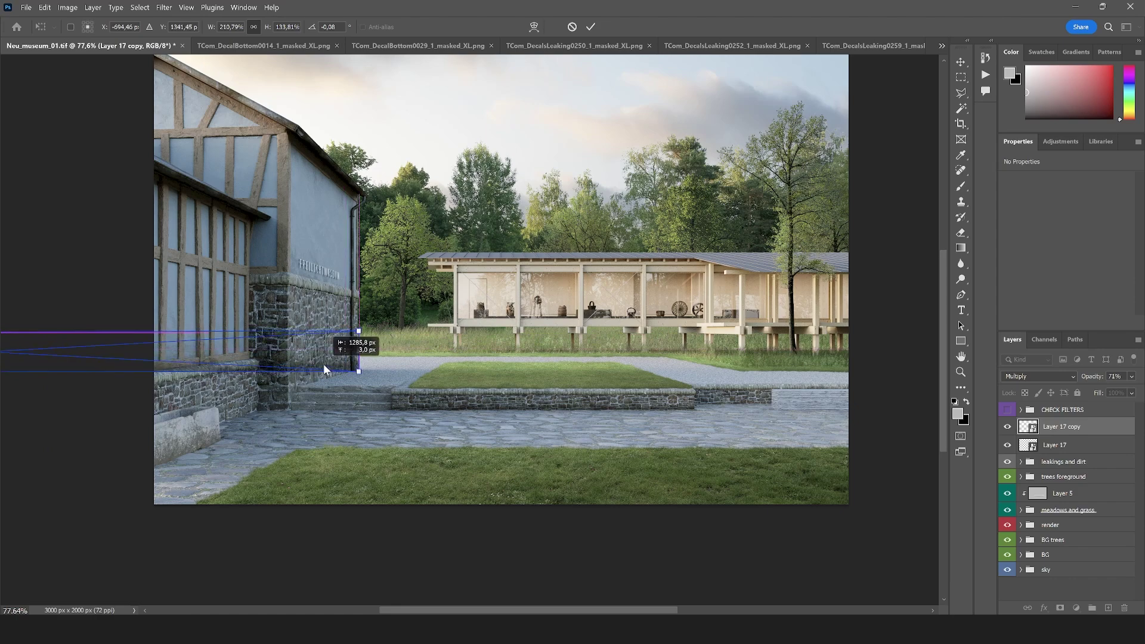
- Distort the decal copy to about 2269 × 815 px so its lower edge follows the old building's stone base in perspective
scroll(504, 357, "down", 3)
scroll(334, 378, "down", 3)
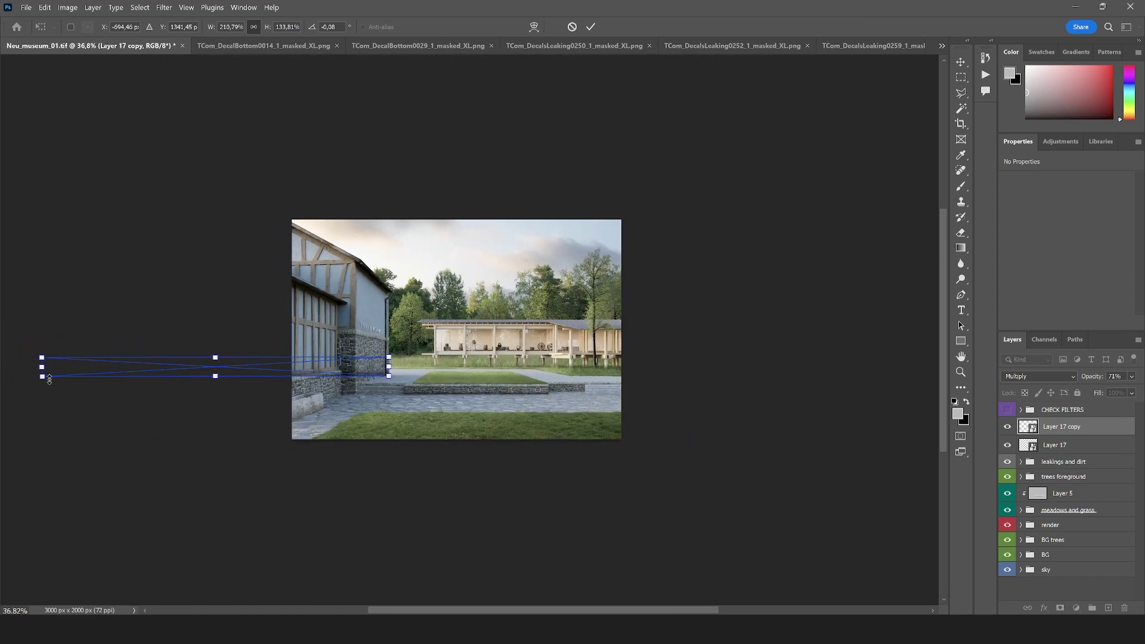
left_click_drag(42, 377, 142, 432)
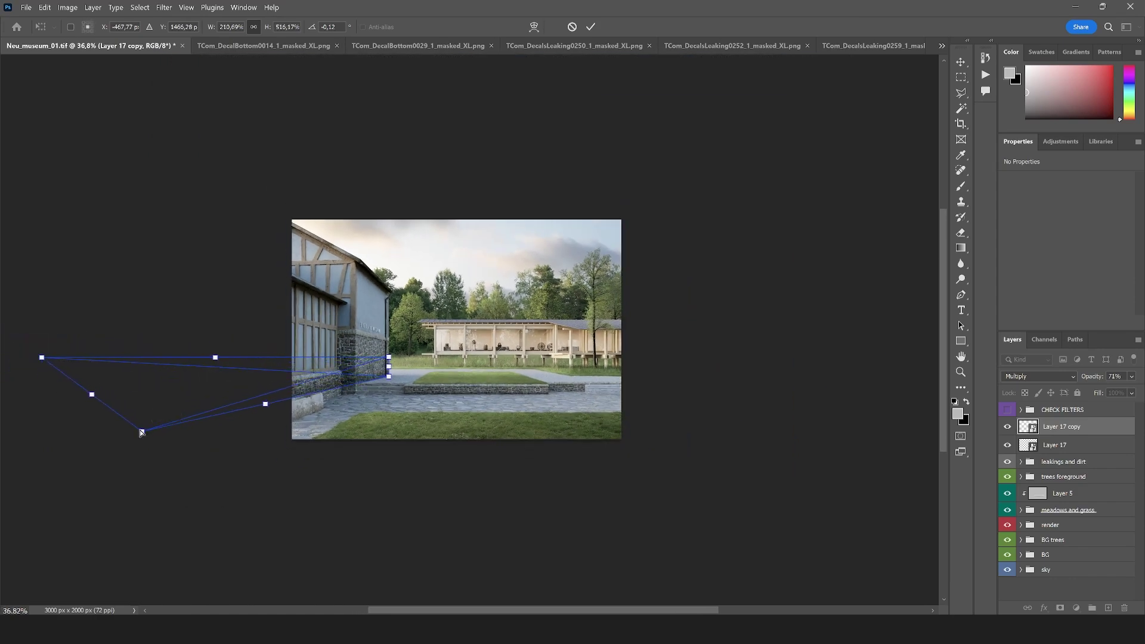
left_click_drag(42, 360, 141, 356)
scroll(320, 392, "up", 4)
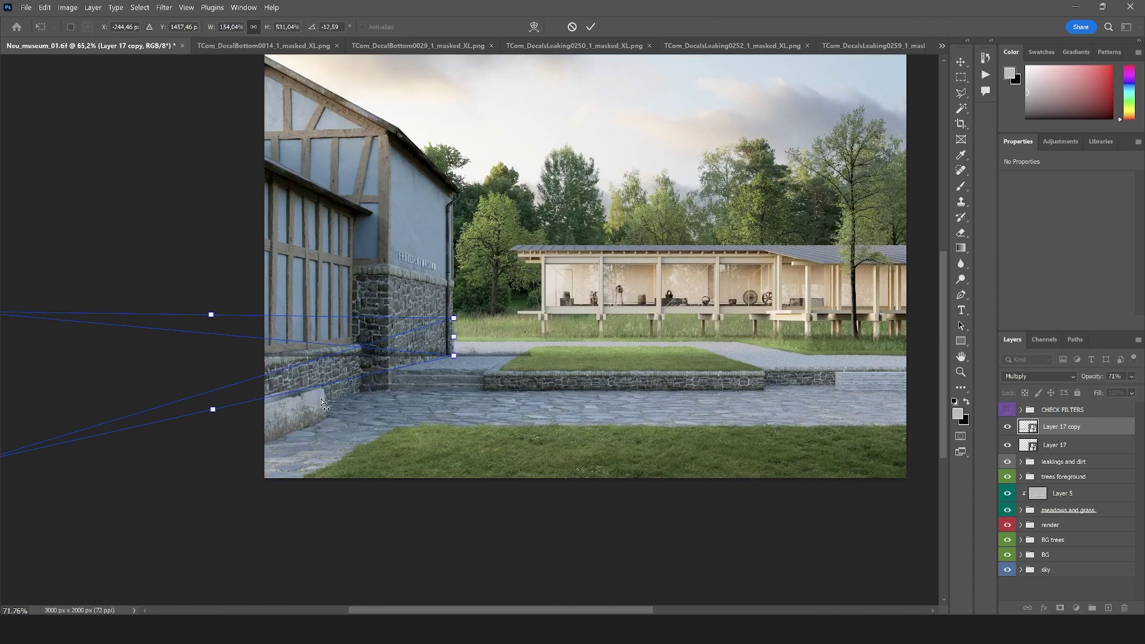
scroll(403, 382, "down", 3)
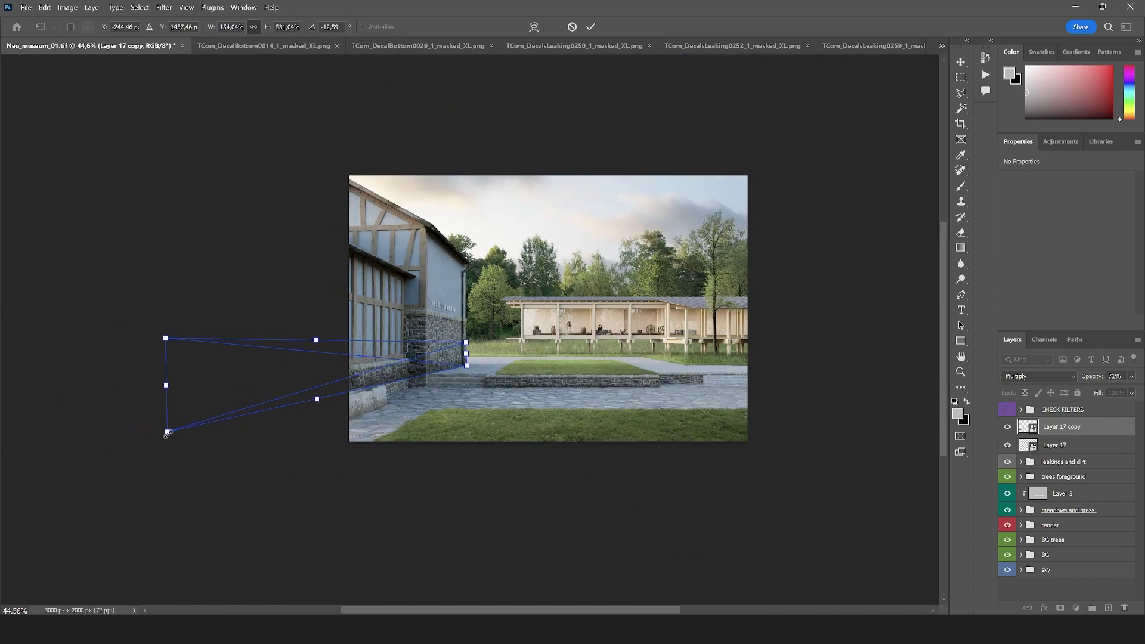
left_click_drag(167, 434, 166, 448)
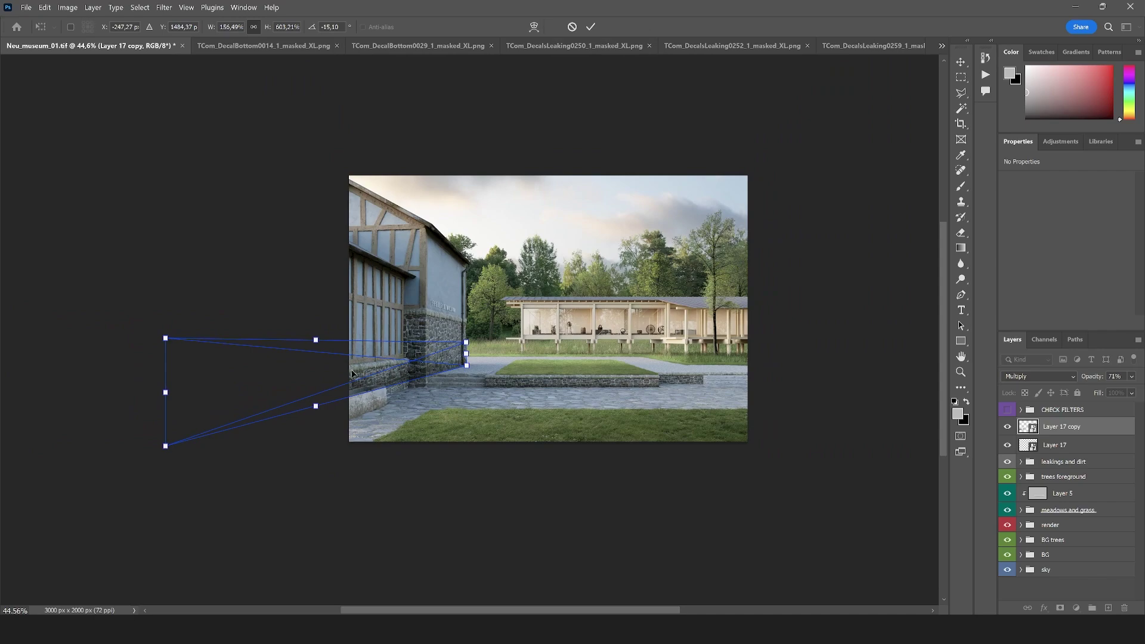
key("Return")
scroll(448, 370, "up", 8)
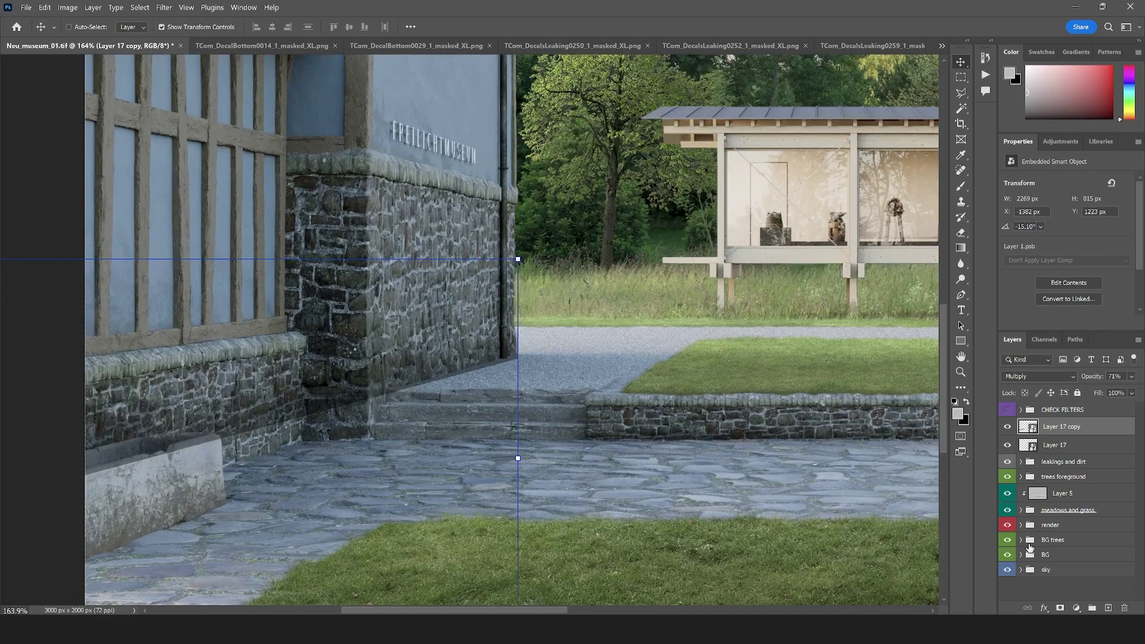
- Use the ID0 mask layer in the render group's maks folder to select the stone wall areas with the Magic Wand
left_click(1020, 524)
scroll(1064, 475, "down", 2)
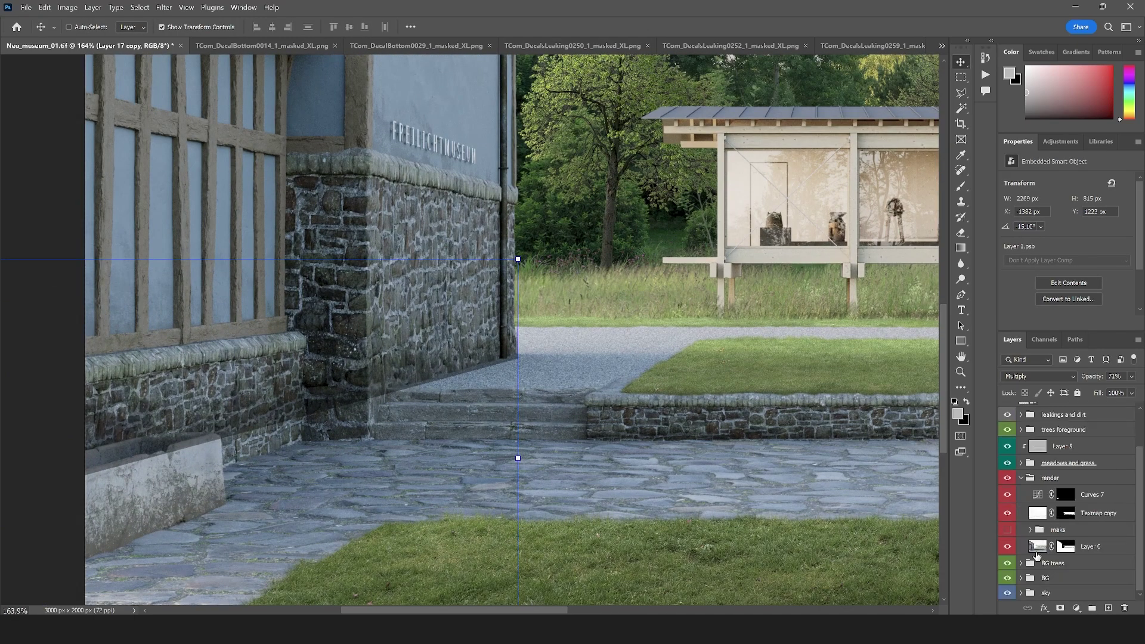
left_click(1032, 529)
scroll(1034, 534, "down", 4)
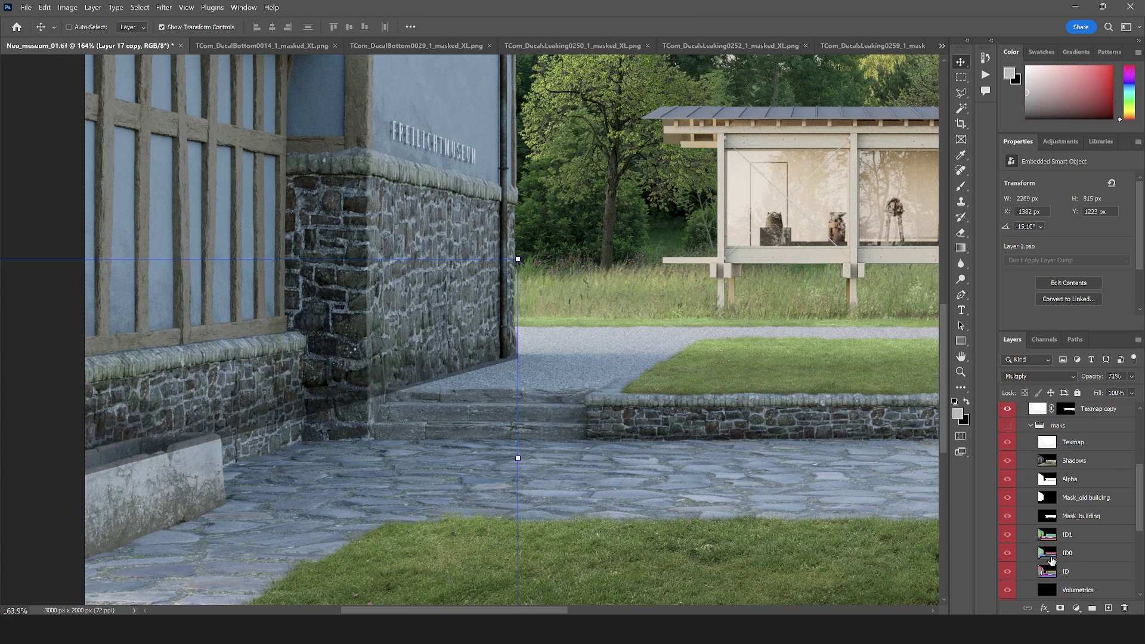
left_click(1050, 560)
key("w")
left_click(403, 279)
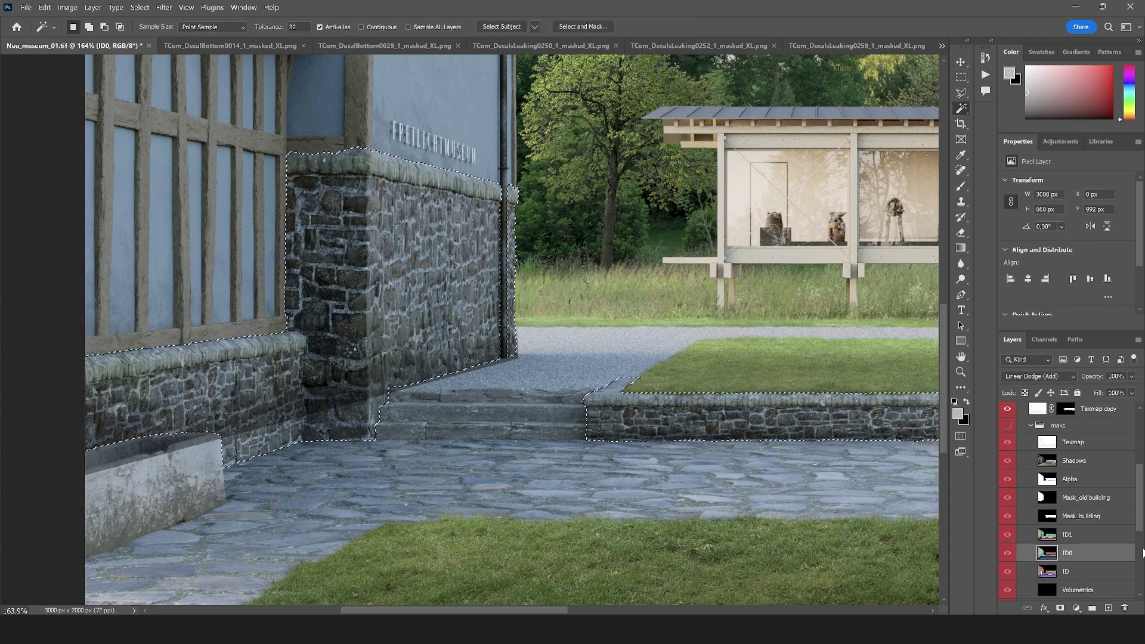
- Add a layer mask to Layer 17 copy from the stone wall selection
scroll(1067, 507, "up", 6)
left_click(1055, 429)
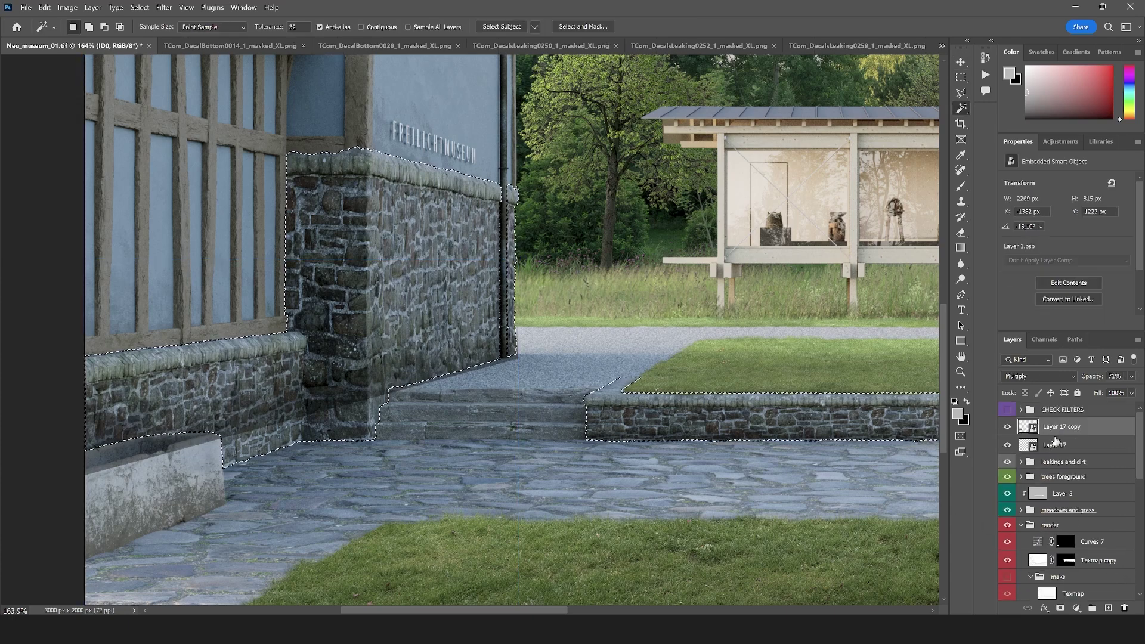
left_click(1059, 608)
scroll(500, 396, "down", 3)
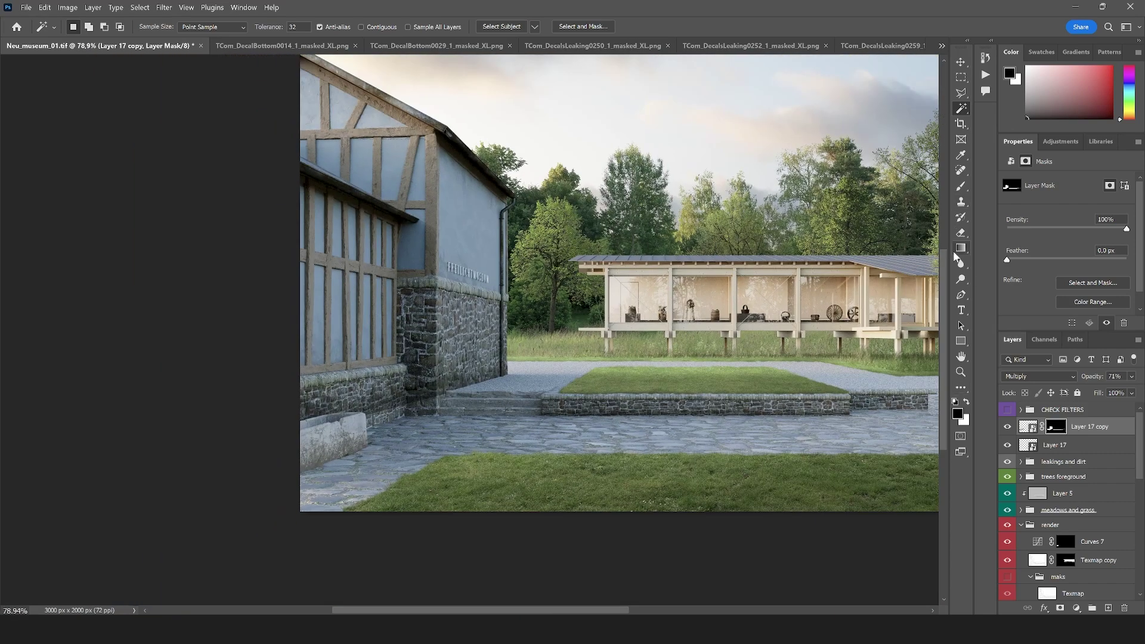
- Switch to the Brush tool and choose the Soft Round preset from the General Brushes
left_click(960, 186)
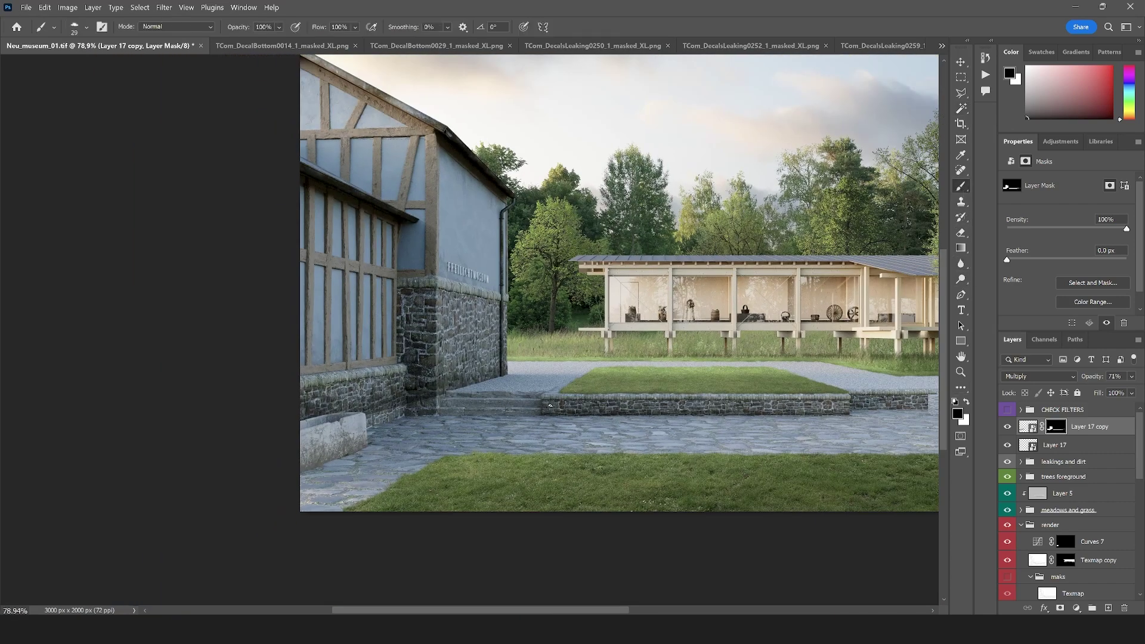
left_click(84, 34)
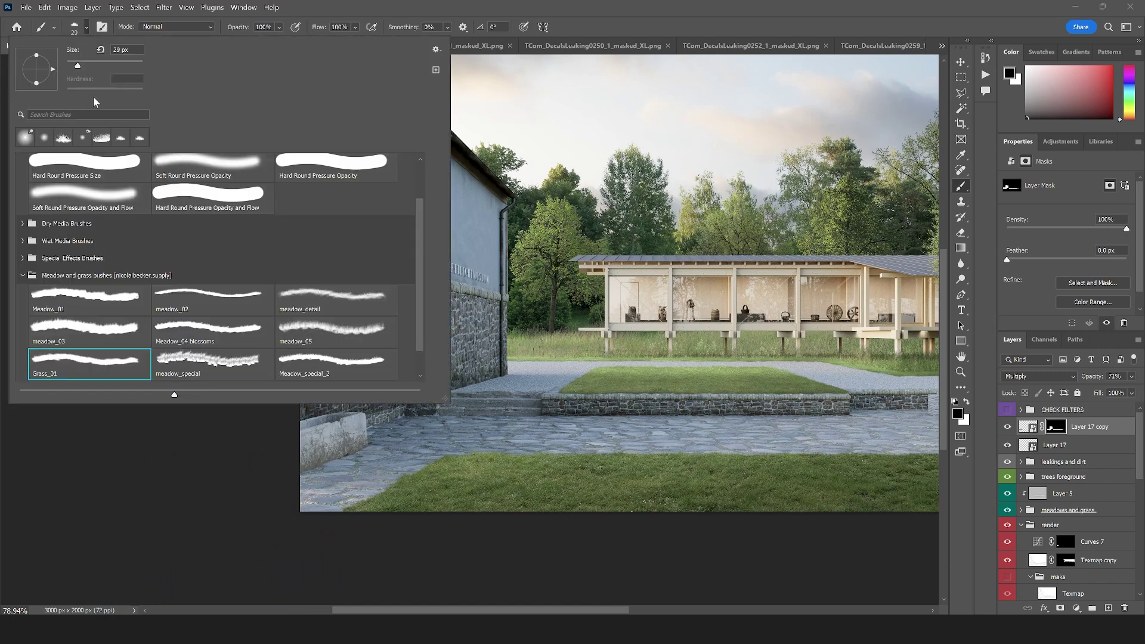
scroll(112, 190, "up", 2)
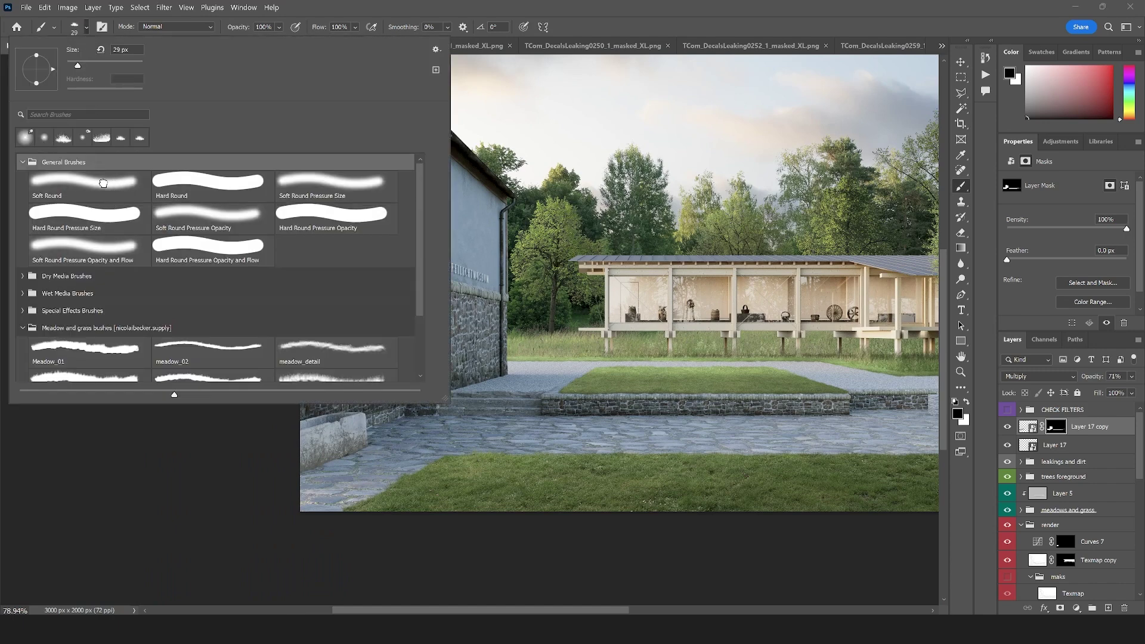
left_click(102, 176)
key("Return")
scroll(310, 370, "up", 3)
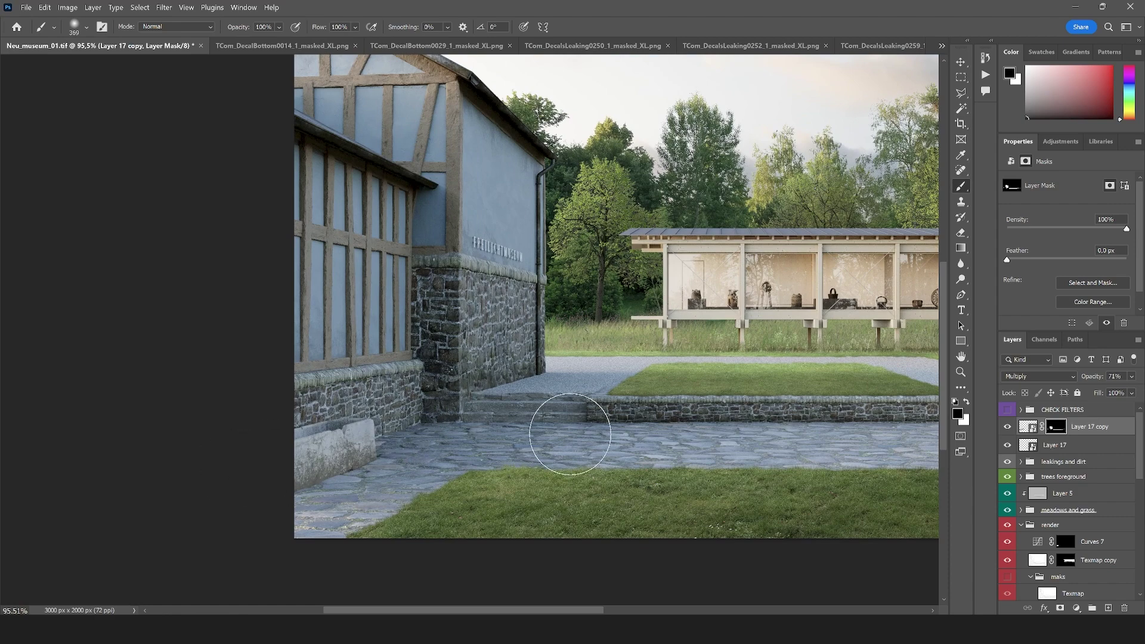
scroll(357, 457, "down", 3)
scroll(920, 486, "up", 1)
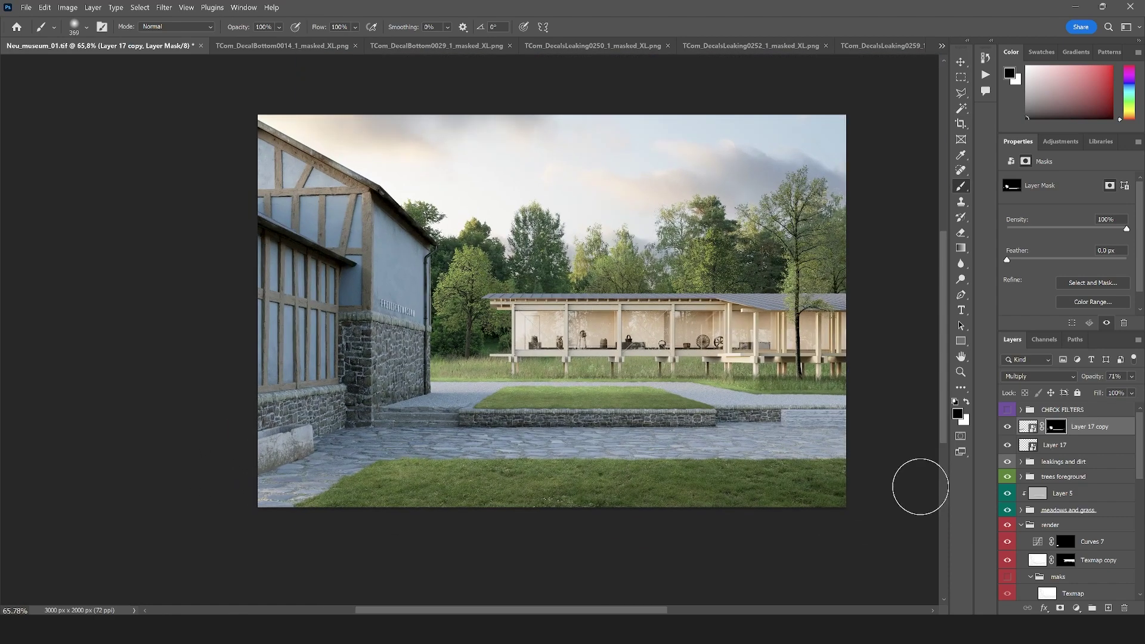
- Duplicate Layer 17 copy, unlink the duplicate's mask and shift its decal to about X -1578, Y 1330 px
key("ctrl+j")
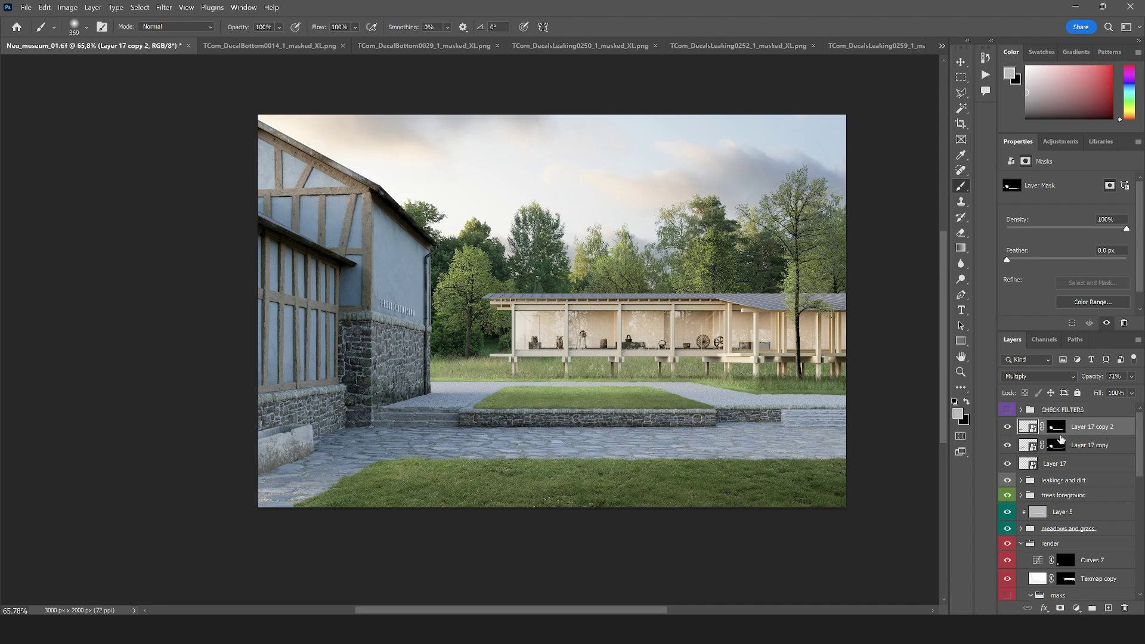
left_click(1034, 428)
scroll(306, 402, "up", 5)
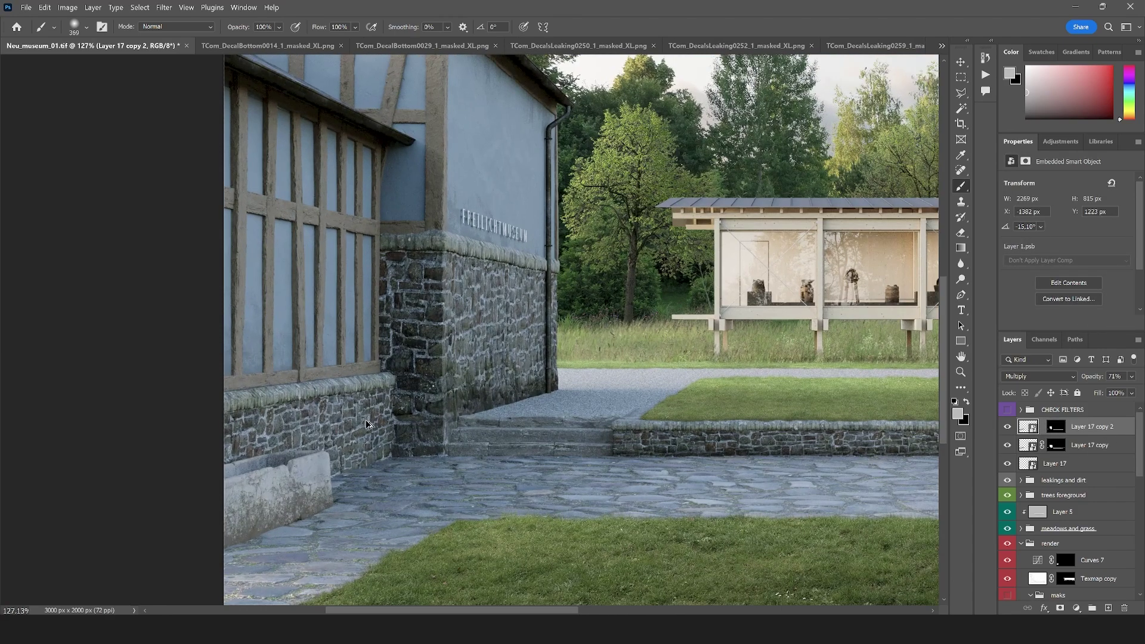
key("v")
left_click_drag(321, 479, 417, 458)
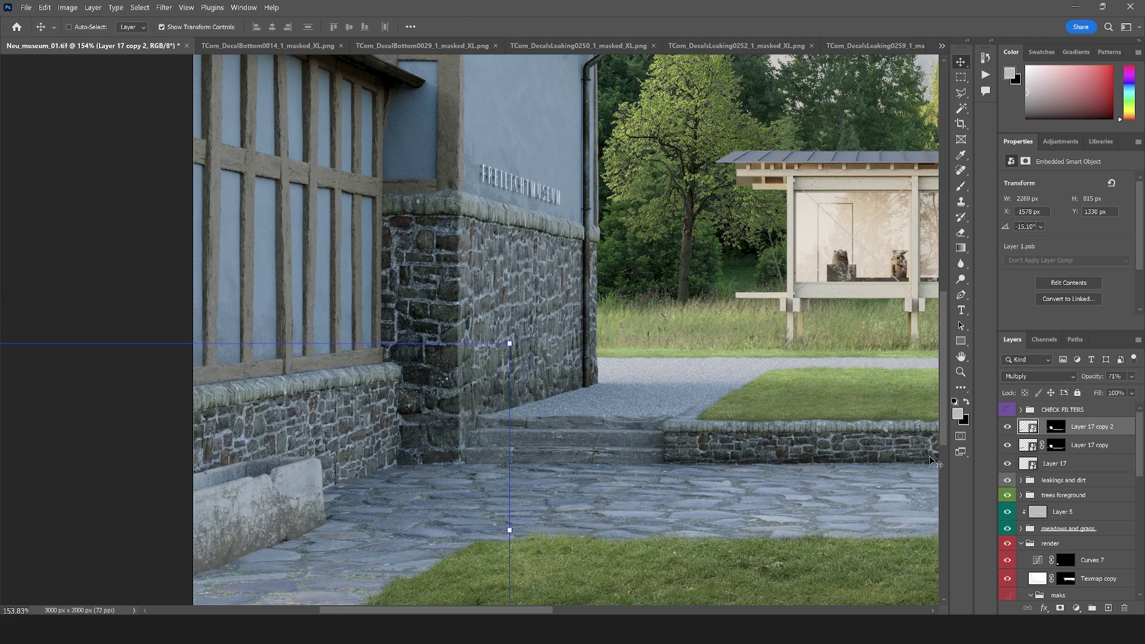
- Delete the mask of Layer 17 copy 2 and move the decal to about X -1815, Y 1391 px over the recessed stone base
right_click(1055, 425)
left_click(1047, 444)
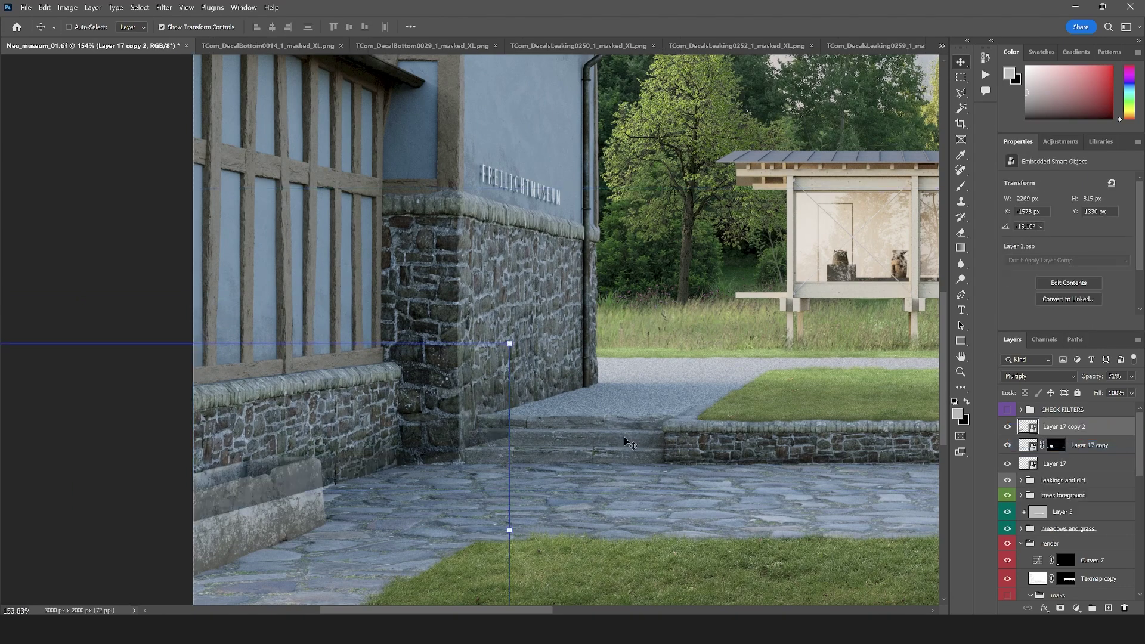
left_click_drag(468, 442, 326, 479)
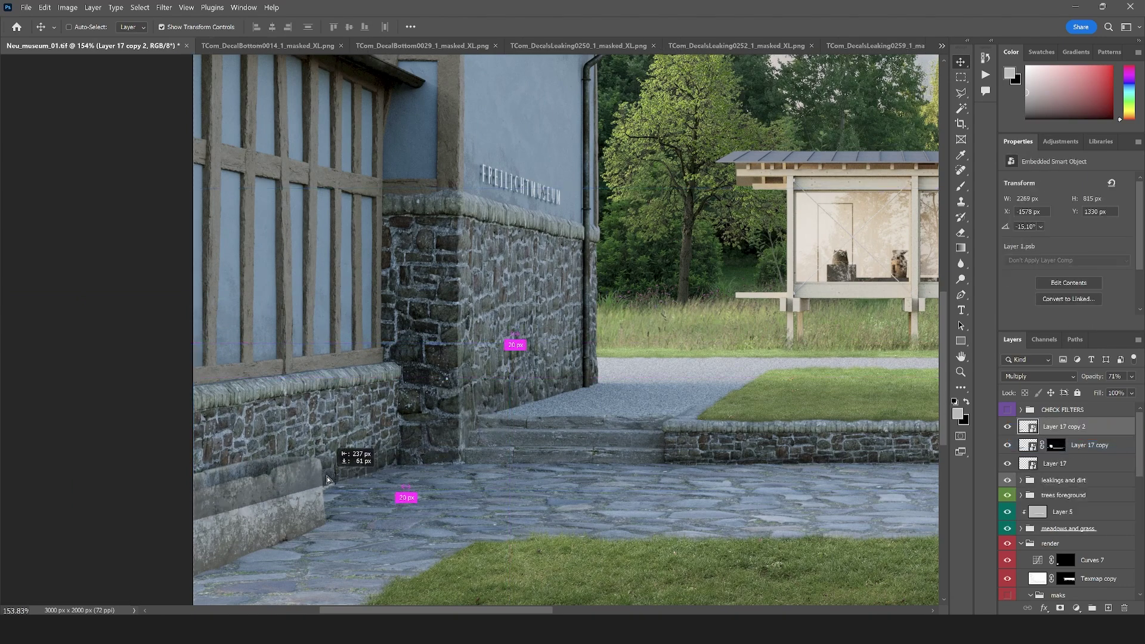
- Distort Layer 17 copy 2 to about 2269 × 938 px so it follows the perspective of the stone base behind the trough
scroll(327, 479, "down", 5)
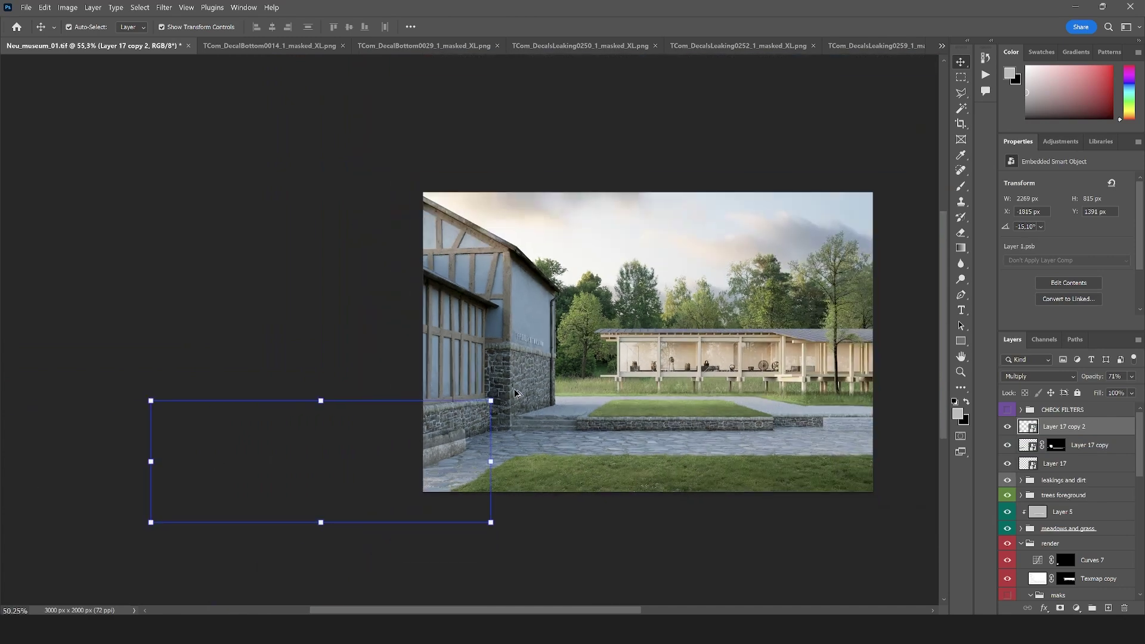
left_click_drag(154, 530, 154, 545)
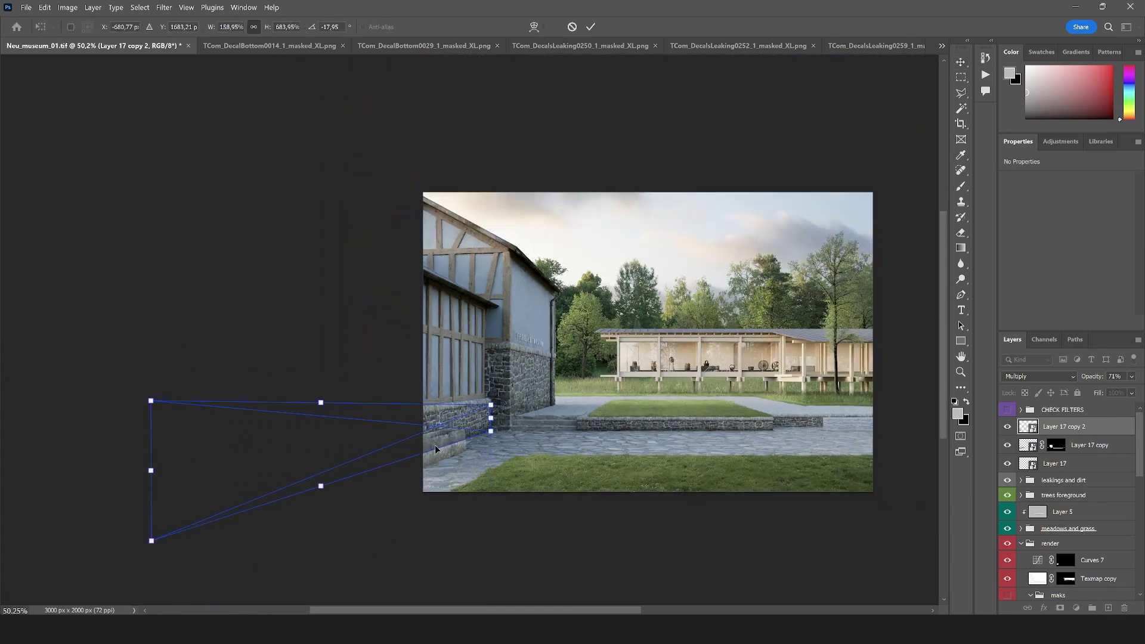
scroll(485, 434, "up", 3)
scroll(485, 435, "up", 2)
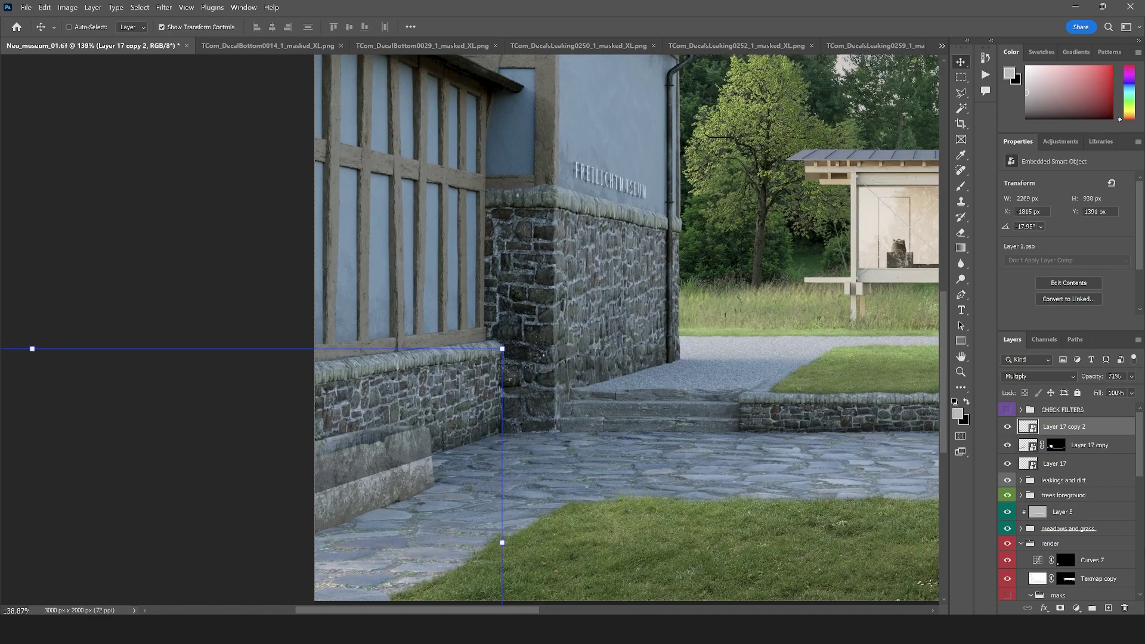
- Select the stone walls via the ID0 layer with the Magic Wand and add the selection as a mask to Layer 17 copy 2
scroll(1067, 507, "down", 5)
left_click(1048, 534)
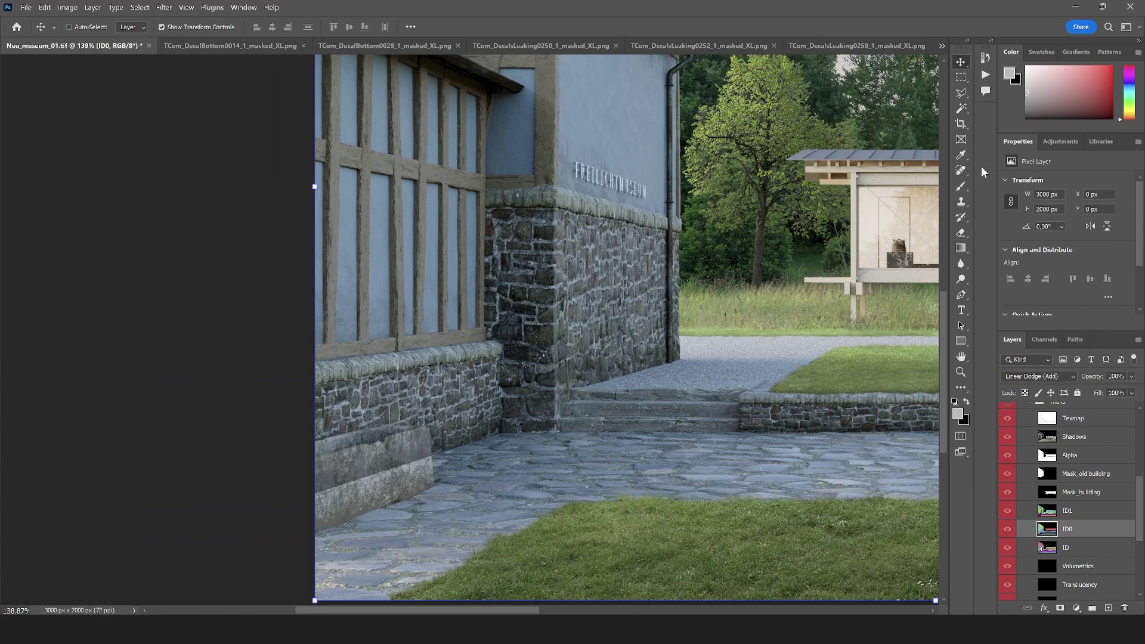
left_click(962, 111)
left_click(544, 417)
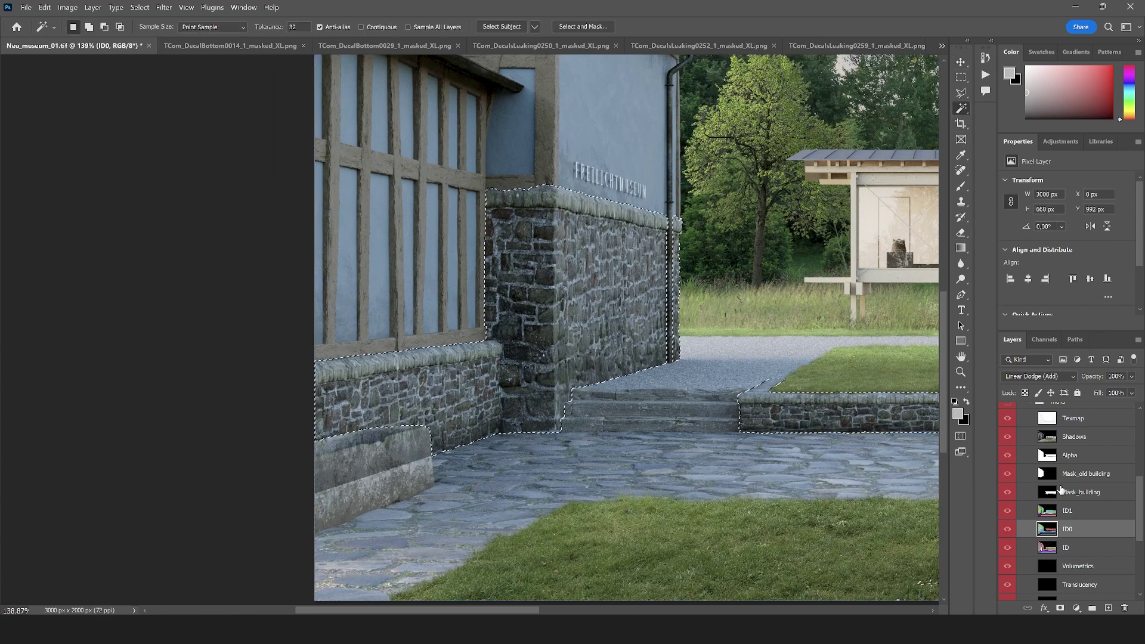
scroll(1060, 489, "up", 5)
left_click(1064, 427)
left_click(1059, 608)
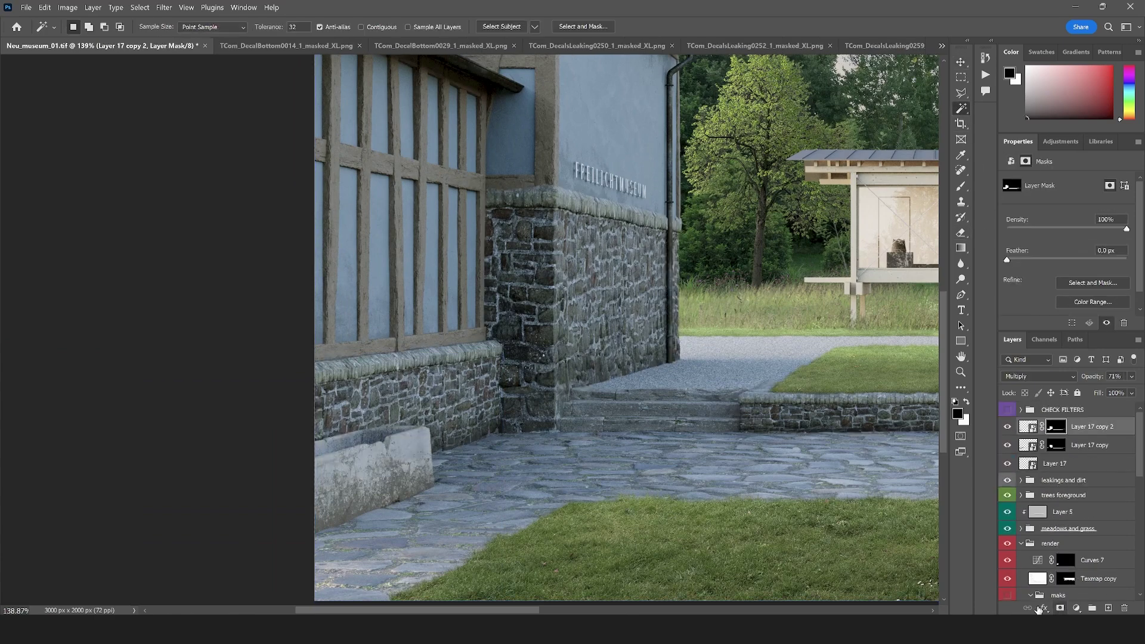
scroll(321, 413, "down", 1)
scroll(316, 417, "down", 3)
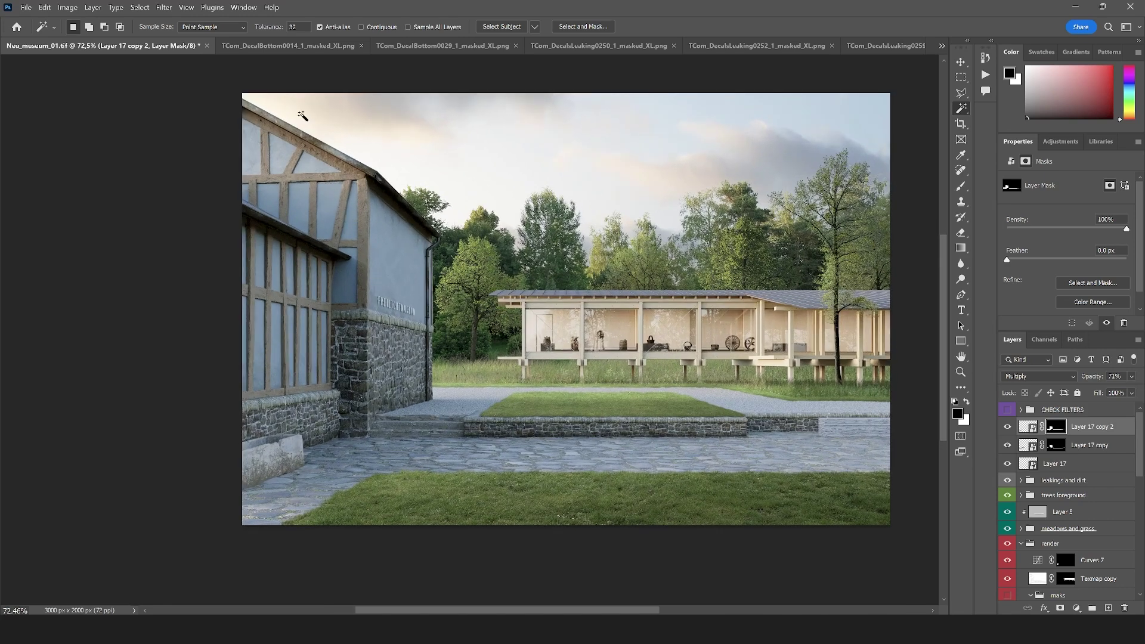
- Close the decal files TCom_DecalBottom0014 and TCom_DecalBottom0029 without saving changes
left_click(286, 46)
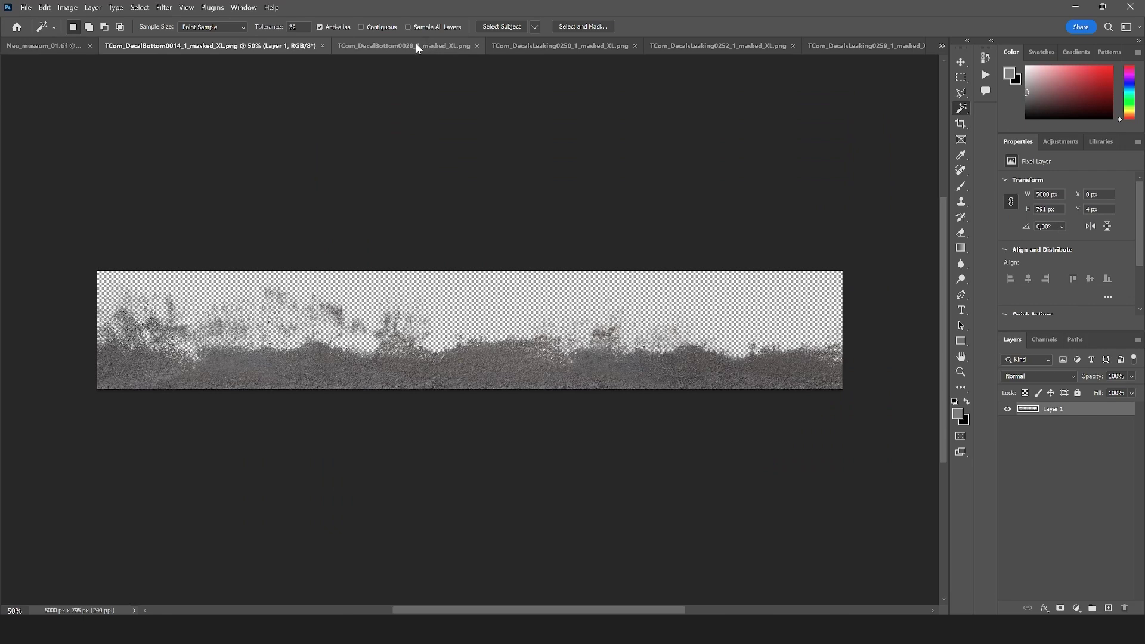
left_click(324, 46)
left_click(291, 48)
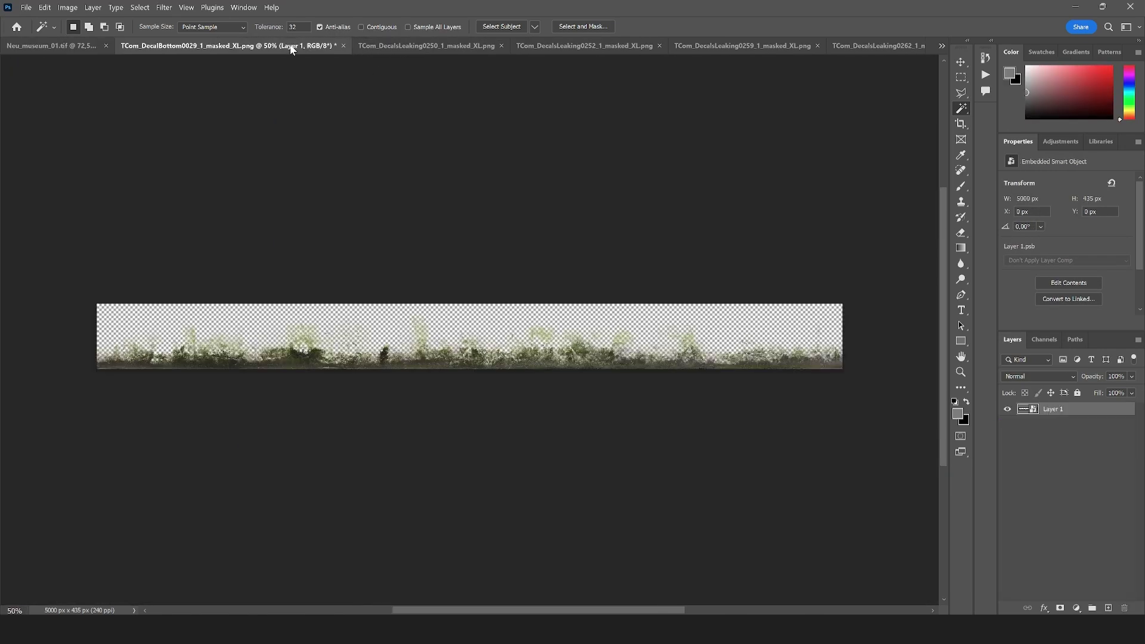
left_click(343, 46)
left_click(624, 327)
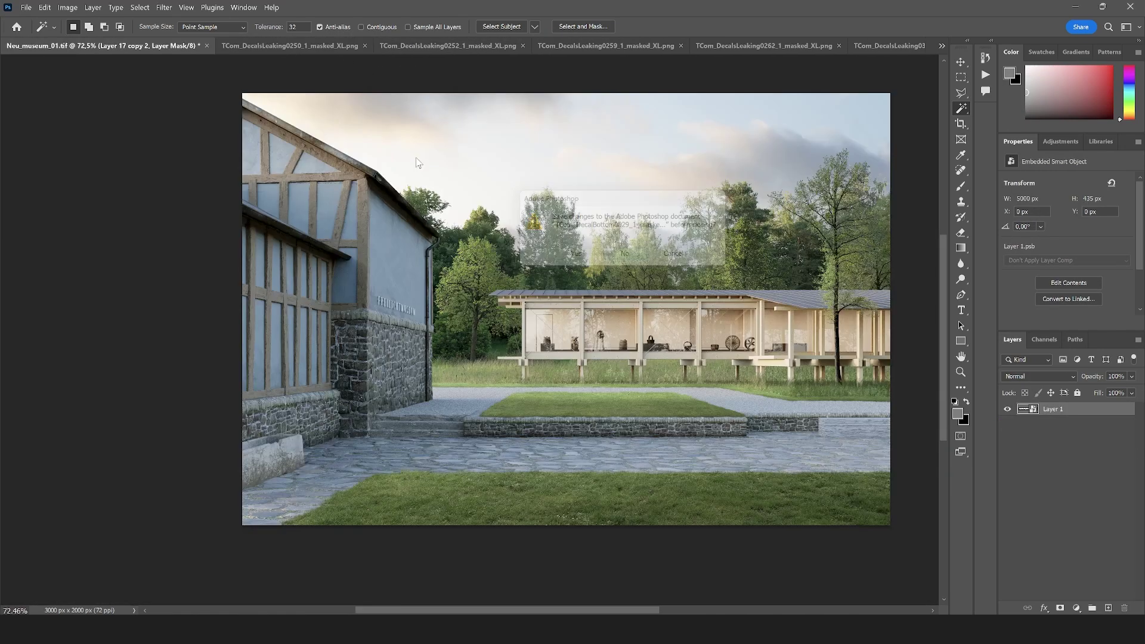
- Convert the leak decal in TCom_DecalsLeaking0250_1_masked_XL.png to a smart object and bring it into Neu_museum_01.tif, accepting the color conversion
left_click(276, 50)
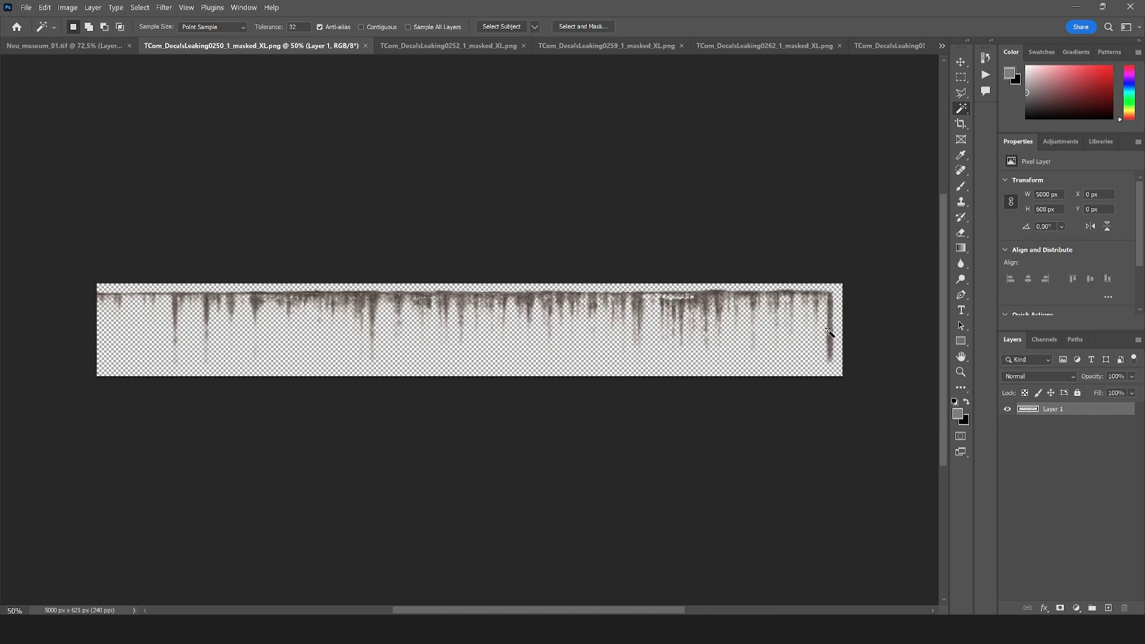
right_click(1070, 411)
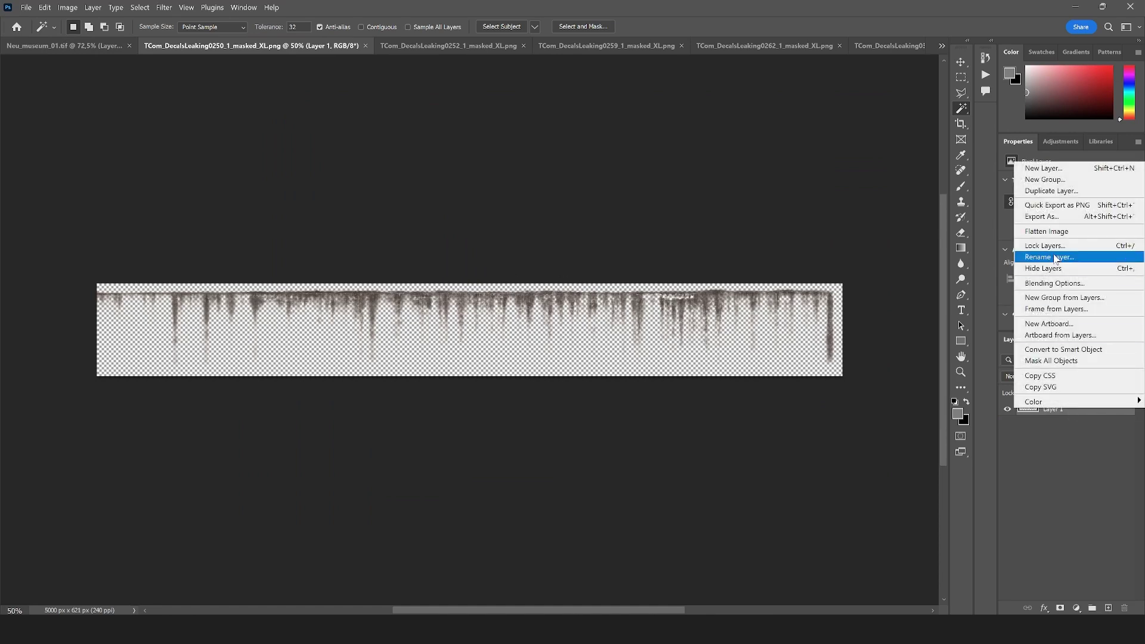
left_click(1054, 350)
key("v")
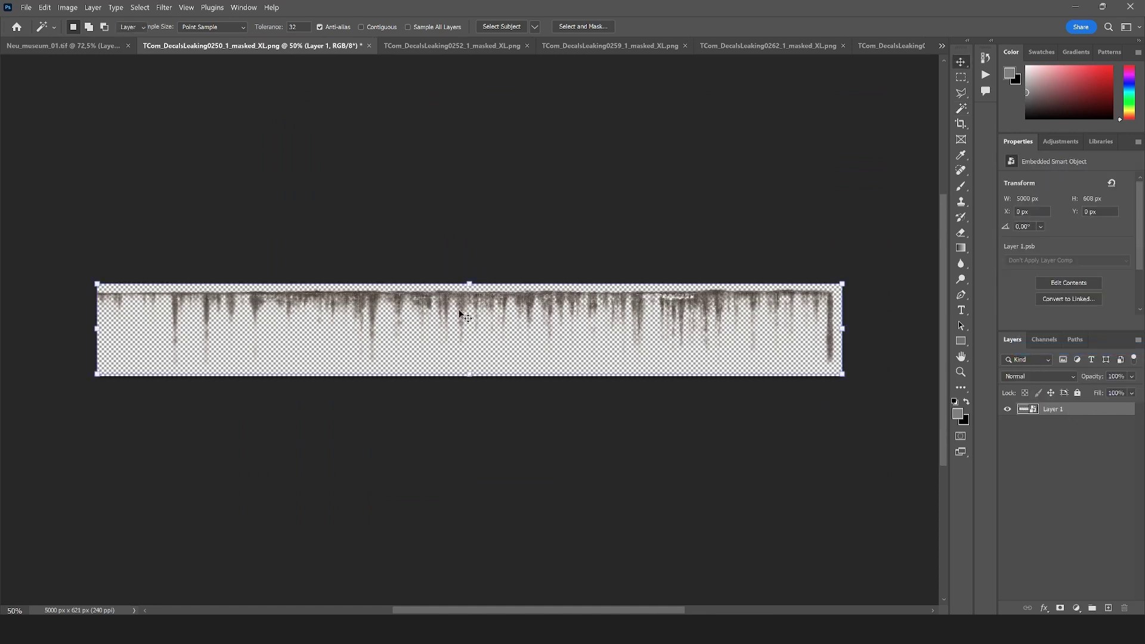
left_click_drag(459, 309, 328, 263)
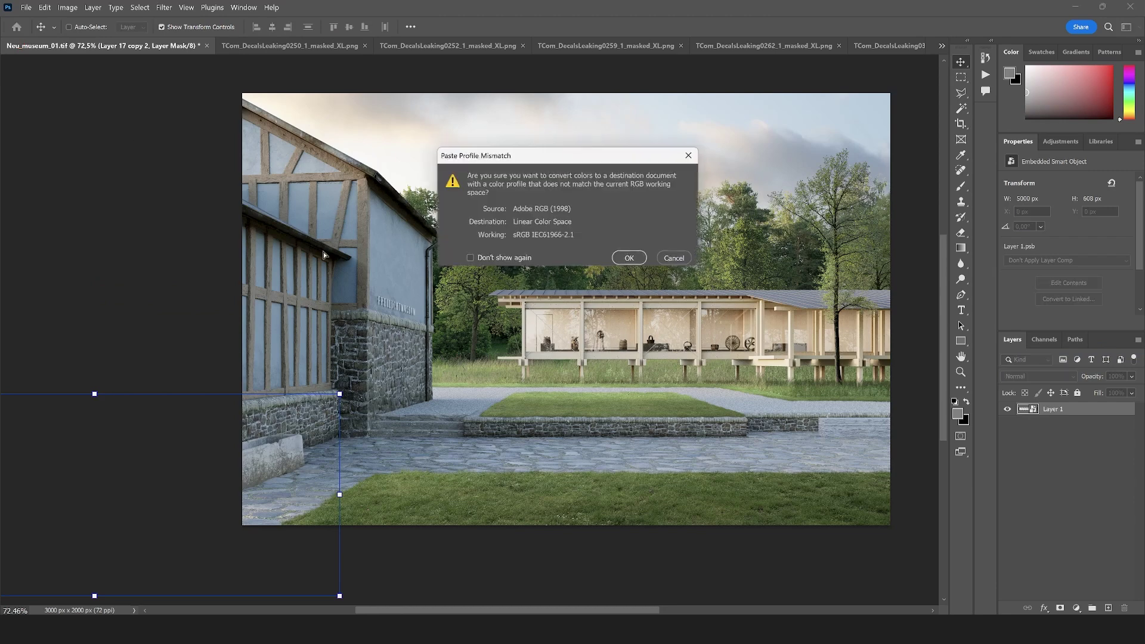
left_click(630, 258)
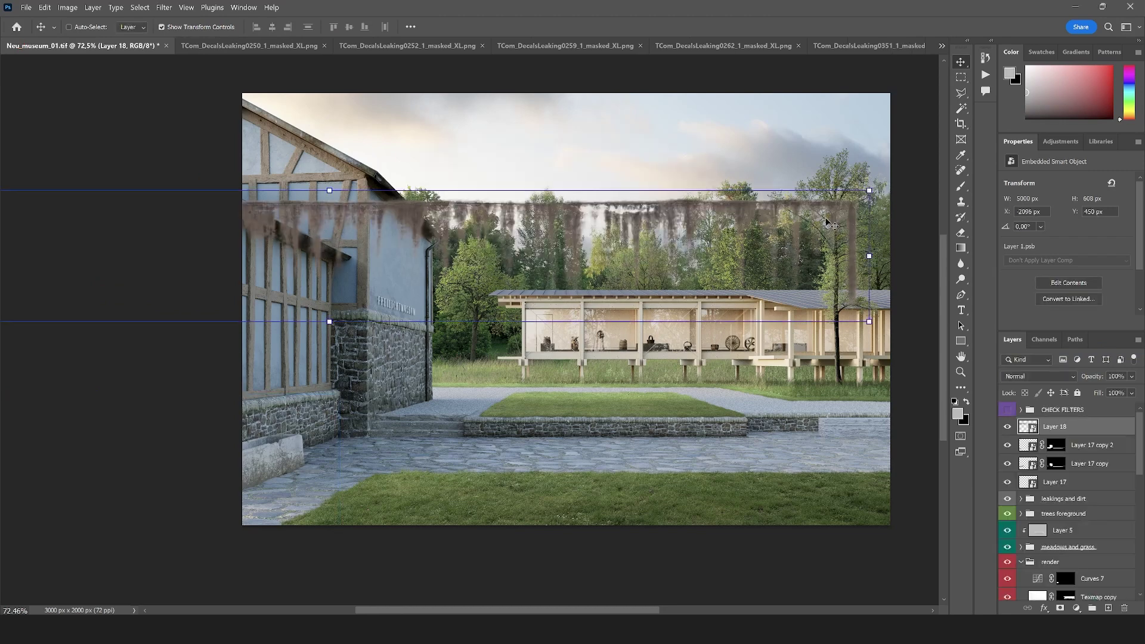
- Scale and distort the leak decal to about 1217 × 418 px, aligning it with the old building's middle timber beam in perspective
key("ctrl+t")
left_click_drag(832, 225, 365, 337)
scroll(289, 316, "up", 6)
scroll(488, 329, "down", 3)
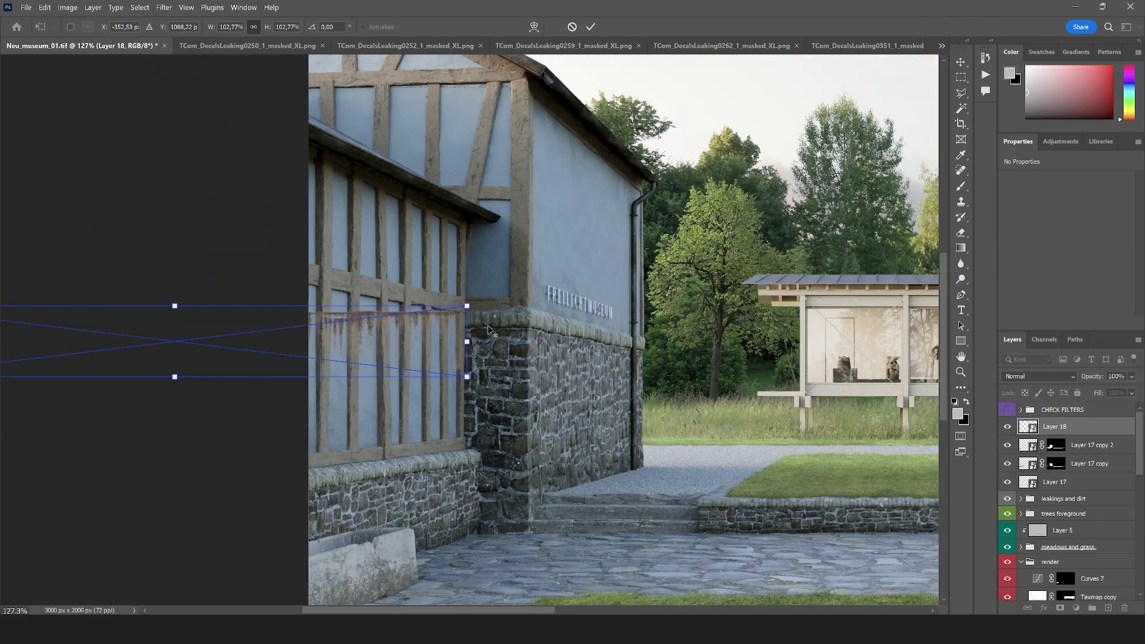
scroll(488, 329, "down", 2)
left_click_drag(144, 338, 213, 282)
key("Return")
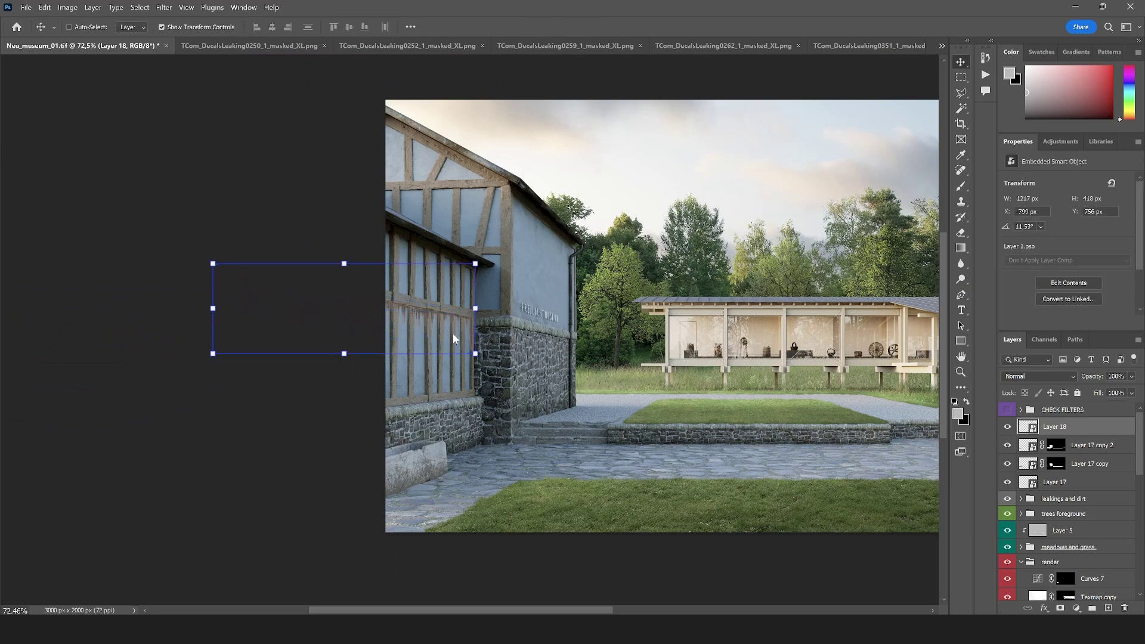
- Select the old building's blue plaster surfaces with the Magic Wand on the ID0 mask layer
scroll(452, 333, "up", 5)
left_click(961, 93)
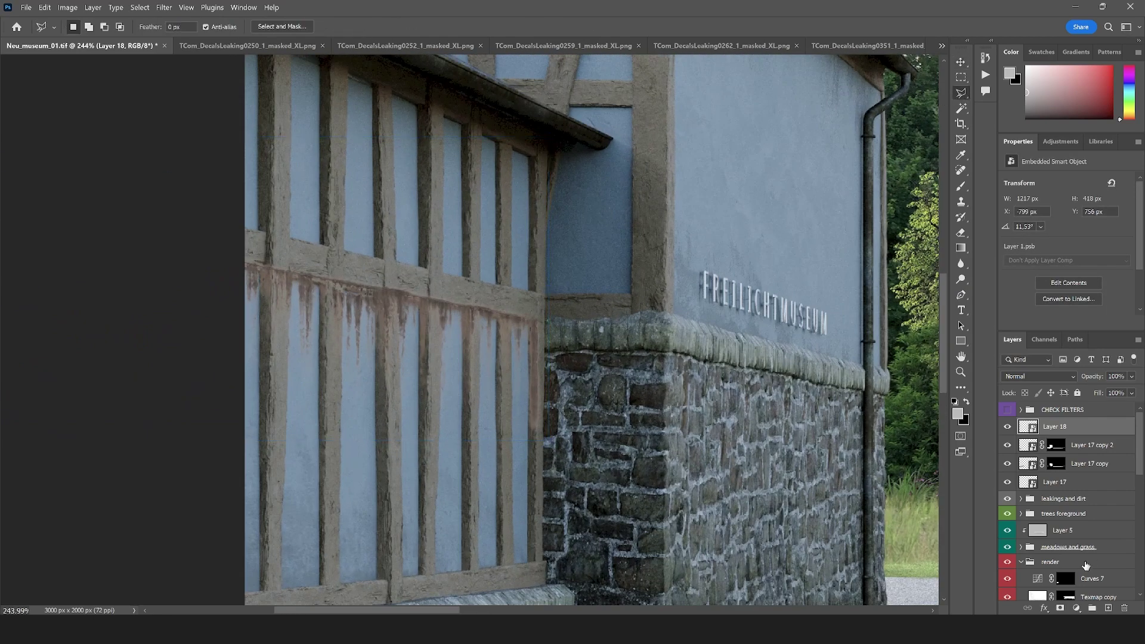
scroll(1067, 559, "down", 4)
left_click(1068, 562)
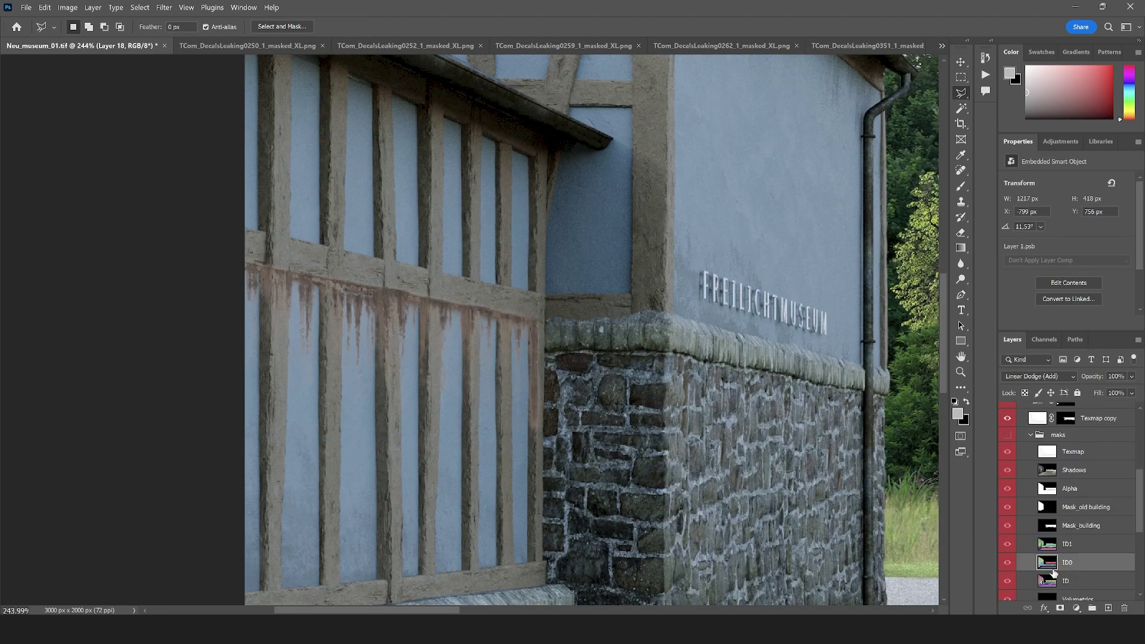
key("w")
left_click(485, 396)
scroll(1065, 464, "up", 10)
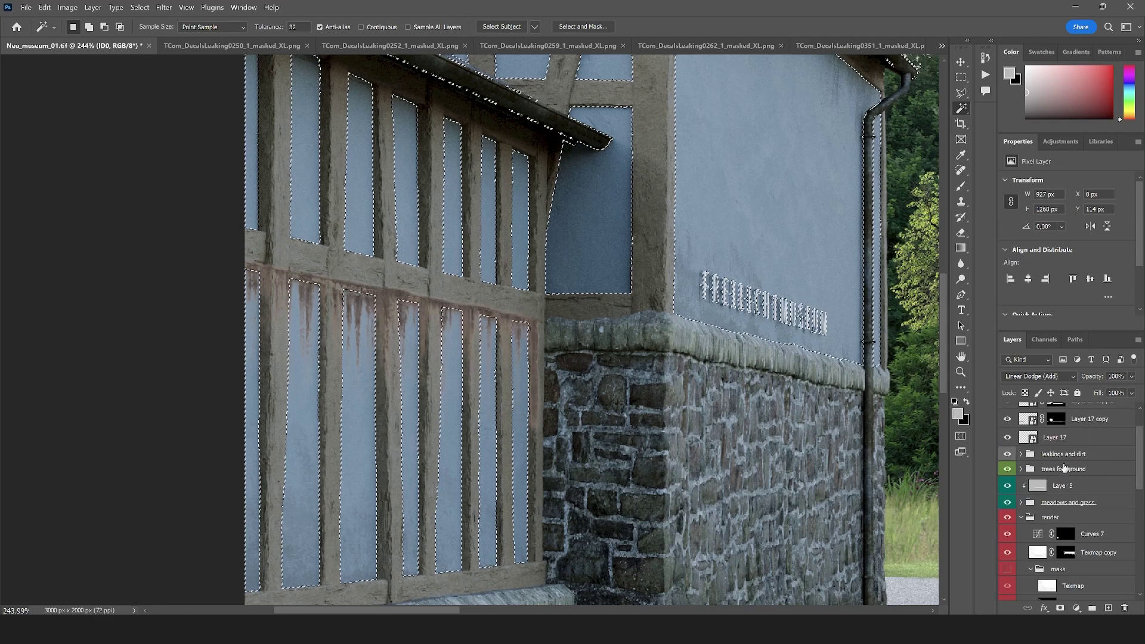
- Mask the leak decal to the selected plaster surfaces, set its blending to Multiply and lower its opacity to 26%
left_click(1054, 426)
left_click(1060, 607)
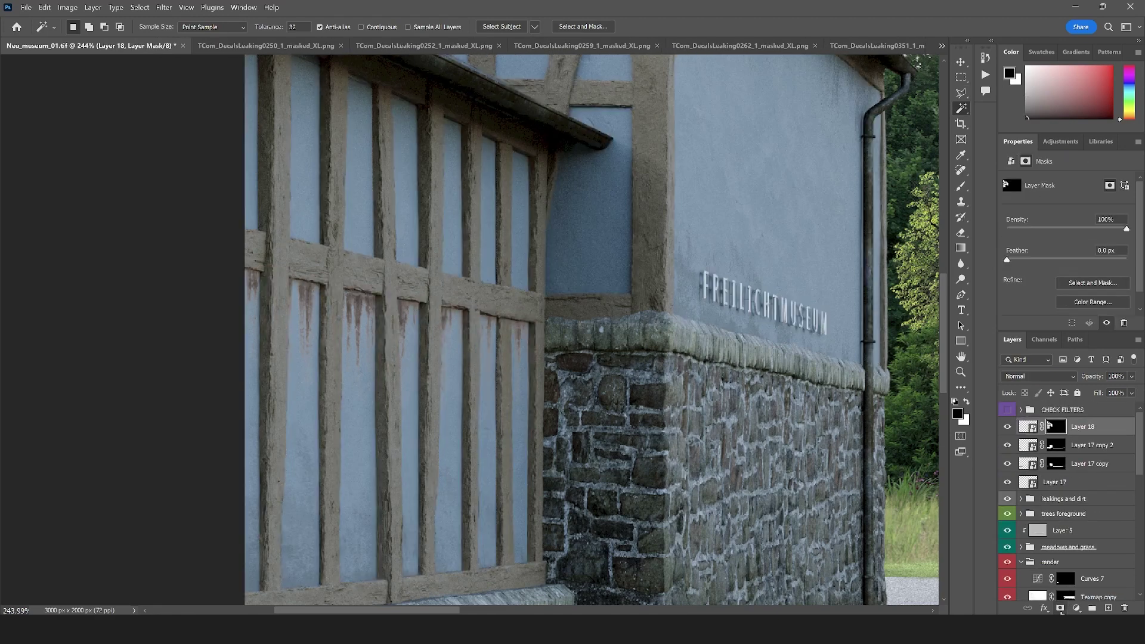
left_click(1028, 377)
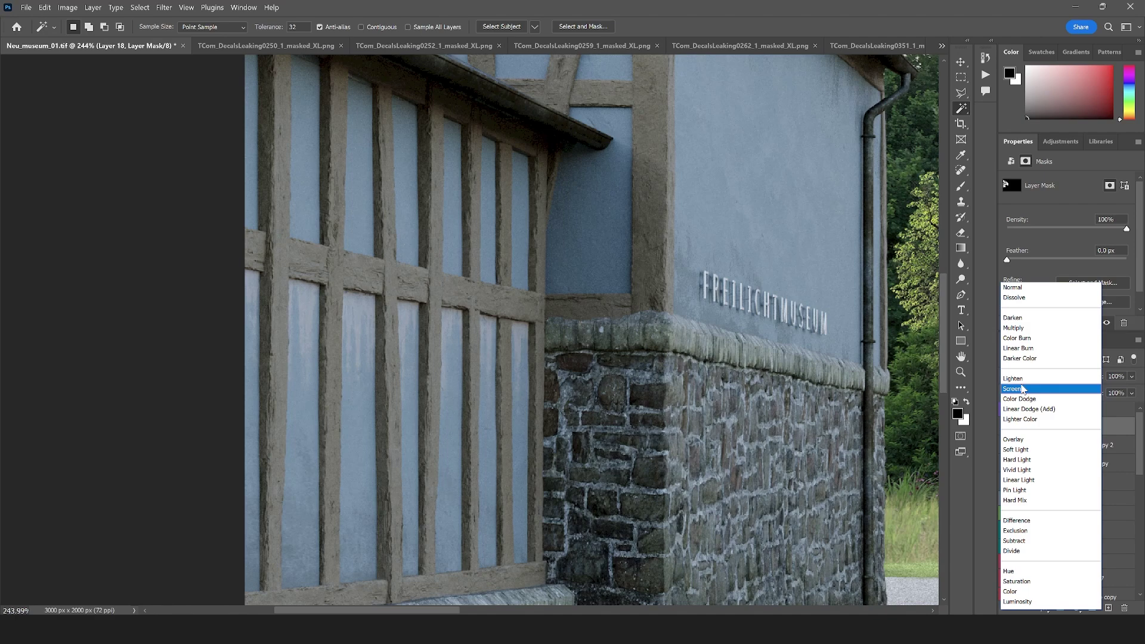
left_click(1020, 328)
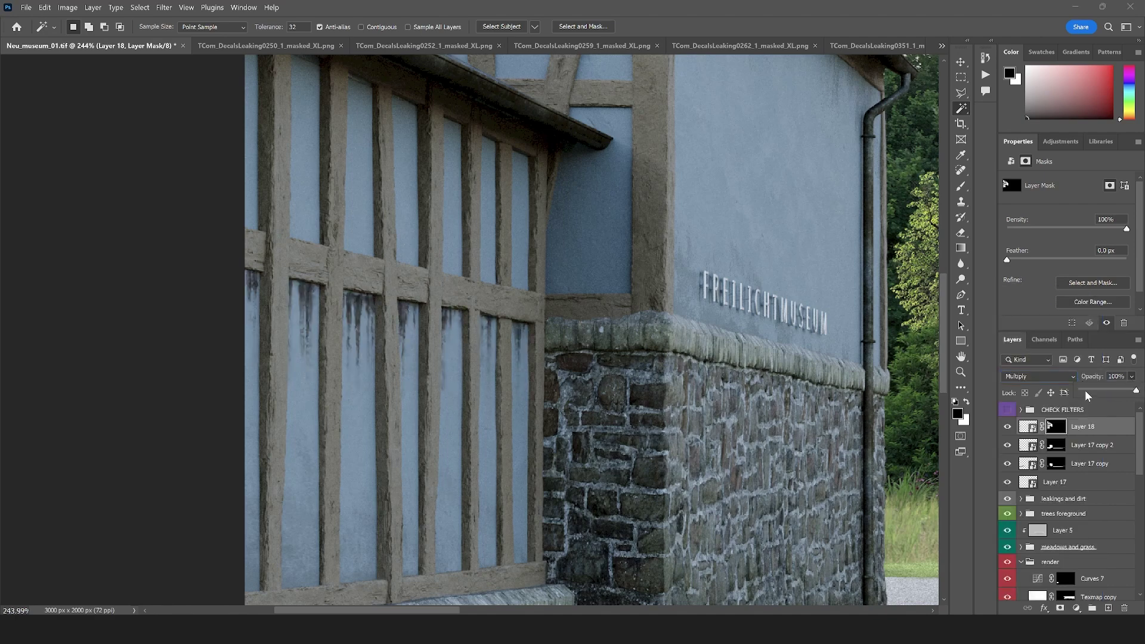
left_click(1085, 391)
scroll(432, 358, "down", 3)
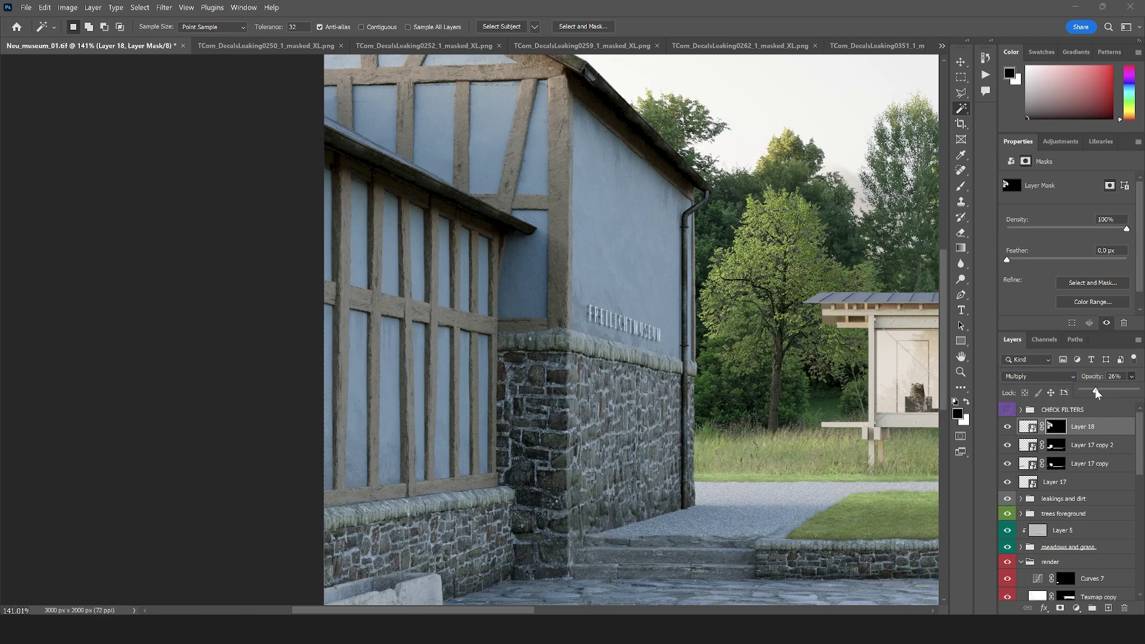
scroll(431, 370, "down", 2)
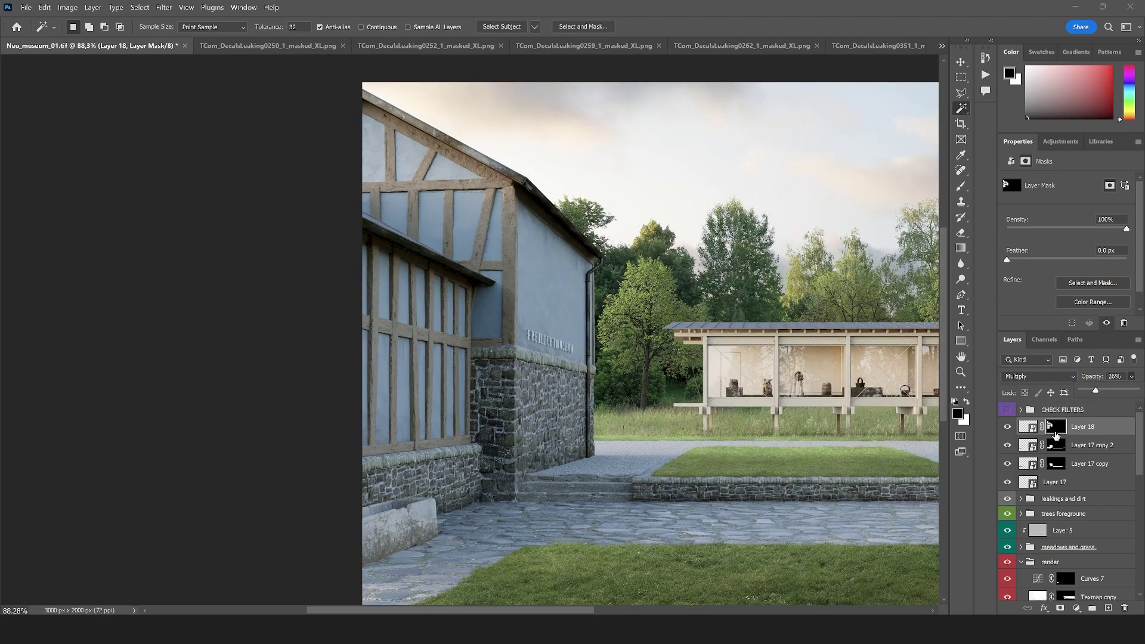
- Duplicate the masked leak decal, unlink the copy from its mask and move it up toward the lower roof's eave
left_click(1037, 429)
key("v")
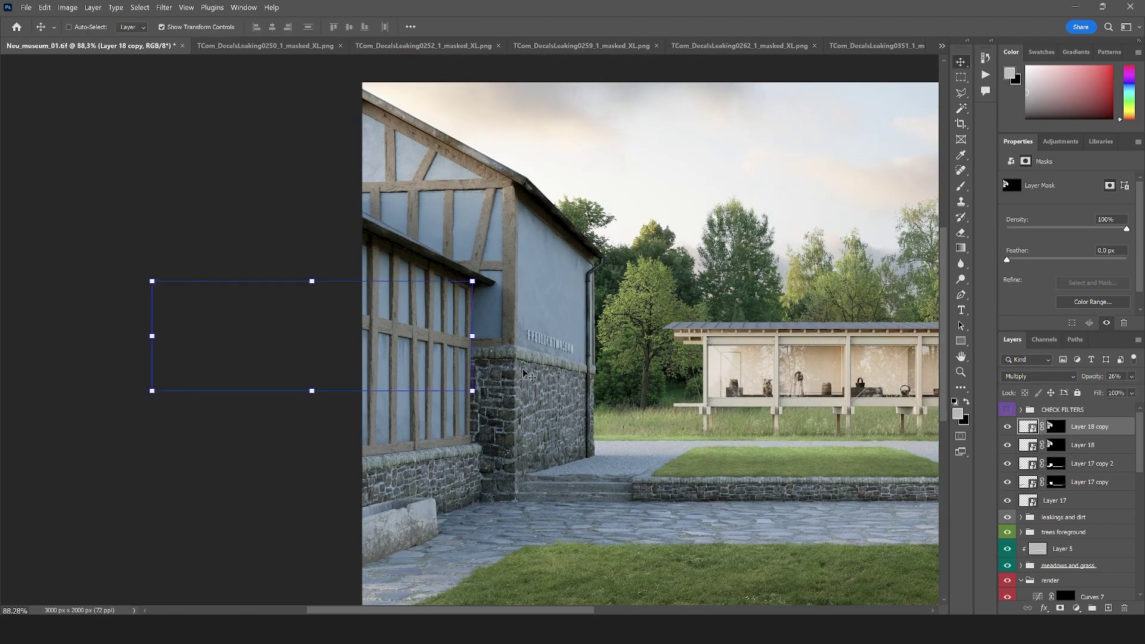
scroll(432, 317, "up", 3)
left_click_drag(435, 317, 378, 221)
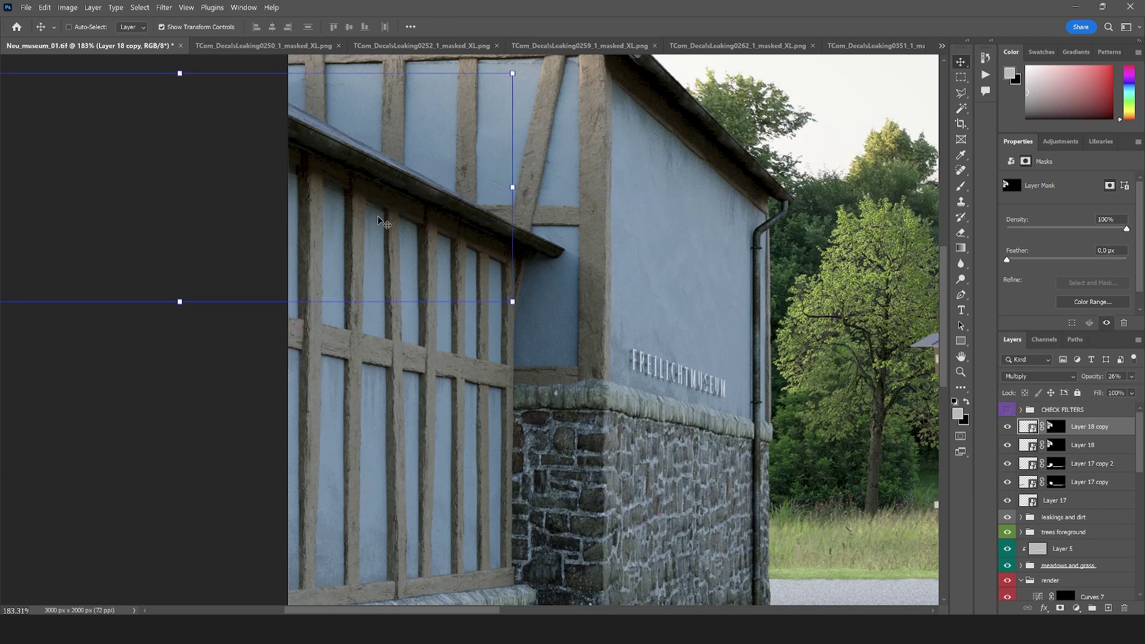
left_click_drag(513, 191, 659, 205)
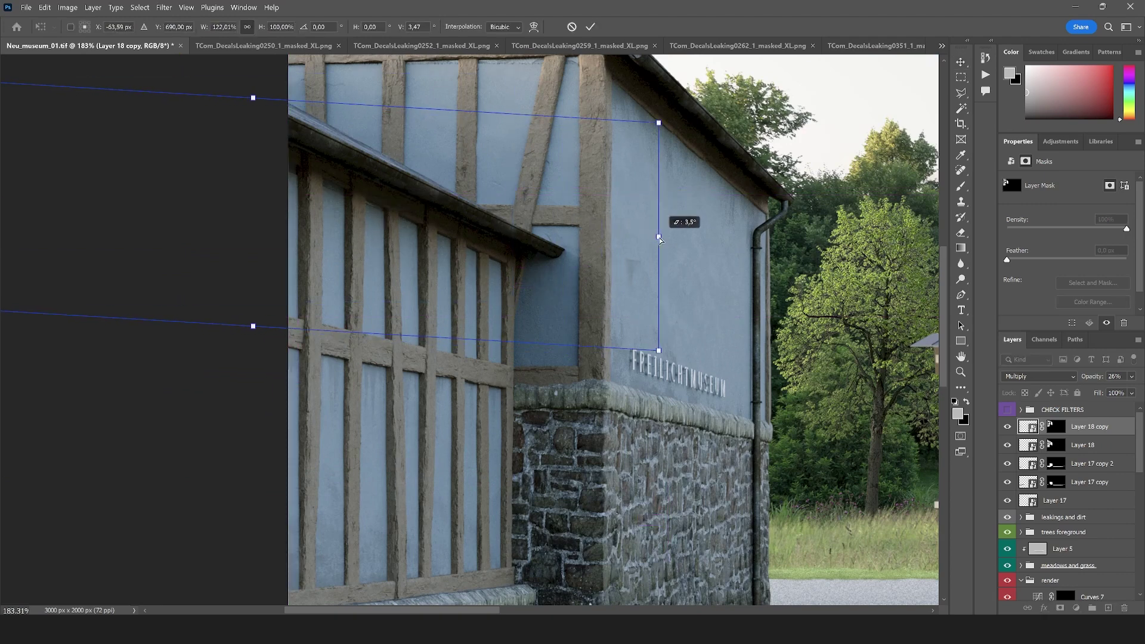
key("ctrl+z")
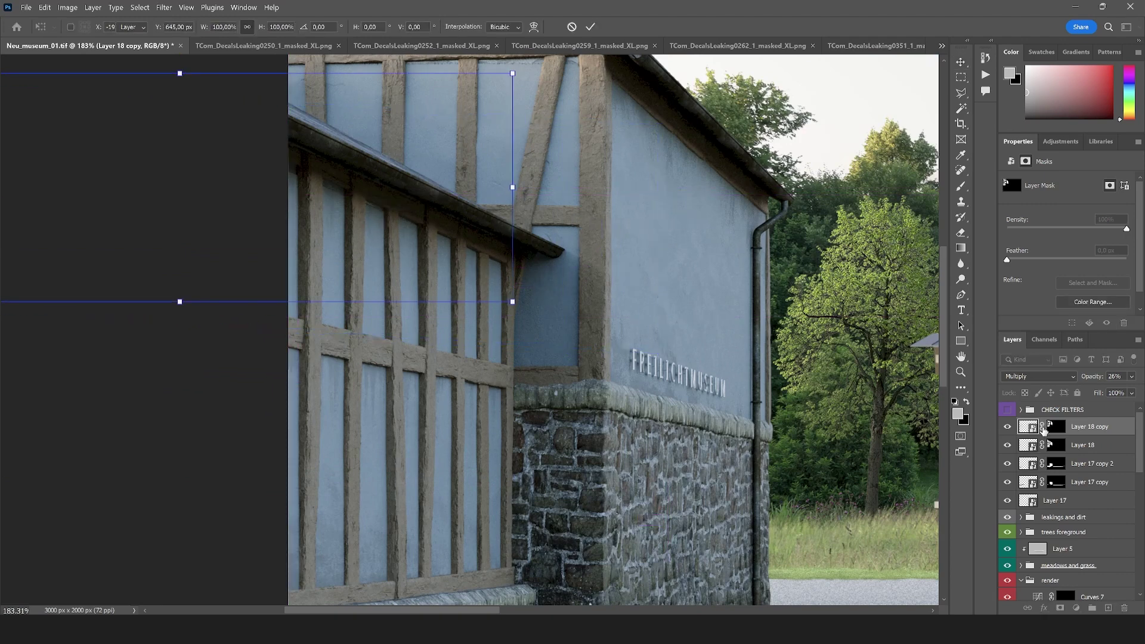
left_click(1044, 430)
left_click_drag(218, 188, 499, 253)
scroll(493, 318, "down", 2)
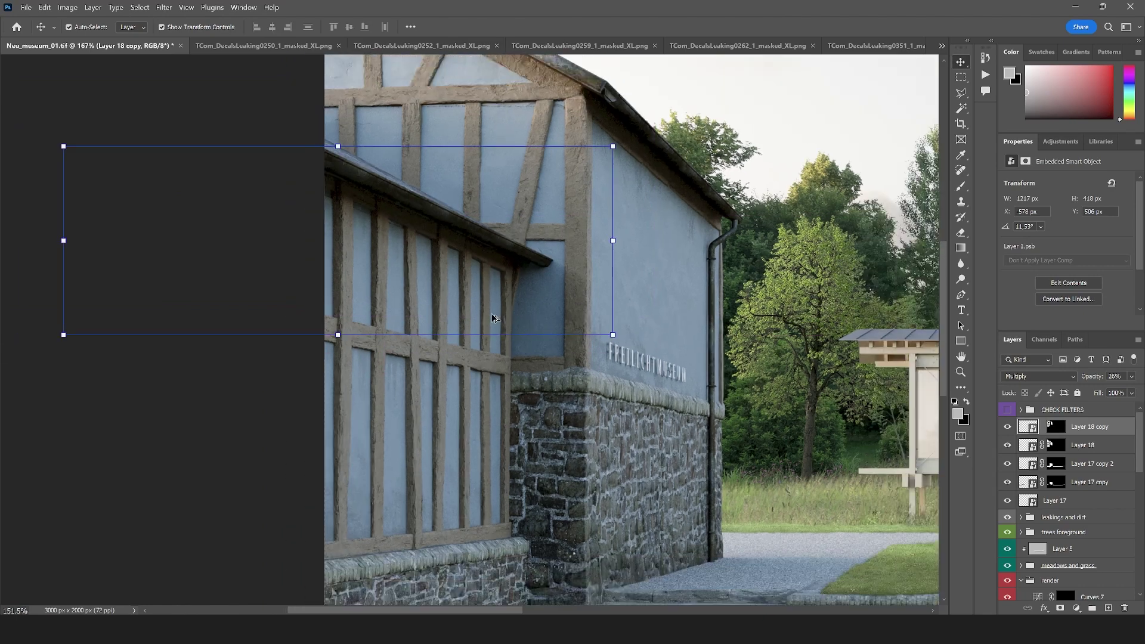
- Scale and distort the copied leak decal to about 898 × 456 px, following the slope beneath the lower roof's eave
scroll(492, 317, "down", 2)
left_click_drag(221, 326, 321, 260)
mouse_move(511, 281)
left_mouse_down()
mouse_move(532, 289)
mouse_move(527, 279)
left_mouse_up()
left_click_drag(580, 317, 588, 360)
key("Return")
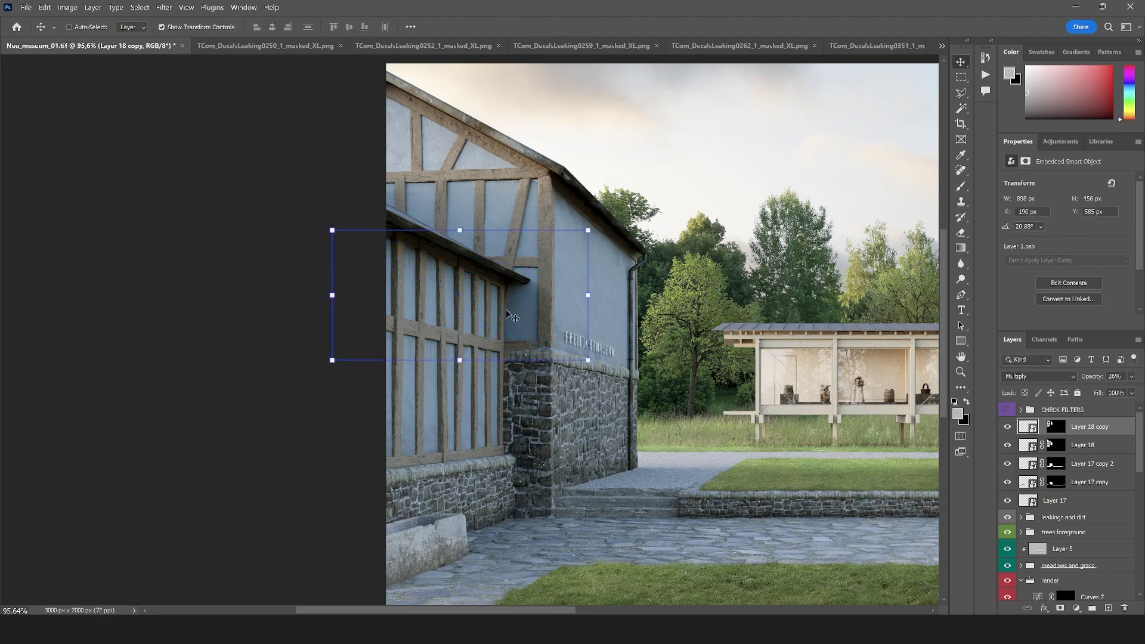
- Examine the weathered facade in the whole rendering and the leak decals in TCom_DecalsLeaking0252 and TCom_DecalsLeaking0250
scroll(389, 310, "up", 2)
left_click(961, 94)
scroll(376, 378, "down", 4)
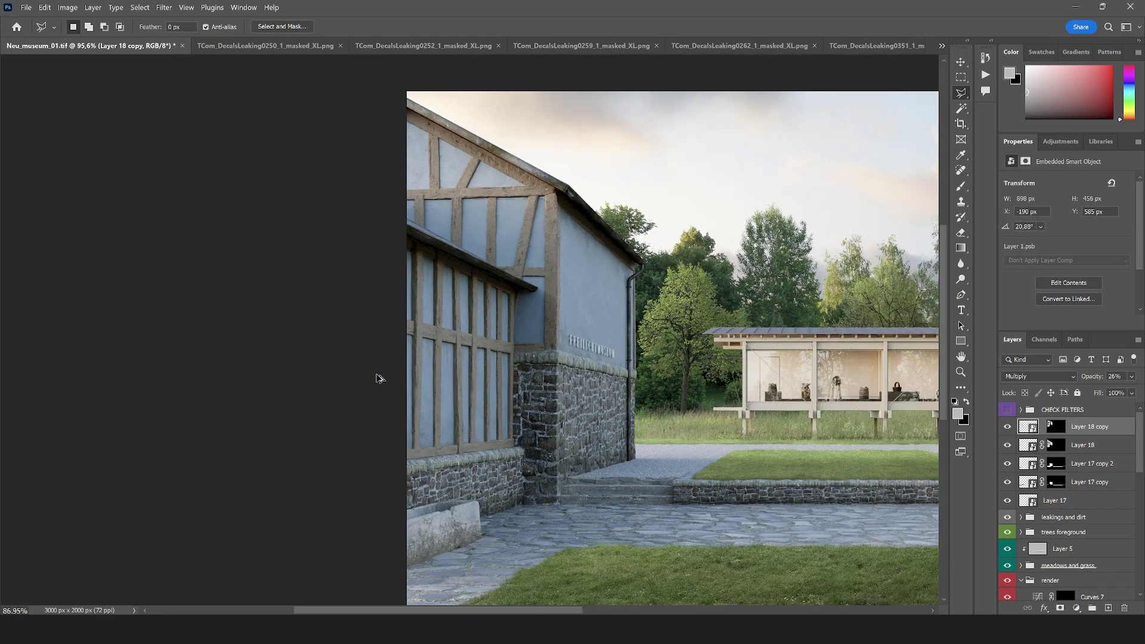
scroll(586, 375, "up", 2)
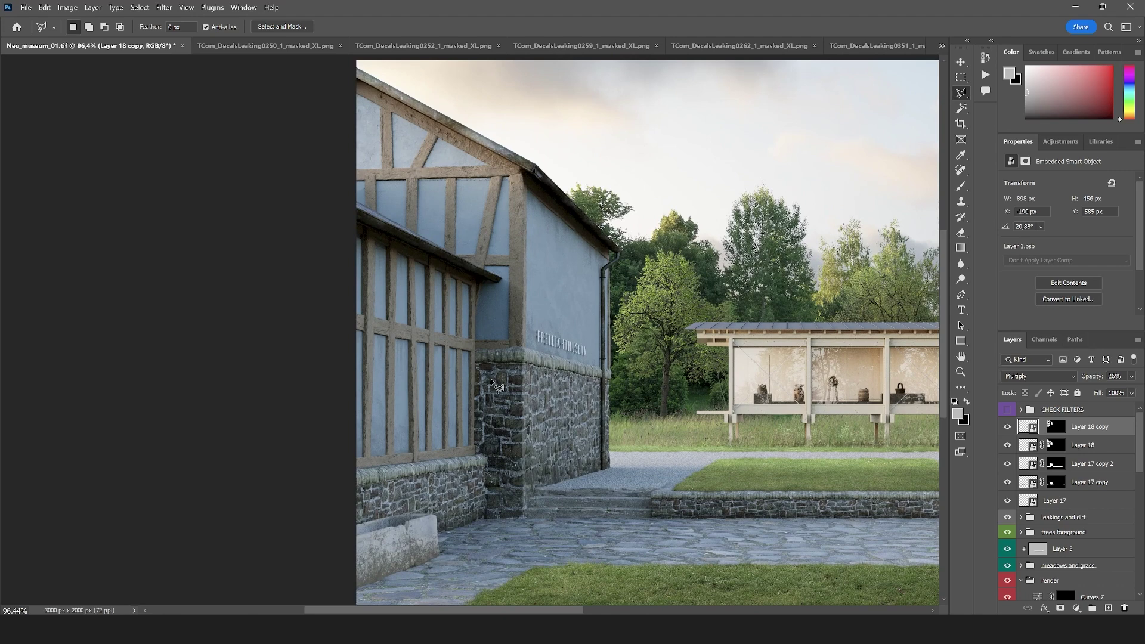
left_click(1013, 429)
left_click(402, 45)
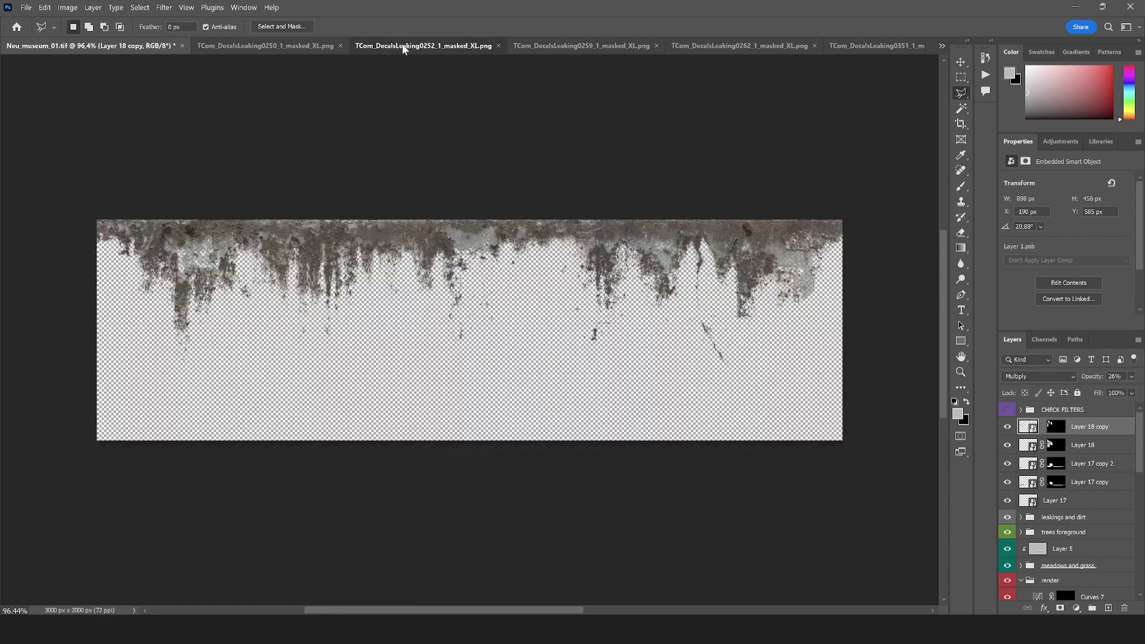
left_click(187, 47)
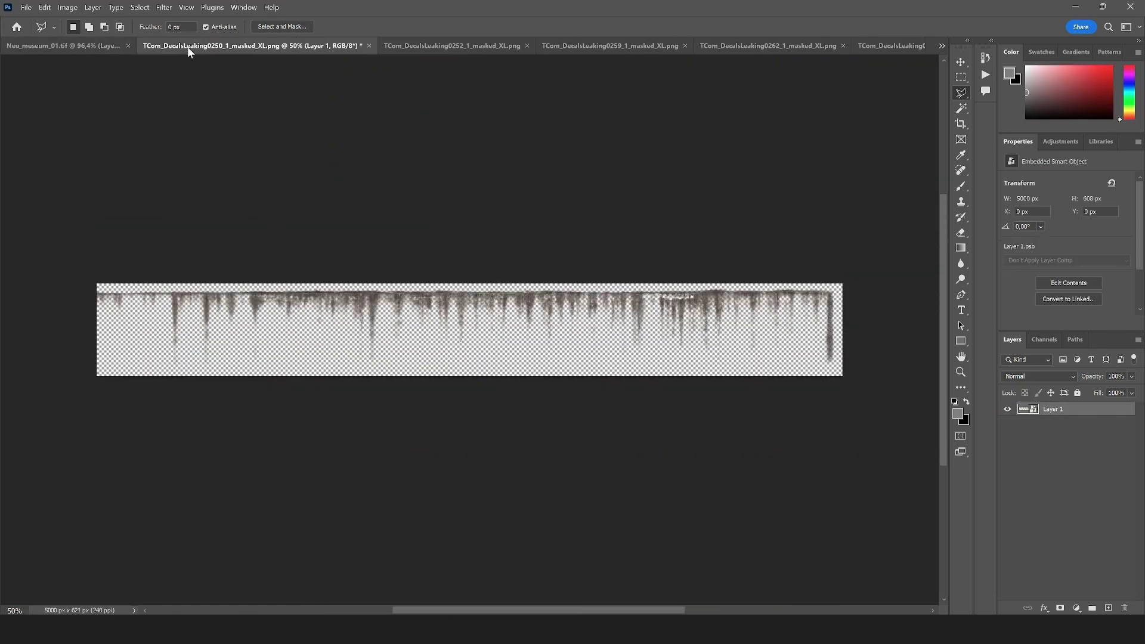
left_click(81, 44)
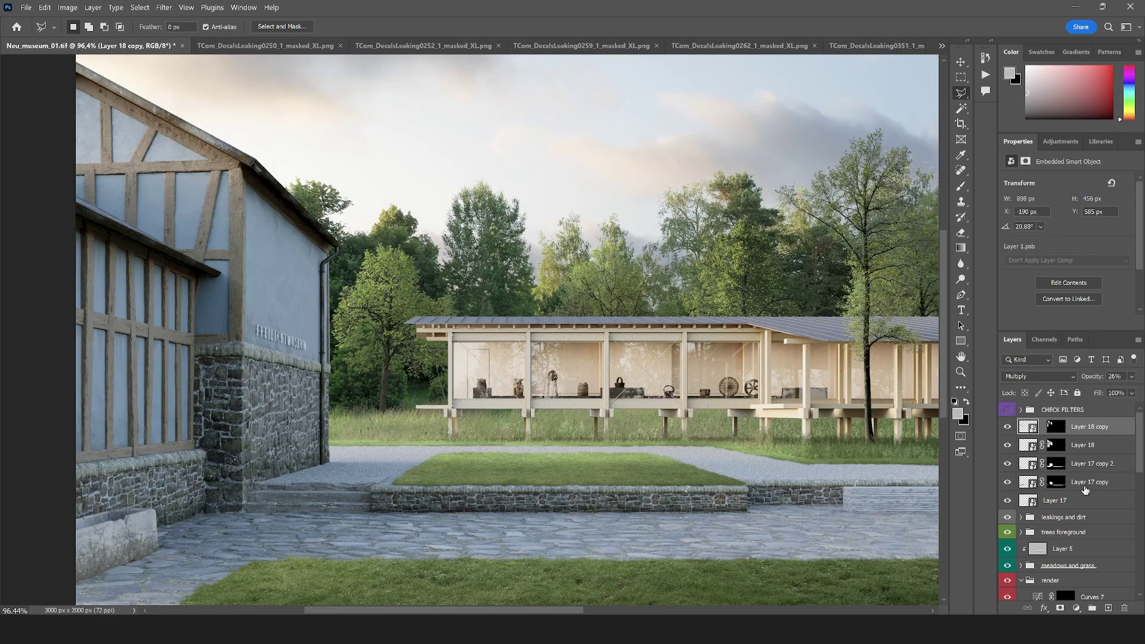
key("ctrl+j")
key("v")
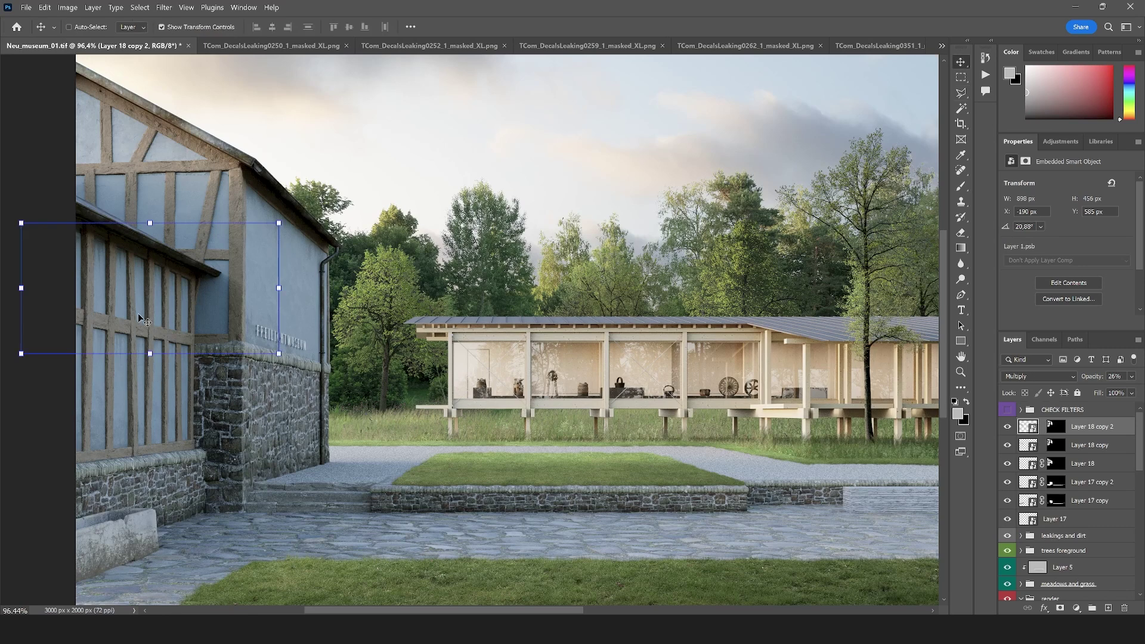
mouse_move(138, 313)
left_mouse_down()
mouse_move(202, 210)
mouse_move(117, 238)
mouse_move(109, 227)
left_mouse_up()
left_click_drag(1083, 428, 1125, 608)
- Duplicate the Layer 18 leak decal, unlink the copy from its mask and move it up to the gable's horizontal beam
left_click(1082, 446)
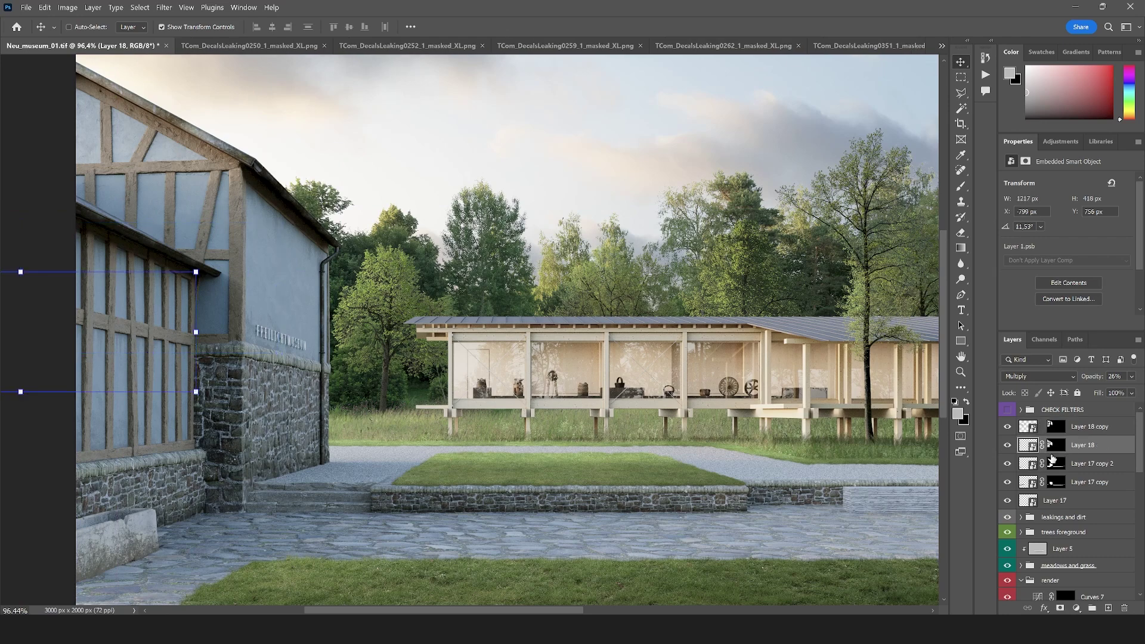
key("ctrl+j")
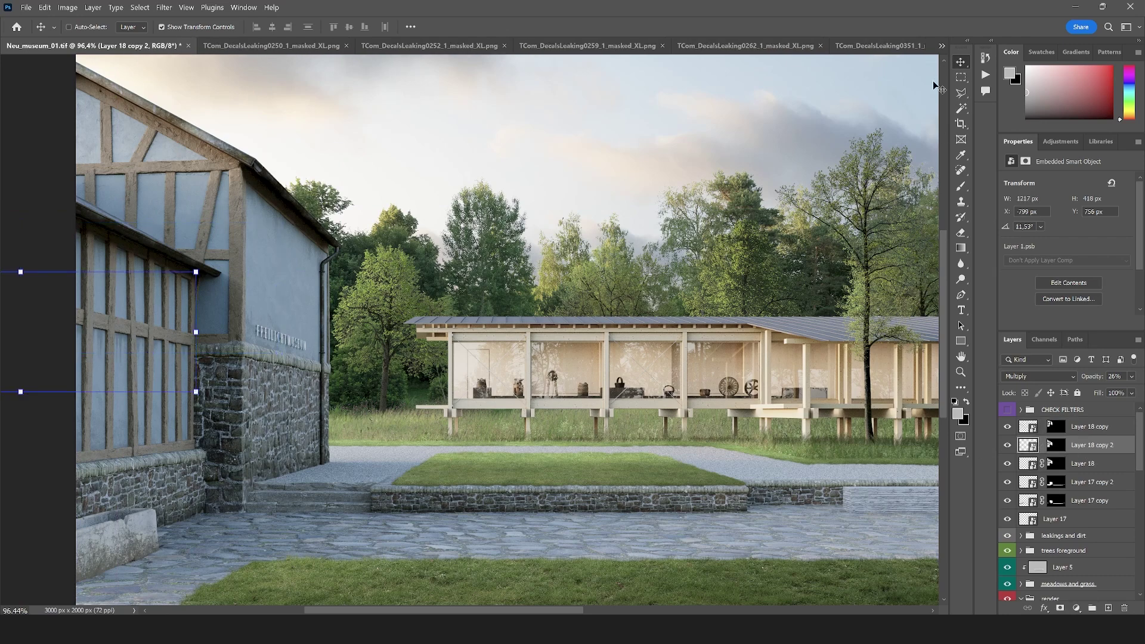
left_click(960, 77)
key("v")
left_click_drag(122, 359, 235, 192)
- Scale and skew the copied leak decal to about 1381 × 282 px along the gable's horizontal beam
key("ctrl+t")
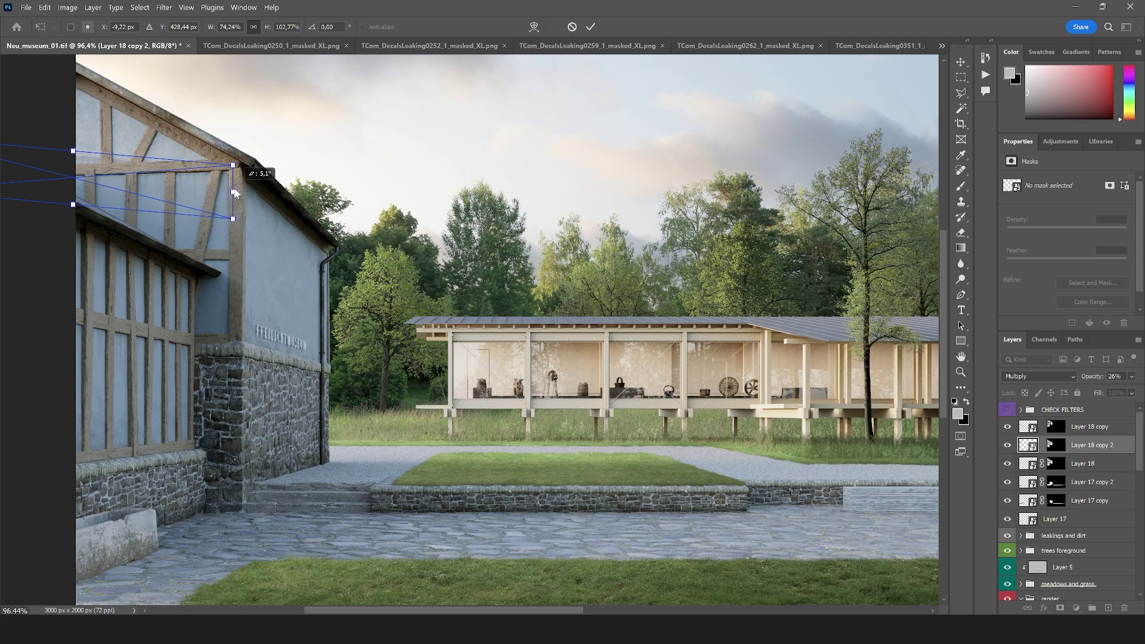
scroll(202, 188, "up", 3)
scroll(430, 220, "down", 3)
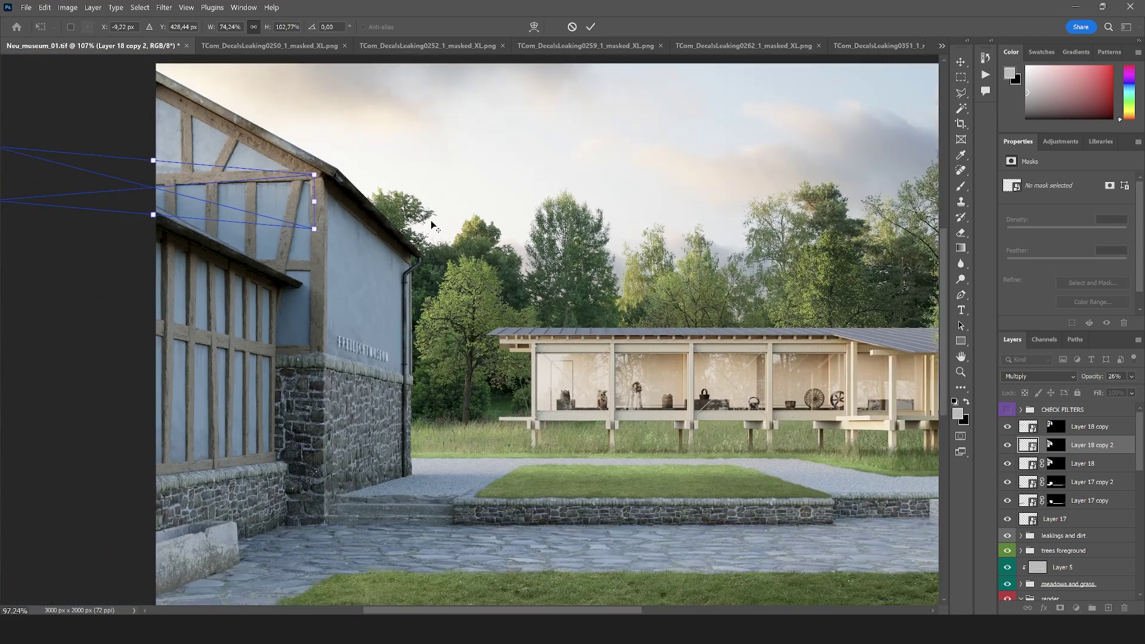
scroll(179, 193, "up", 3)
scroll(414, 212, "down", 3)
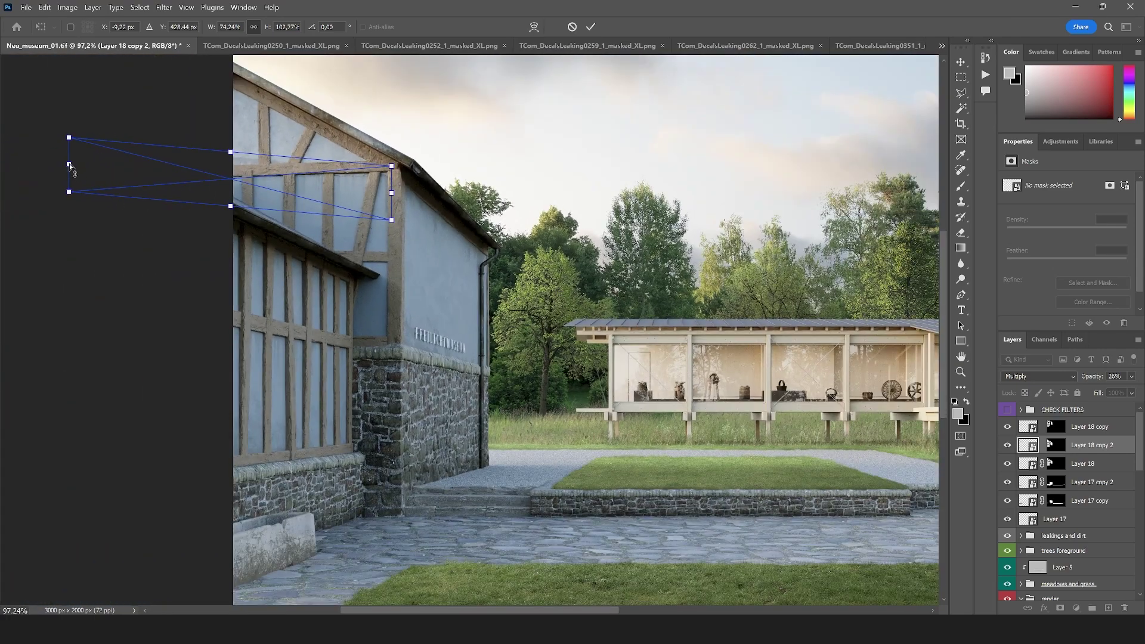
left_click_drag(69, 167, 18, 218)
key("ctrl+z")
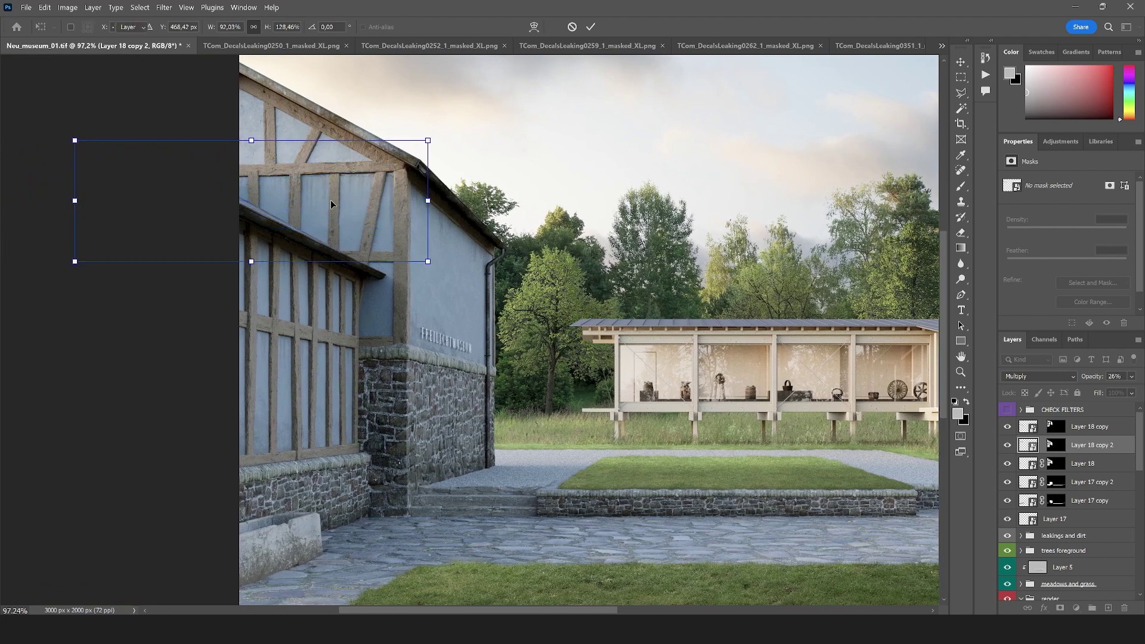
left_click(961, 93)
scroll(642, 273, "down", 3)
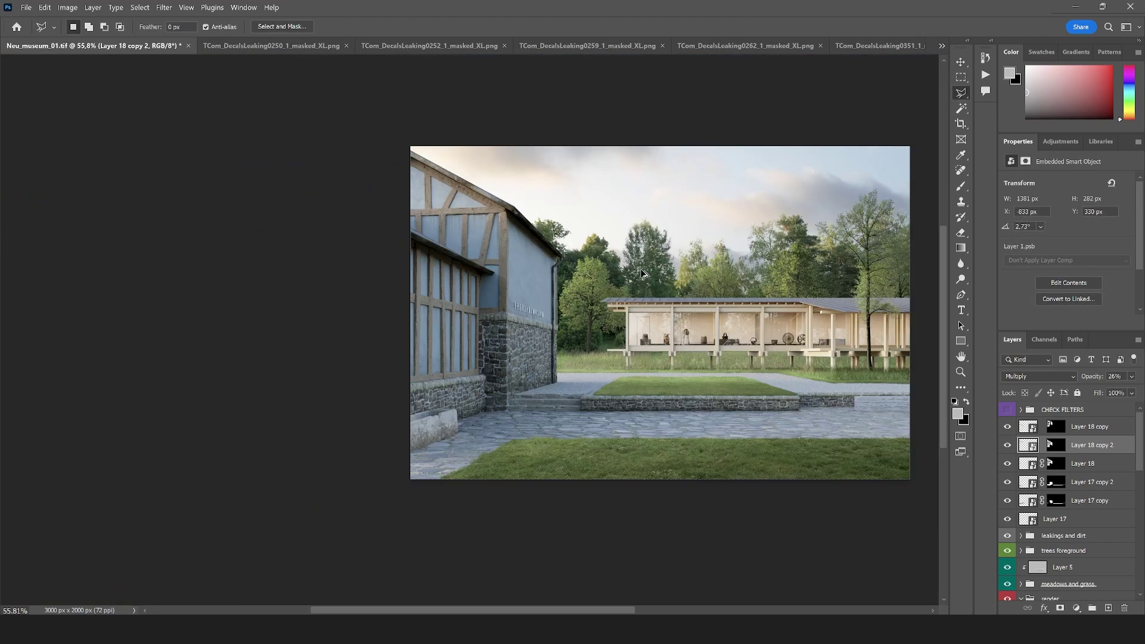
- Extend the gable beam's leak decal to the building's corner at about 1433 × 261 px, adjusting its skew to the beam
scroll(437, 230, "up", 3)
key("ctrl+t")
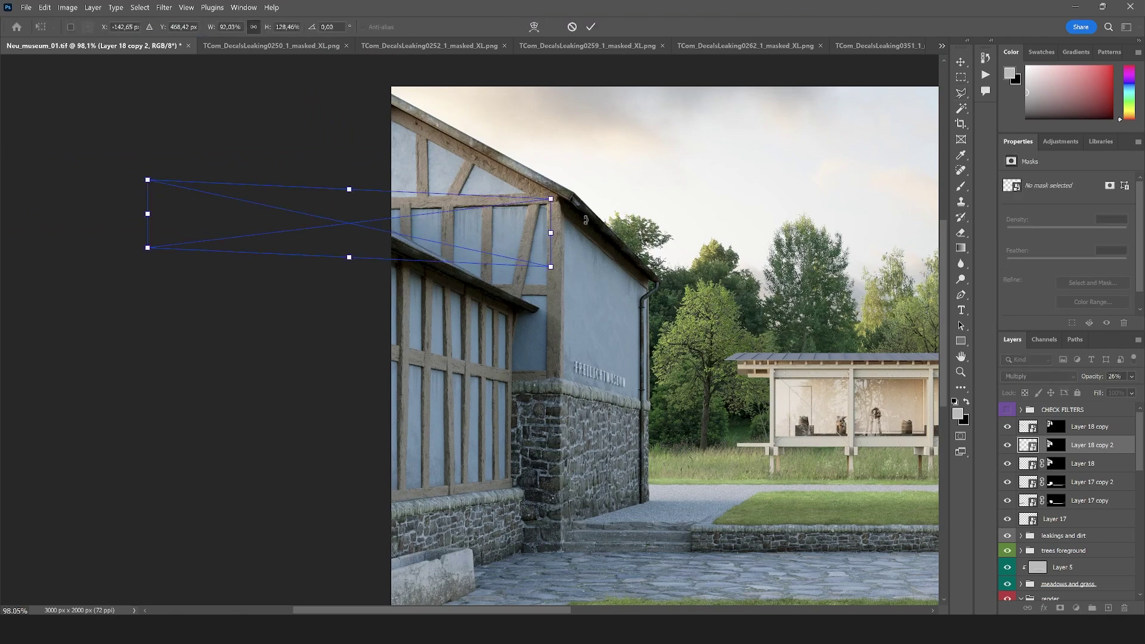
left_click_drag(551, 234, 568, 229)
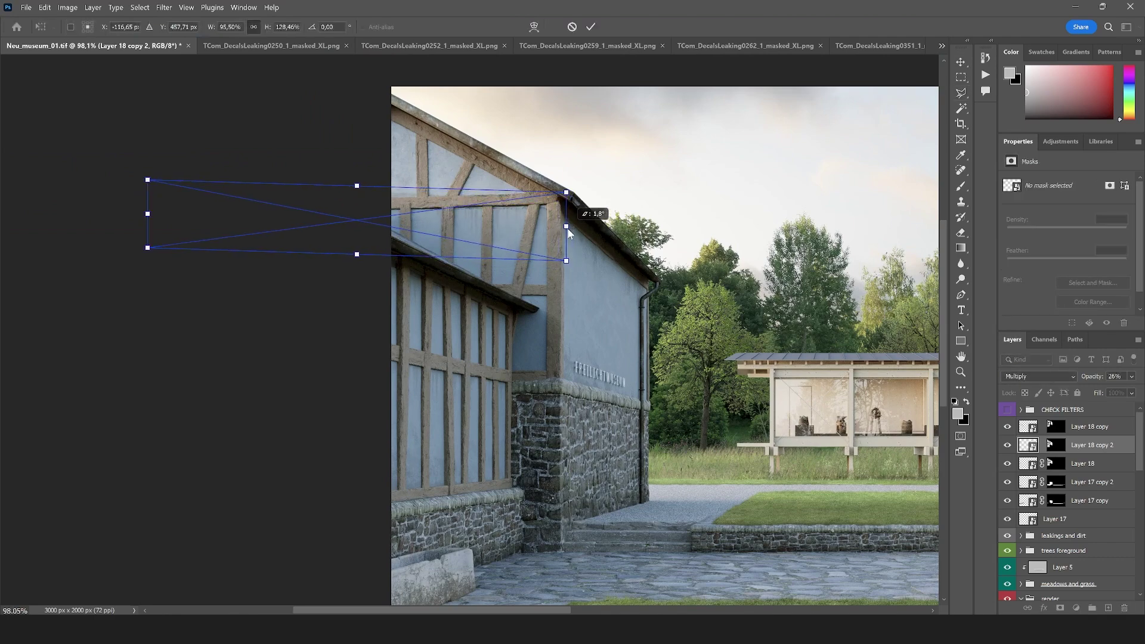
key("Return")
key("l")
- Duplicate the gable beam's leak decal and move the copy up to the plaster under the gable roof
scroll(513, 245, "down", 4)
scroll(500, 257, "up", 3)
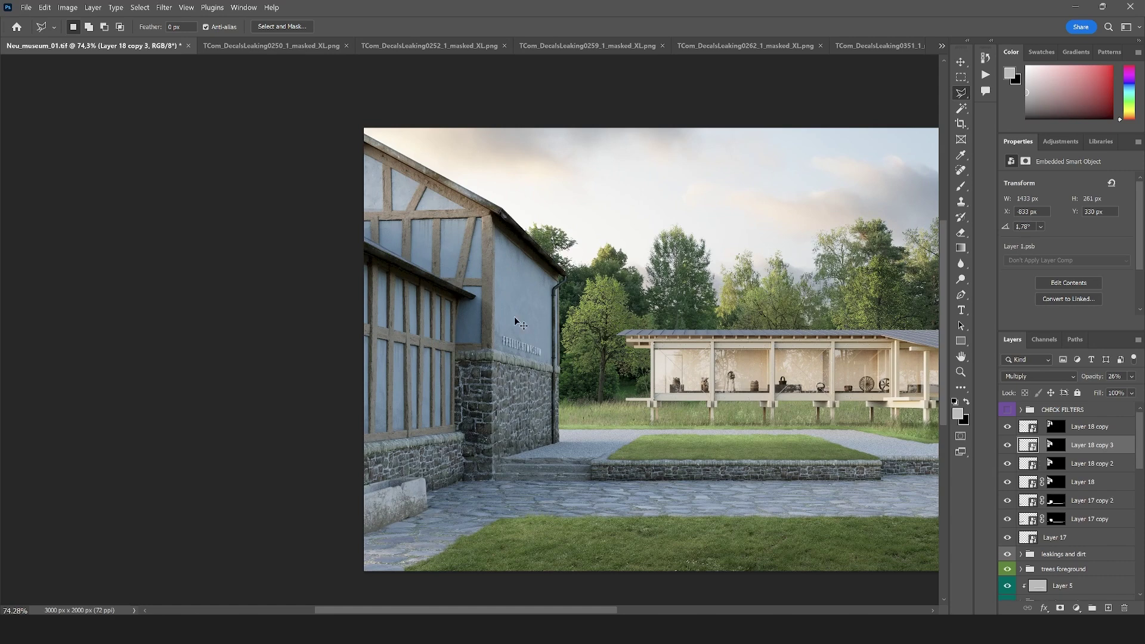
key("v")
scroll(407, 236, "up", 3)
left_click_drag(280, 202, 313, 149)
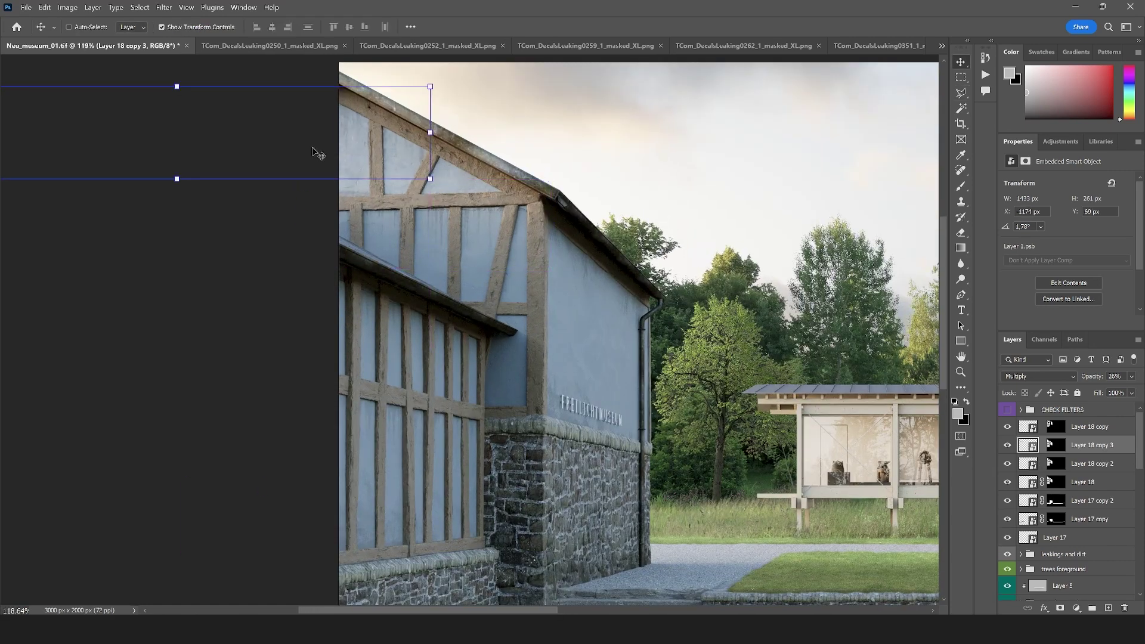
- Enlarge the upper leak decal to about 3090 × 562 px and position it across the gable beneath the roof
left_click_drag(427, 177, 783, 318)
left_click_drag(611, 252, 455, 212)
left_click_drag(683, 244, 954, 322)
left_click_drag(365, 224, 448, 206)
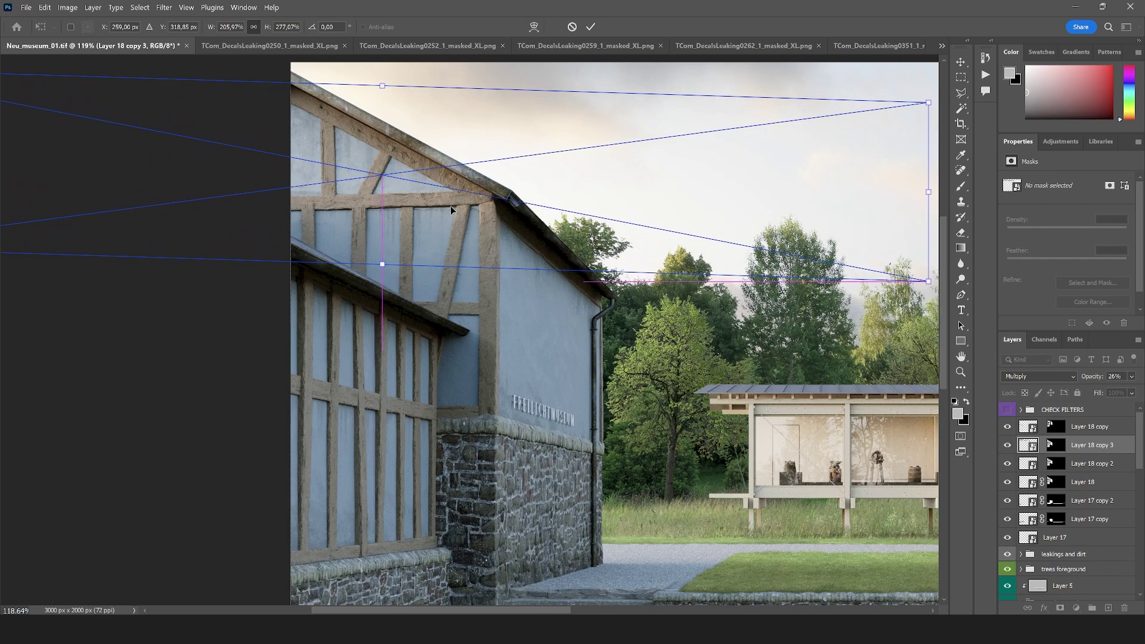
key("Return")
left_click(963, 94)
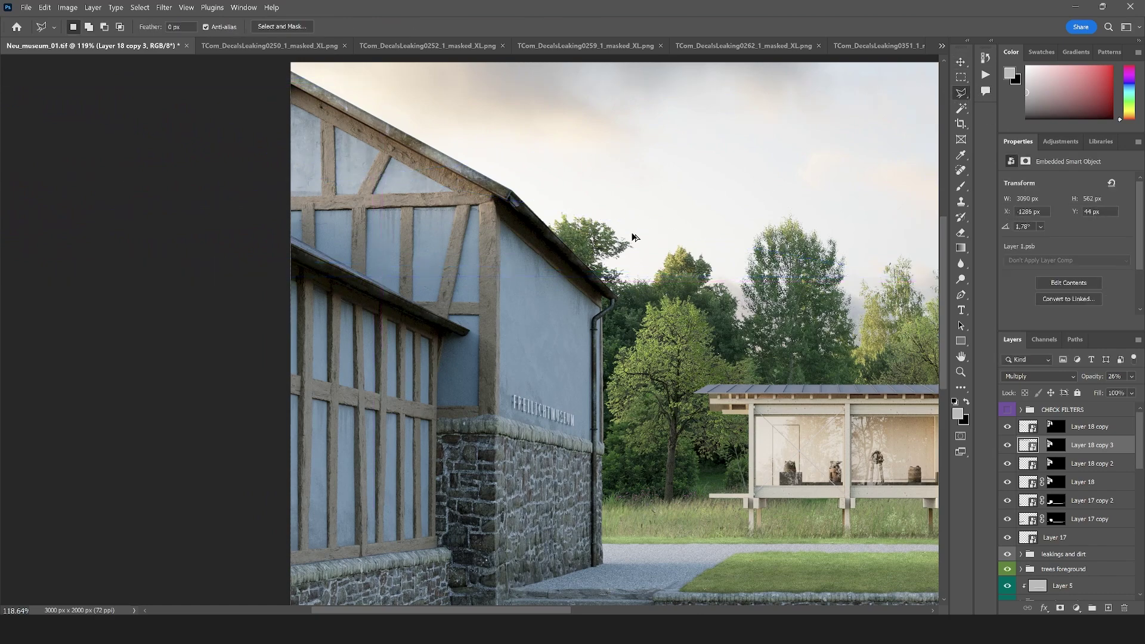
scroll(438, 304, "down", 3)
scroll(437, 304, "down", 1)
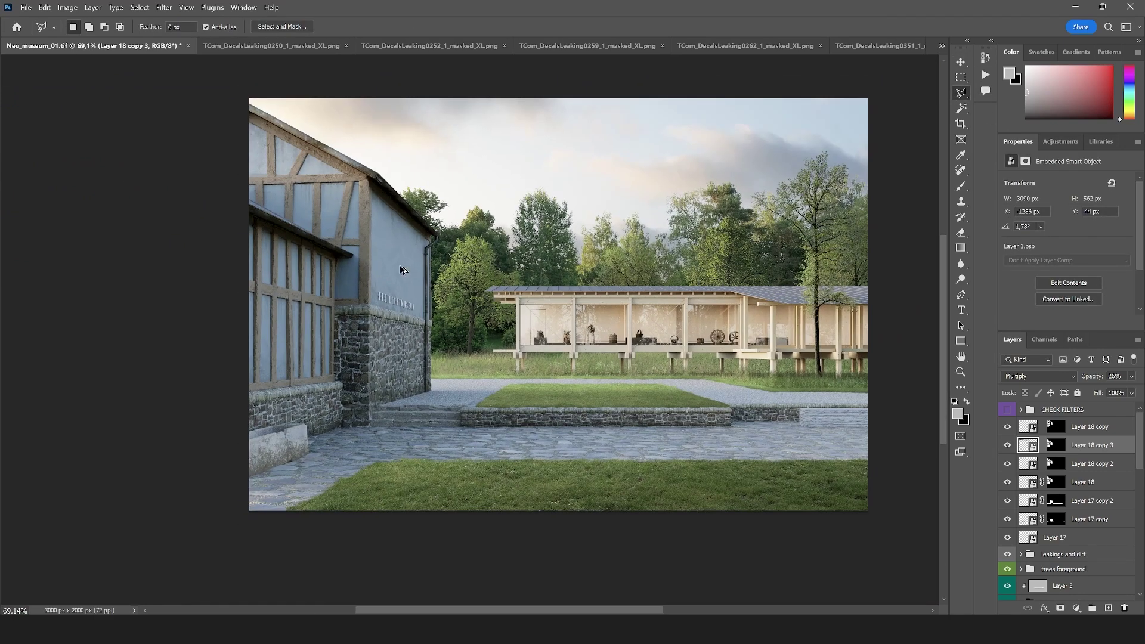
scroll(406, 240, "up", 1)
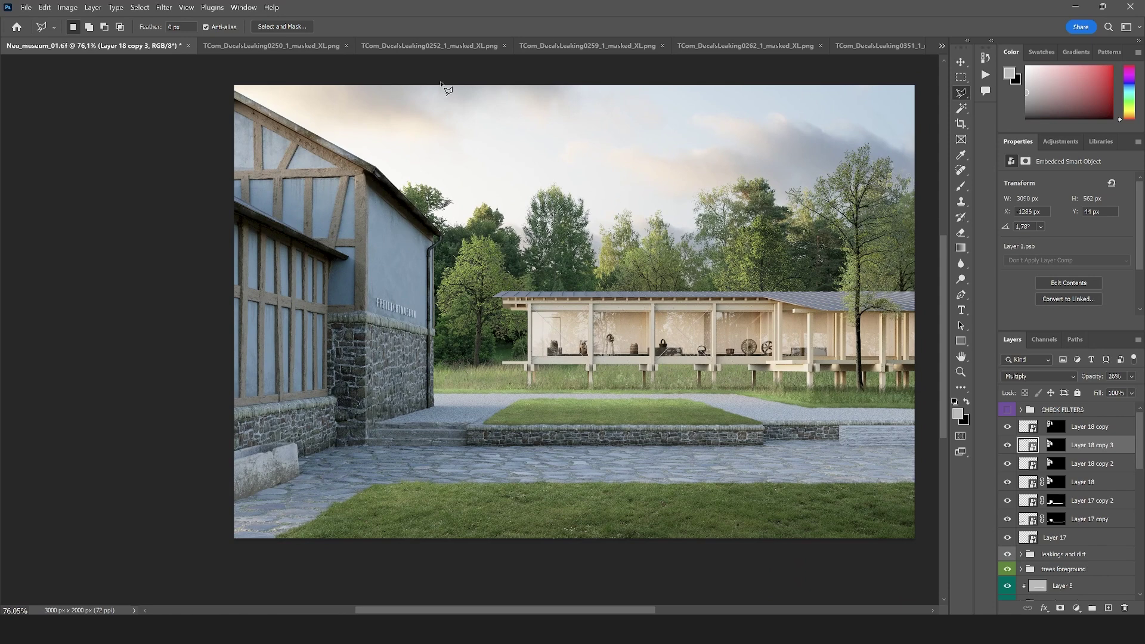
- Bring the leak decal from TCom_DecalsLeaking0250_1_masked_XL.png into Neu_museum_01.tif again, accepting the color conversion
left_click(392, 45)
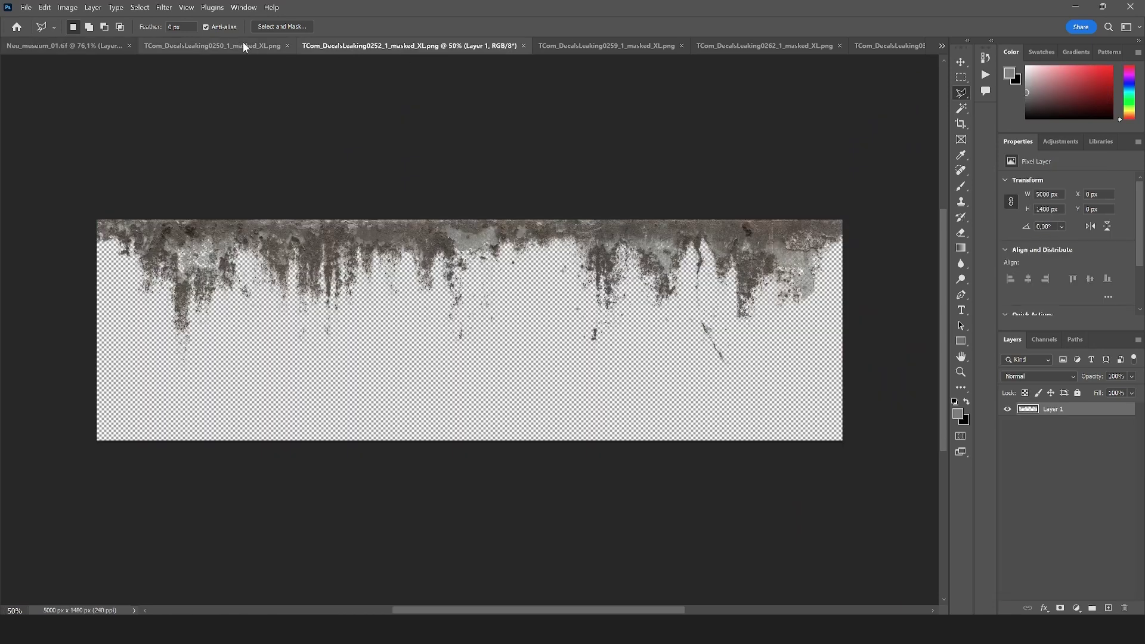
left_click(244, 47)
key("v")
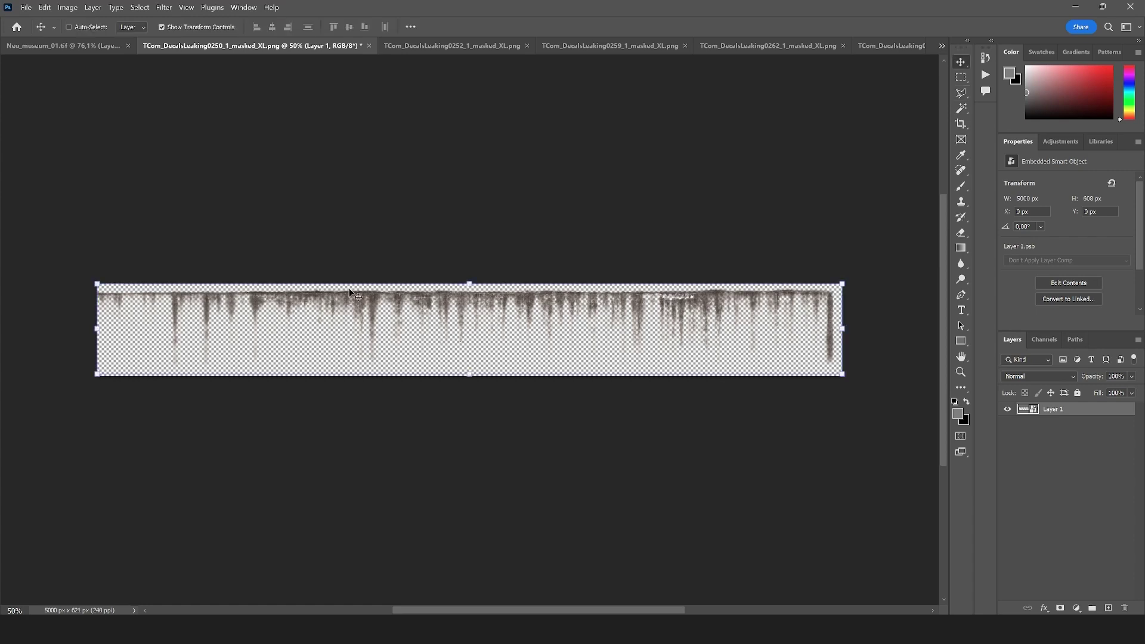
left_click_drag(439, 286, 3, 3)
left_click_drag(40, 48, 358, 239)
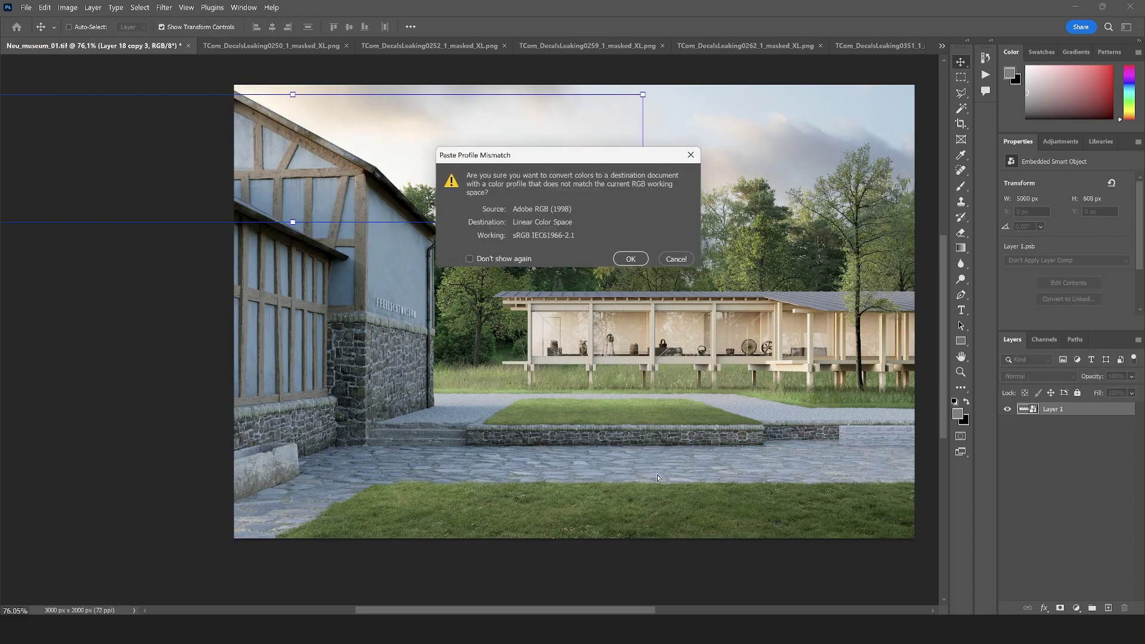
left_click(631, 260)
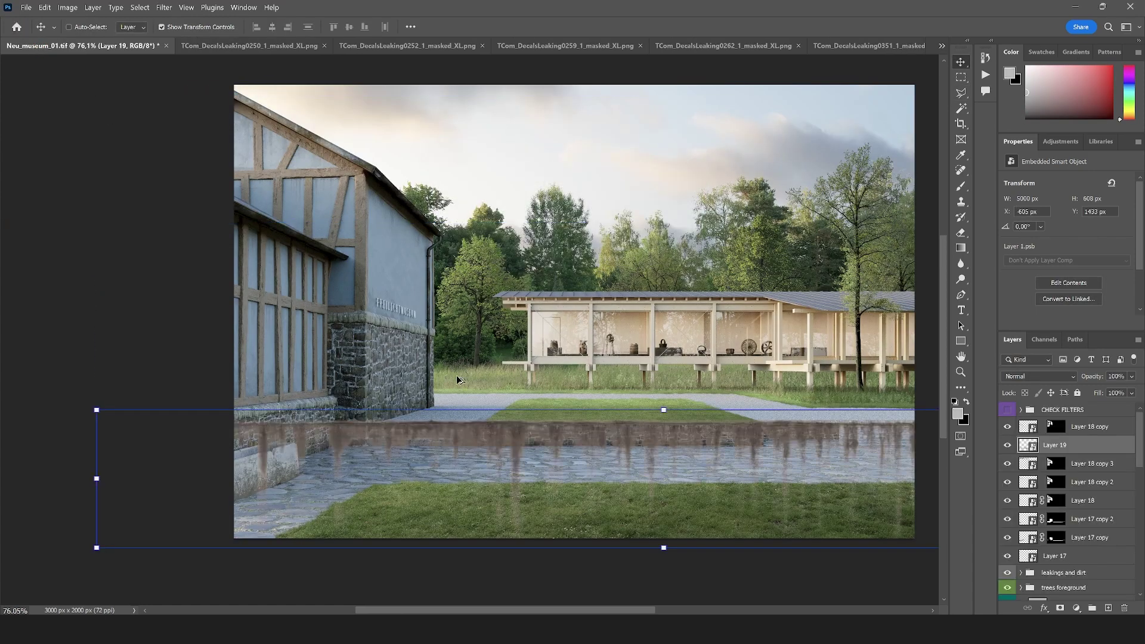
- Scale the leak decal to about 999 px wide and skew it along the top of the building's stone base
scroll(456, 375, "down", 5)
left_click_drag(716, 438, 450, 346)
scroll(450, 345, "up", 5)
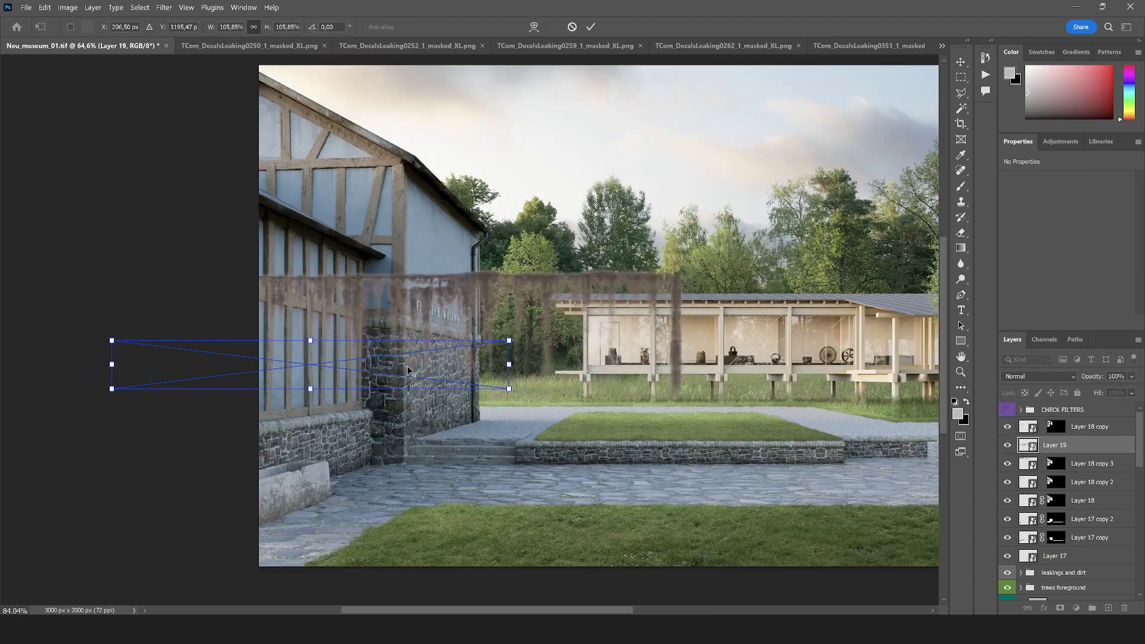
left_click_drag(588, 341, 487, 359)
scroll(600, 365, "down", 3)
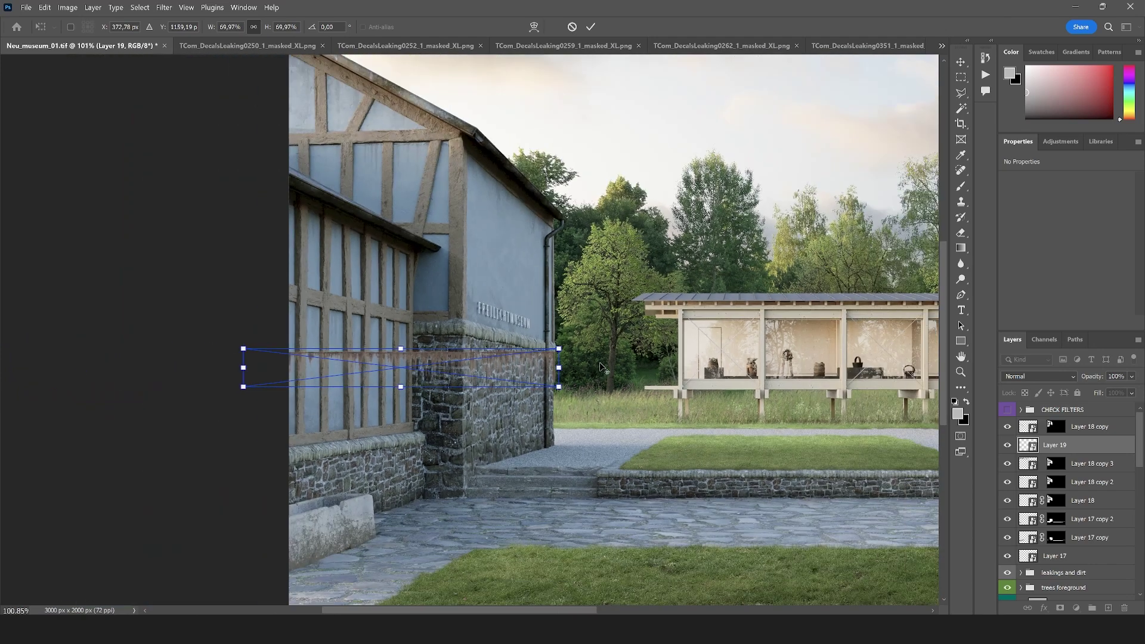
left_click_drag(244, 374, 268, 379)
left_click_drag(268, 336, 260, 336)
key("Return")
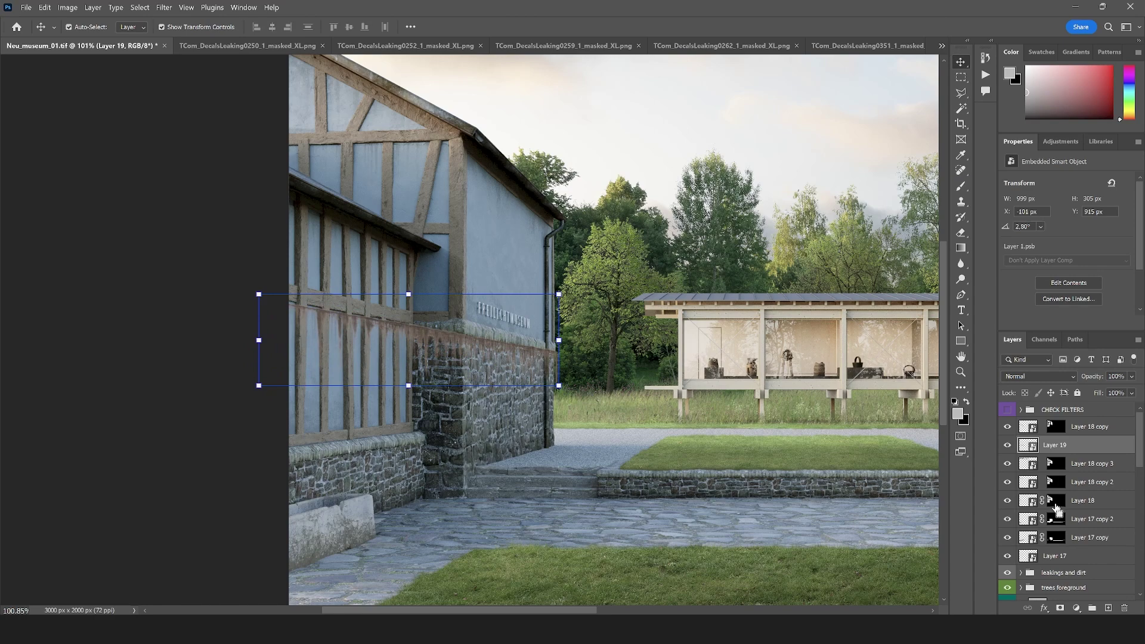
- Mask Layer 19 with the selection from Layer 17 copy 2's mask and hide the decal on the wall's narrow corner face
left_click(1055, 517, "ctrl")
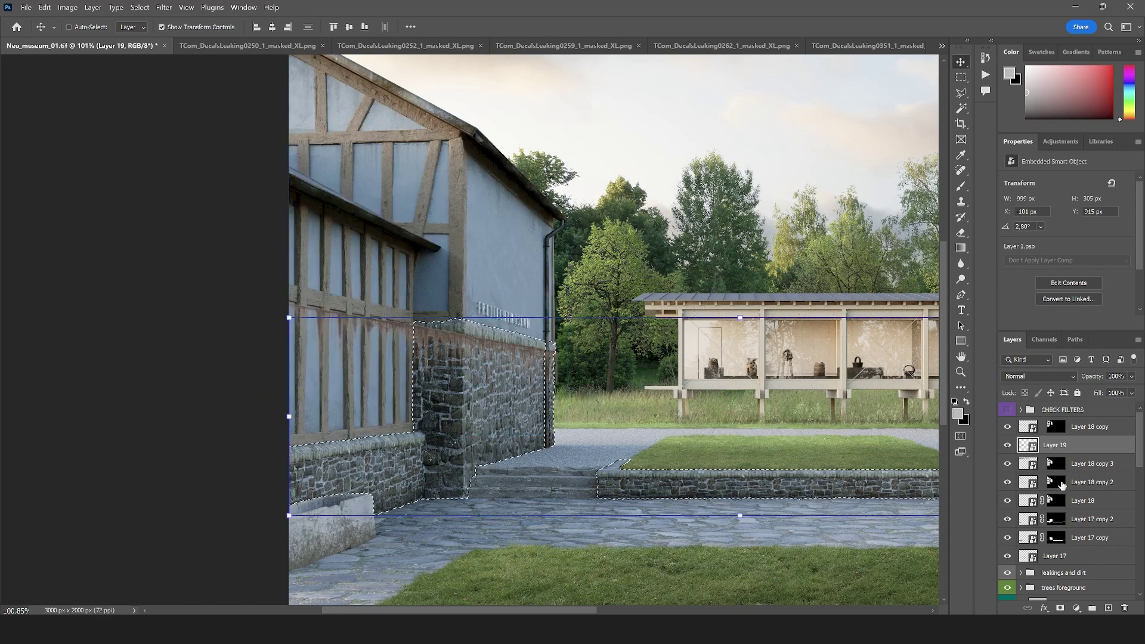
left_click(1059, 608)
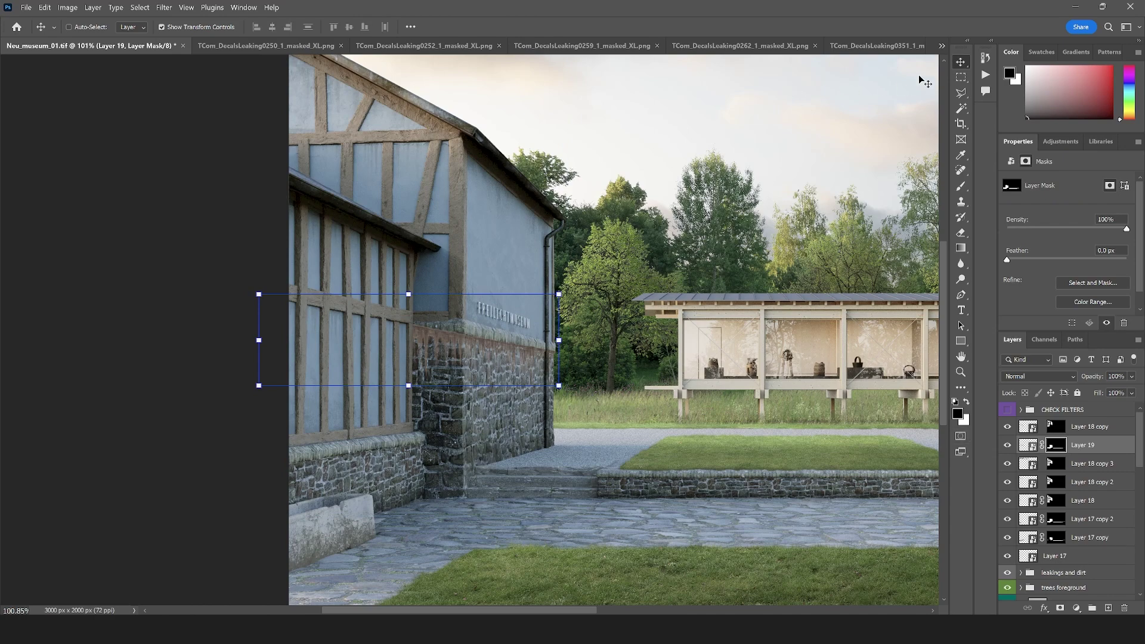
left_click(960, 78)
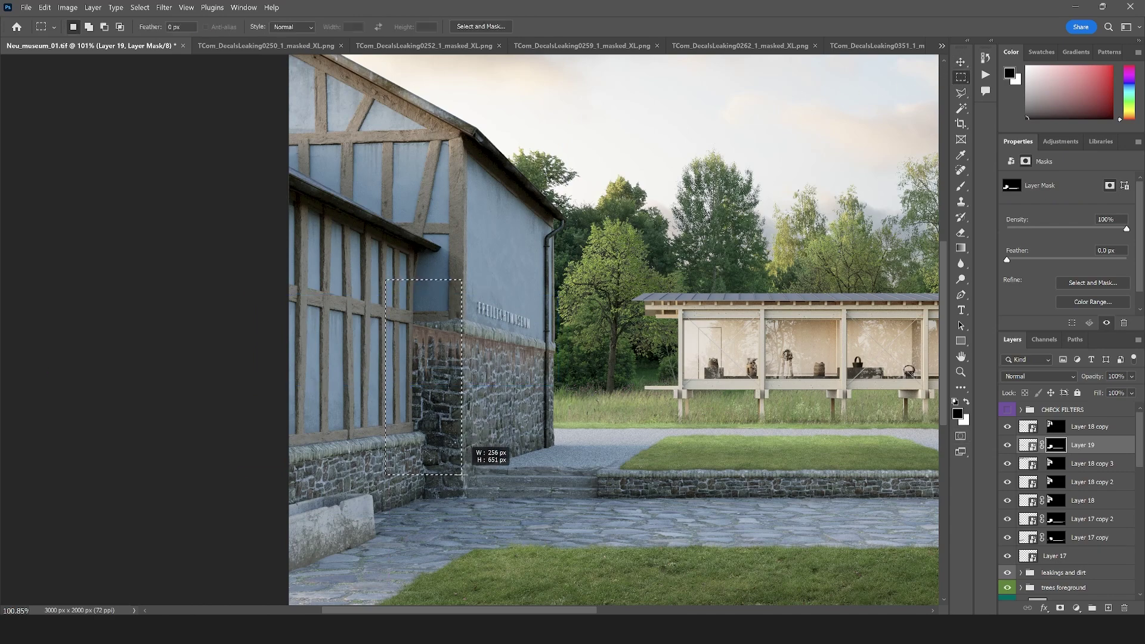
left_click_drag(462, 475, 466, 477)
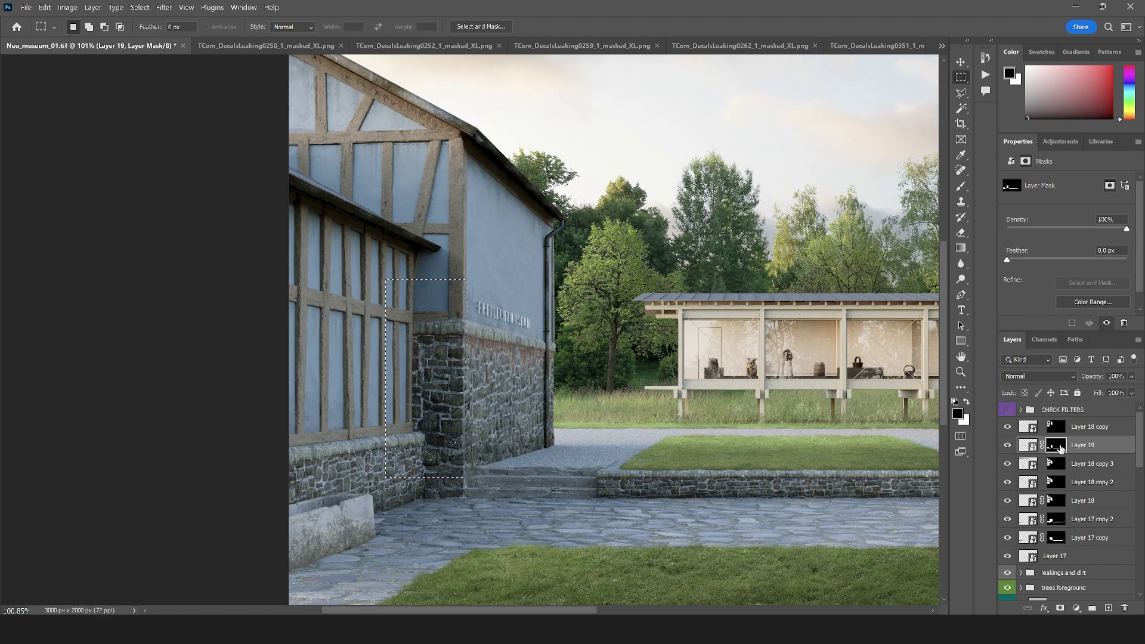
- Set Layer 19 to Multiply blending at 61% opacity
left_click(1017, 377)
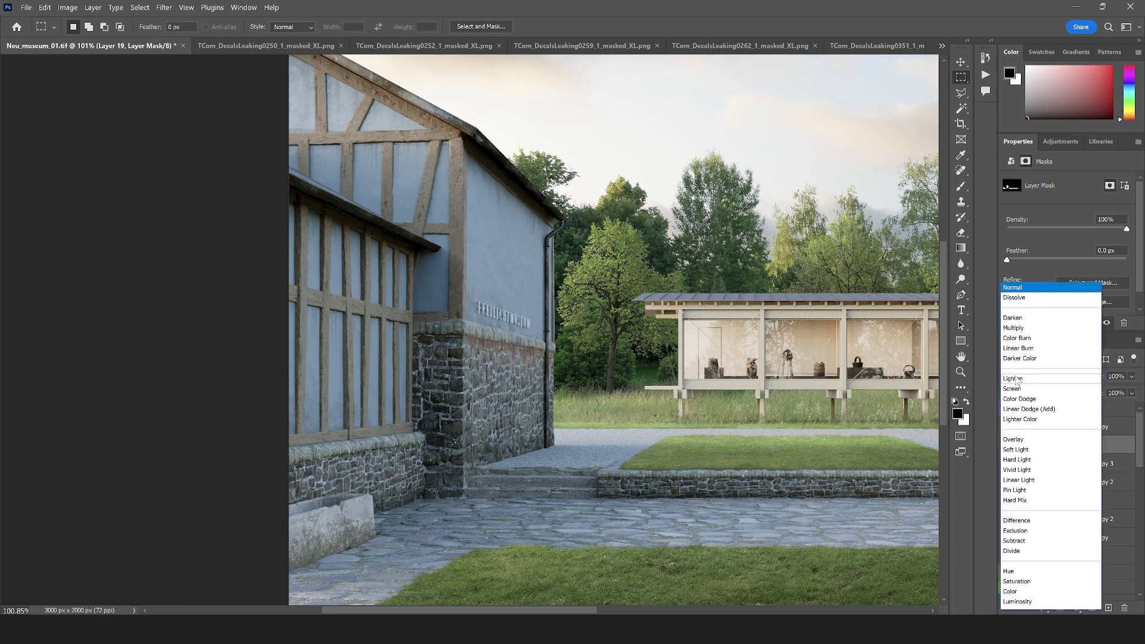
left_click(1049, 330)
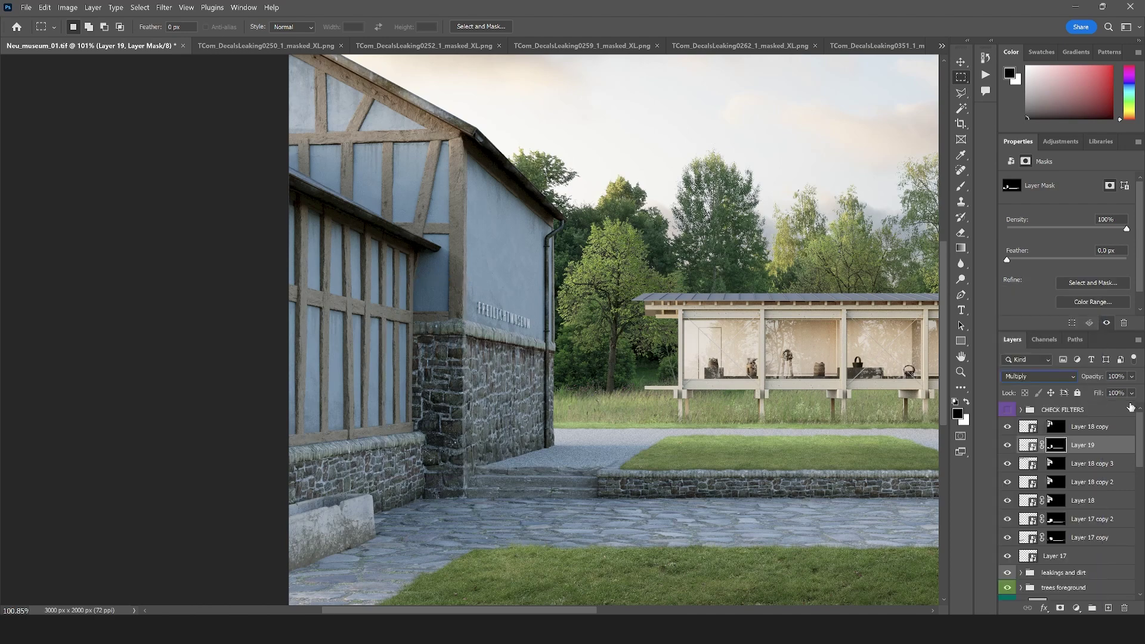
scroll(441, 389, "down", 1)
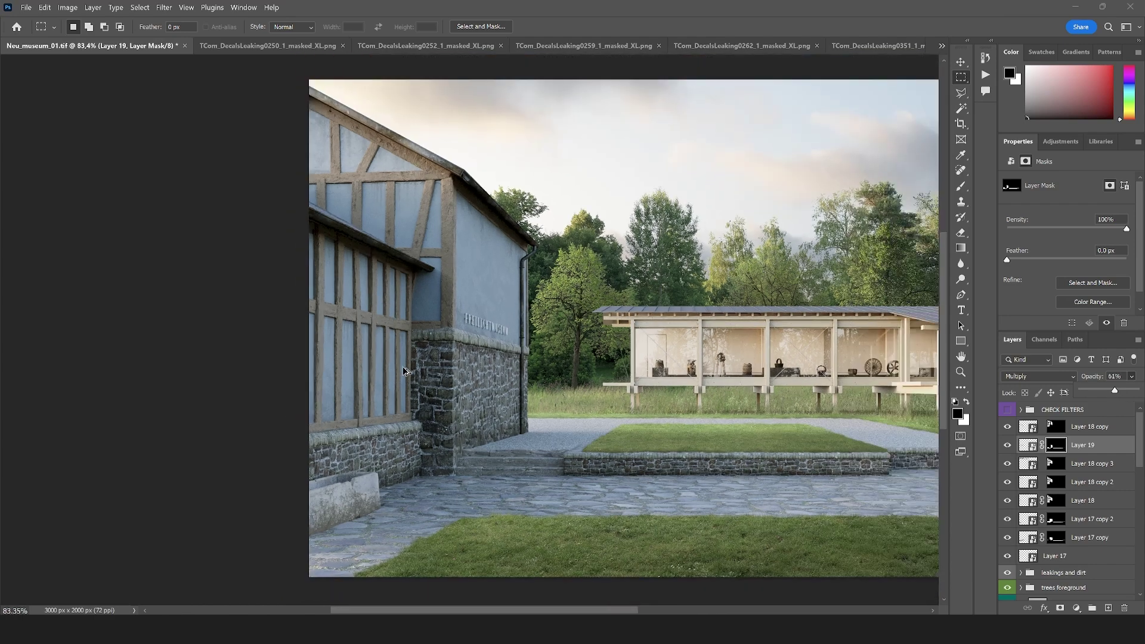
scroll(410, 391, "down", 1)
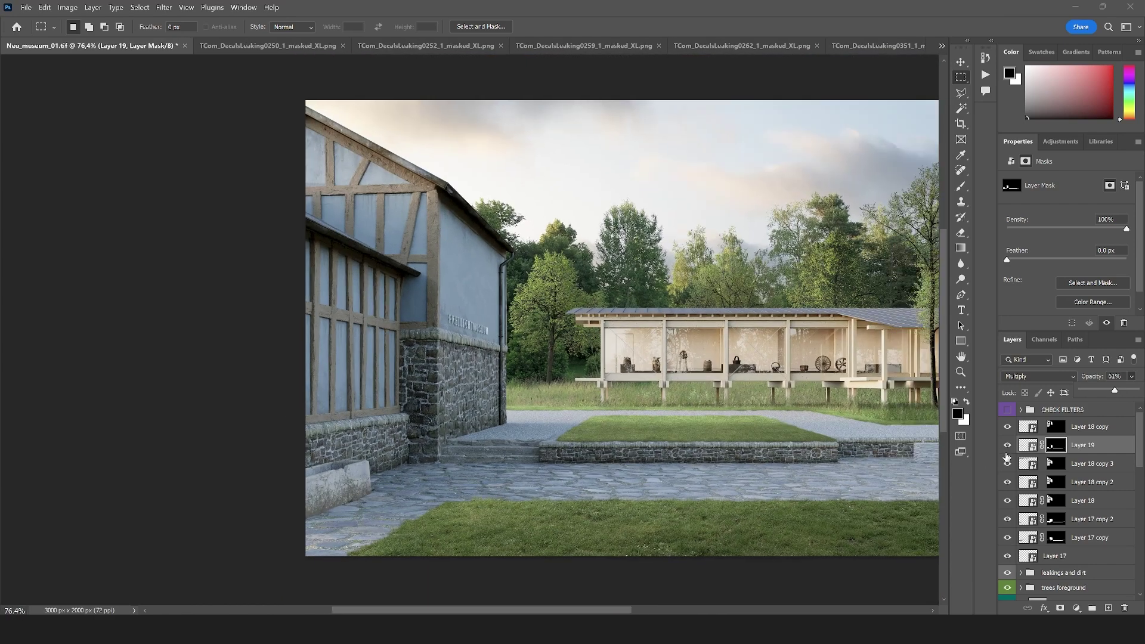
- Duplicate Layer 19 and move the copy down to the low stone wall beneath the timber facade
key("ctrl+j")
key("v")
scroll(411, 368, "up", 3)
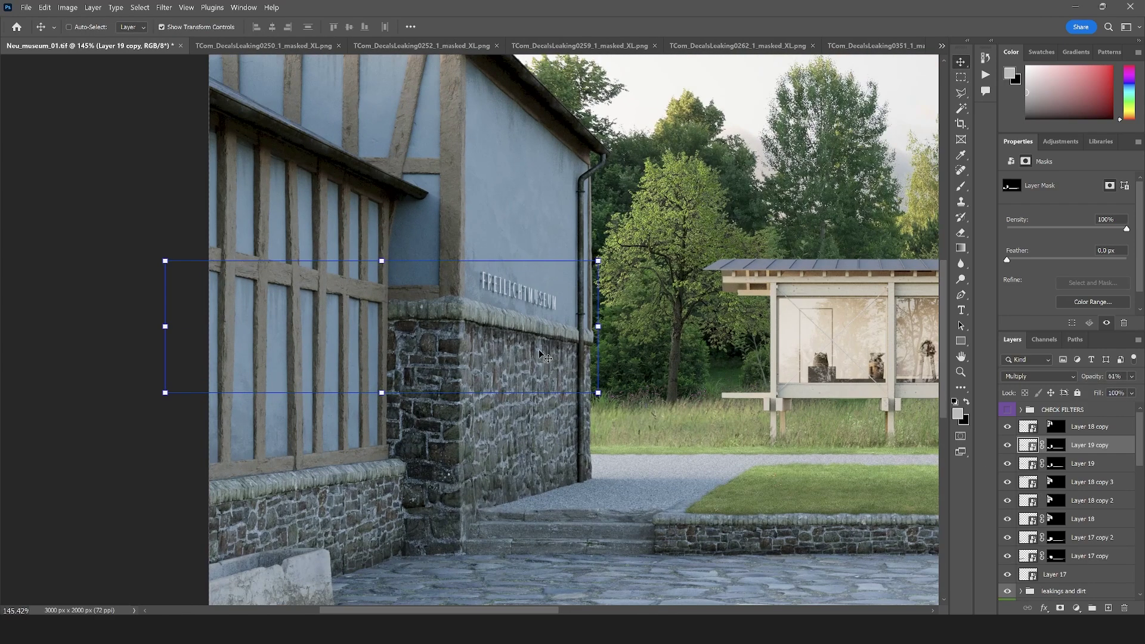
left_click_drag(690, 241, 357, 483)
- Stretch the decal copy to about 187% width and skew it vertically about -13.25° to follow the low stone wall's perspective
scroll(505, 464, "down", 6)
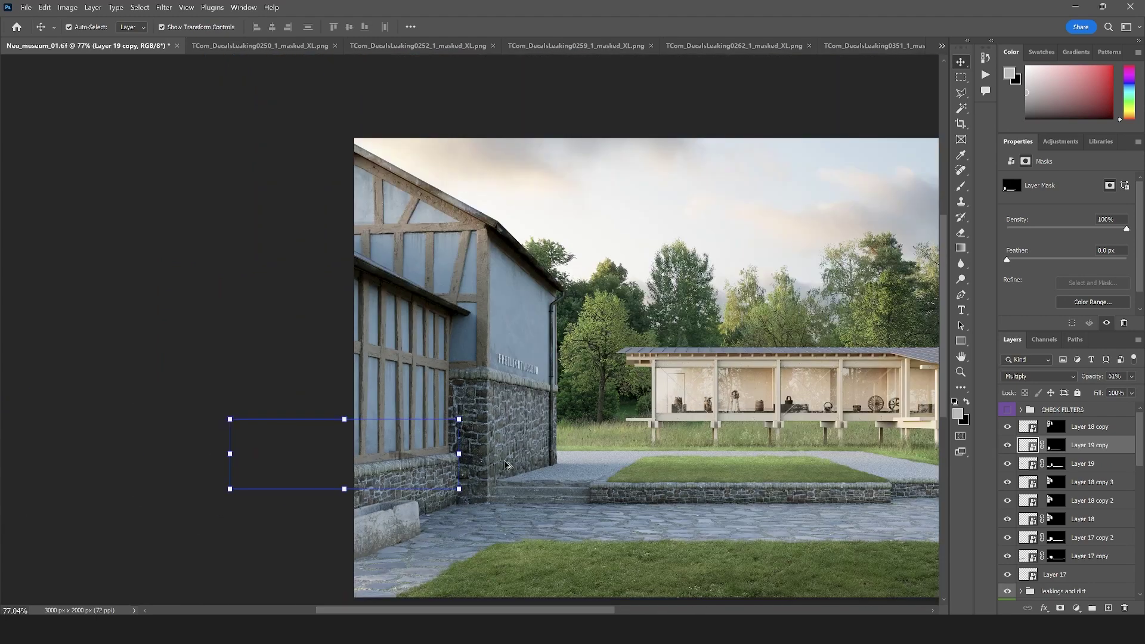
left_click_drag(223, 453, 133, 496)
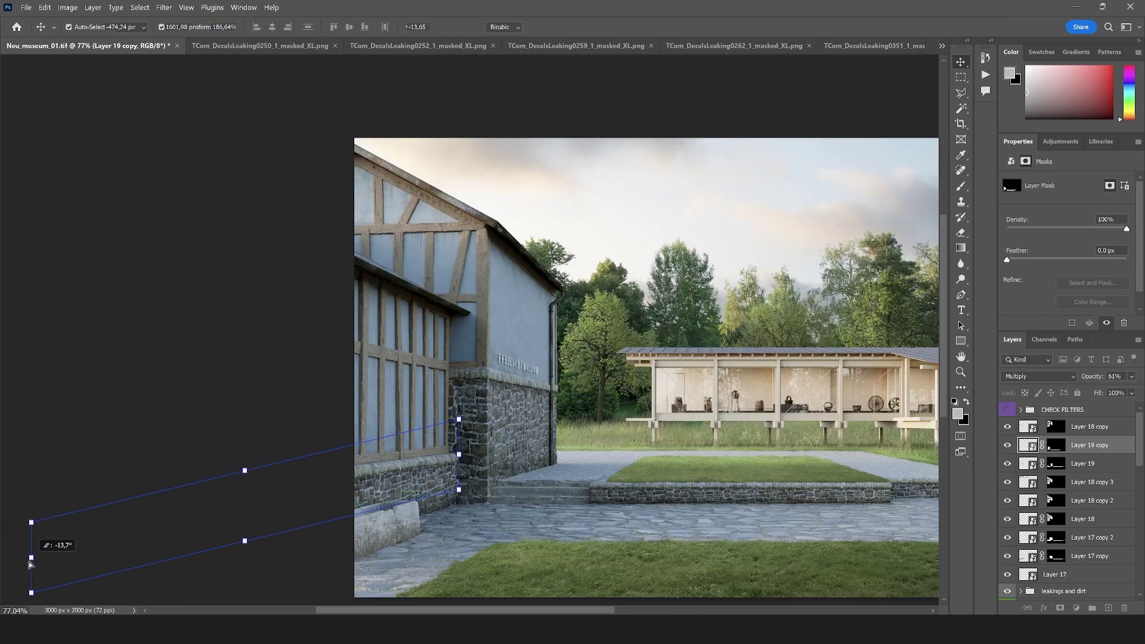
left_click_drag(30, 565, 30, 561)
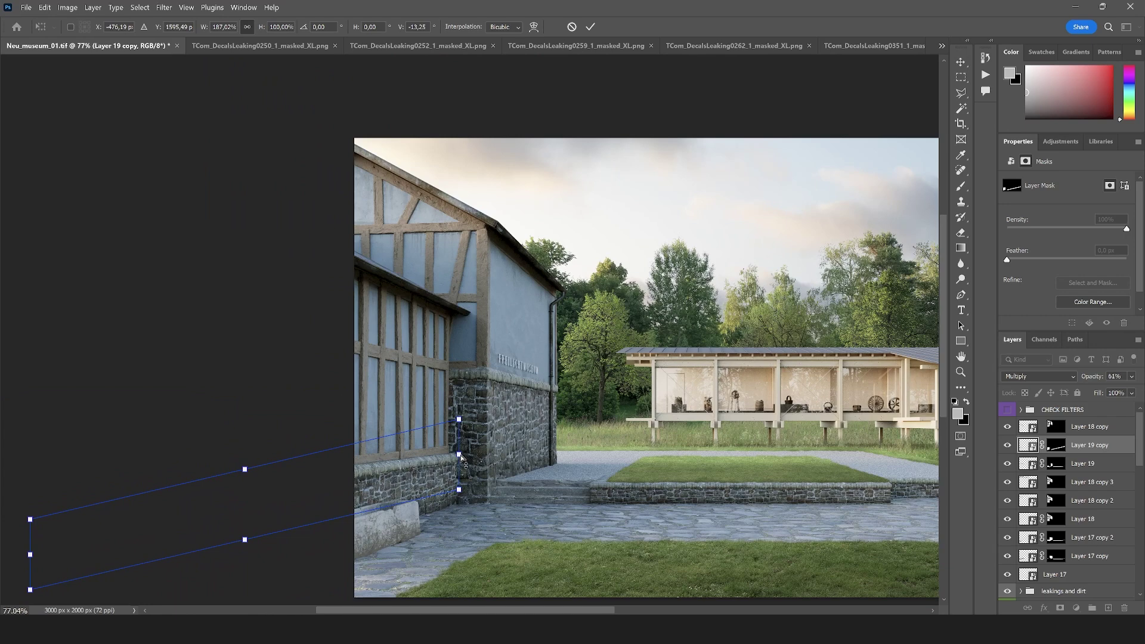
key("Return")
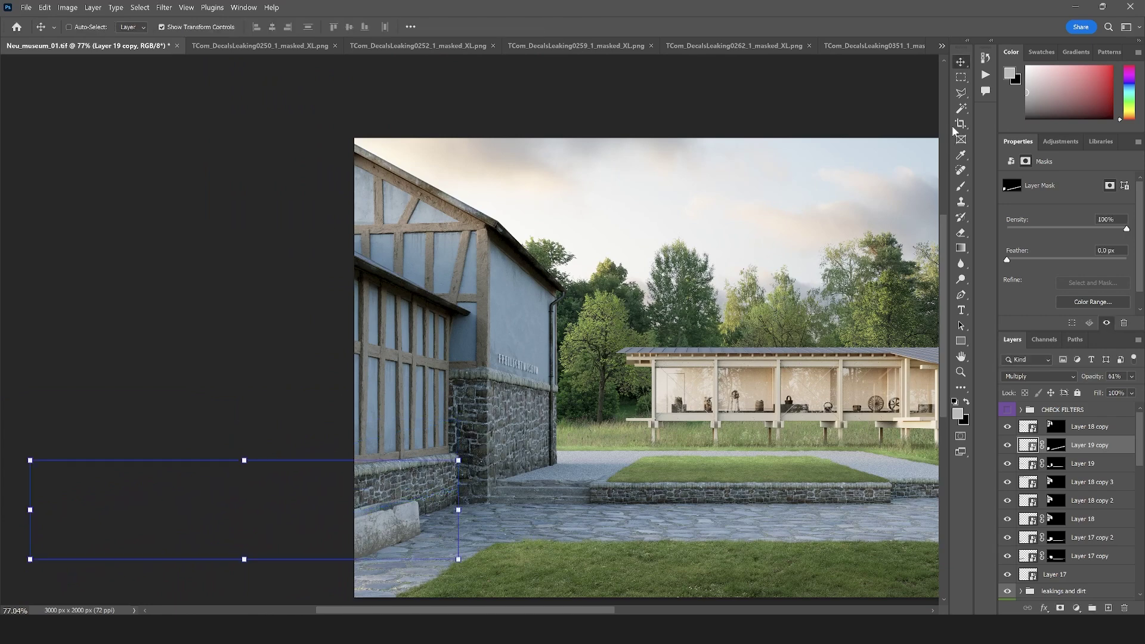
left_click(960, 93)
scroll(355, 388, "down", 4)
scroll(561, 390, "up", 4)
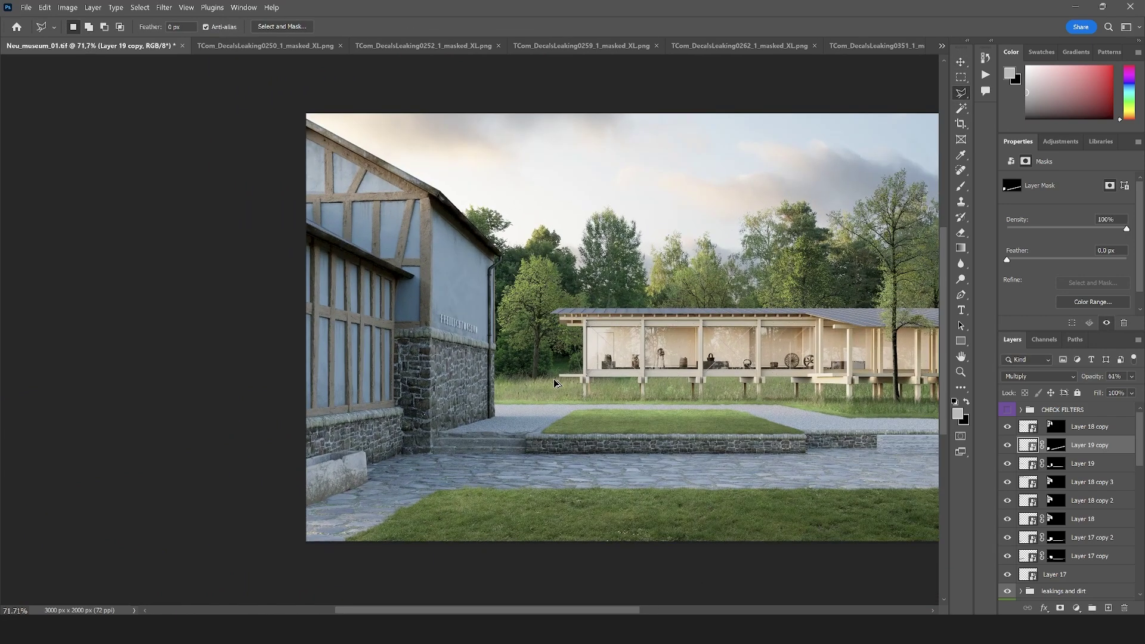
- Move the layers from Layer 18 copy through Layer 17 into the "leakings and dirt" group and collapse the group
left_click(1016, 431)
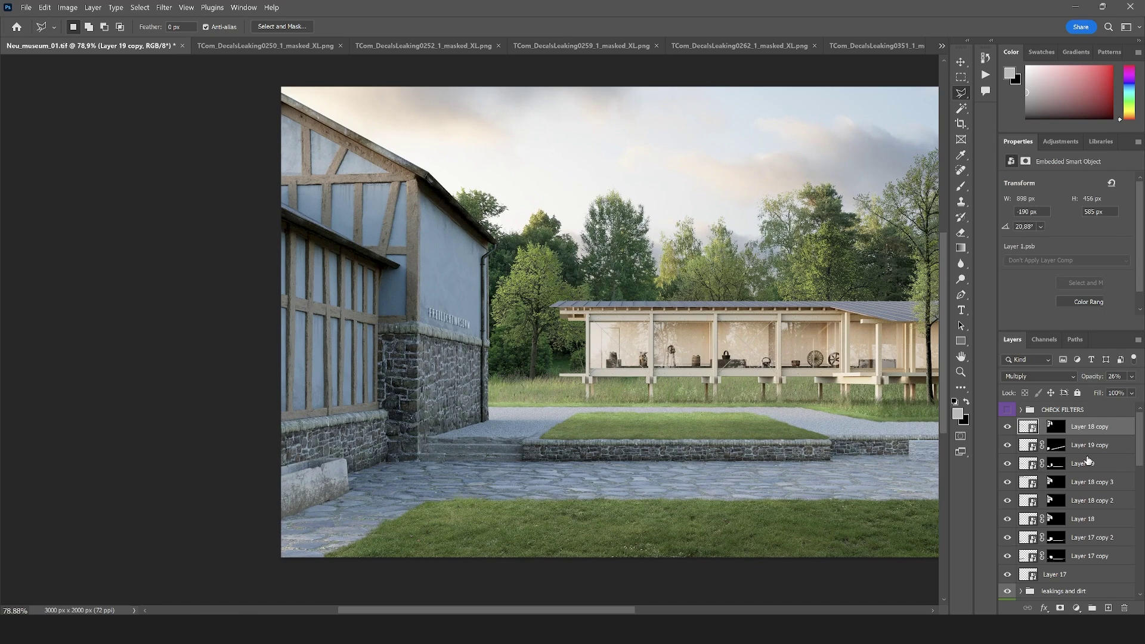
scroll(1022, 589, "down", 1)
left_click(1066, 557, "shift")
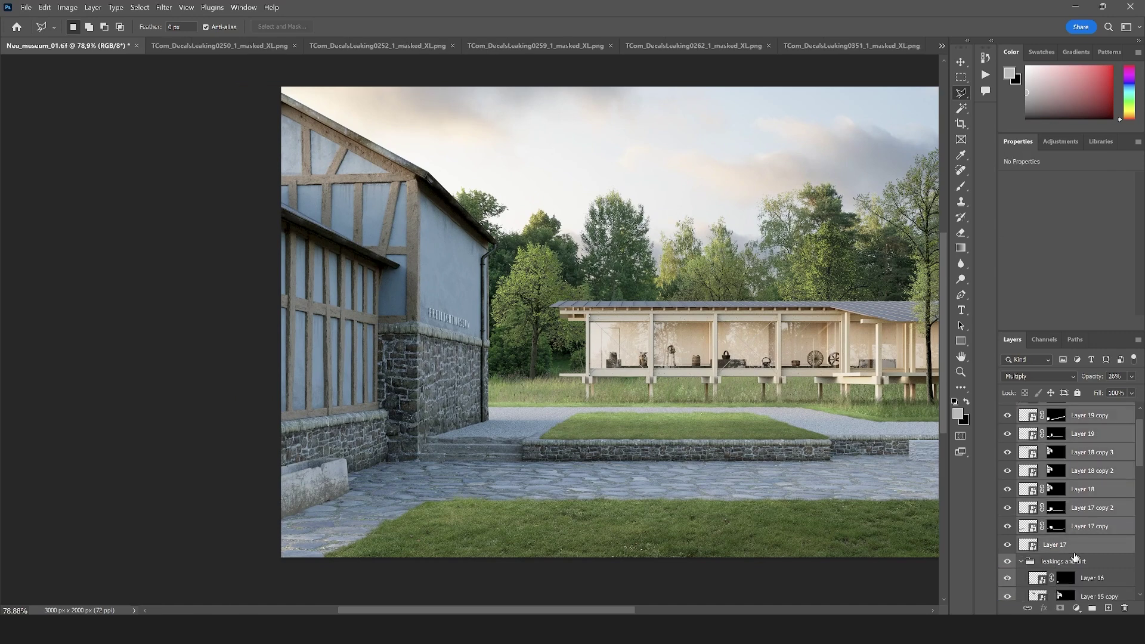
scroll(1049, 460, "up", 1)
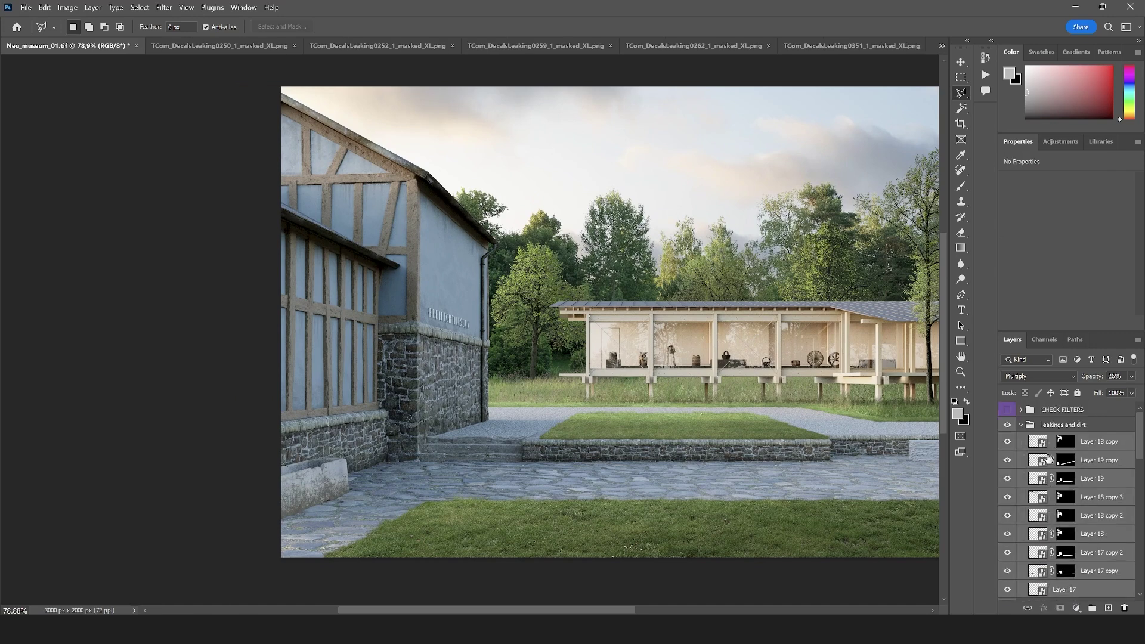
left_click(1019, 427)
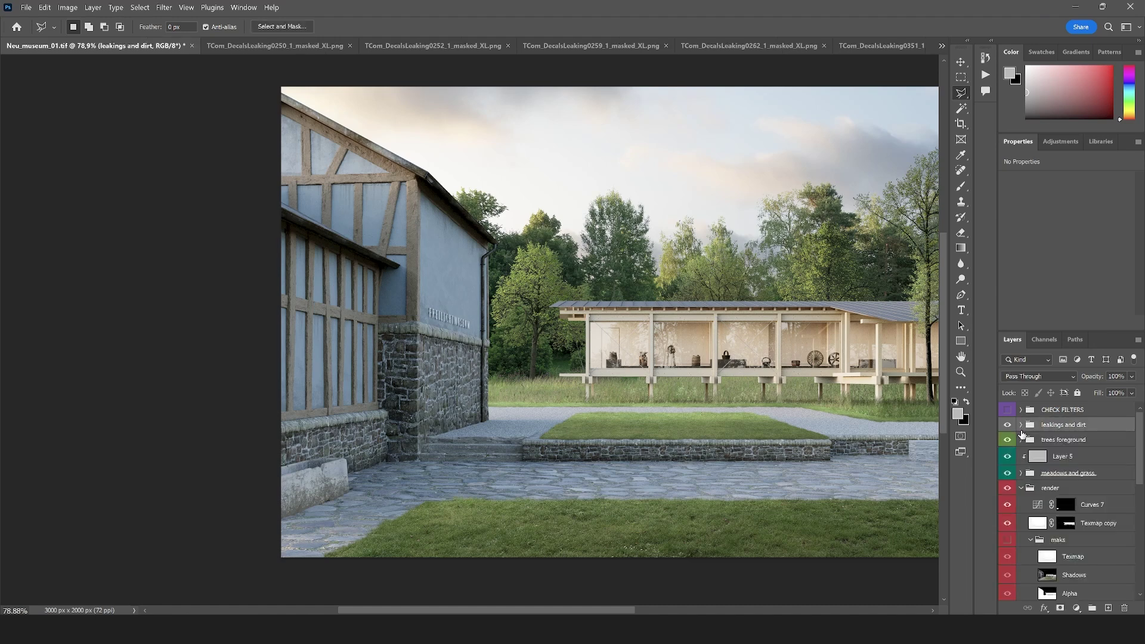
- Toggle the "leakings and dirt" group's visibility to compare the image with and without the weathering
left_click(1007, 425)
left_click(1007, 424)
left_click(1007, 424)
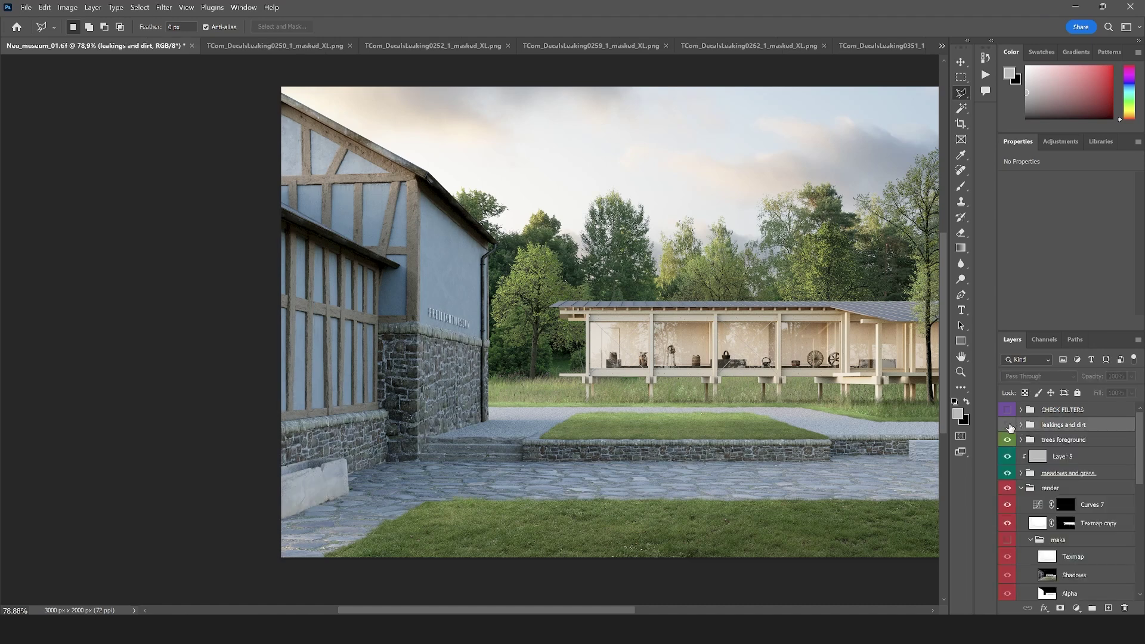
left_click(1007, 425)
left_click(1008, 425)
left_click(1008, 424)
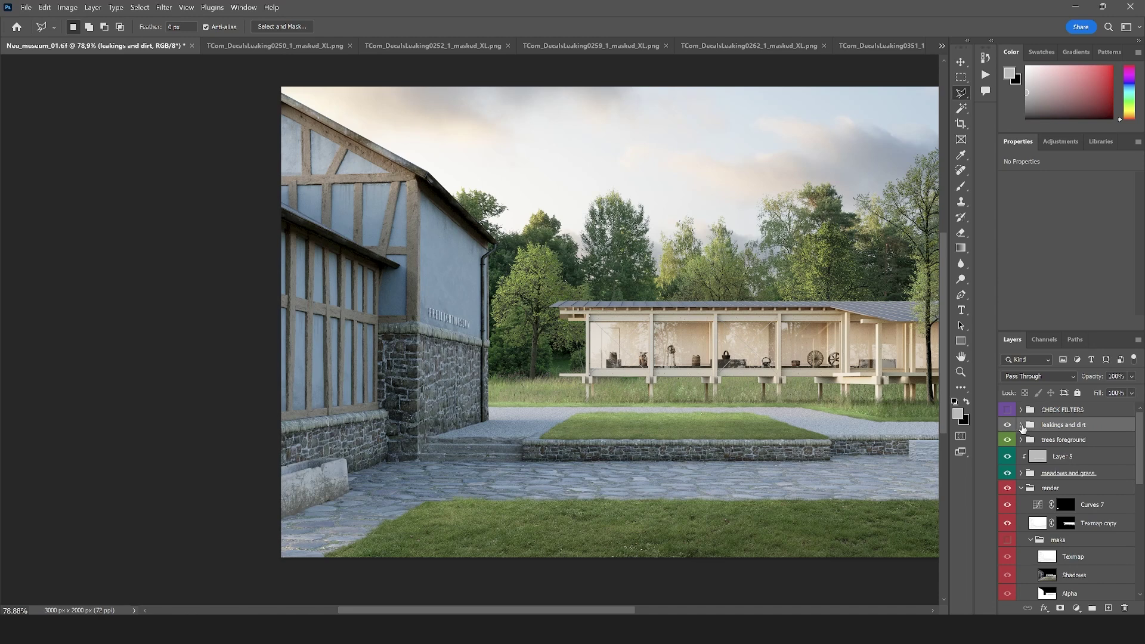
- Convert the TCom_DecalsLeaking0252 decal to a Smart Object and bring it into the museum image's "leakings and dirt" group
left_click(1021, 425)
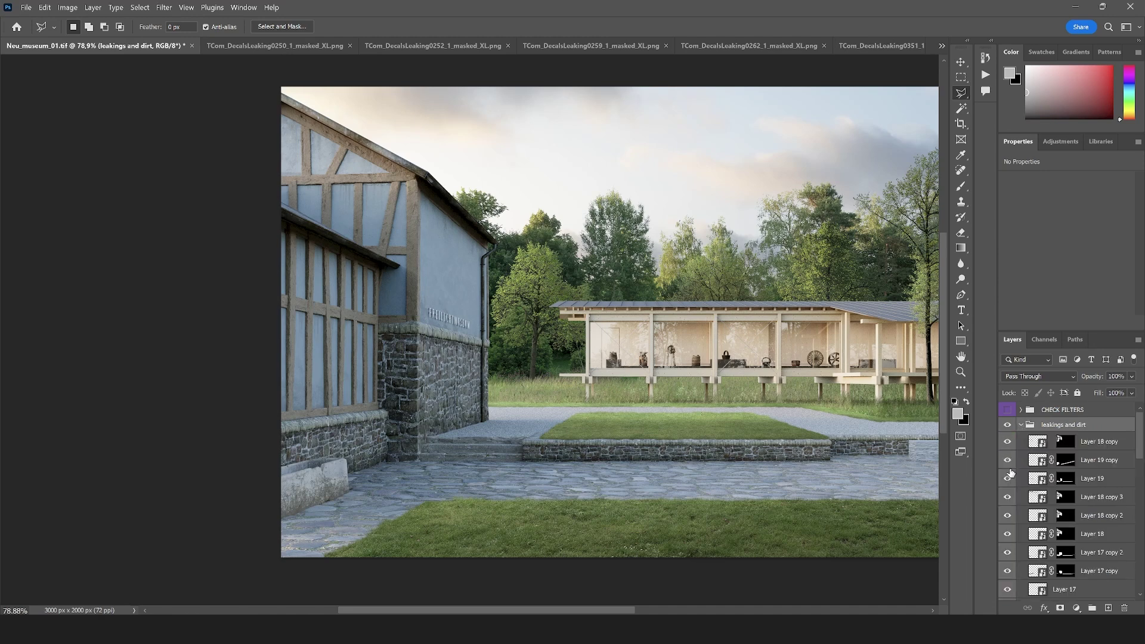
left_click(279, 48)
left_click(445, 43)
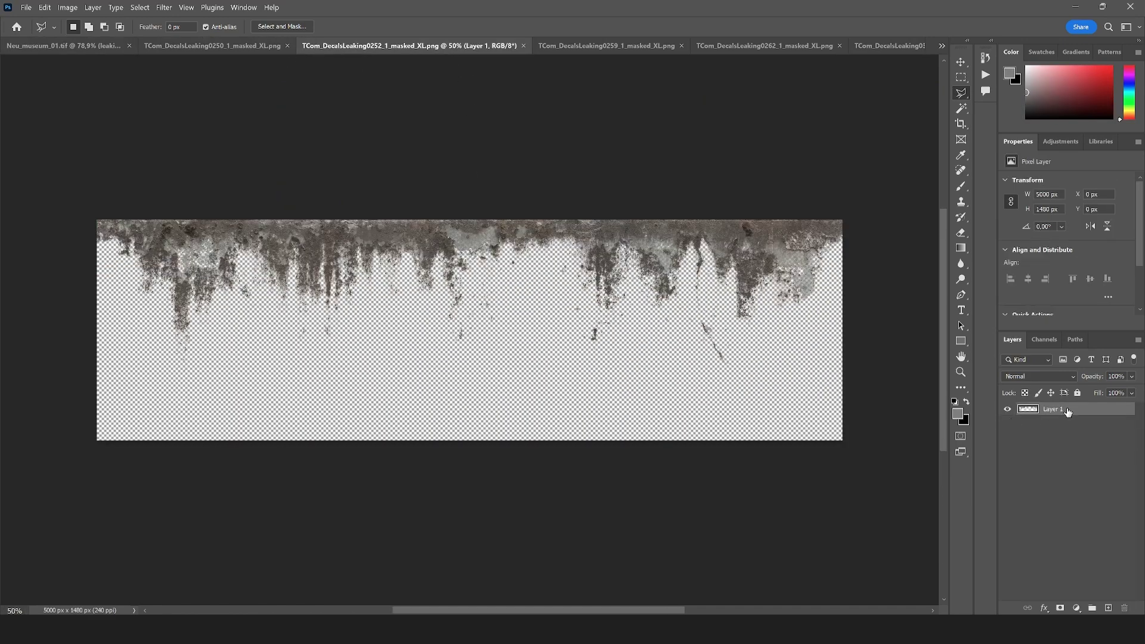
left_click(226, 48)
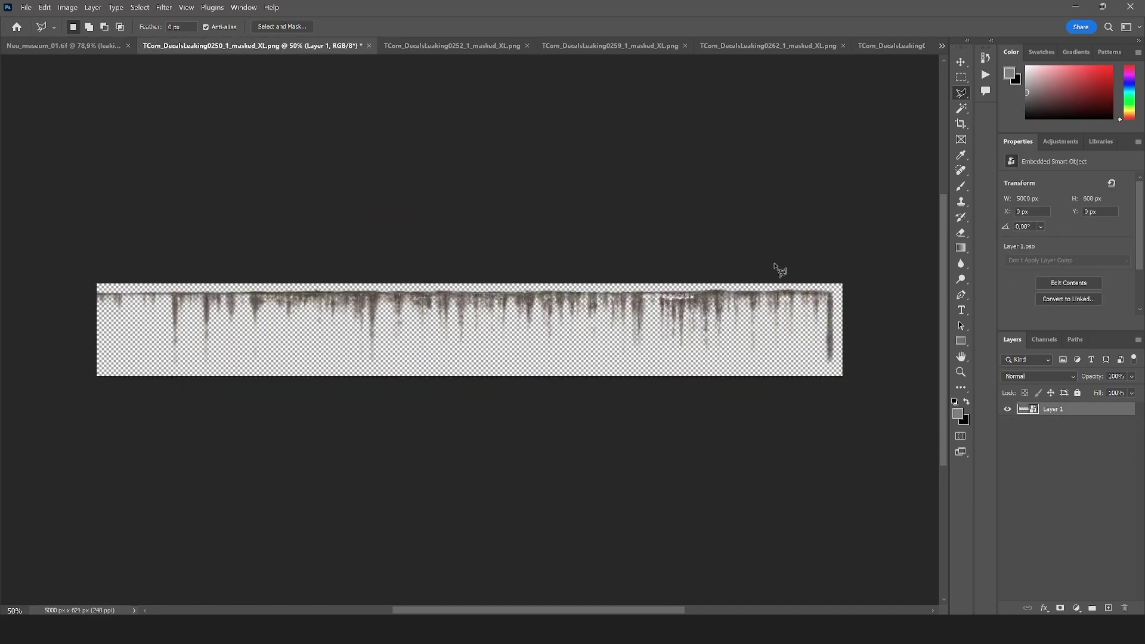
left_click(438, 46)
right_click(1048, 408)
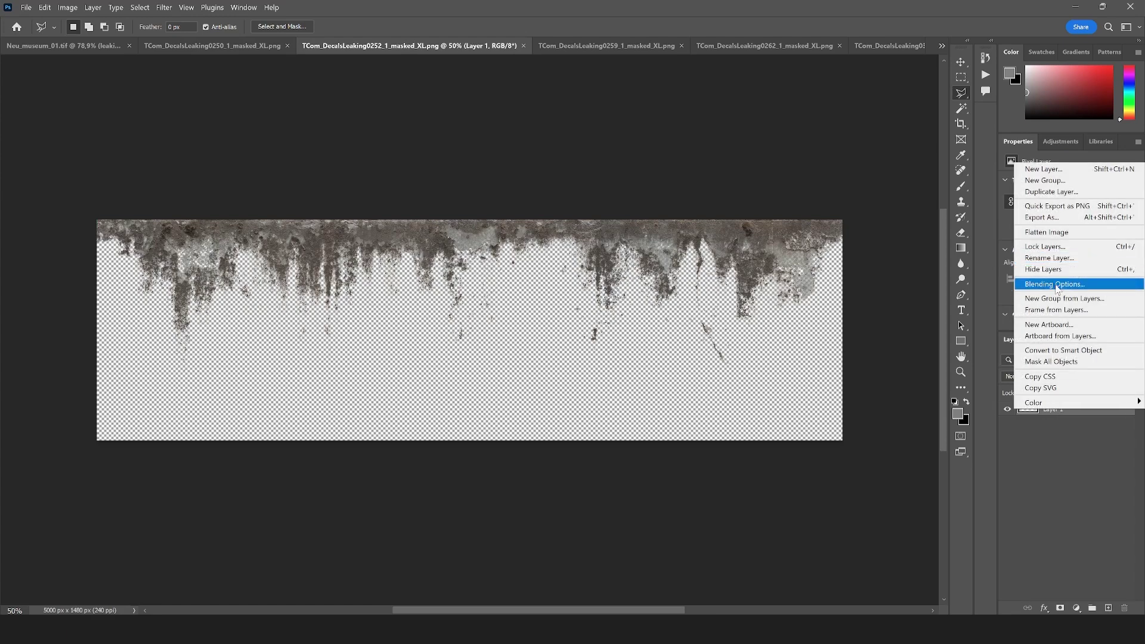
left_click(1063, 350)
key("v")
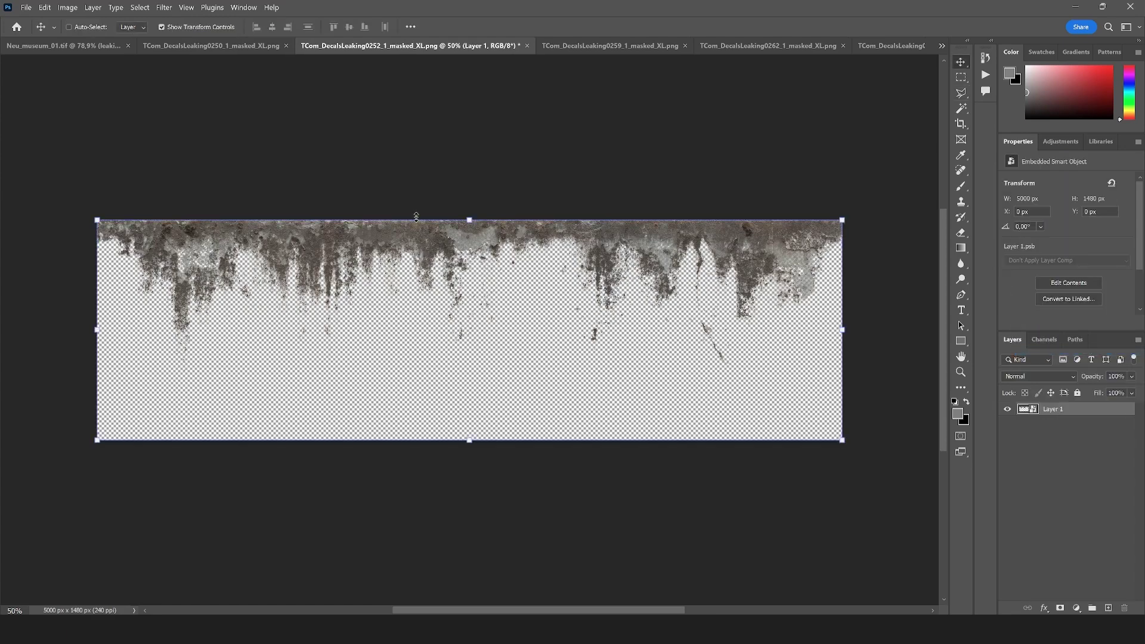
left_click_drag(417, 216, 612, 344)
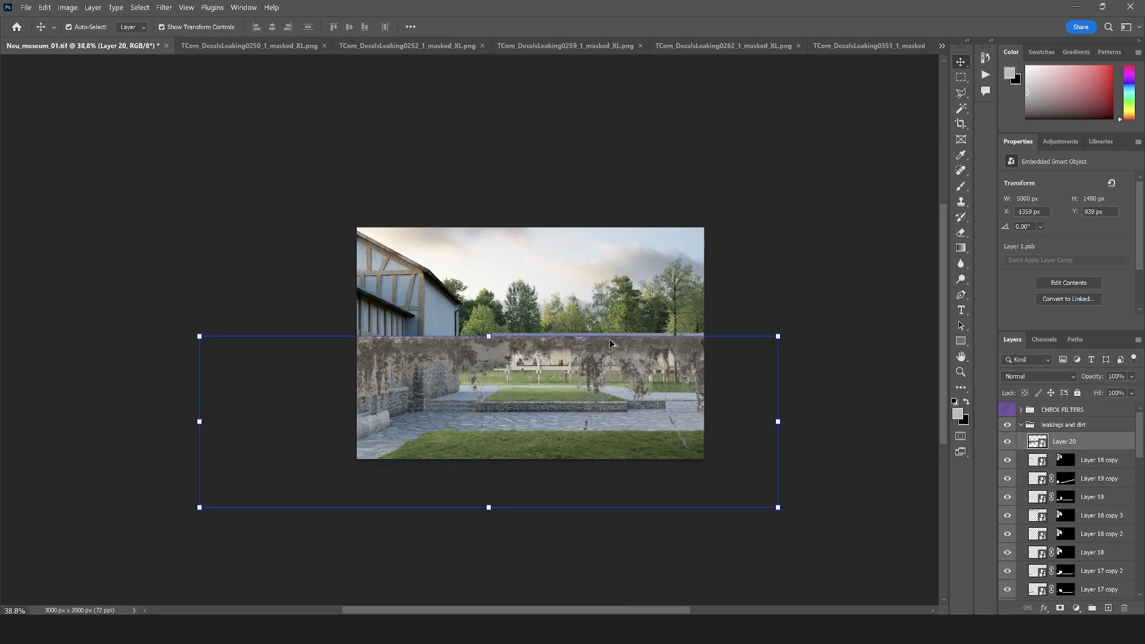
- Scale the new decal to about 733 px wide over the stone corner and mask off the part overlapping the timber wall
key("ctrl+t")
scroll(319, 390, "up", 5)
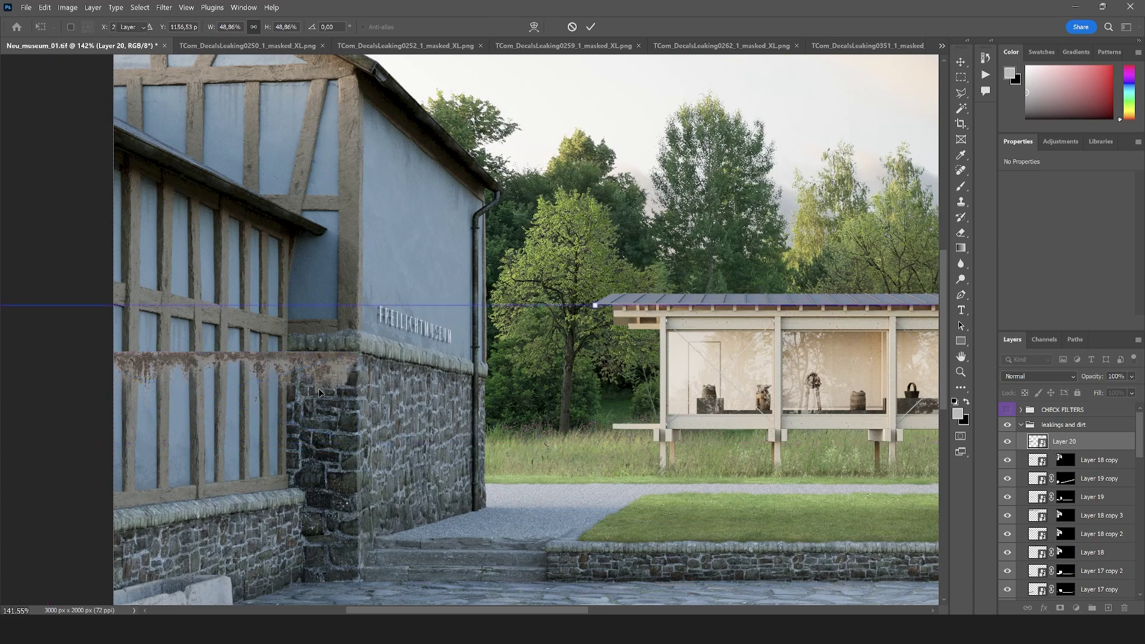
key("Return")
scroll(318, 389, "down", 2)
key("m")
left_click(1060, 607)
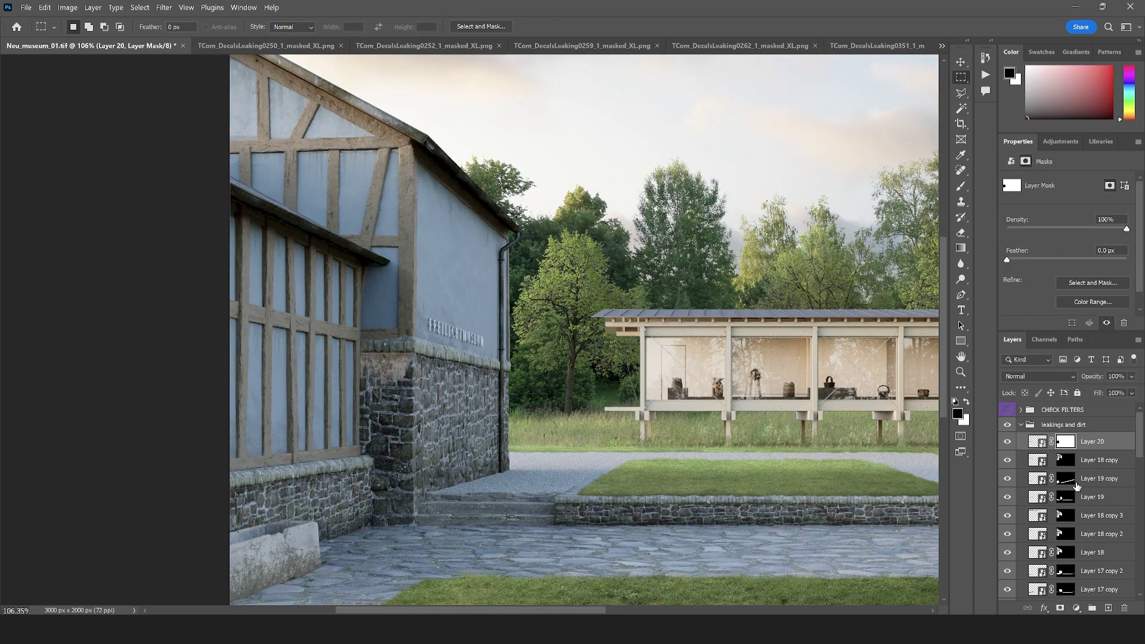
- Set Layer 20 to Multiply blending at 35% opacity
left_click(1039, 377)
left_click(1027, 326)
left_click_drag(1114, 393, 1101, 392)
scroll(716, 387, "down", 4)
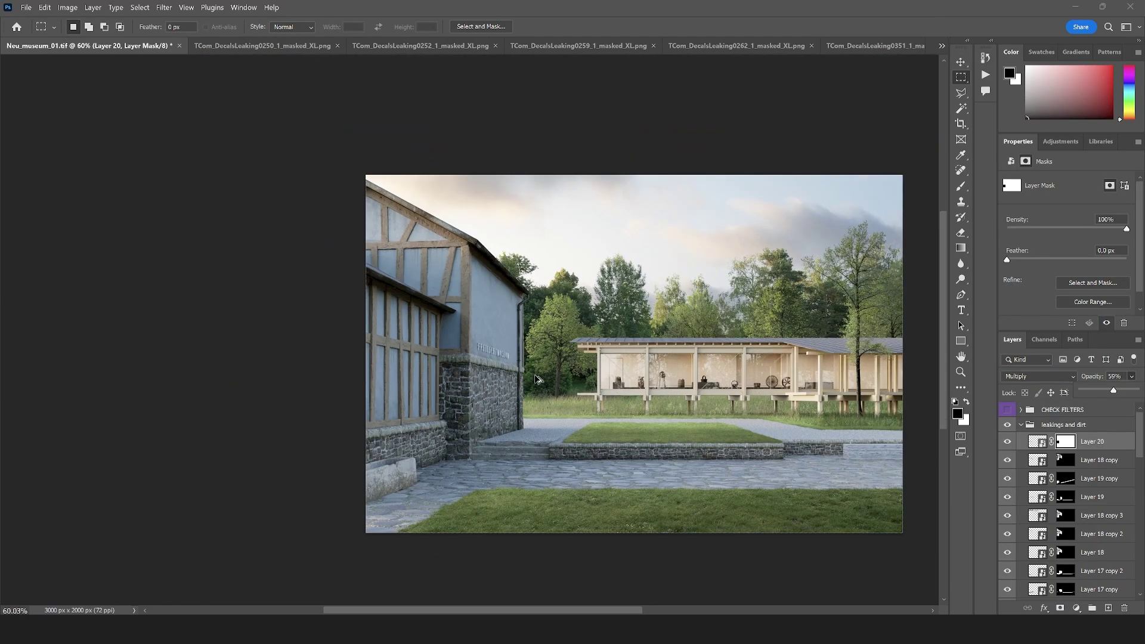
scroll(716, 388, "up", 6)
- Duplicate Layer 20, delete the copy's layer mask, and move the copy up to the timber-framed upper wall
key("ctrl+j")
right_click(1057, 454)
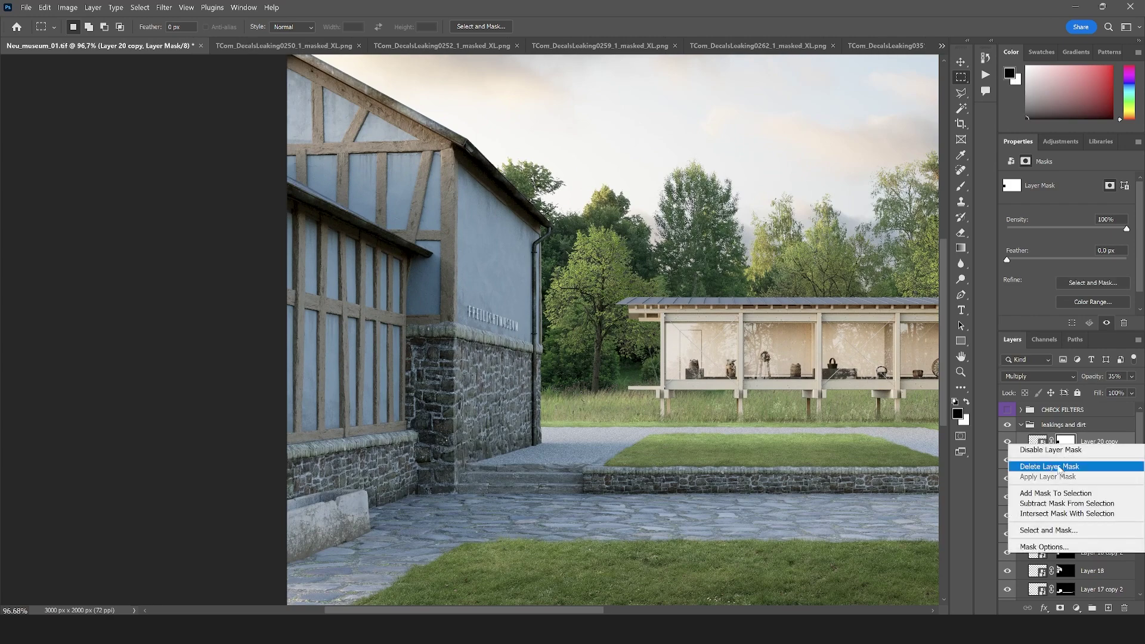
left_click(1073, 487)
key("v")
scroll(370, 179, "down", 4)
scroll(425, 258, "up", 3)
scroll(424, 254, "up", 4)
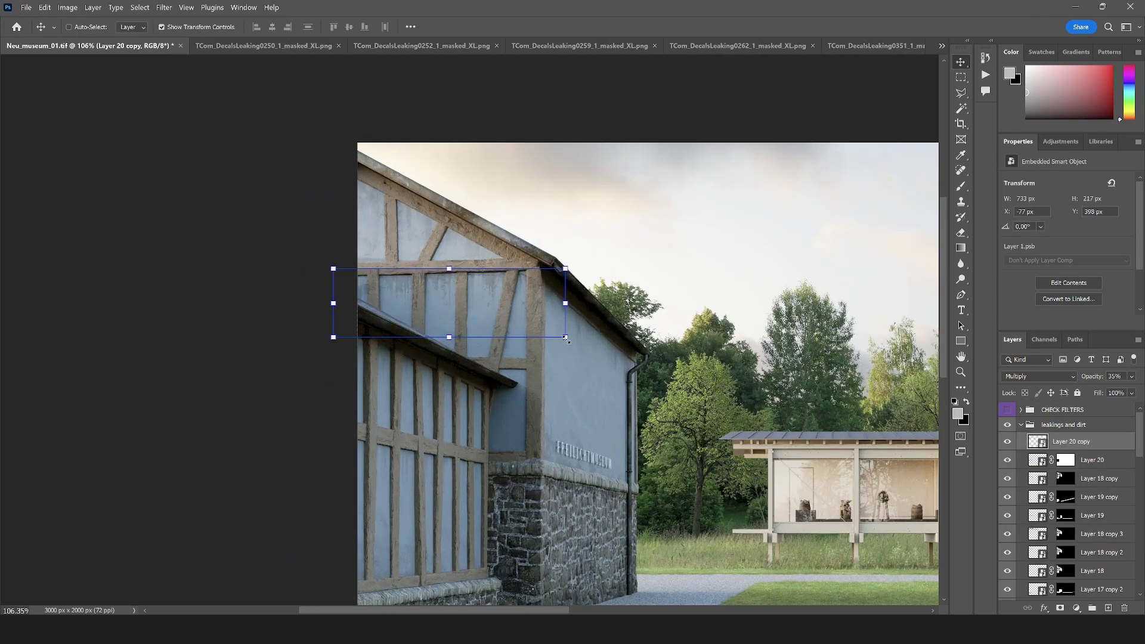
- Enlarge the decal copy to about 2257 by 668 px and position it across the building's upper plaster walls
left_click_drag(566, 337, 783, 402)
left_click_drag(653, 342, 390, 322)
left_click_drag(521, 248, 650, 211)
left_click_drag(534, 289, 408, 352)
left_click_drag(536, 263, 660, 220)
left_click_drag(499, 345, 499, 394)
key("Return")
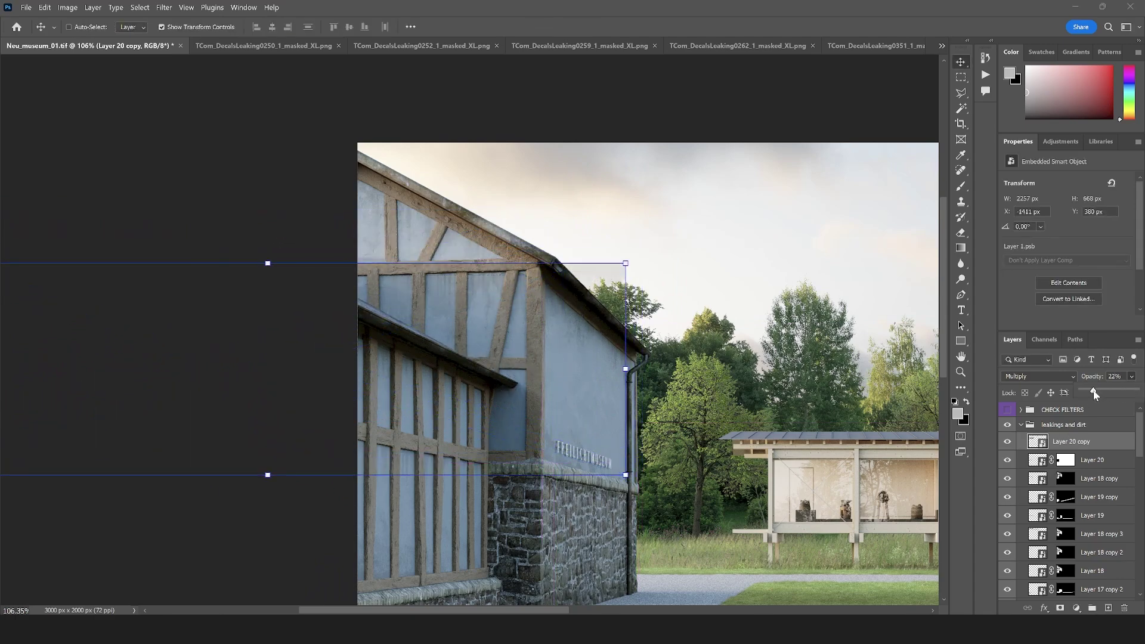
- Mask Layer 20 copy with the existing plaster-wall mask and reduce its opacity to 18%
key("l")
left_click_drag(1065, 534, 1065, 441)
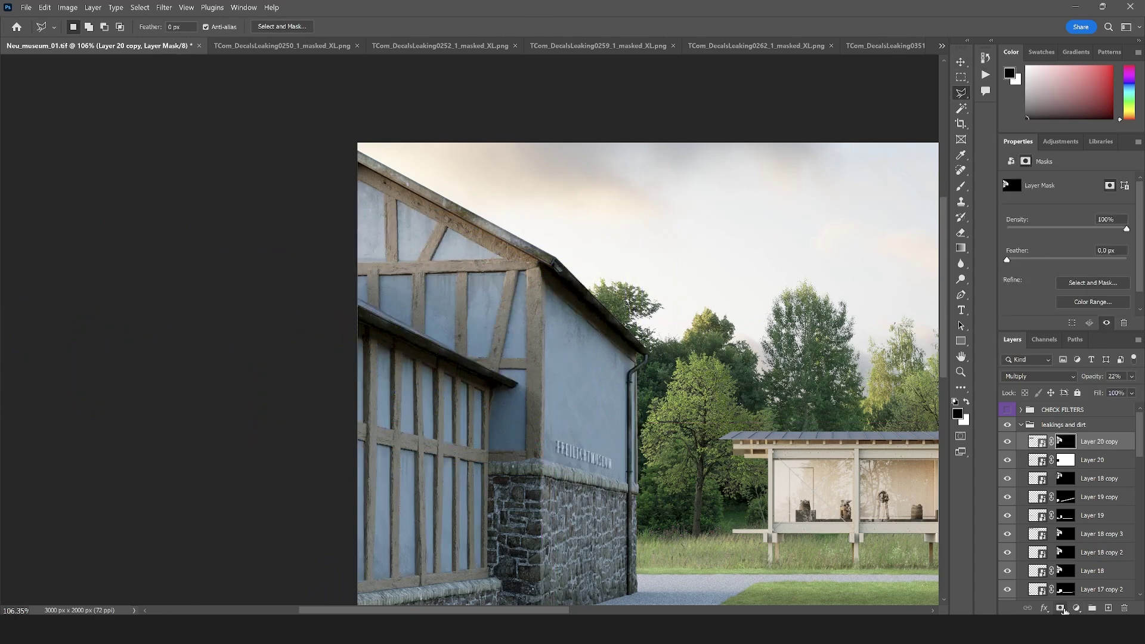
scroll(416, 310, "down", 3)
scroll(416, 311, "up", 2)
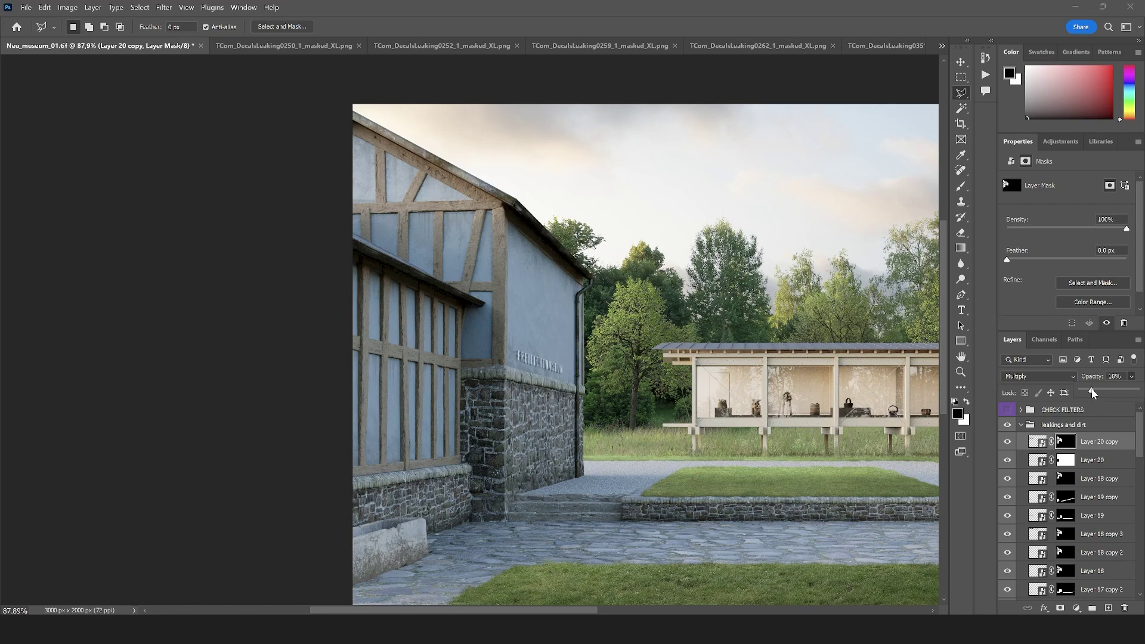
scroll(357, 298, "down", 2)
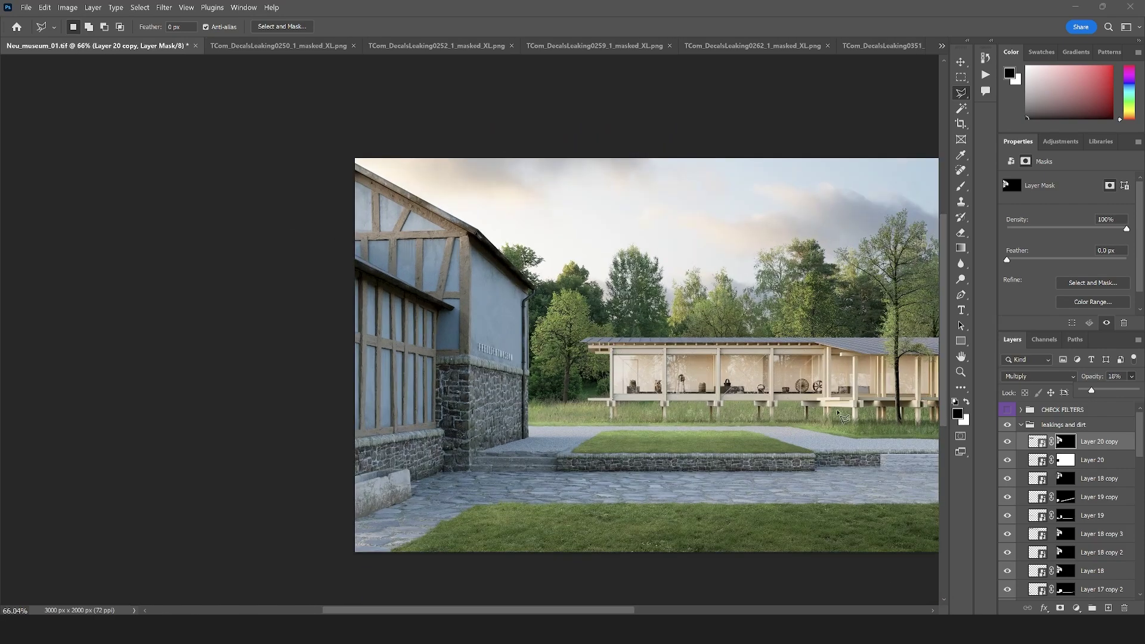
- Move the Layer 20 copy decal up over the gable, to about X -1783 px, Y 23 px, leaving its mask in place
key("v")
key("ctrl+2")
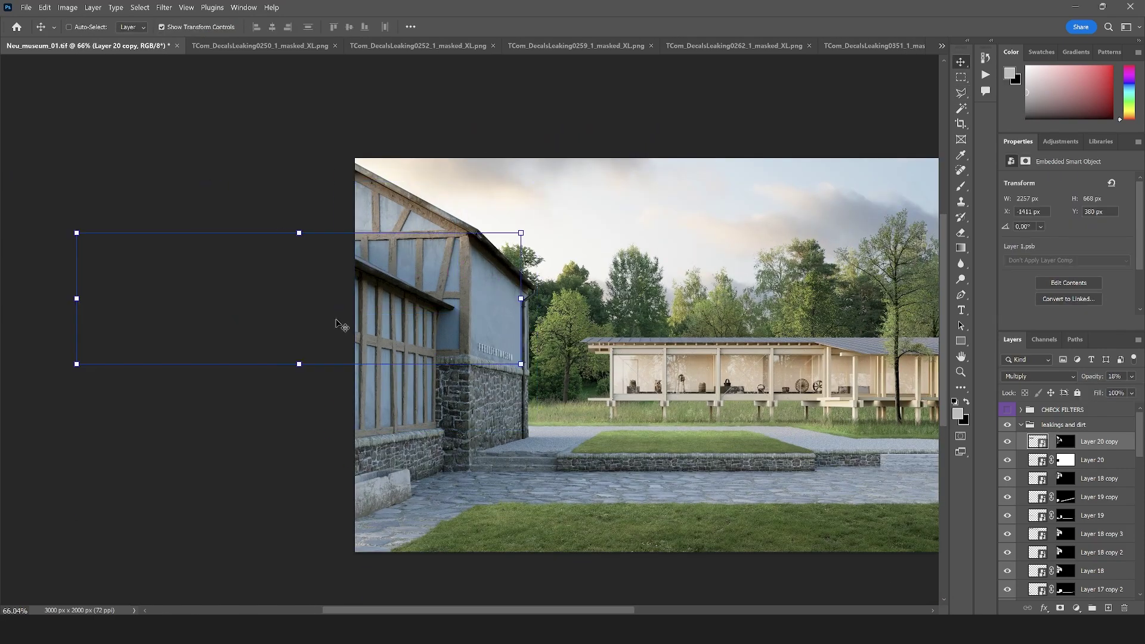
scroll(337, 323, "up", 5)
left_click_drag(596, 394, 286, 90)
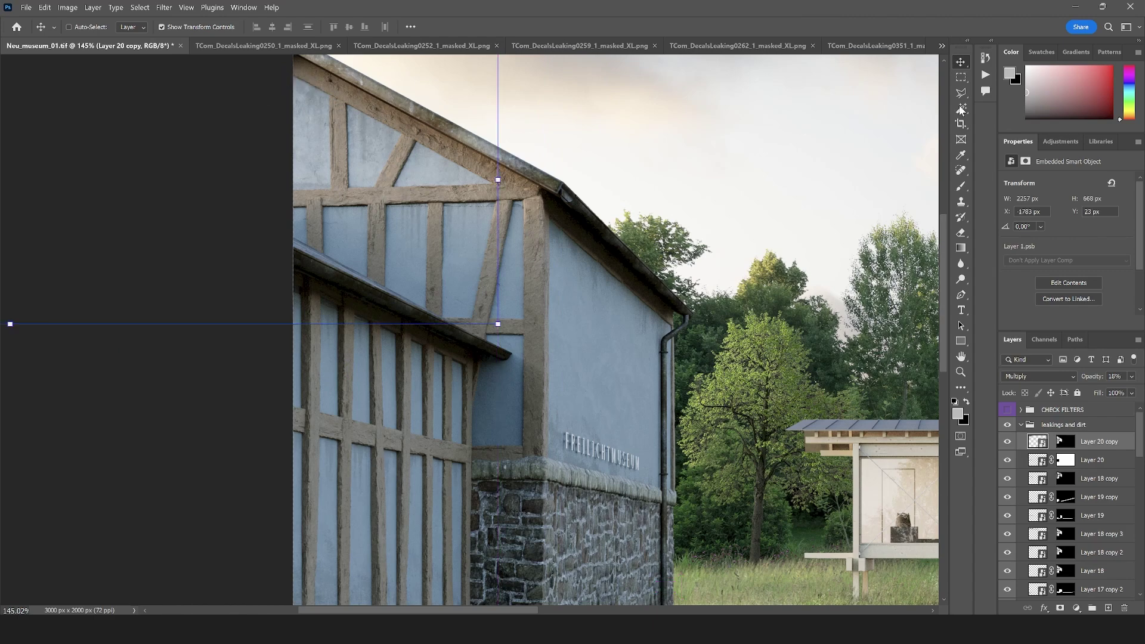
key("l")
scroll(343, 199, "down", 4)
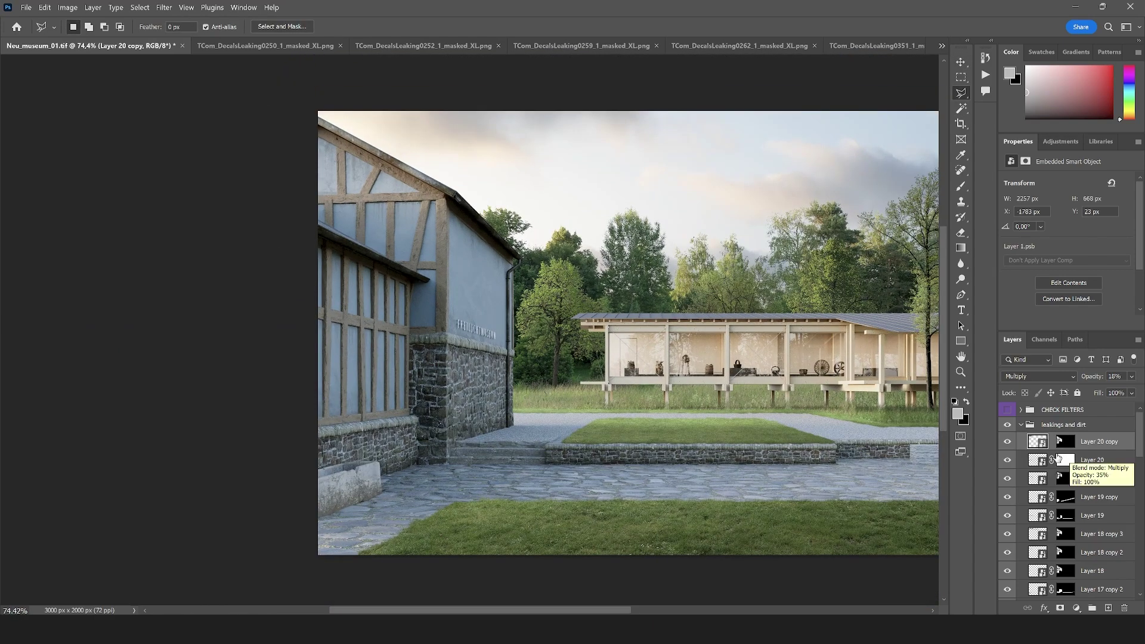
- Convert the layer in TCom_DecalsLeaking0262_1_masked_XL.png to a Smart Object and bring it into Neu_museum_01.tif
key("ctrl+Tab")
key("ctrl+Tab")
key("ctrl+Tab")
key("ctrl+Tab")
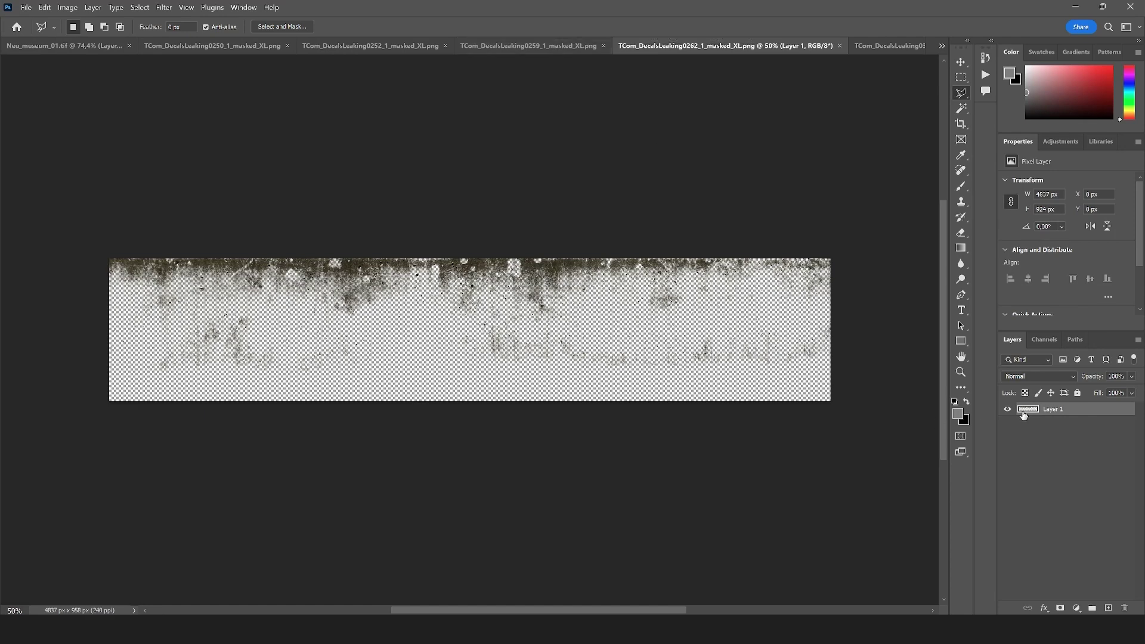
right_click(1041, 411)
left_click(1071, 350)
key("v")
left_click_drag(513, 342, 635, 427)
left_click(627, 279)
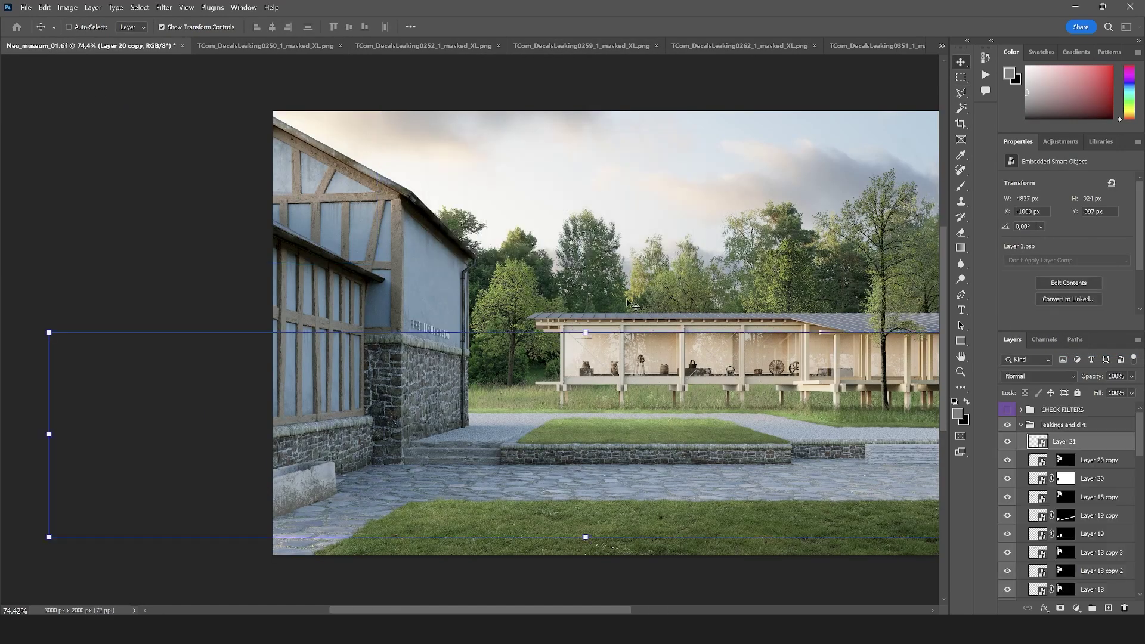
- Scale and distort the new decal to about 1087 by 640 px over the building's stone base, following its perspective
scroll(527, 333, "down", 4)
left_click_drag(874, 332, 365, 415)
scroll(555, 364, "up", 5)
left_click_drag(347, 439, 362, 358)
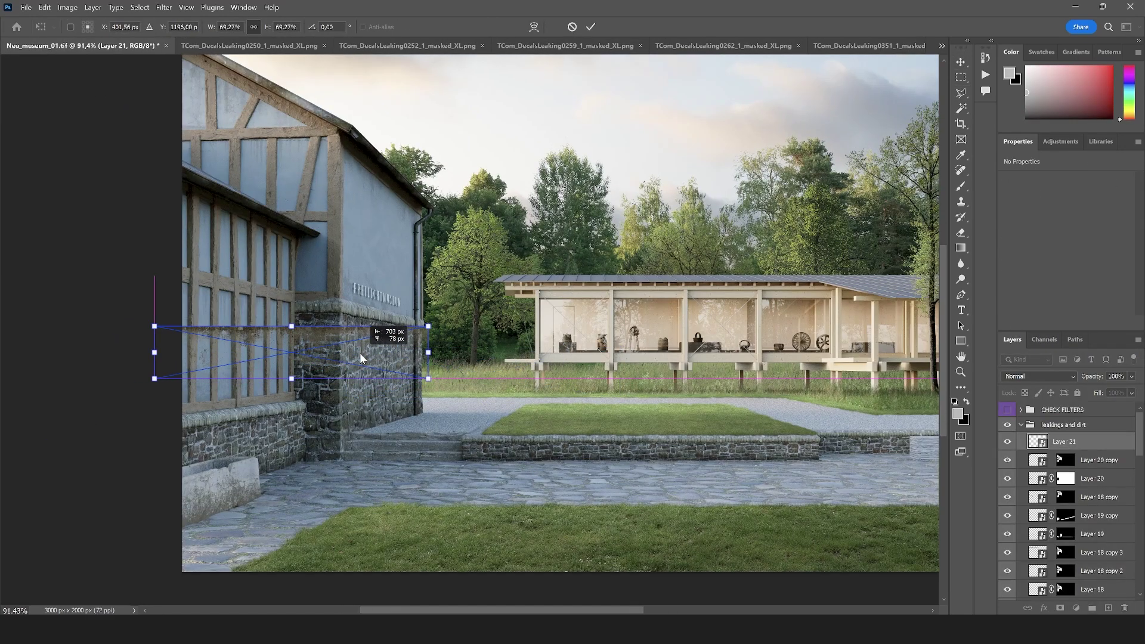
left_click_drag(154, 380, 143, 449)
left_click_drag(428, 378, 421, 412)
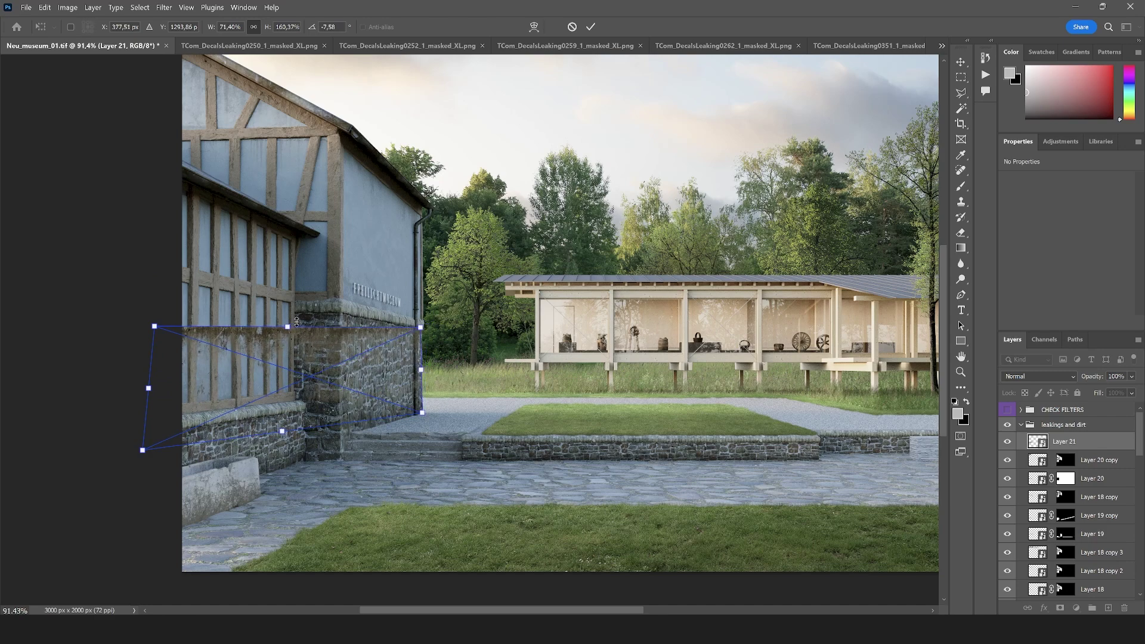
left_click_drag(155, 327, 128, 276)
key("Return")
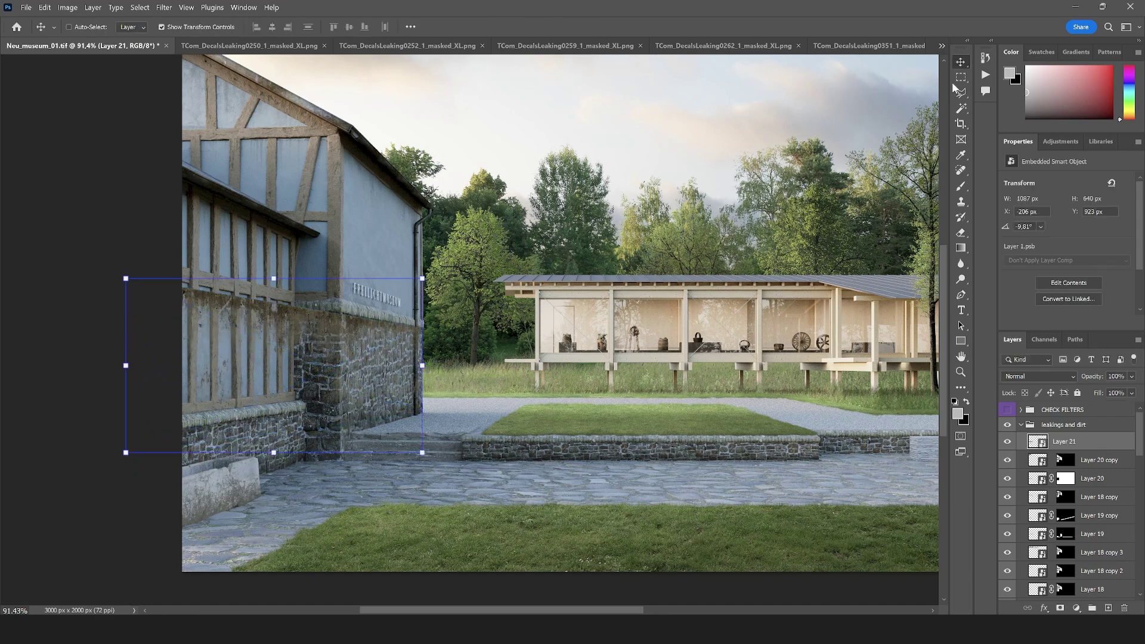
- Mask Layer 21 to the stone walls and set it to Multiply blending at 39% opacity
key("l")
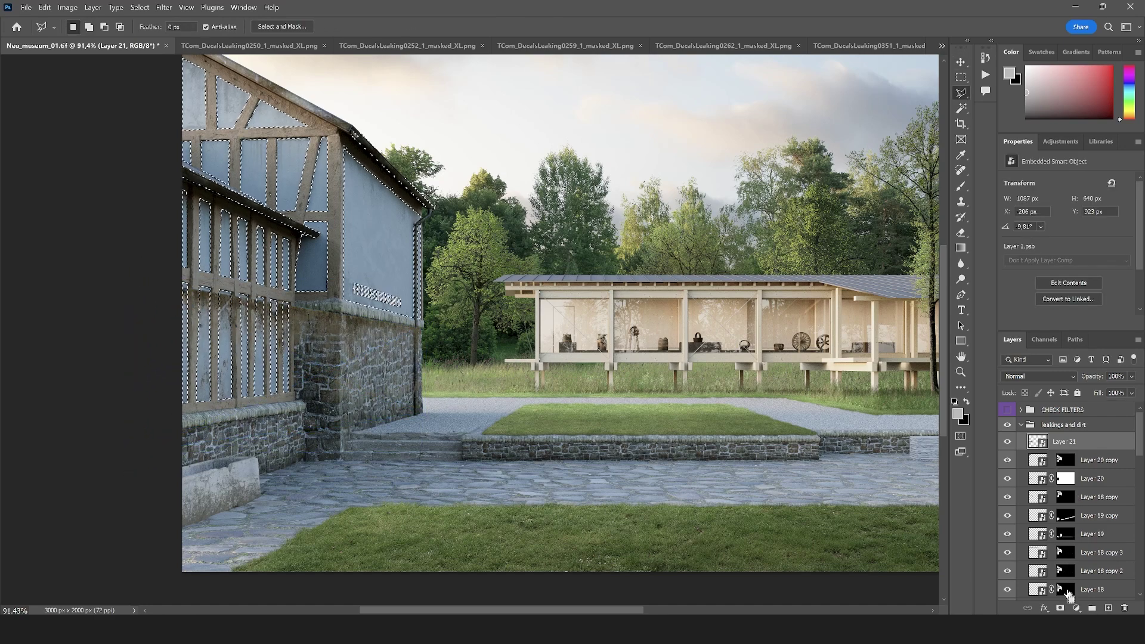
left_click(1068, 517, "ctrl")
left_click(1060, 607)
left_click(1040, 377)
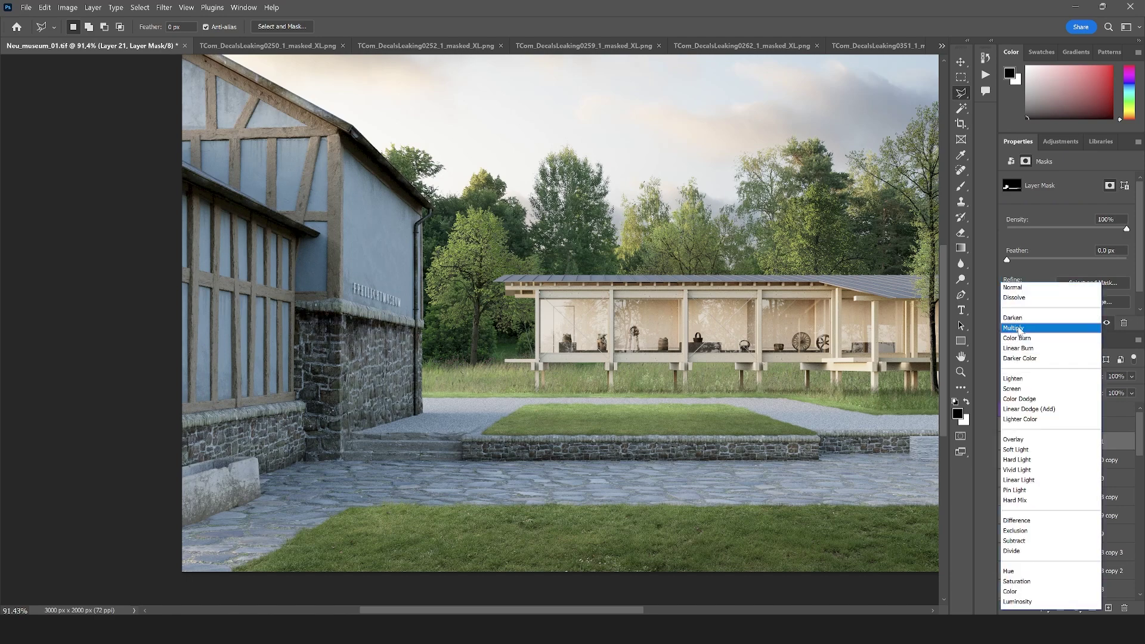
left_click(1025, 332)
left_click_drag(1131, 376, 1103, 392)
scroll(466, 358, "down", 2)
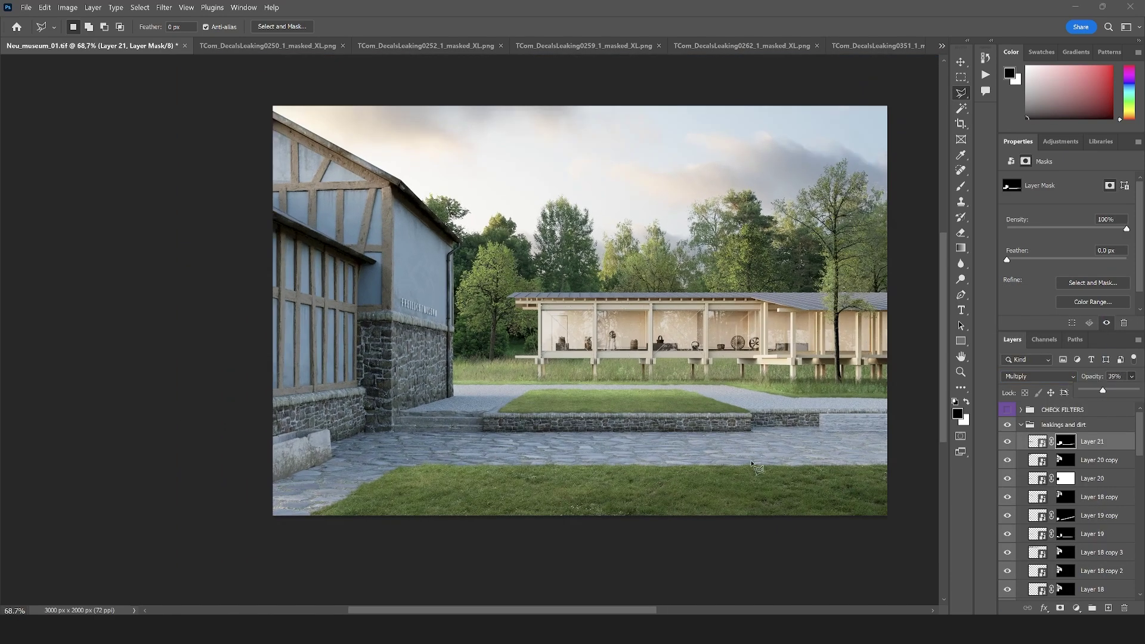
- Duplicate Layer 21 up onto the timber-framed walls and give the copy the plaster-wall mask
key("ctrl+j")
key("v")
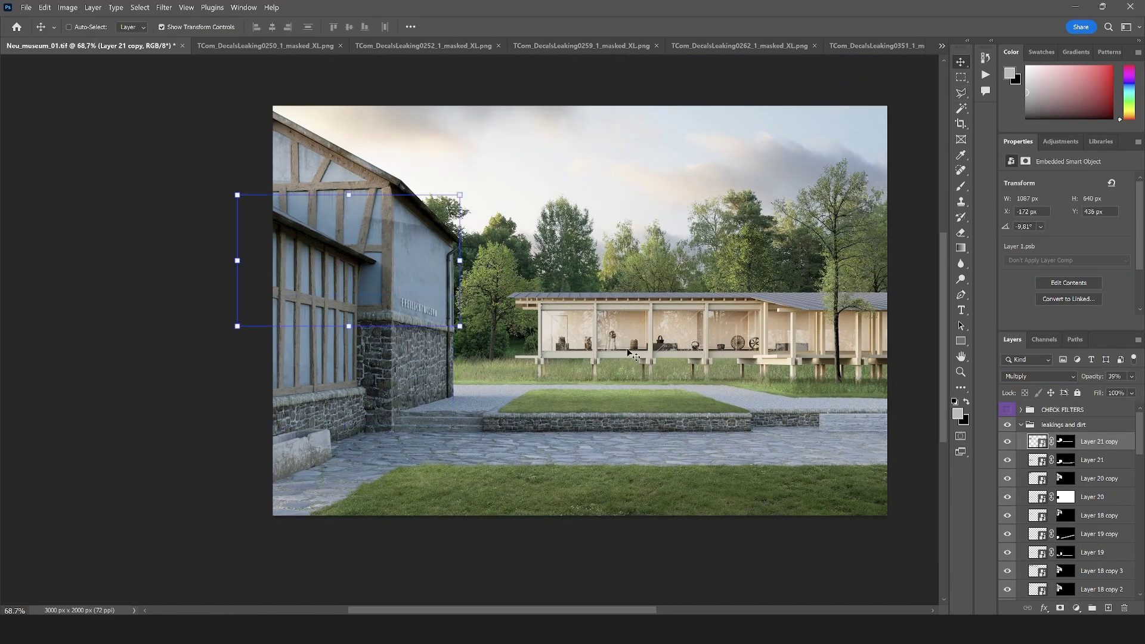
right_click(1059, 459)
left_click(1050, 464)
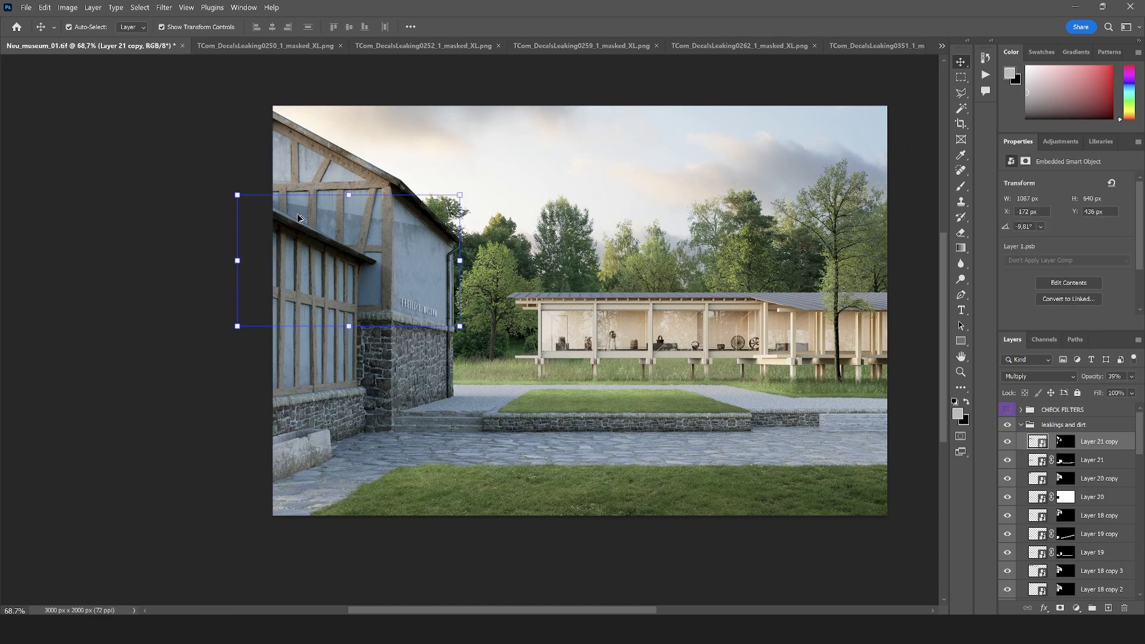
- Set Layer 21 copy to Screen blending at 100% opacity and distort it to about 1399 by 1232 px over the plaster walls
key("ctrl+plus")
left_click(1029, 378)
left_click(1029, 391)
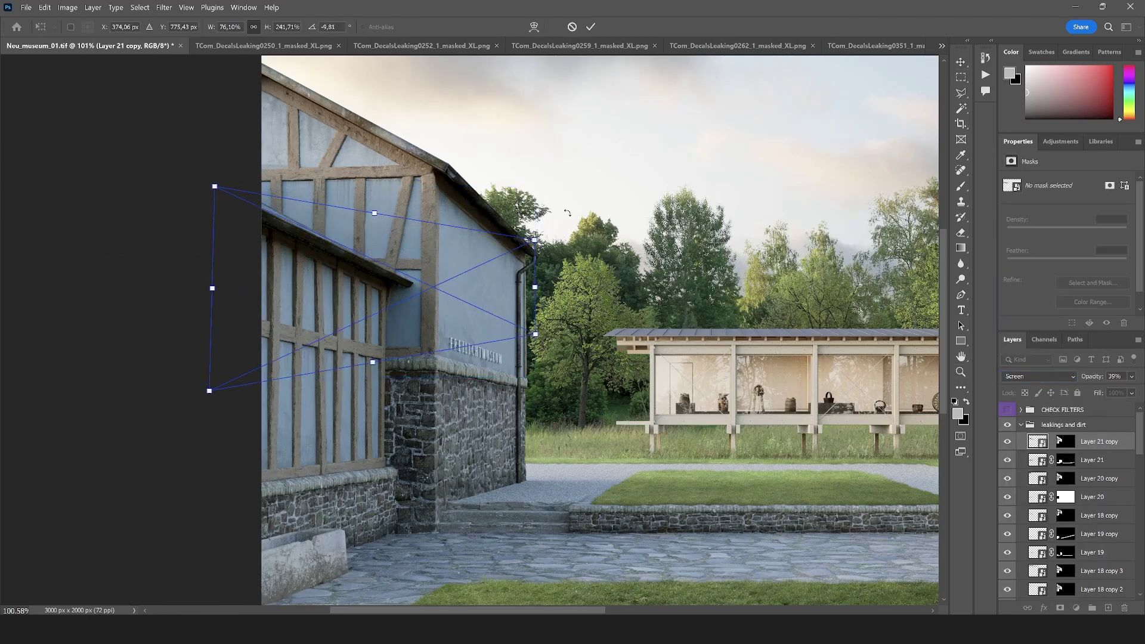
key("ctrl+t")
left_click_drag(535, 240, 548, 334)
key("Return")
left_click(1065, 444)
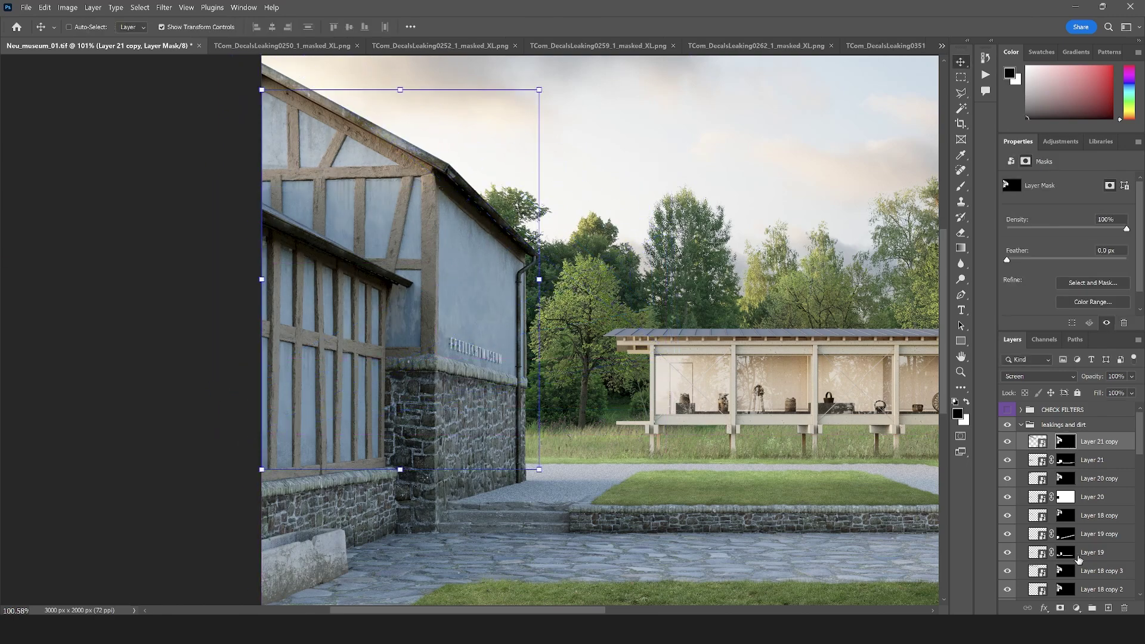
key("b")
left_click_drag(442, 317, 499, 316)
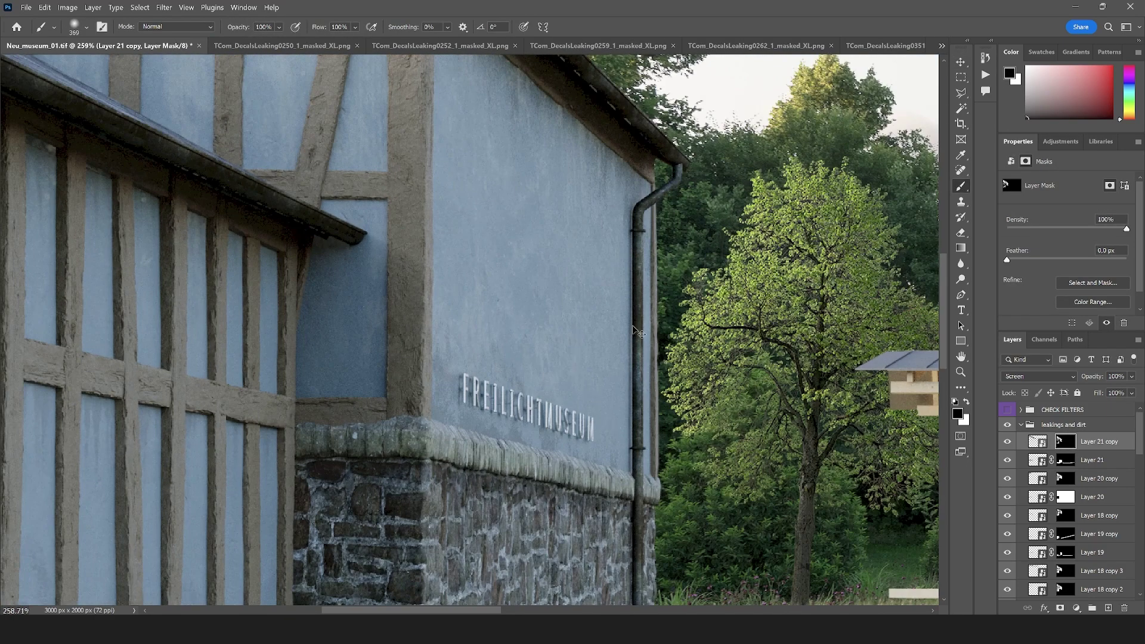
scroll(637, 331, "down", 4)
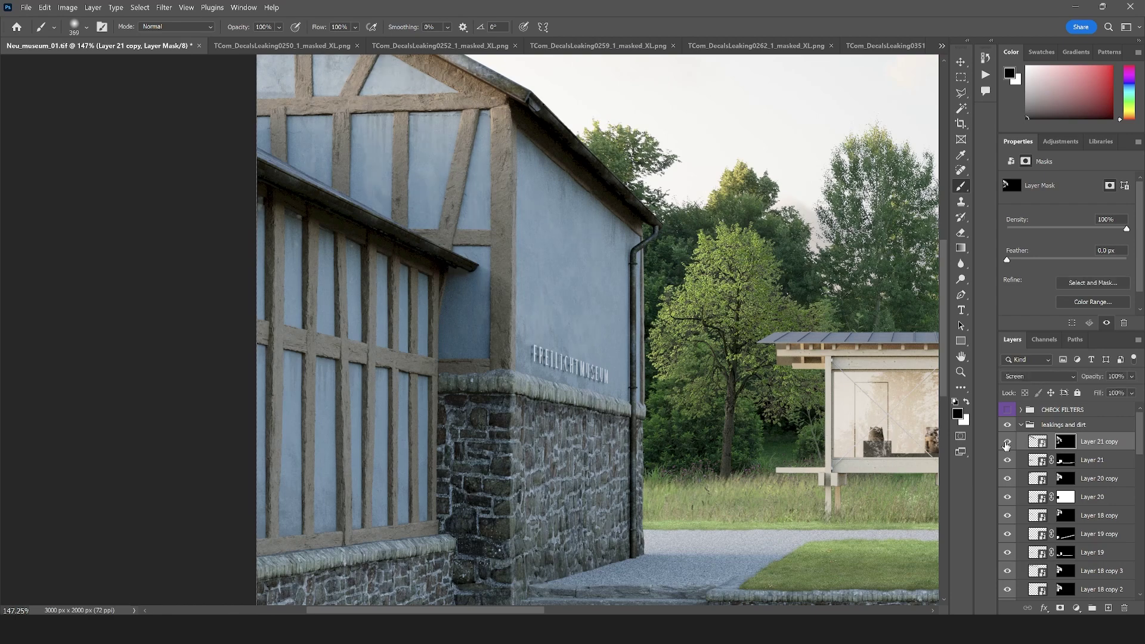
scroll(274, 257, "down", 3)
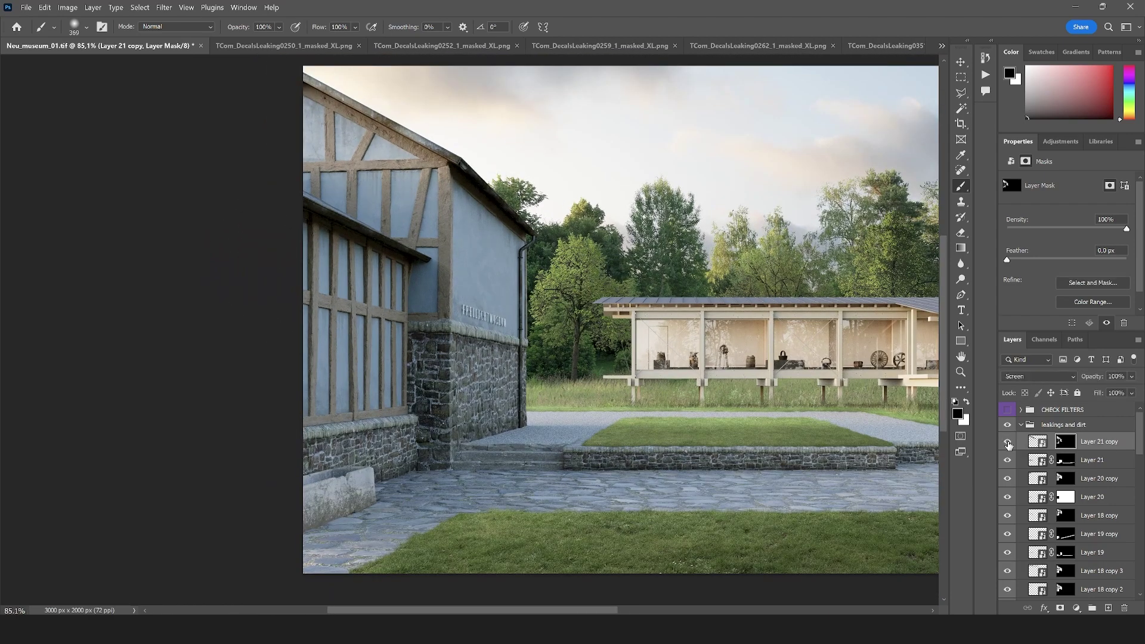
- Duplicate Layer 21 copy, remove the duplicate's mask, and move it down toward the low stone wall beside the steps
right_click(1105, 452)
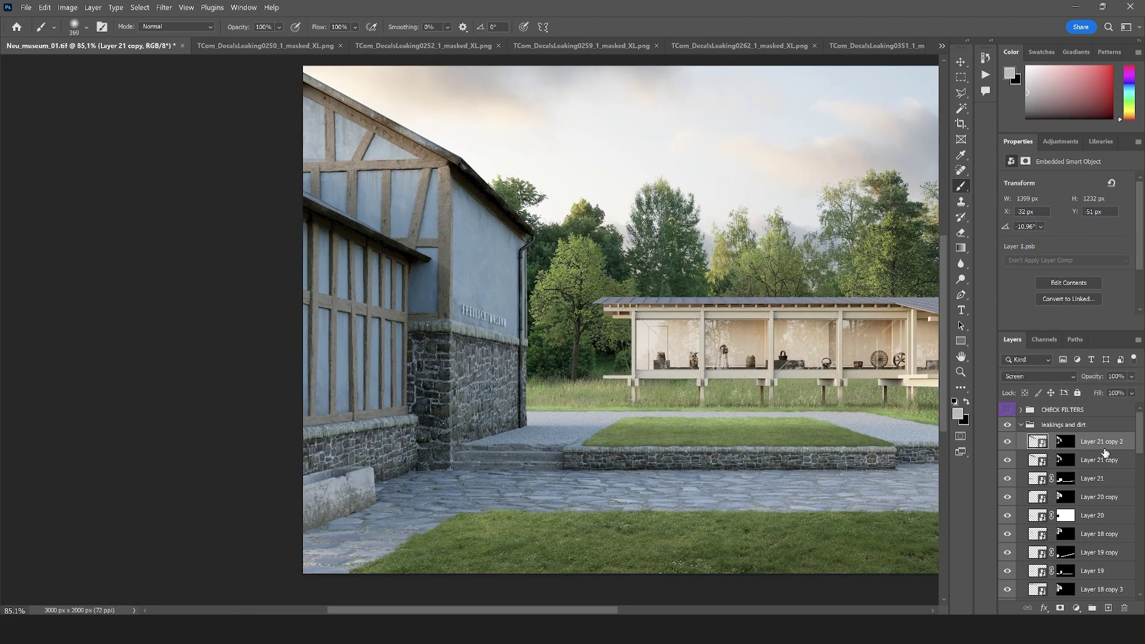
left_click(1059, 465)
key("ctrl+t")
scroll(526, 365, "down", 3)
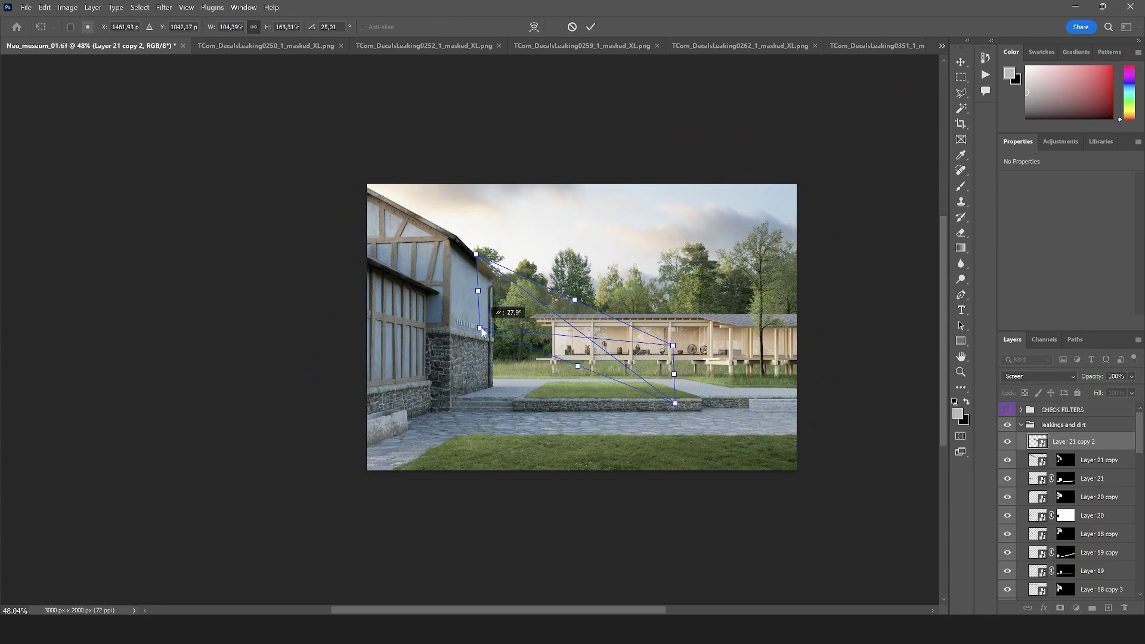
left_click_drag(596, 417, 544, 409)
scroll(551, 425, "up", 2)
left_click_drag(638, 396, 557, 421)
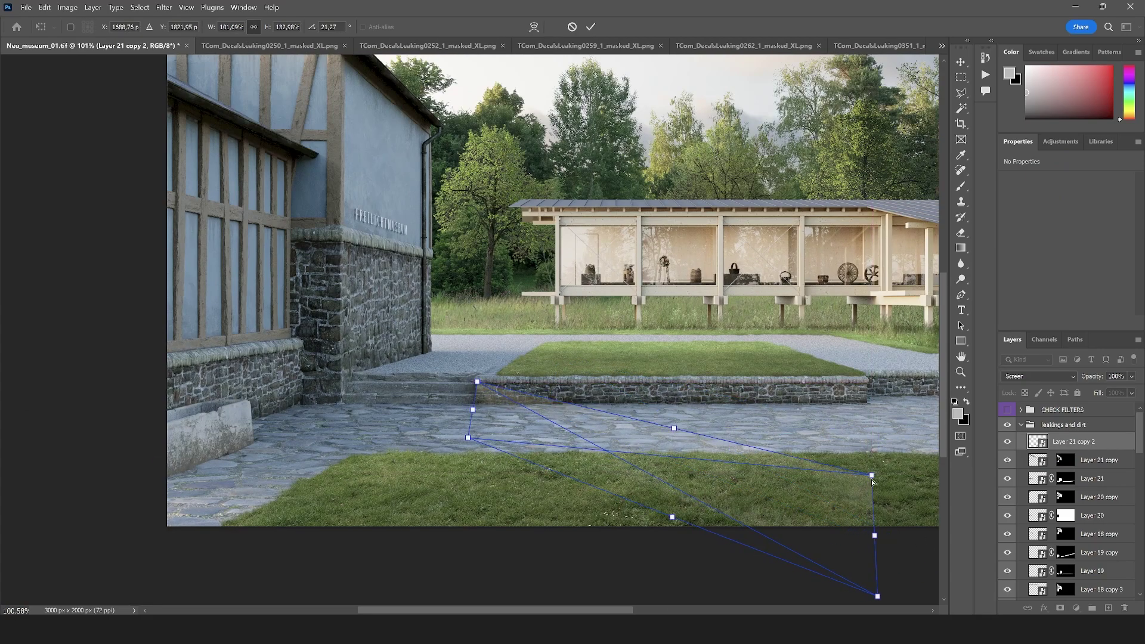
- Distort the duplicate's corners to fit the low stone wall's face, about 1303 by 73 px
left_click_drag(872, 482, 868, 385)
left_click_drag(877, 596, 867, 404)
left_click_drag(467, 438, 478, 403)
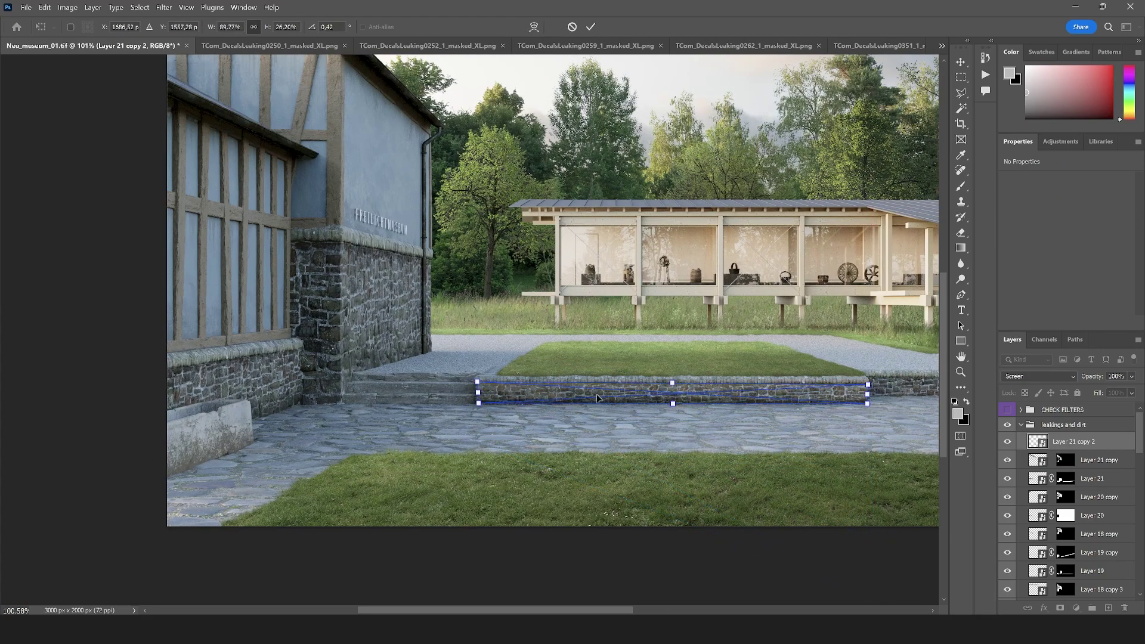
key("Return")
- Set Layer 21 copy 2 to Multiply blending at 60% opacity
key("b")
scroll(596, 394, "up", 3)
scroll(596, 393, "down", 5)
scroll(596, 393, "up", 1)
left_click(1038, 376)
left_click(1025, 320)
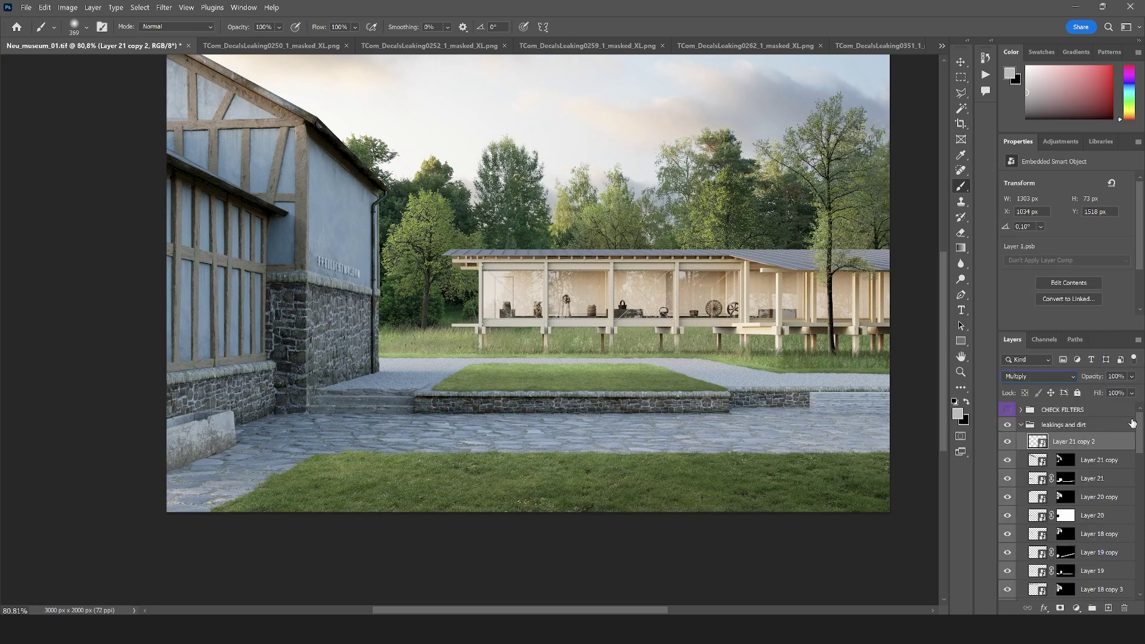
left_click_drag(1112, 391, 1114, 391)
scroll(700, 503, "down", 2)
scroll(701, 502, "up", 1)
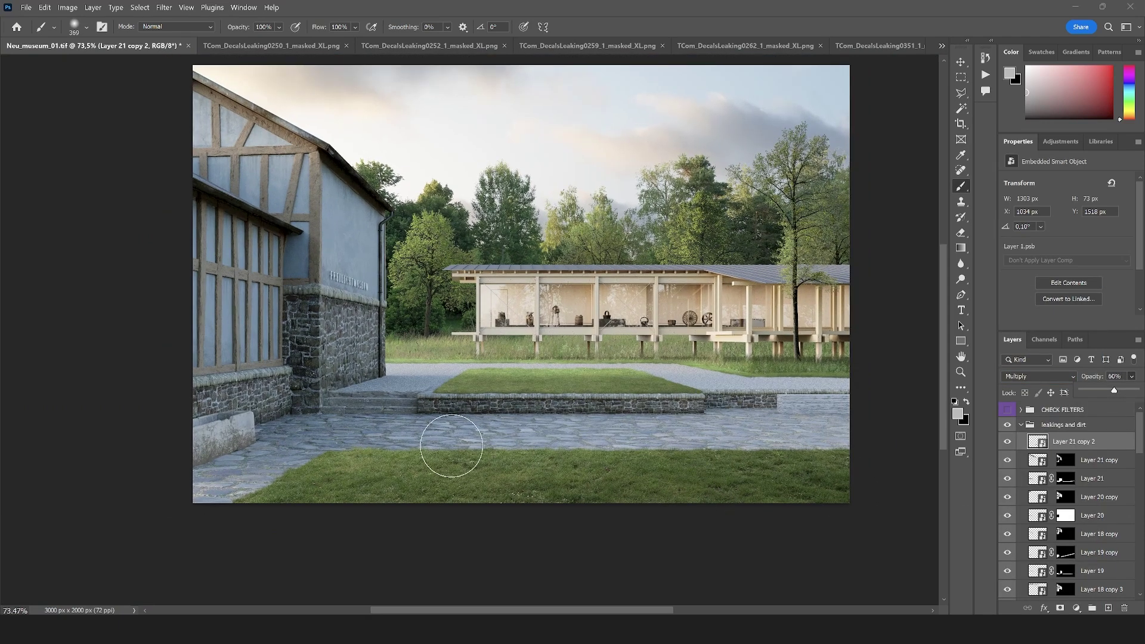
- Close TCom_DecalsLeaking0250_1_masked_XL.png and switch to TCom_DecalsLeaking0351_1_masked_XL.png
left_click(334, 45)
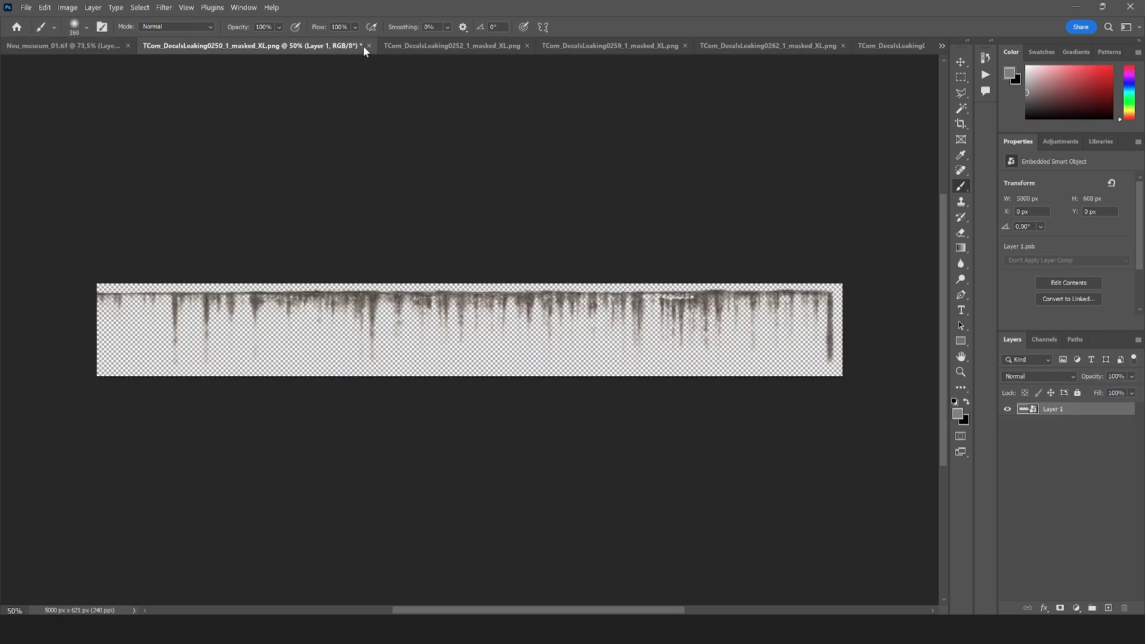
left_click(363, 45)
left_click(322, 45)
left_click(429, 46)
left_click(658, 46)
left_click(807, 46)
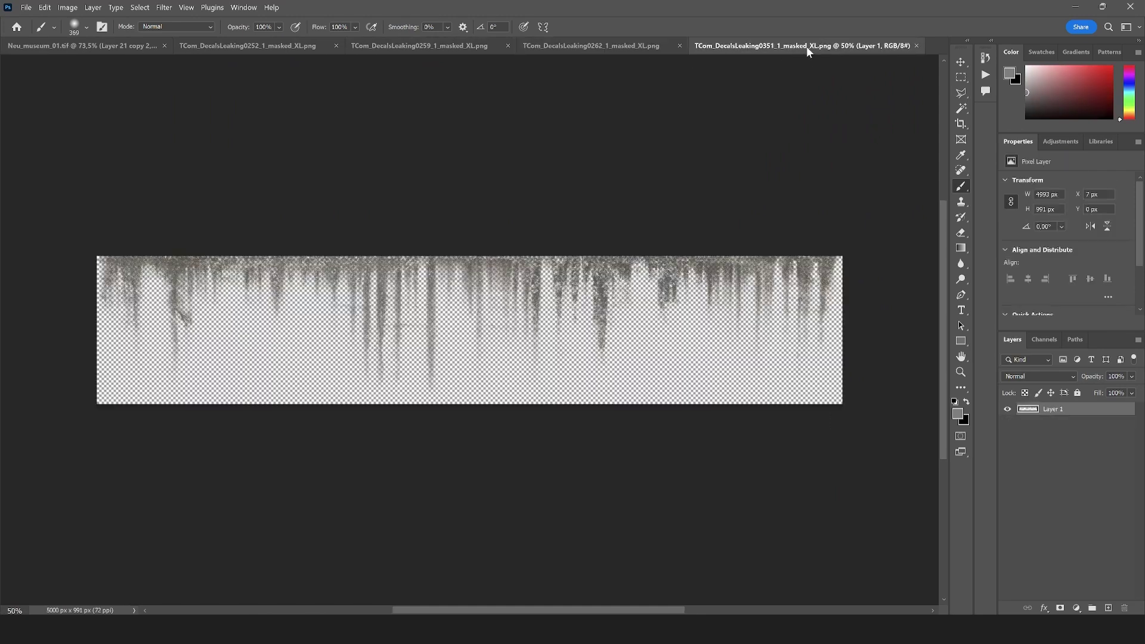
- Convert this decal layer to a Smart Object and bring it into Neu_museum_01.tif
right_click(1055, 410)
left_click(1049, 276)
key("v")
left_click_drag(879, 339, 477, 322)
- Scale the new leaking decal to about 595 by 78 px and fit it over the pale wall at the image's far right edge
key("ctrl+t")
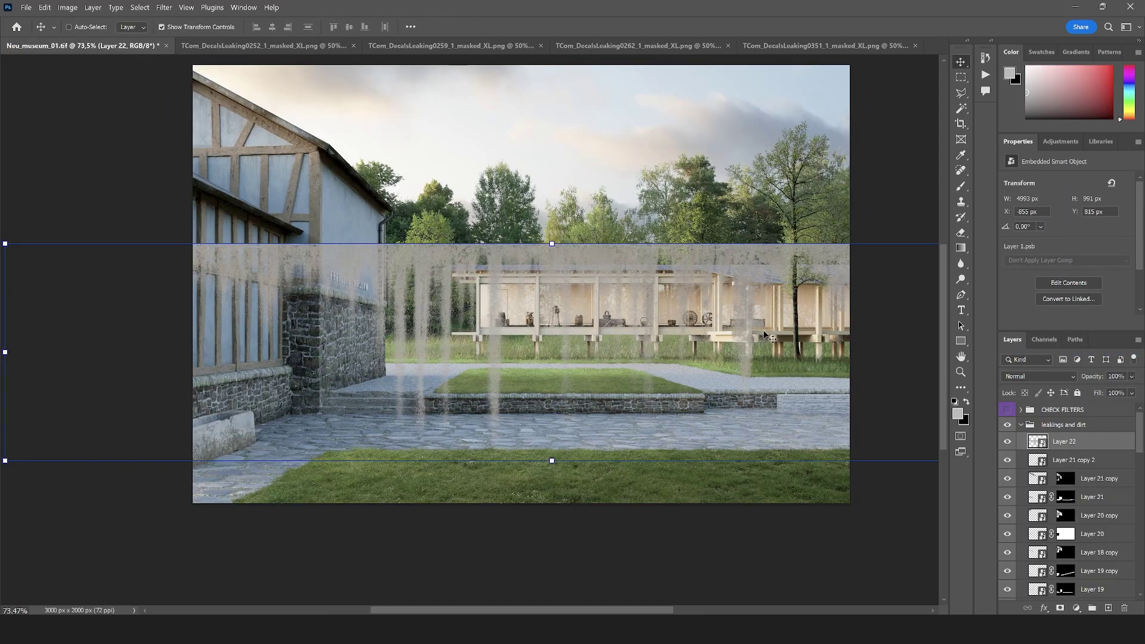
scroll(572, 334, "down", 3)
left_click_drag(875, 273, 586, 385)
scroll(586, 385, "up", 5)
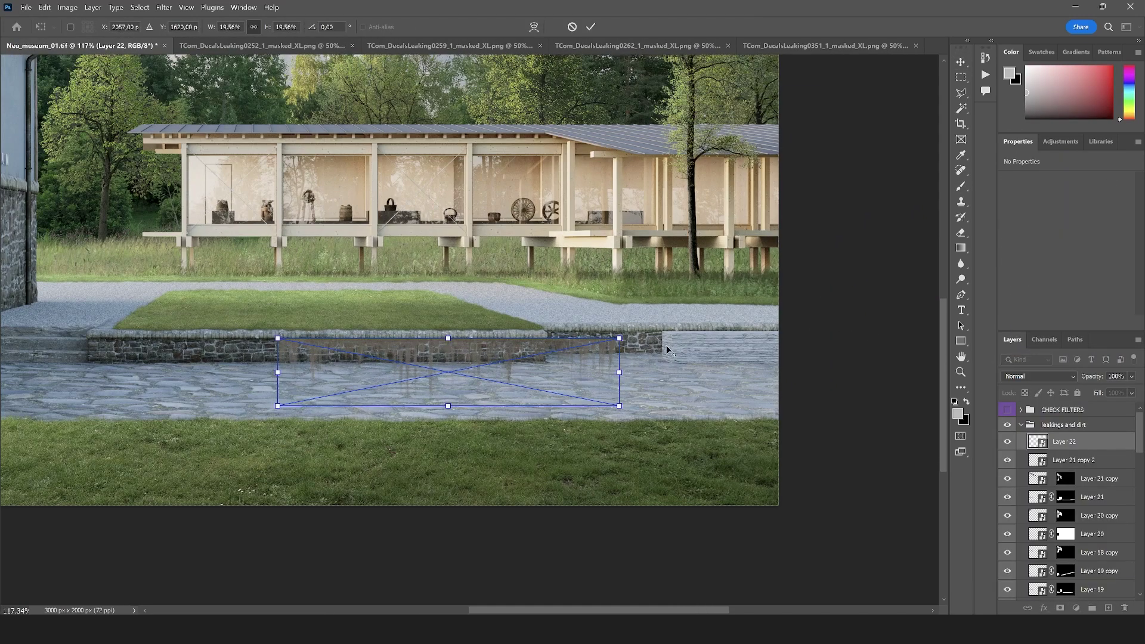
left_click_drag(815, 342, 898, 353)
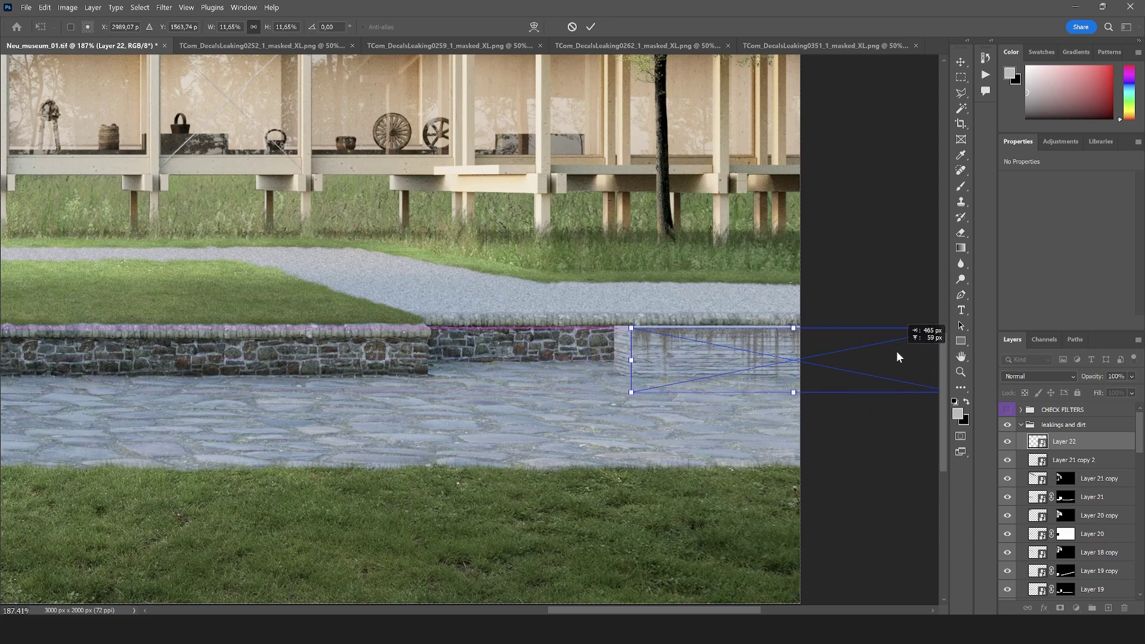
scroll(781, 349, "up", 5)
scroll(501, 340, "down", 4)
left_click_drag(790, 393, 791, 365)
key("Return")
- Set Layer 22 to Multiply blending at 50% opacity and collapse the leakings and dirt group
scroll(791, 365, "up", 1)
left_click(1039, 376)
left_click(1013, 327)
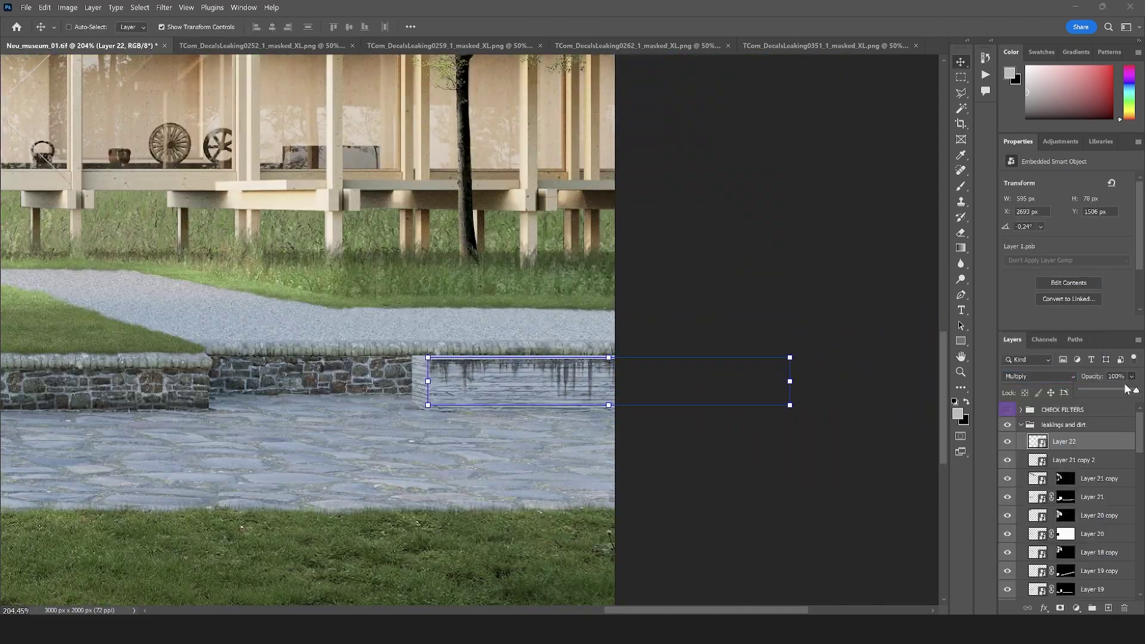
key("l")
scroll(252, 356, "down", 5)
scroll(535, 362, "up", 1)
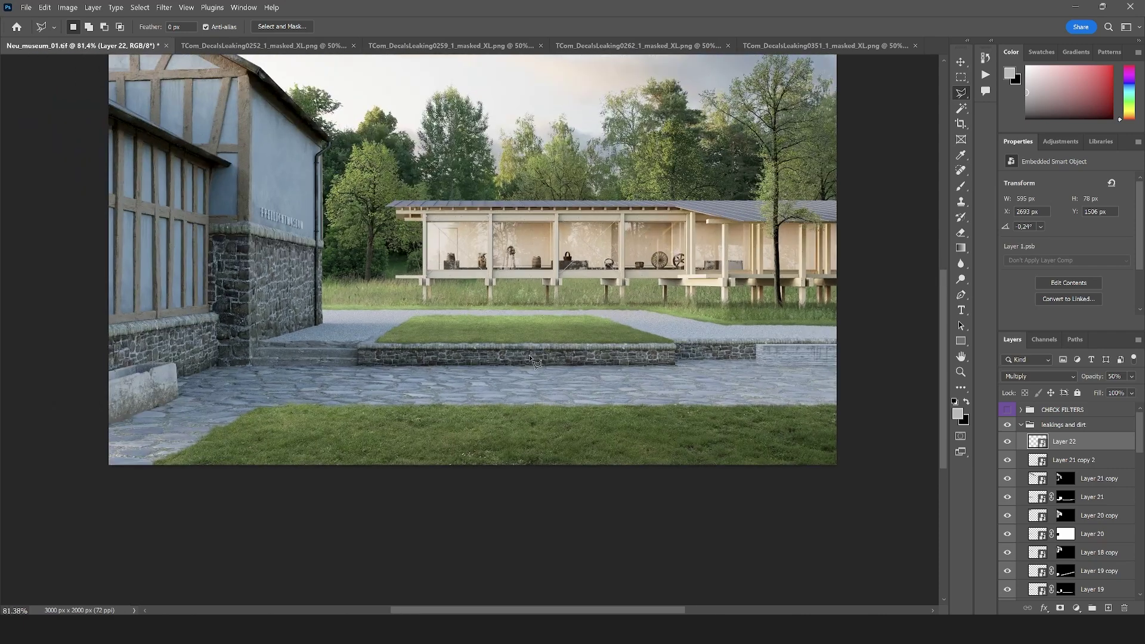
scroll(817, 368, "up", 1)
left_click(1020, 425)
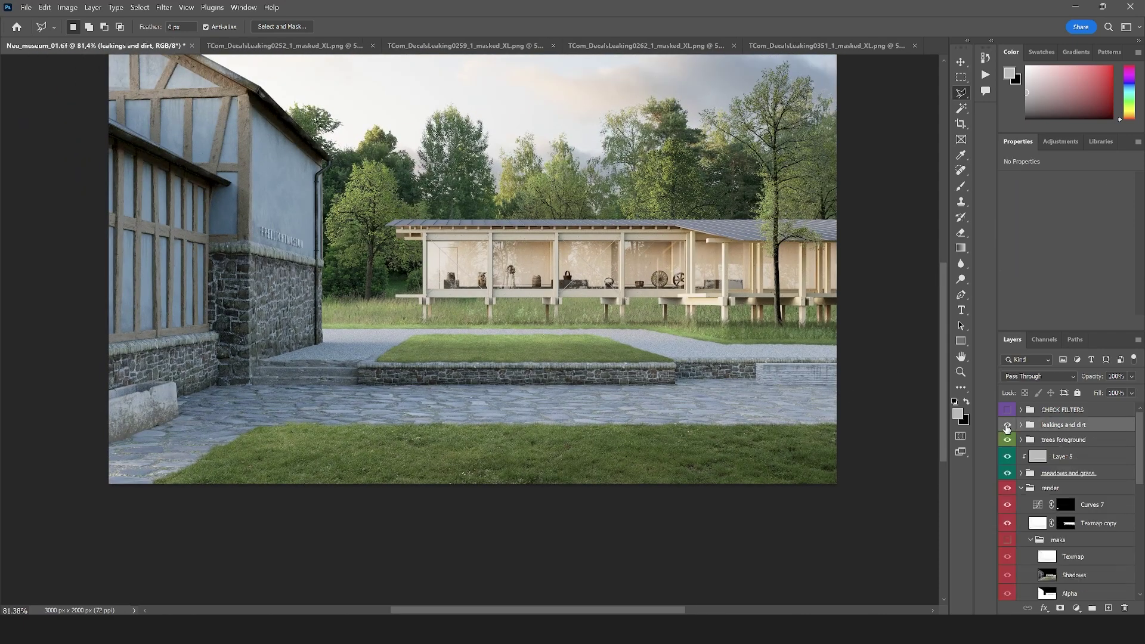
- Close TCom_DecalsLeaking0252_1_masked_XL.png and switch to TCom_DecalsLeaking0259_1_masked_XL.png
scroll(882, 459, "up", 3)
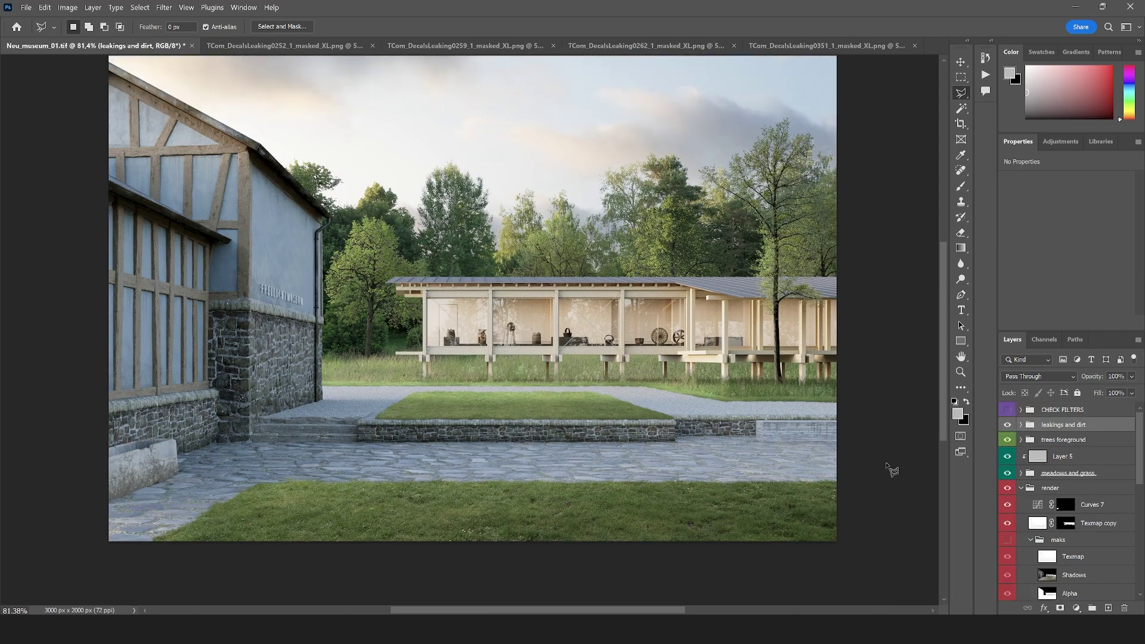
left_click(313, 48)
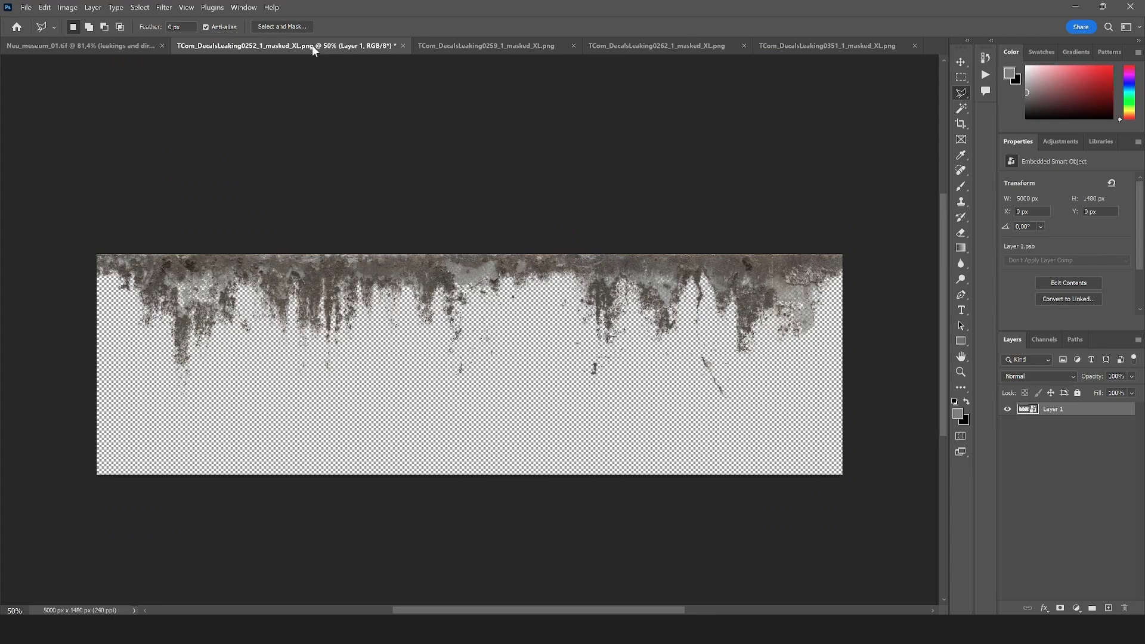
left_click(404, 45)
left_click(353, 46)
- Convert the TCom_DecalsLeaking0259 decal layer to a Smart Object and bring it into Neu_museum_01.tif
right_click(1035, 424)
key("Escape")
left_click_drag(471, 328, 457, 359)
- Scale the new decal to about 1278 by 518 px and tilt it along the stone plinth at the old building's lower left
left_click_drag(827, 283, 314, 409)
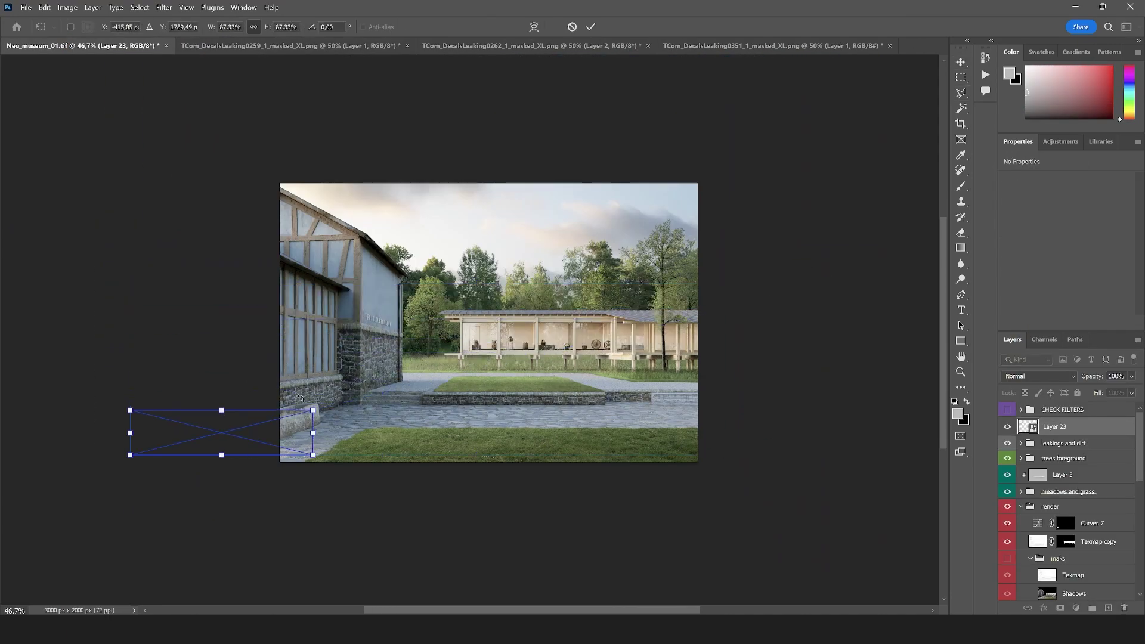
scroll(243, 416, "up", 5)
scroll(67, 402, "down", 3)
left_click_drag(67, 403, 68, 456)
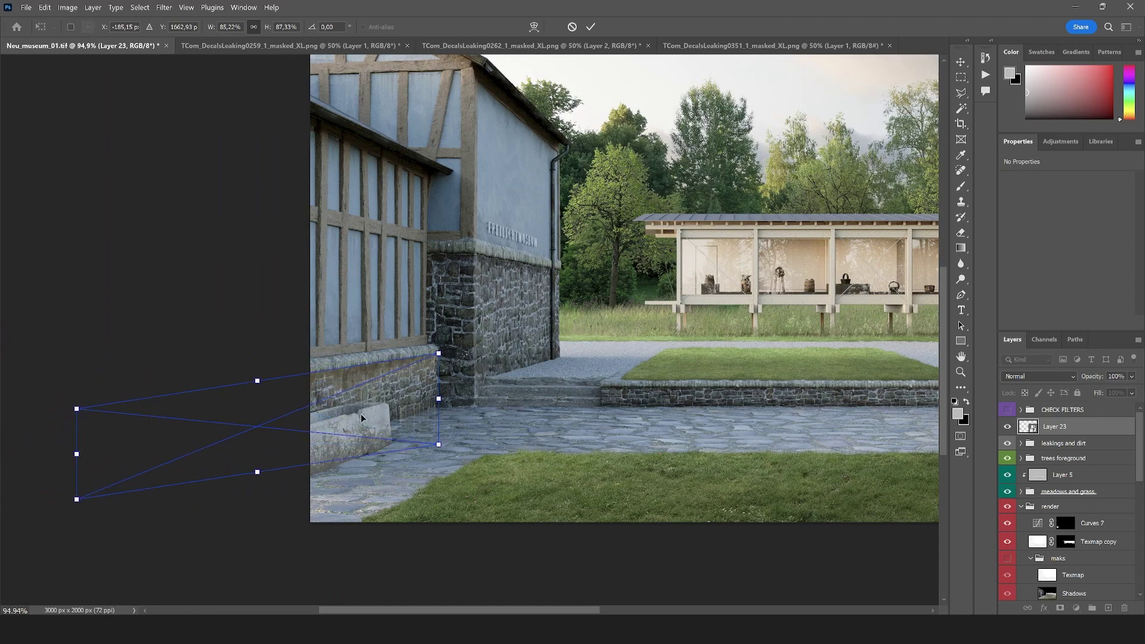
key("Return")
- Move Layer 23 into the leakings and dirt group and mask it with a selection loaded from Layer 21's mask
left_click(961, 93)
left_click(1020, 443)
left_click_drag(1054, 427, 1062, 452)
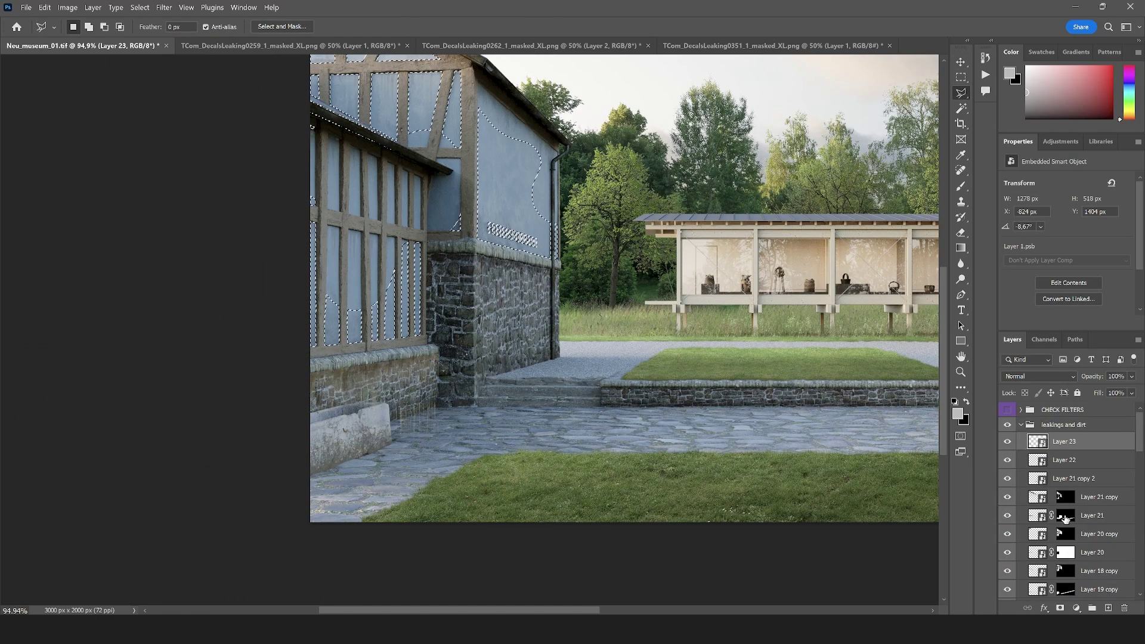
left_click(1059, 607)
- Set Layer 23 to Multiply blending at 60% opacity
left_click(1054, 376)
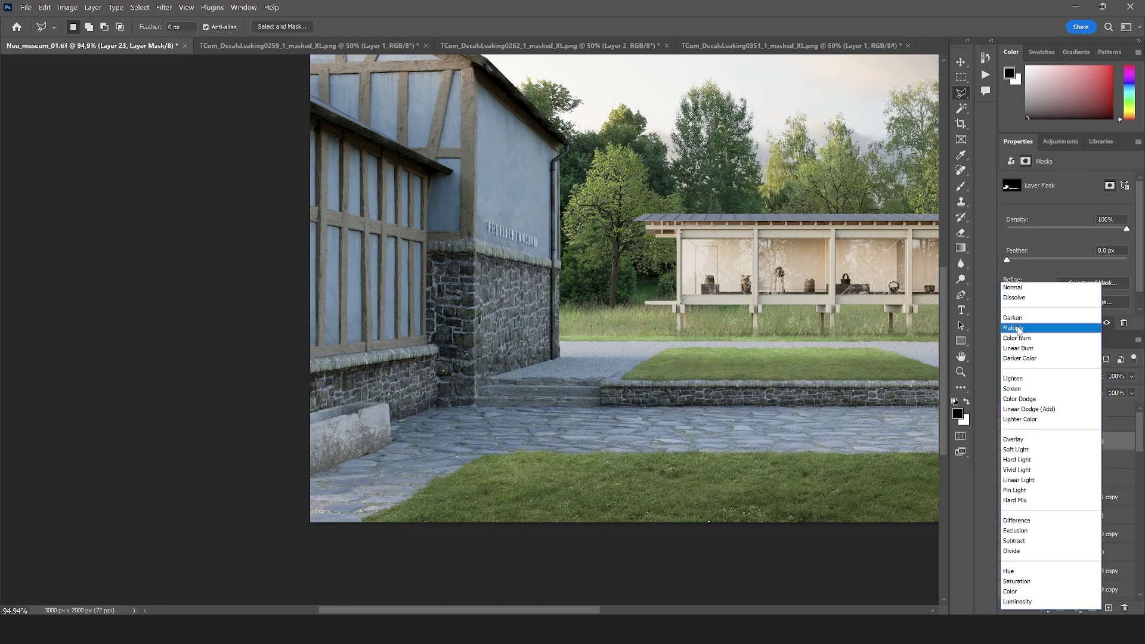
left_click(1025, 406)
key("6")
- Duplicate Layer 23, remove the copy's layer mask and shift the copy to the right side of the image
scroll(692, 379, "down", 2)
key("ctrl+j")
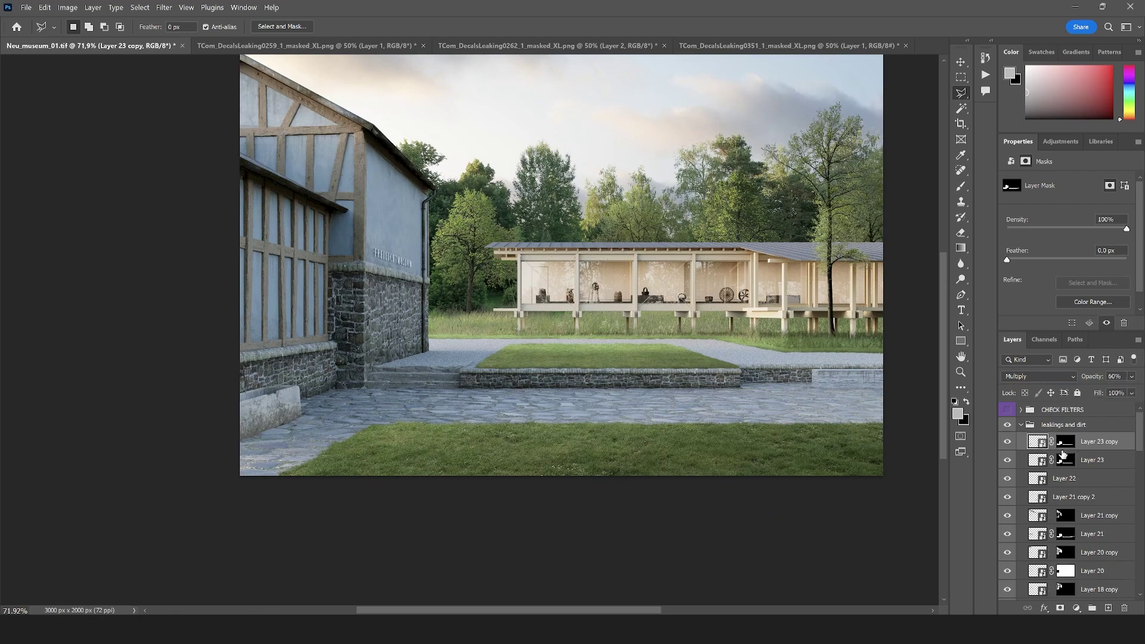
key("v")
key("ctrl+t")
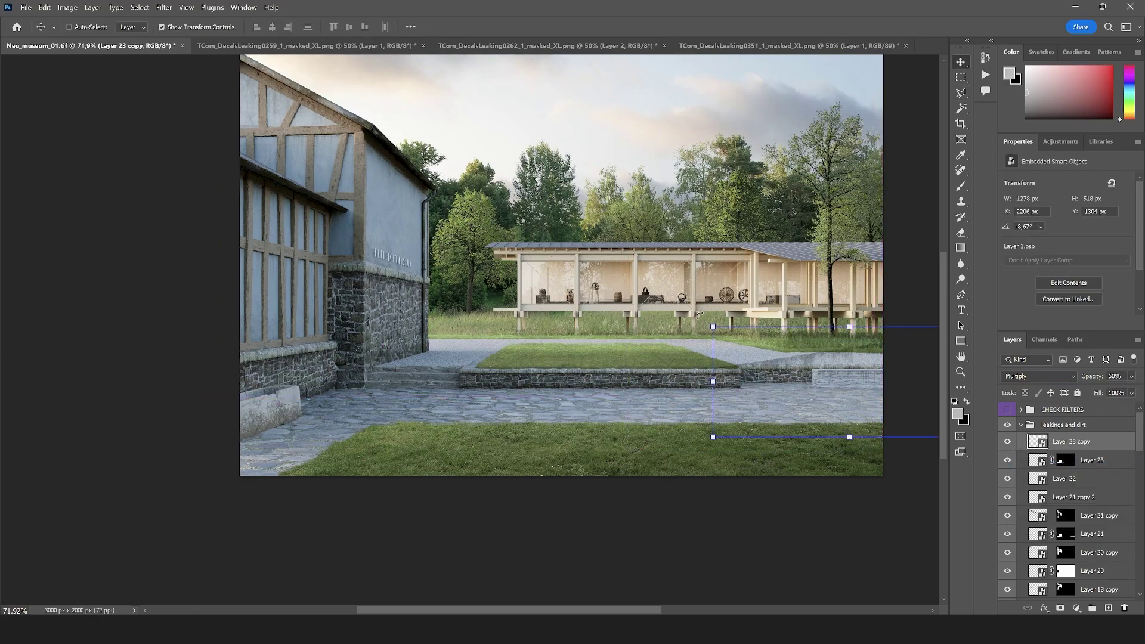
- Rotate and scale Layer 23 copy to about 442 by 94 px over the pale wall at the far right, and set its opacity to 65%
left_click_drag(918, 417, 949, 409)
scroll(862, 417, "up", 2)
left_click_drag(853, 421, 872, 427)
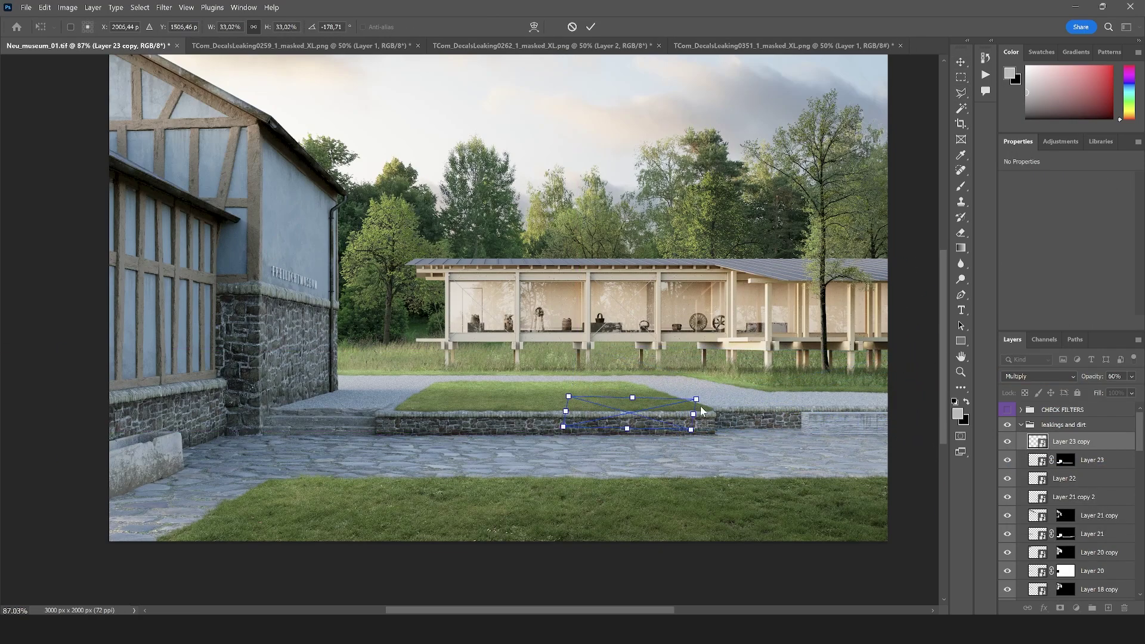
scroll(841, 424, "up", 6)
left_click_drag(798, 428, 800, 405)
left_click_drag(659, 317, 688, 362)
scroll(733, 328, "down", 6)
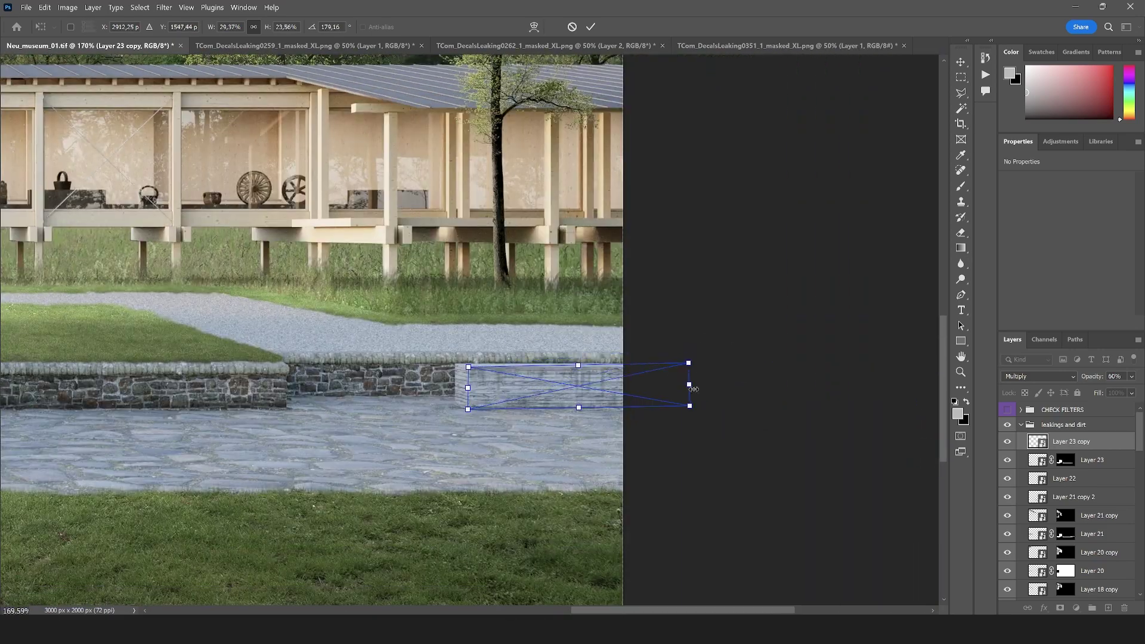
key("Return")
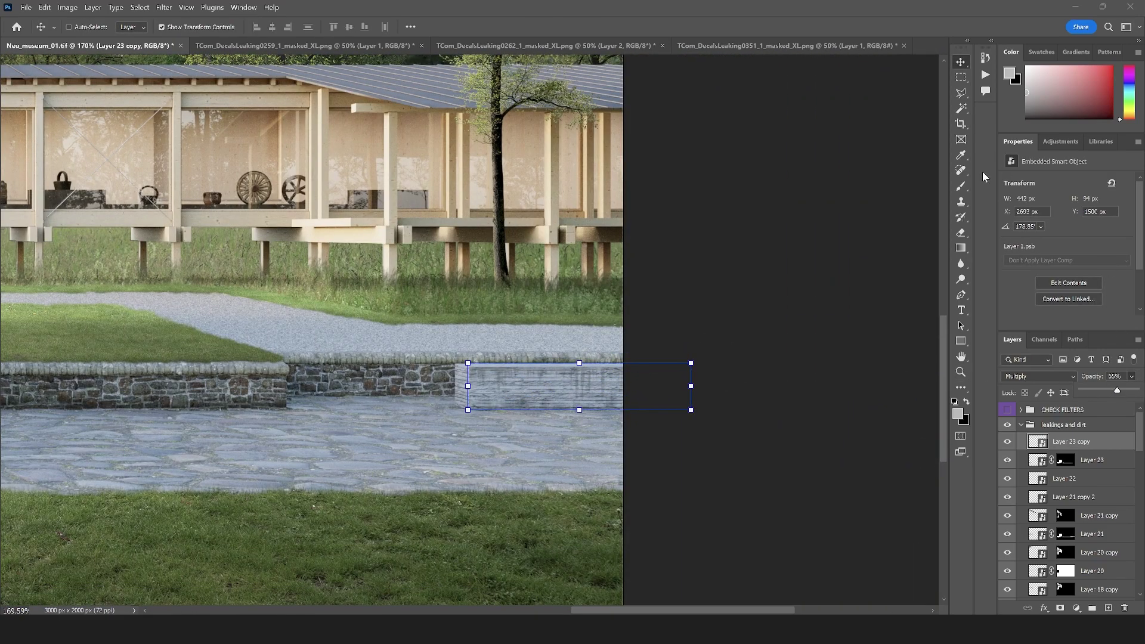
key("l")
scroll(760, 366, "down", 5)
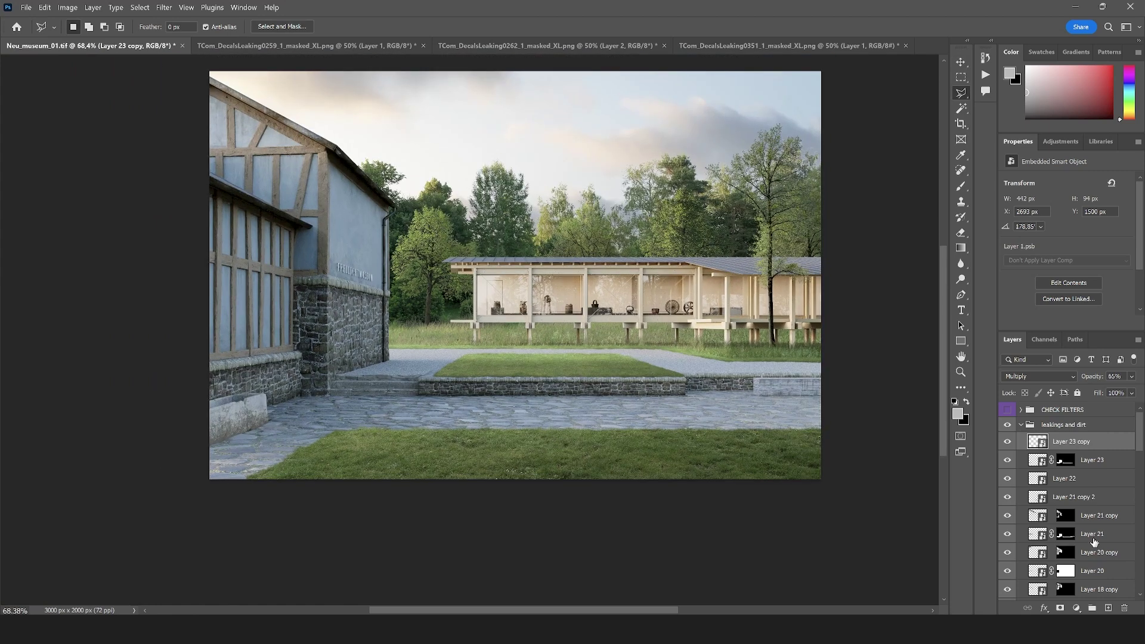
- Set Layer 17's opacity to 40% and collapse the leakings and dirt group
scroll(1093, 541, "down", 5)
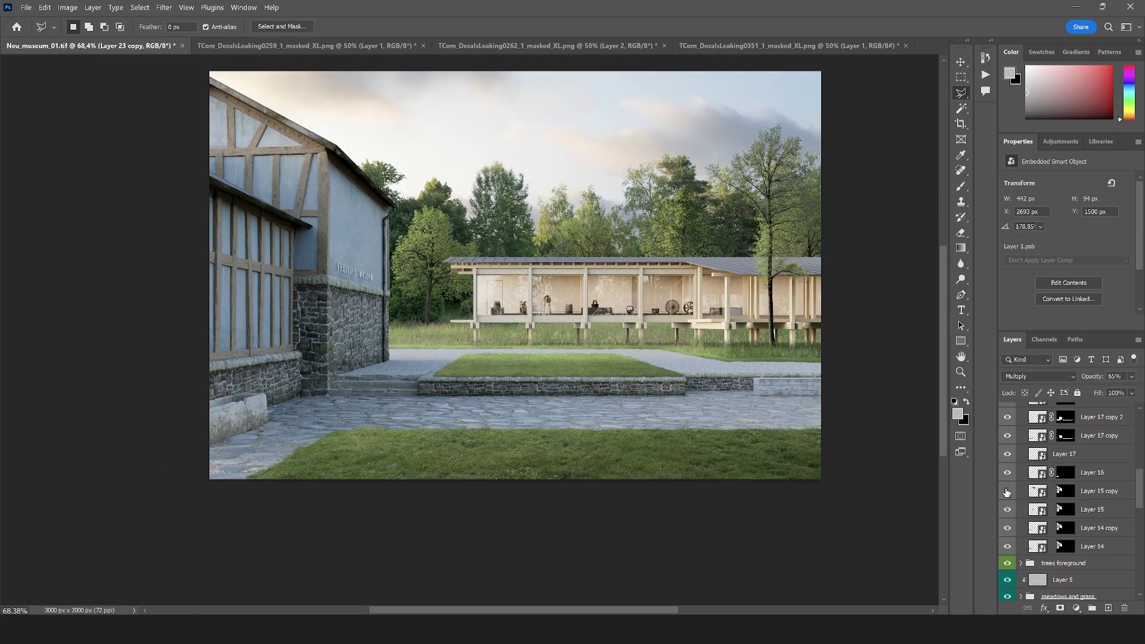
left_click(1041, 454)
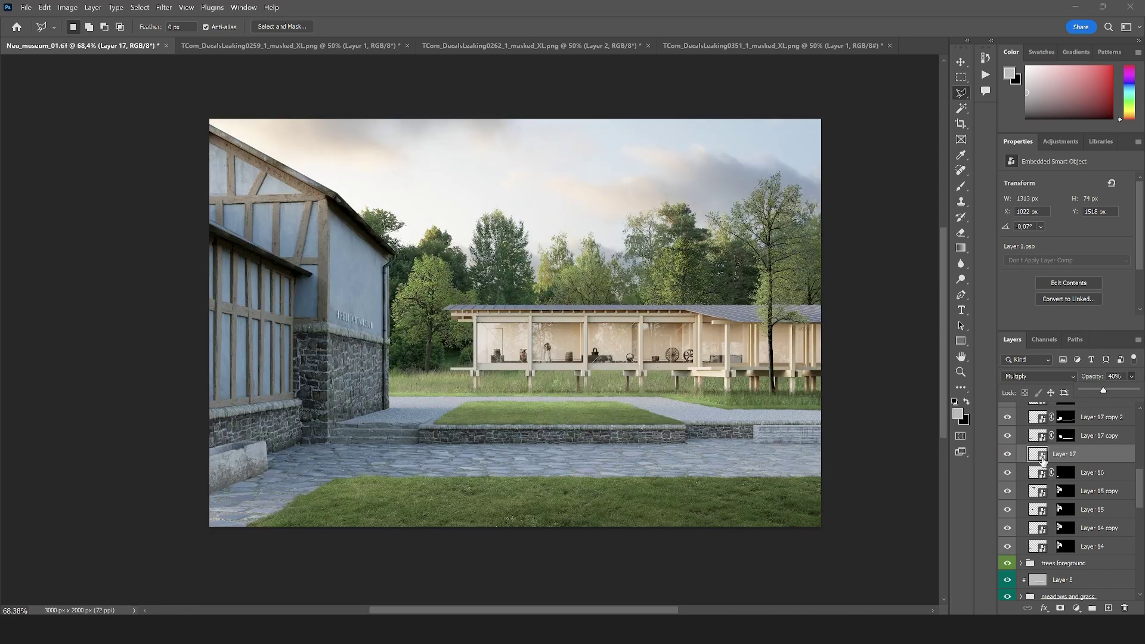
scroll(1063, 486, "up", 3)
left_click(1021, 425)
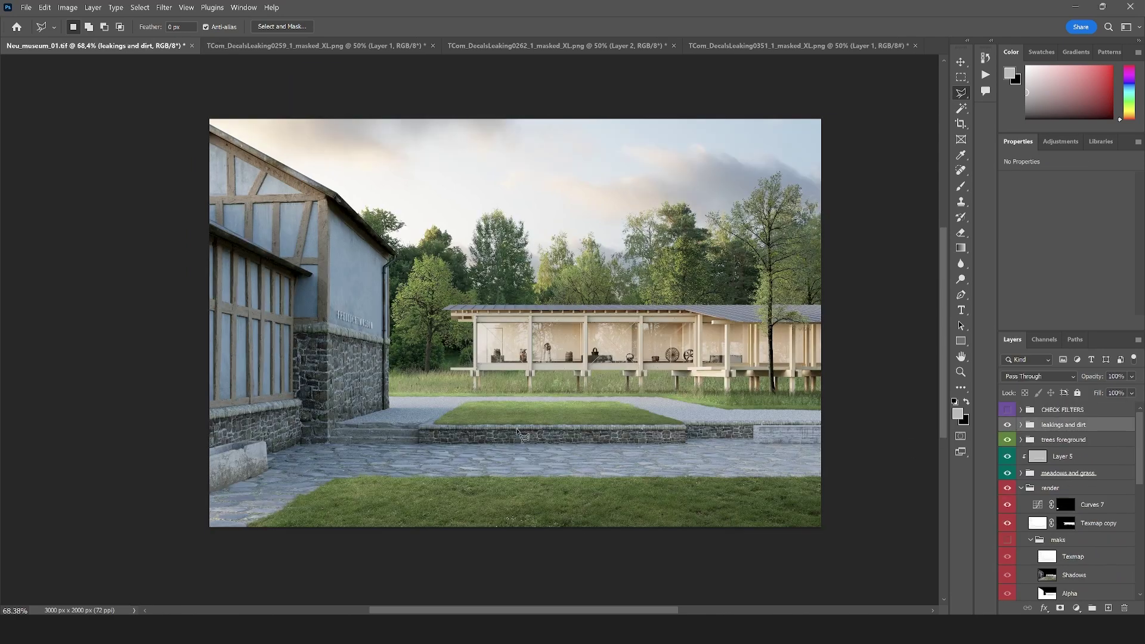
- Close the TCom_DecalsLeaking0259 and TCom_DecalsLeaking0262 documents without saving their changes
left_click(334, 45)
left_click(433, 45)
left_click(626, 255)
left_click(433, 45)
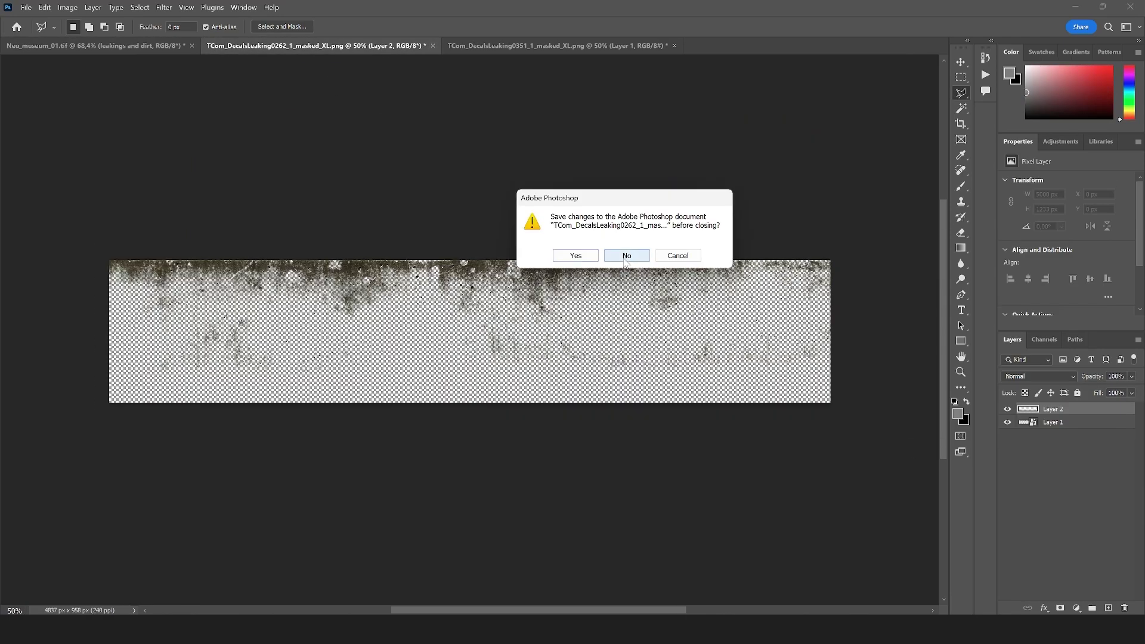
left_click(626, 256)
- Open the park photo DSC04357.ARW from Camera Raw without adjusting its settings
key("ctrl+Tab")
key("ctrl+shift+Tab")
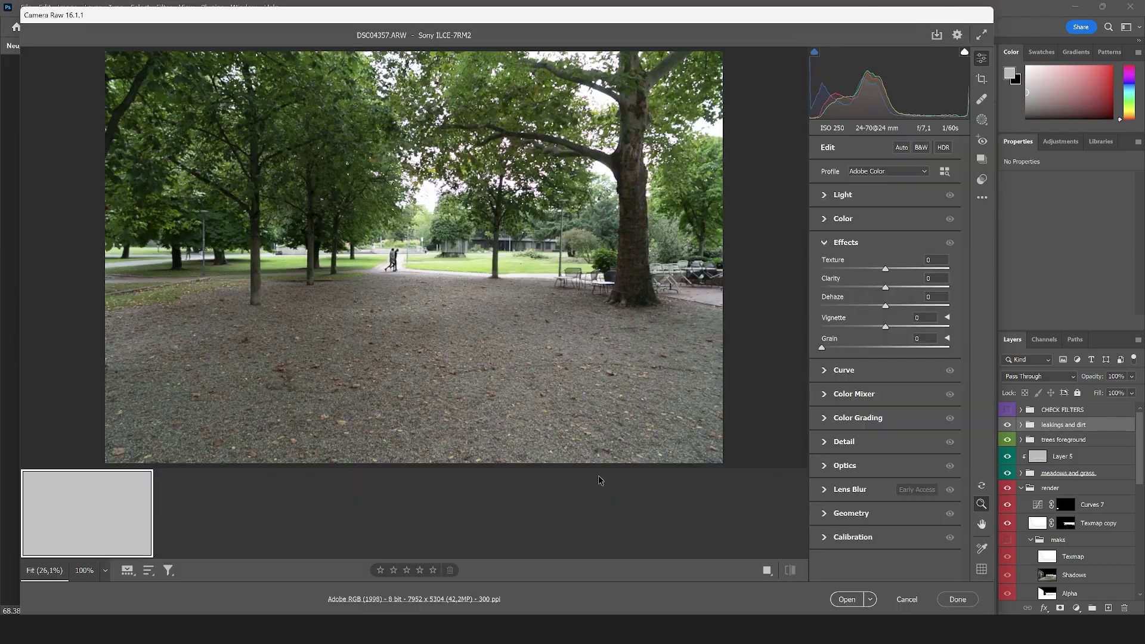
left_click(846, 599)
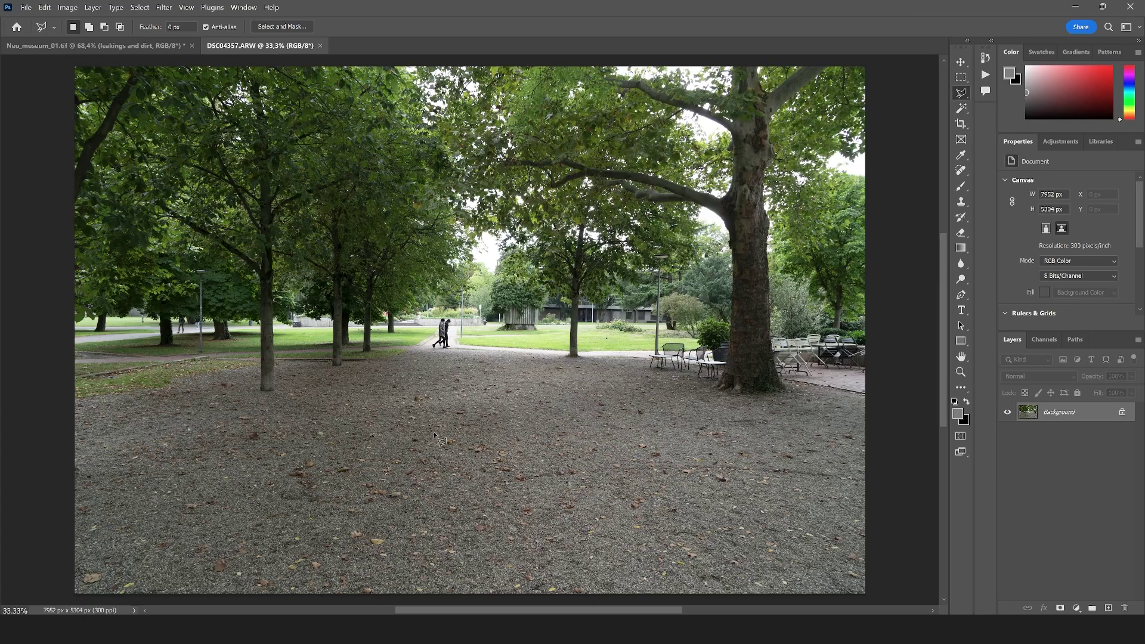
scroll(225, 400, "up", 5)
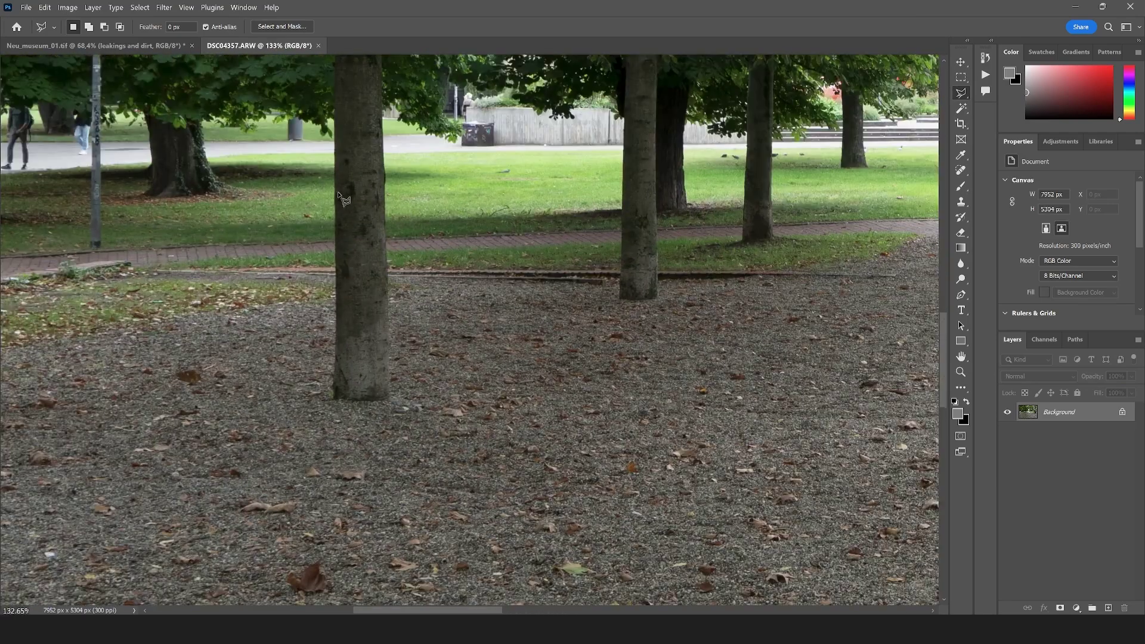
scroll(340, 197, "down", 7)
- Try to crop DSC04357.ARW to a 7952 by 1584 px strip of gravel ground, and undo the crop
left_click(959, 122)
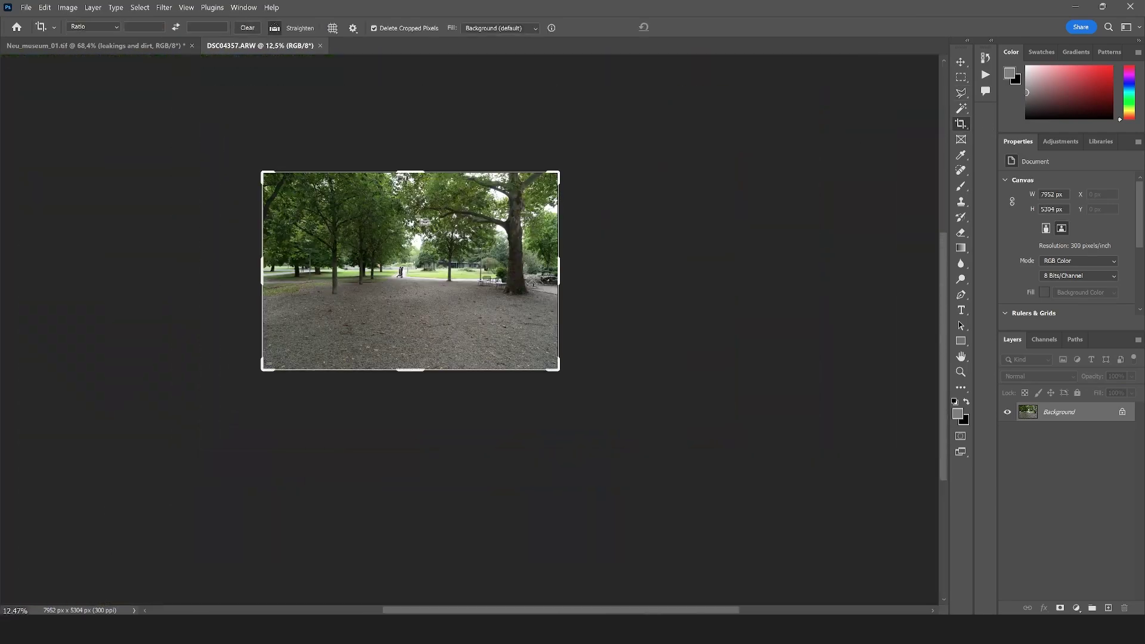
scroll(358, 227, "up", 3)
left_click_drag(455, 130, 462, 225)
left_click_drag(465, 385, 465, 358)
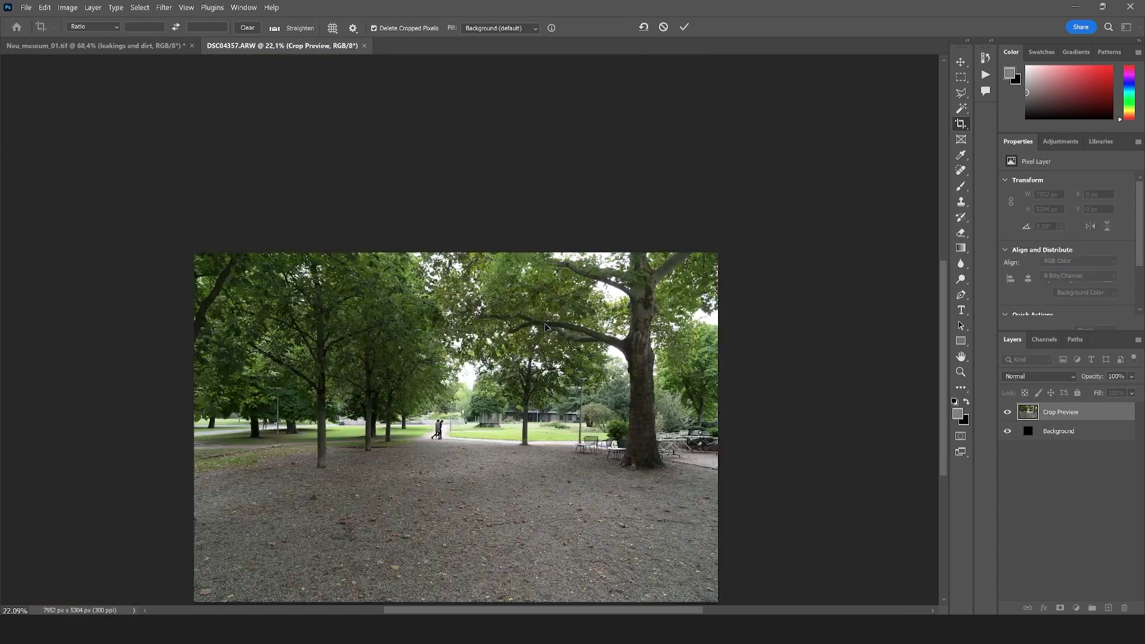
key("Return")
key("ctrl+0")
scroll(340, 435, "down", 1)
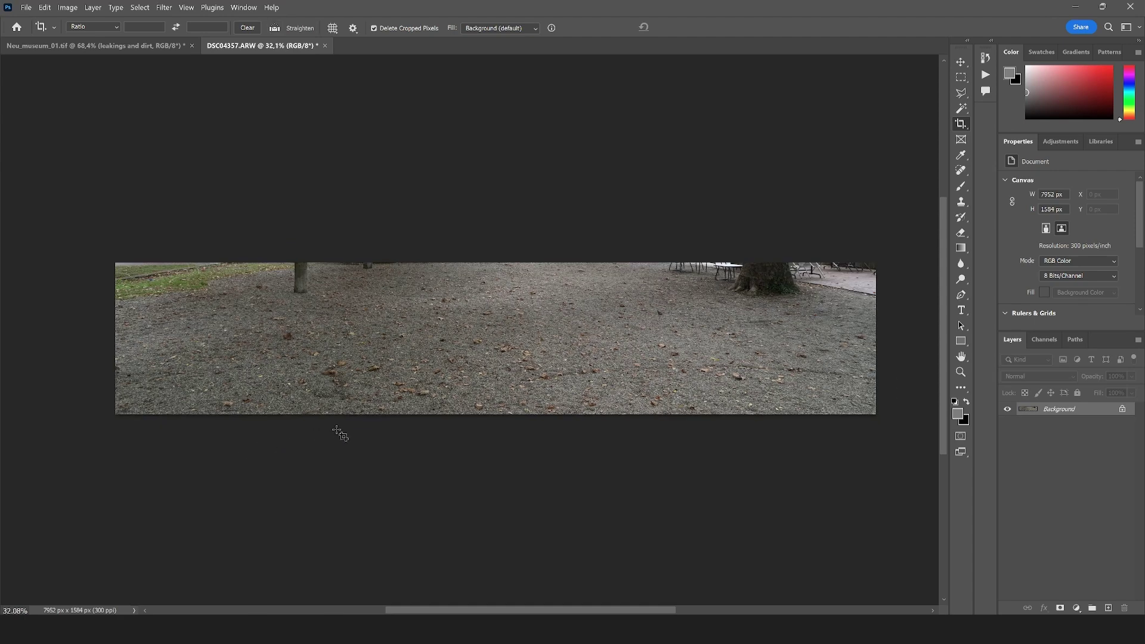
key("ctrl+z")
- Crop DSC04357.ARW to its lower gravel area at full width, about 7952 by 2349 px
scroll(412, 376, "down", 4)
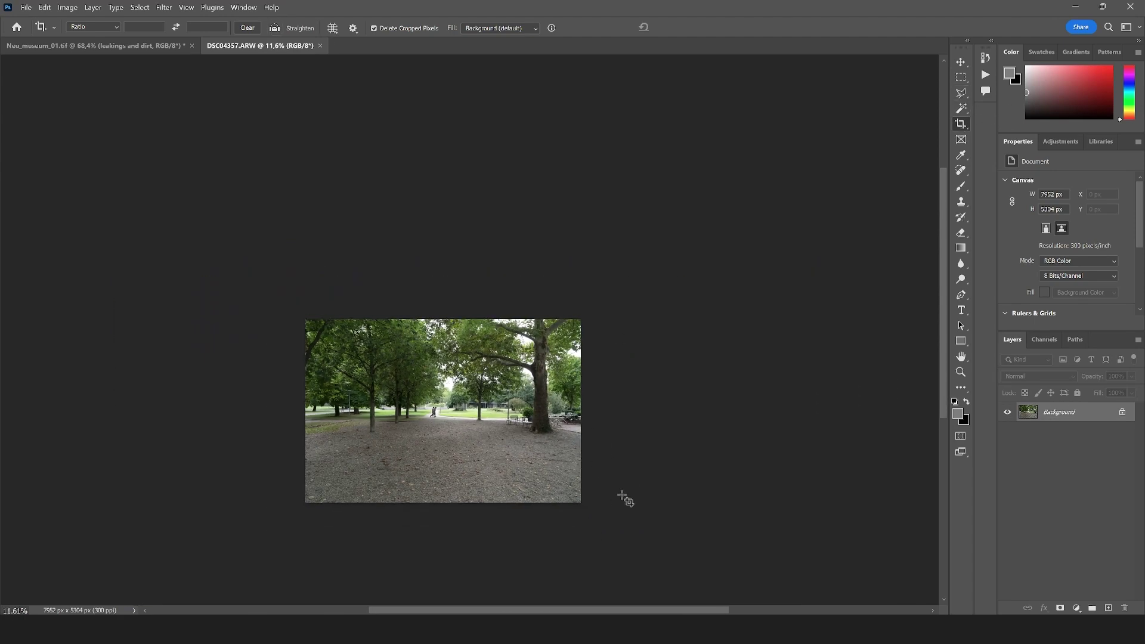
left_click_drag(625, 500, 216, 420)
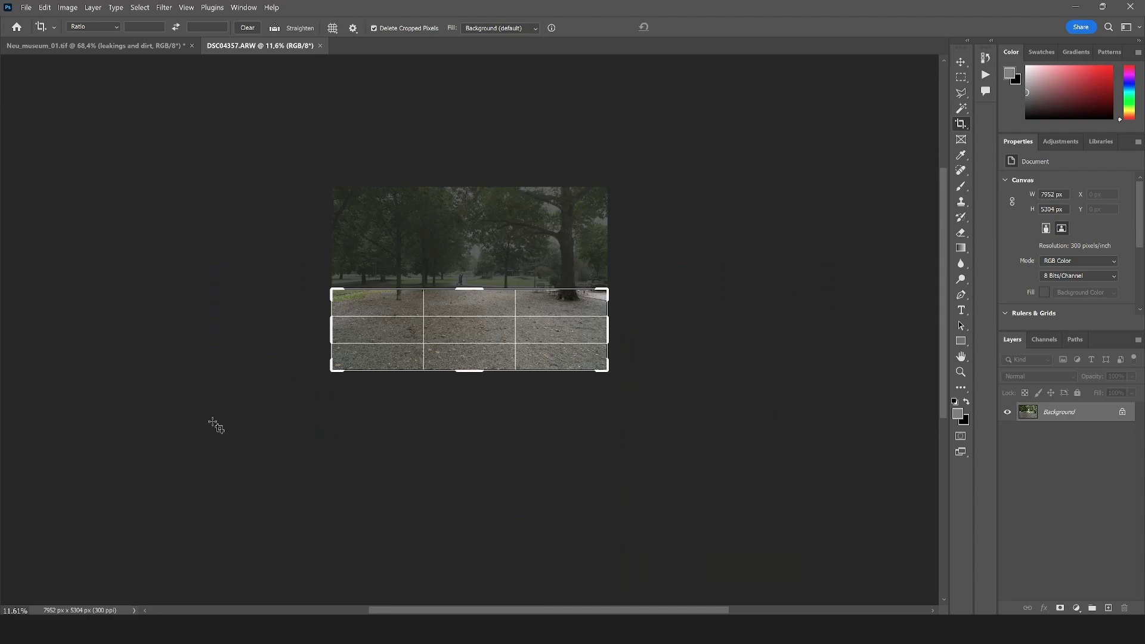
double_click(461, 338)
scroll(430, 310, "up", 5)
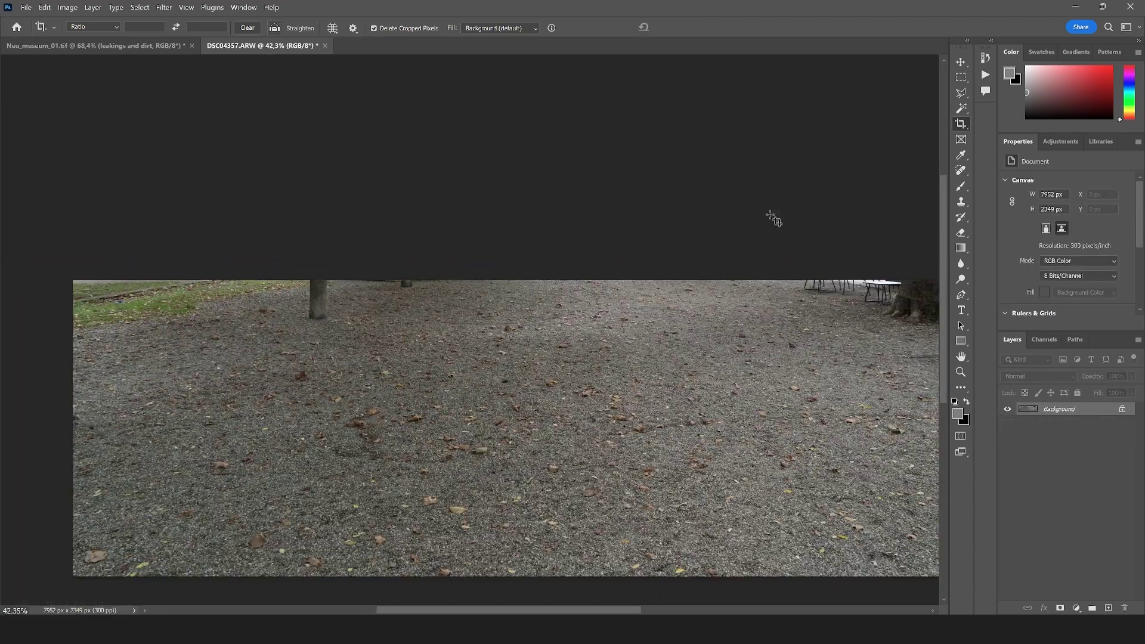
- Select the two tree trunks along the gravel's upper edge and remove them with Content-Aware Fill output to a new layer
left_click(965, 76)
scroll(325, 249, "up", 4)
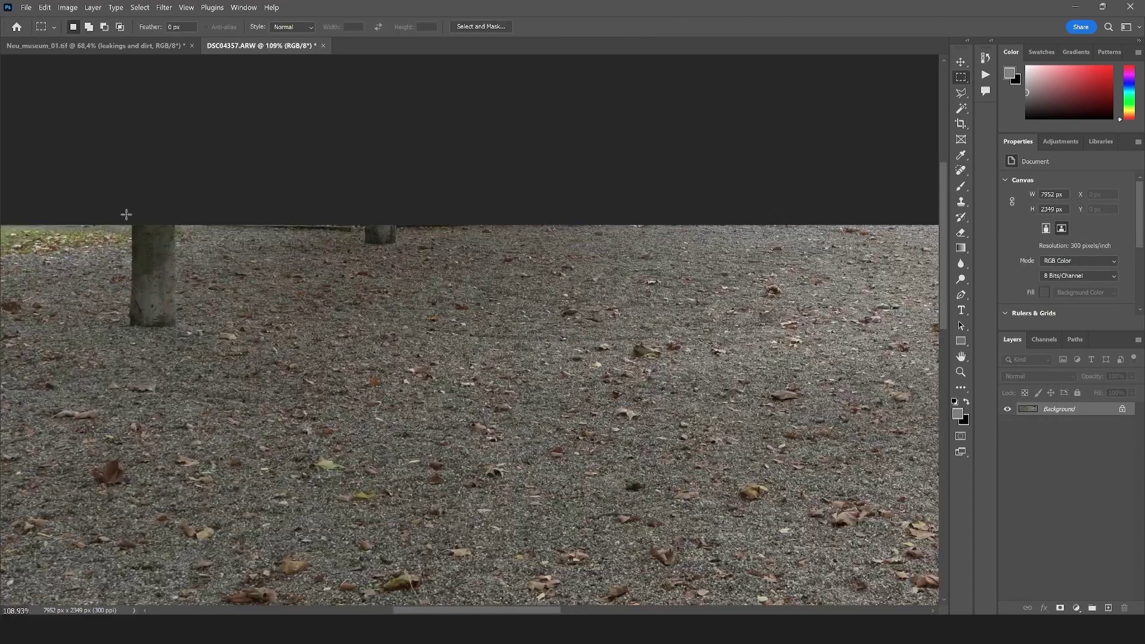
left_click_drag(130, 213, 181, 331)
left_click_drag(358, 225, 407, 248)
right_click(392, 243)
left_click(466, 403)
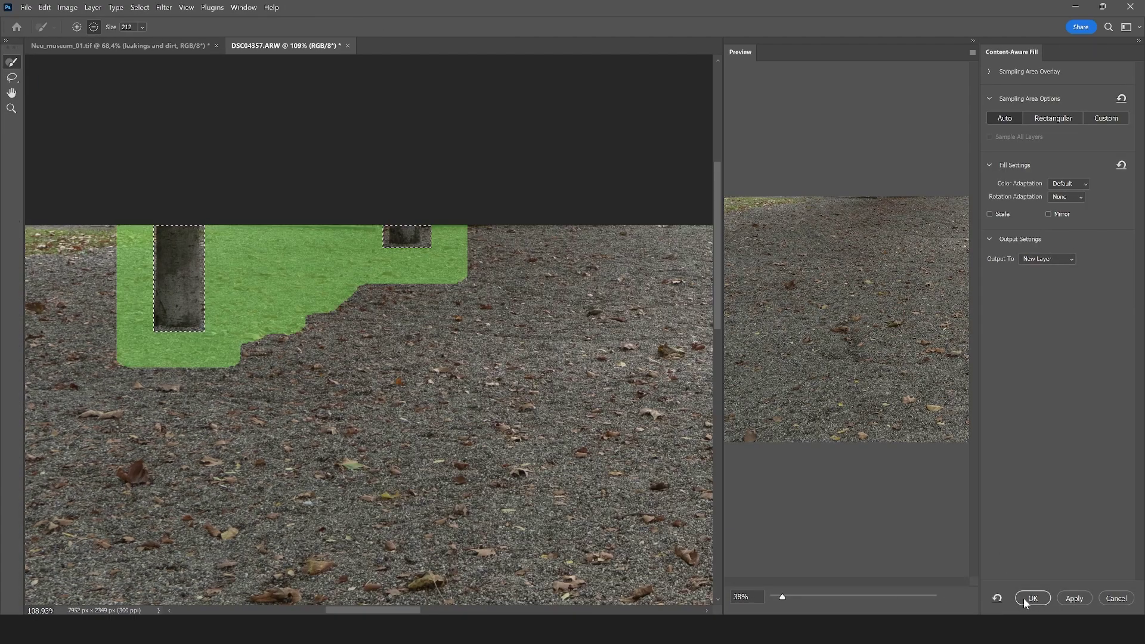
left_click(1023, 599)
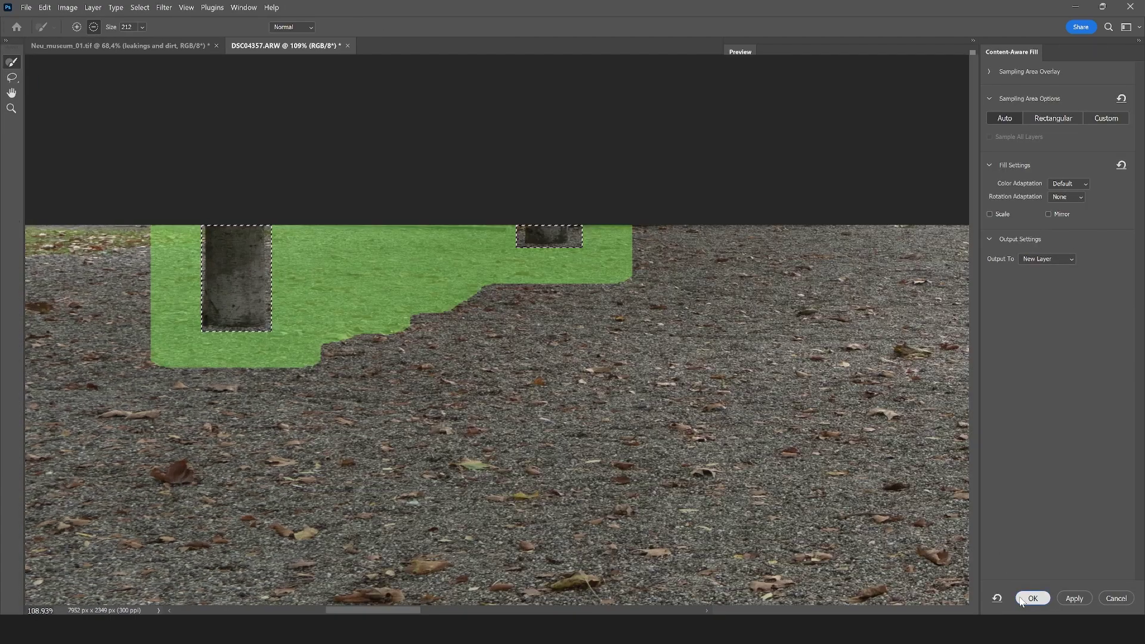
- Clear the trunk selection and merge the fill layer into the Background
key("ctrl+d")
scroll(583, 325, "down", 5)
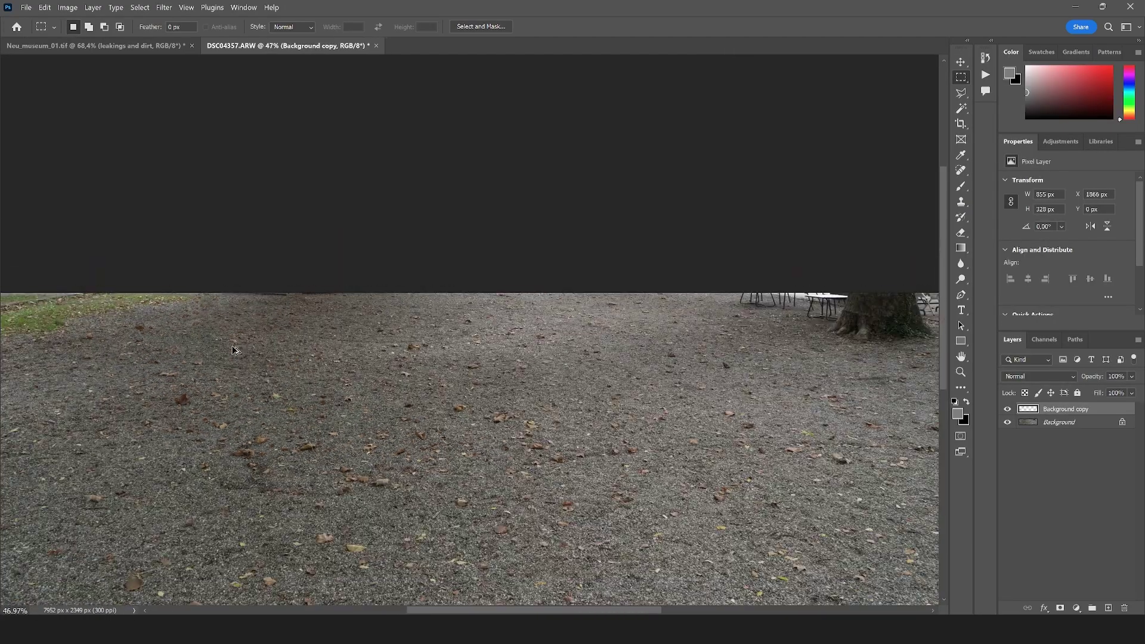
scroll(583, 325, "up", 2)
- Outline the tables, large trunk and paving at the photo's upper right and replace them with gravel using Content-Aware Fill on a new layer
left_click(960, 93)
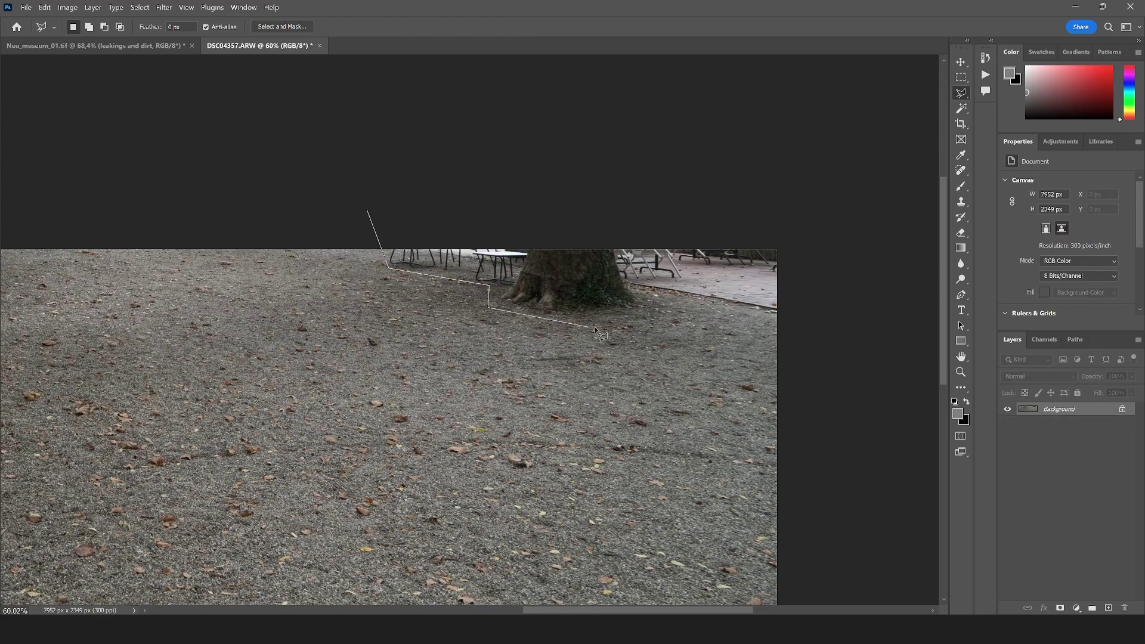
left_click(795, 330)
left_click(823, 255)
left_click(774, 204)
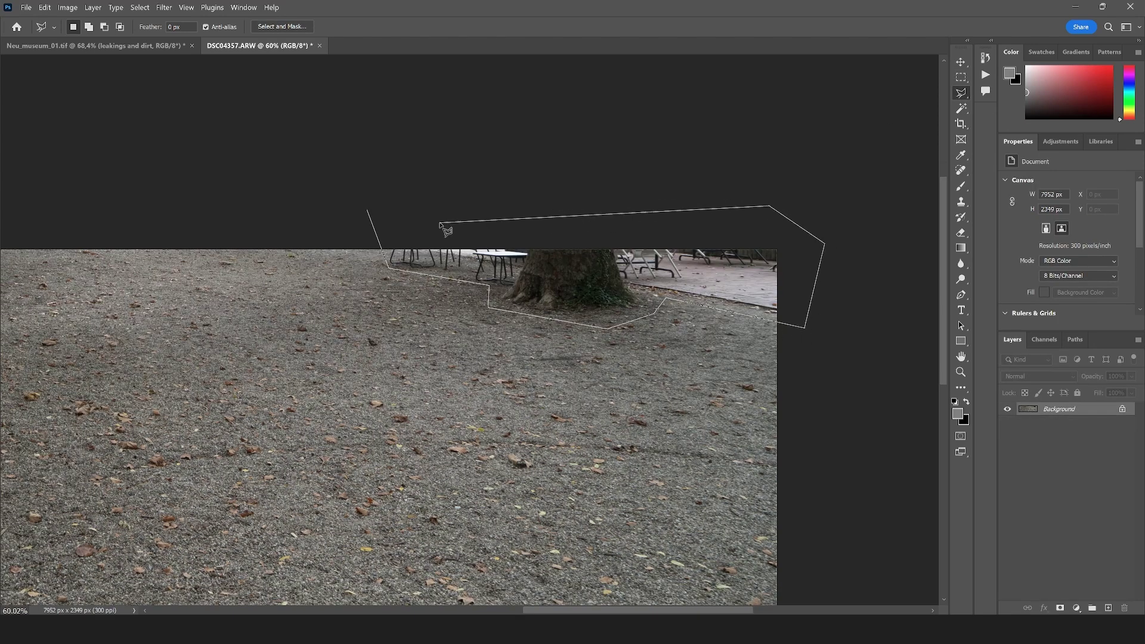
double_click(440, 230)
right_click(621, 286)
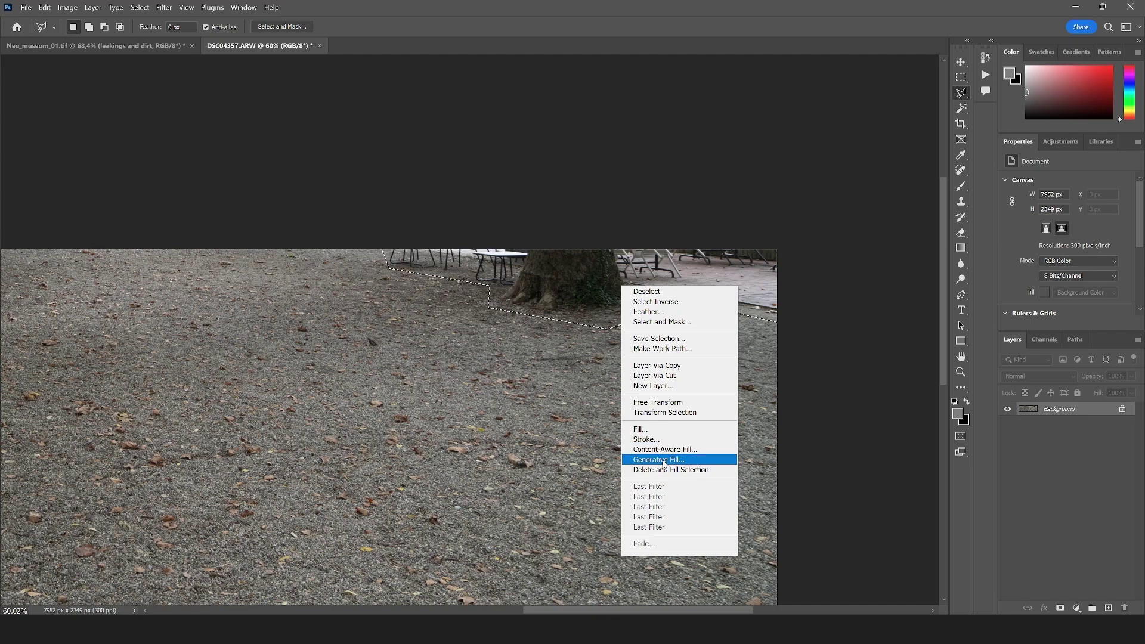
left_click(663, 450)
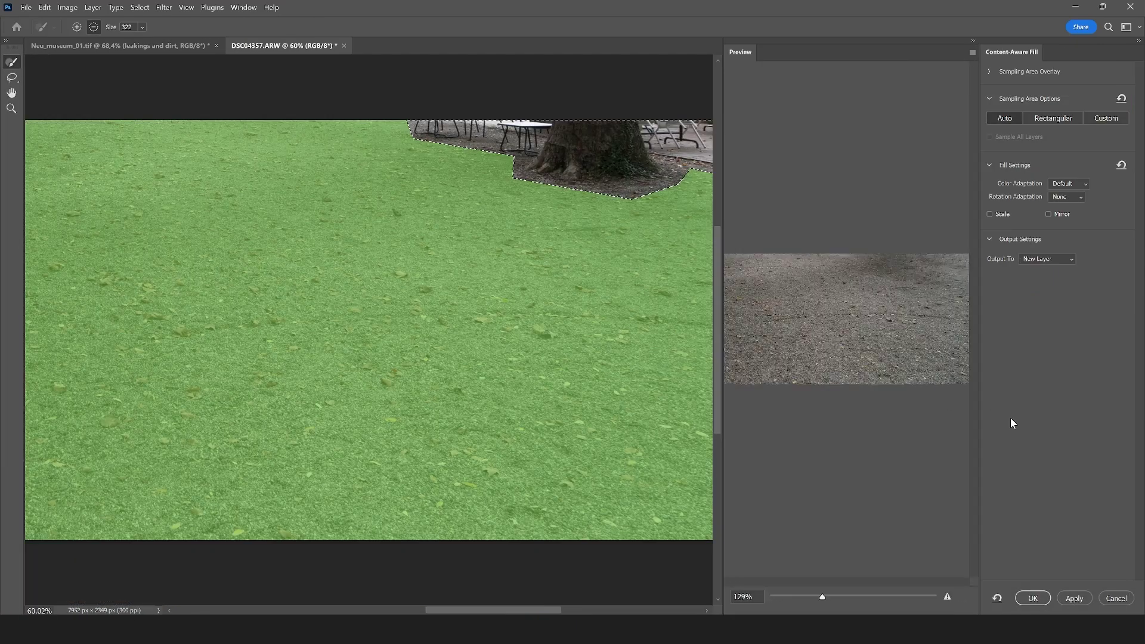
left_click(1033, 598)
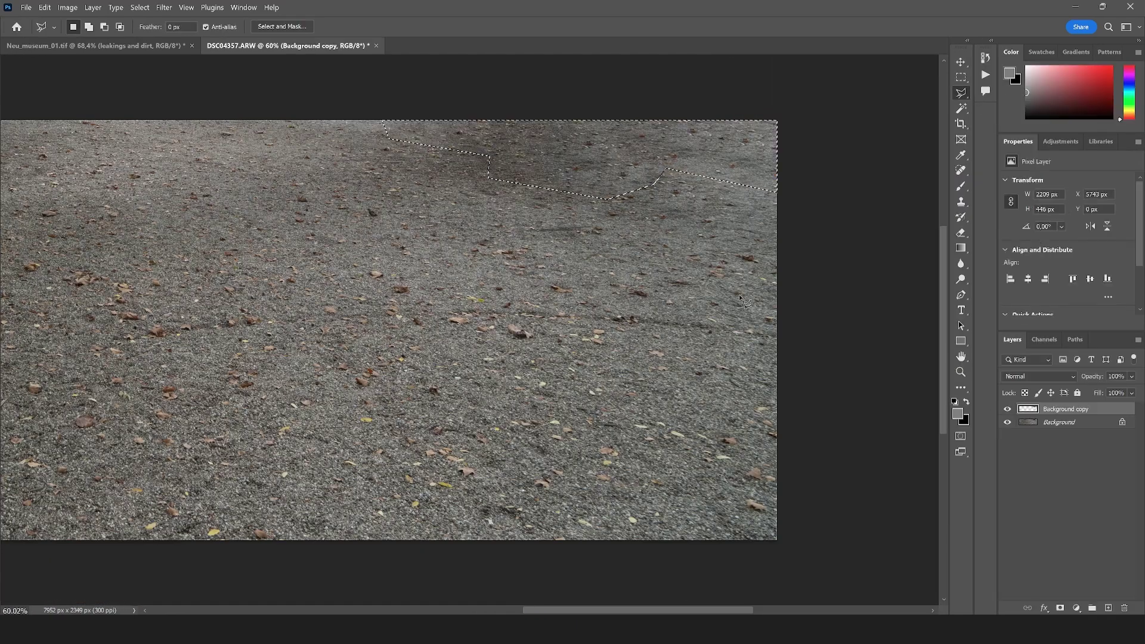
scroll(725, 313, "down", 5)
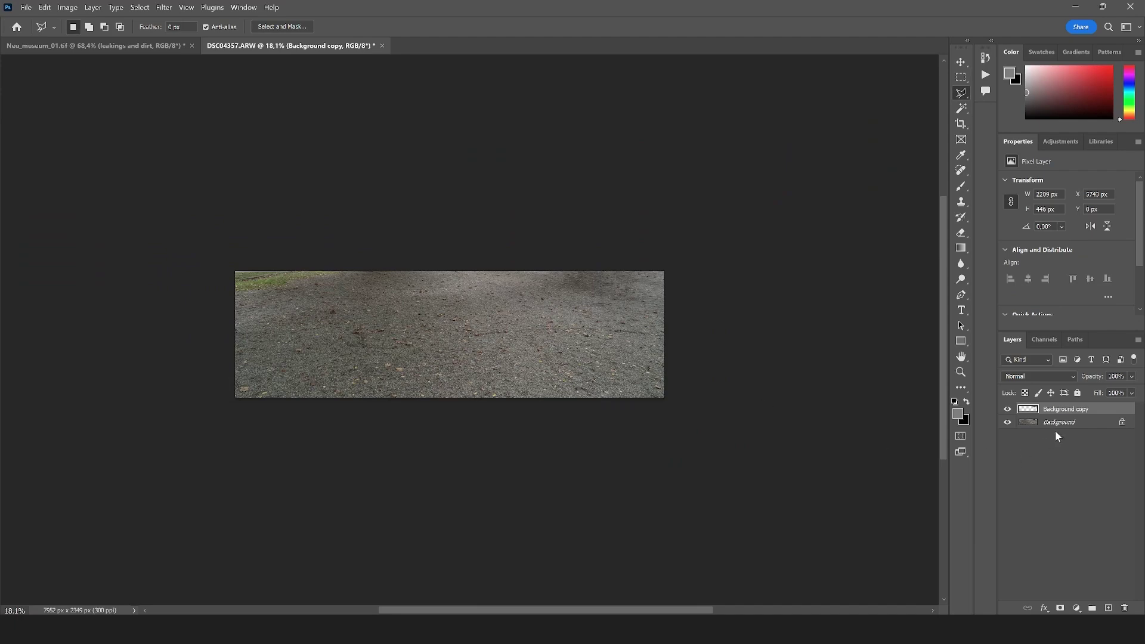
- Merge the gravel fill layer into the Background and convert the result to a Smart Object
key("ctrl+e")
scroll(575, 280, "up", 2)
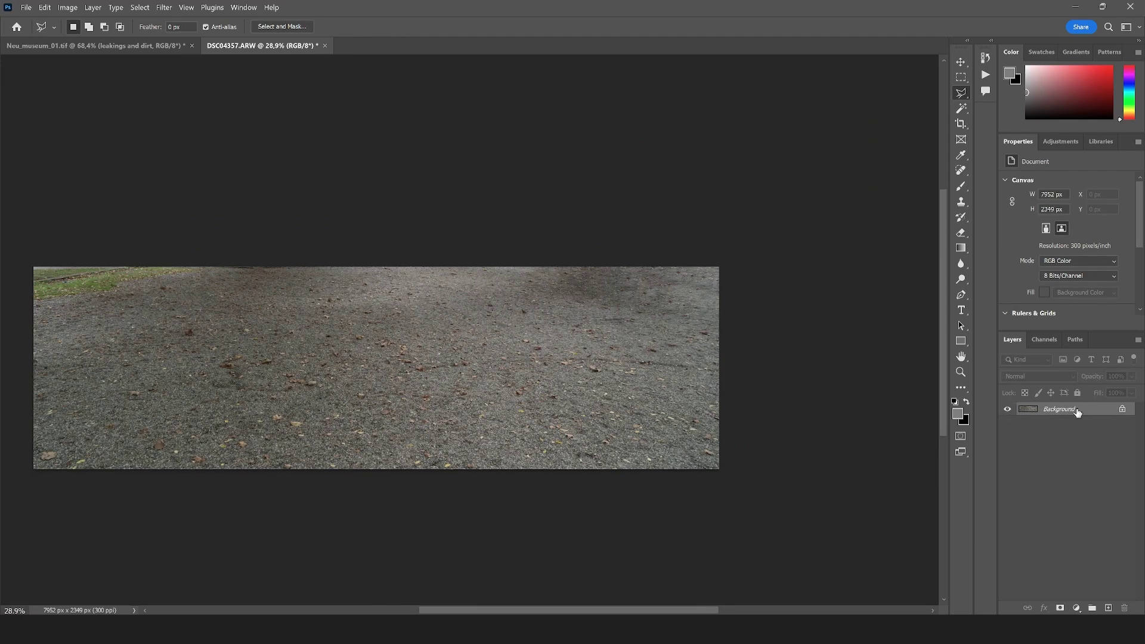
right_click(1078, 412)
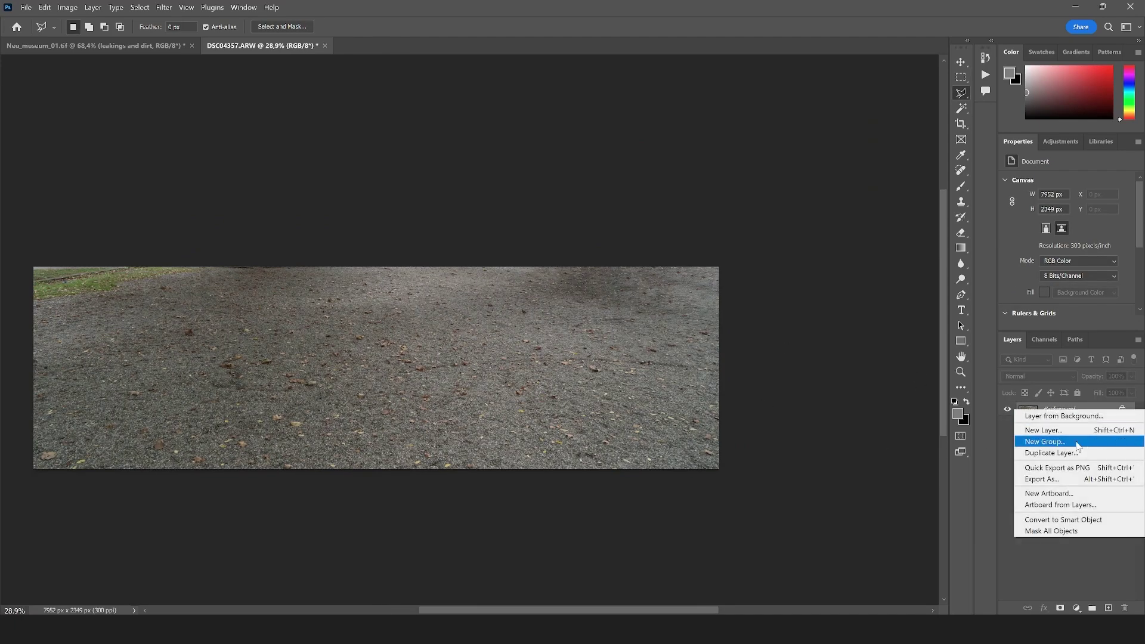
left_click(1057, 520)
- Bring the gravel Smart Object into Neu_museum_01.tif and accept the color profile conversion
key("v")
left_click_drag(421, 341, 435, 387)
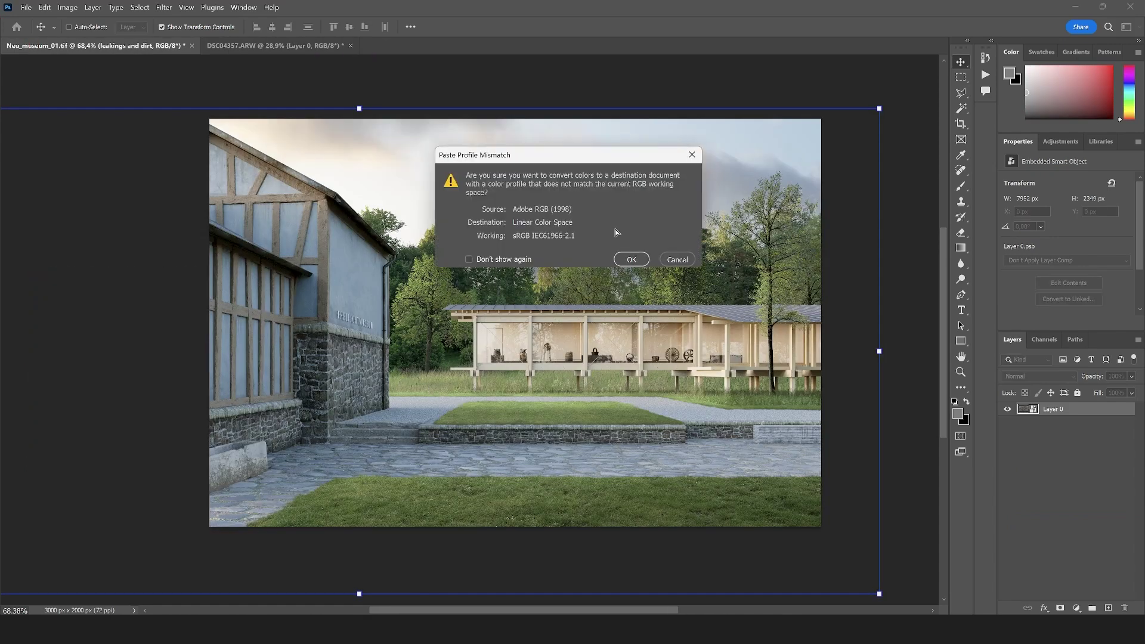
left_click(631, 259)
- Scale the gravel layer to about 2737 by 808 px and place its upper edge along the far side of the path
scroll(493, 346, "down", 5)
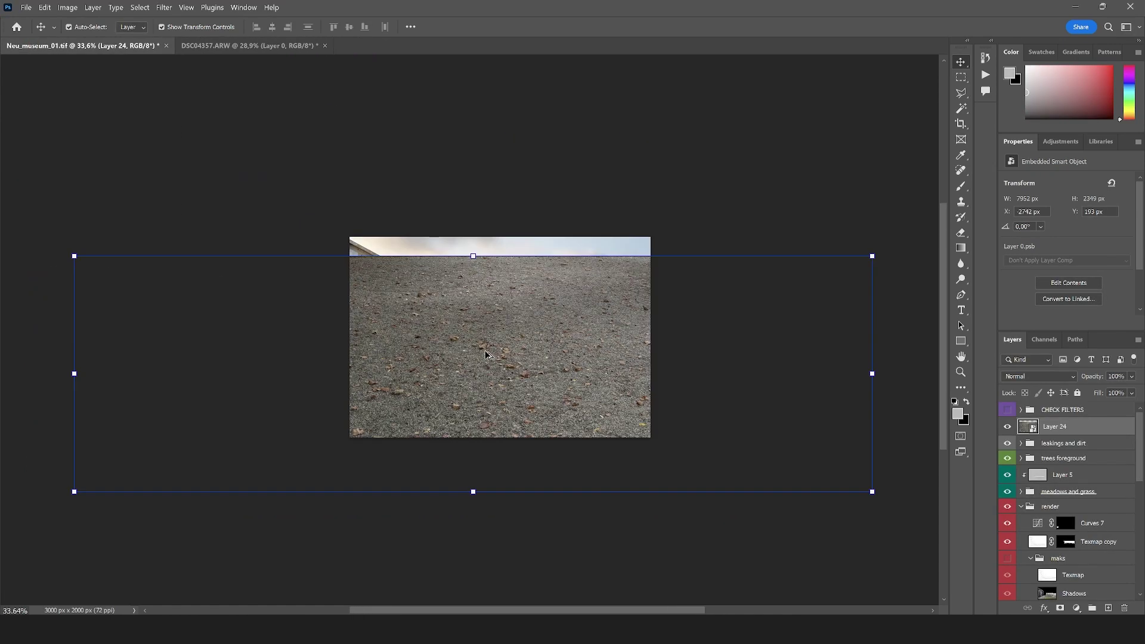
left_click_drag(179, 455, 539, 346)
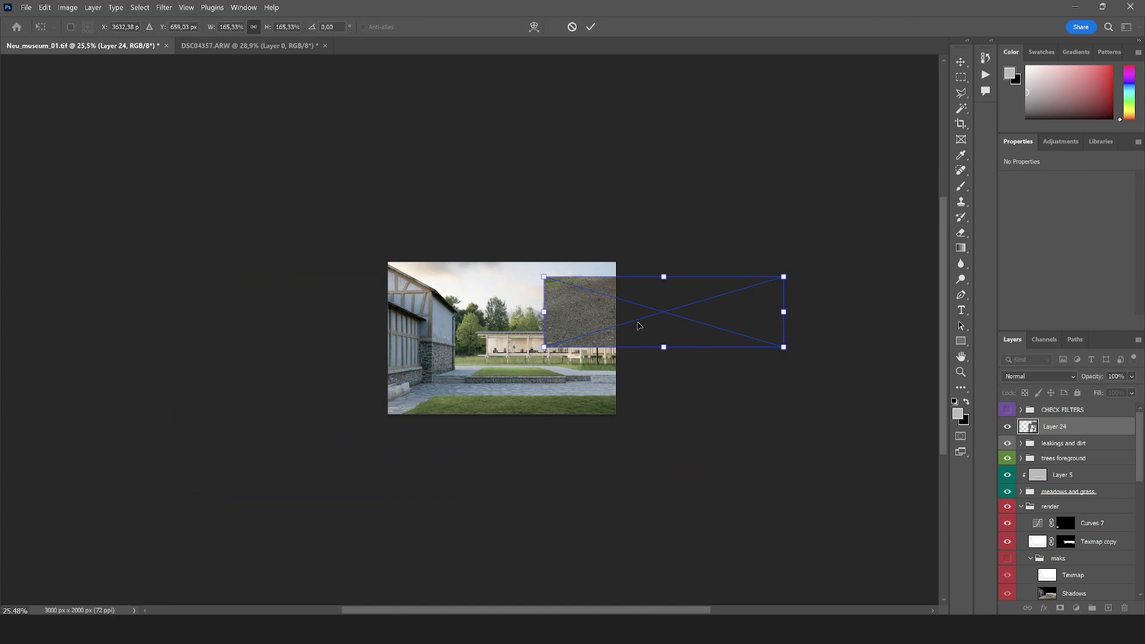
left_click_drag(639, 320, 499, 400)
scroll(500, 399, "up", 3)
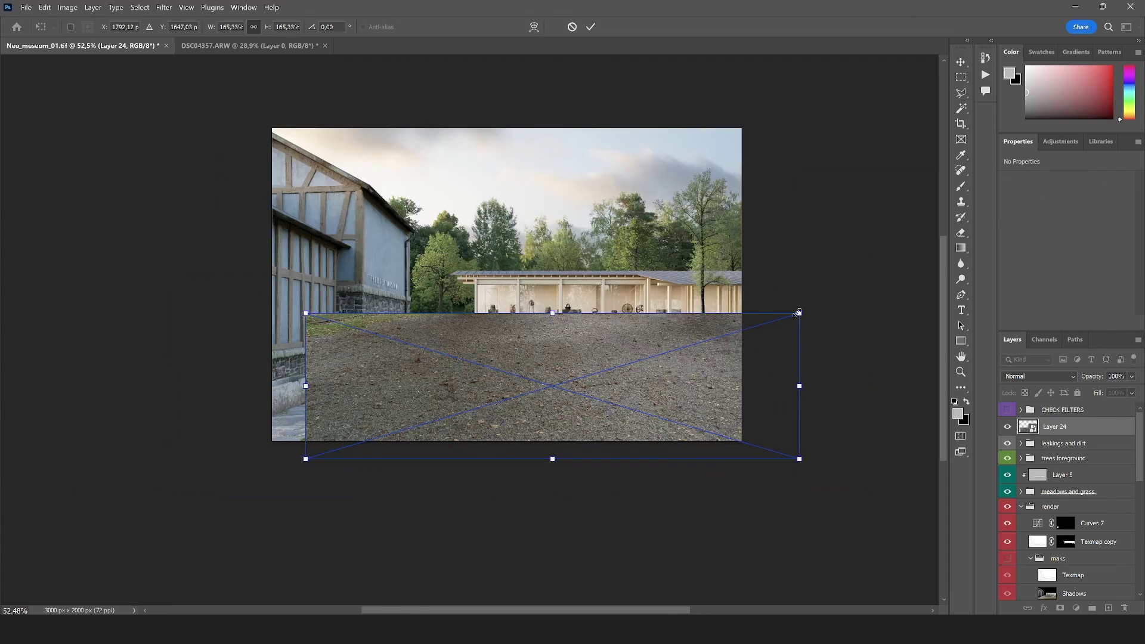
left_click_drag(798, 312, 733, 332)
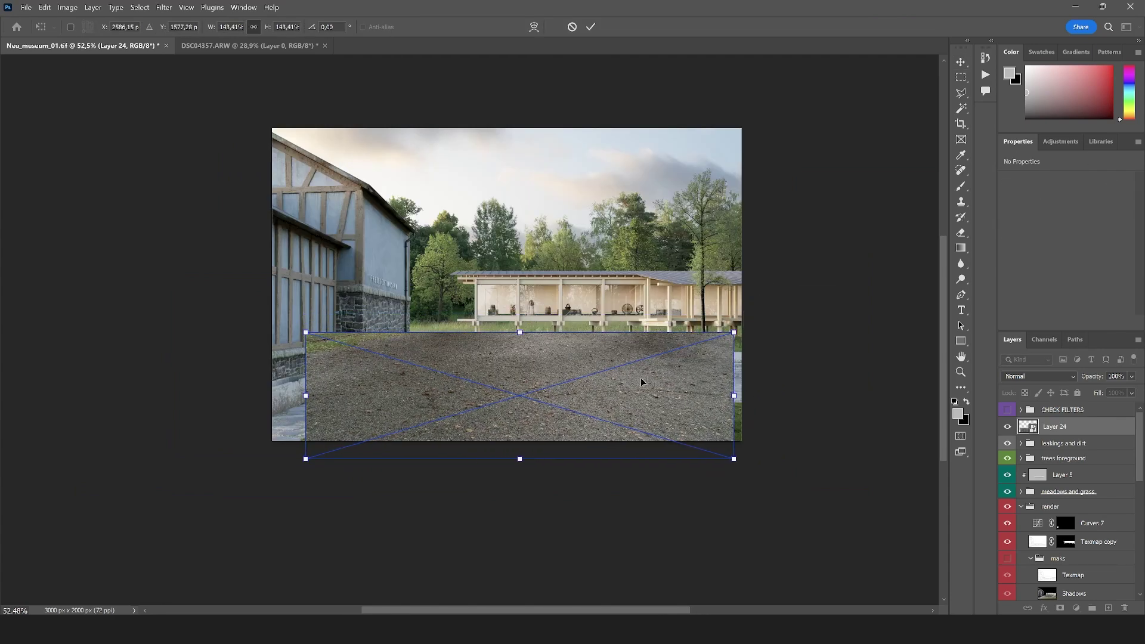
left_click_drag(641, 380, 685, 385)
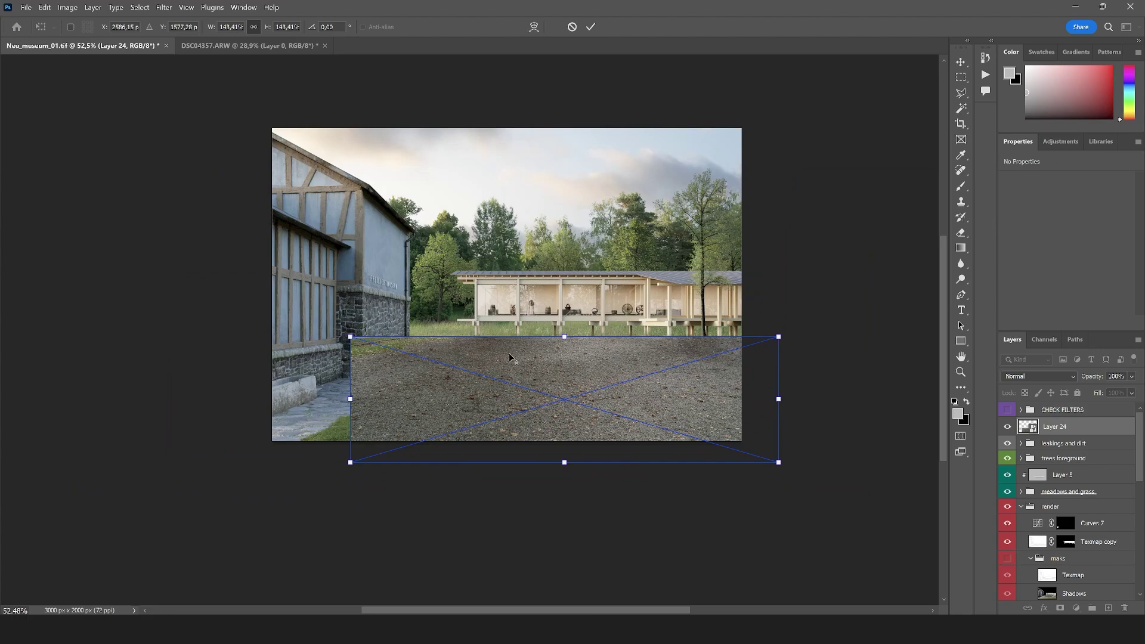
scroll(510, 357, "up", 5)
left_click_drag(501, 334, 539, 361)
key("Return")
scroll(445, 360, "down", 5)
scroll(800, 361, "up", 2)
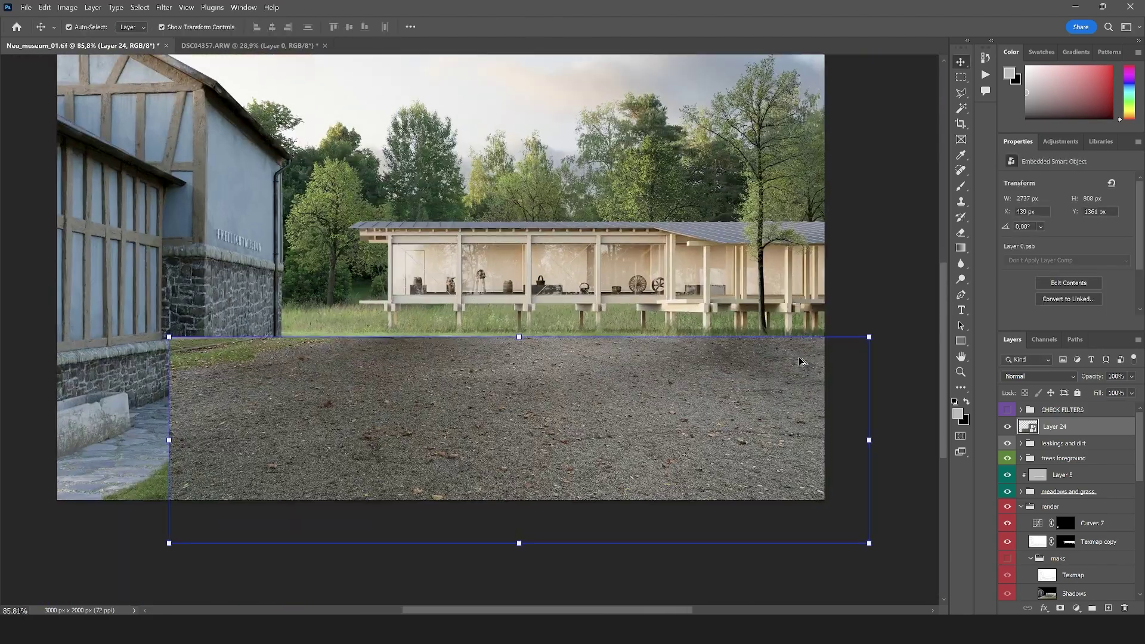
- Lower the gravel layer's opacity to 33% and select the path area from the ID0 layer with the Magic Wand
left_click(1131, 376)
left_click_drag(1136, 391, 1099, 408)
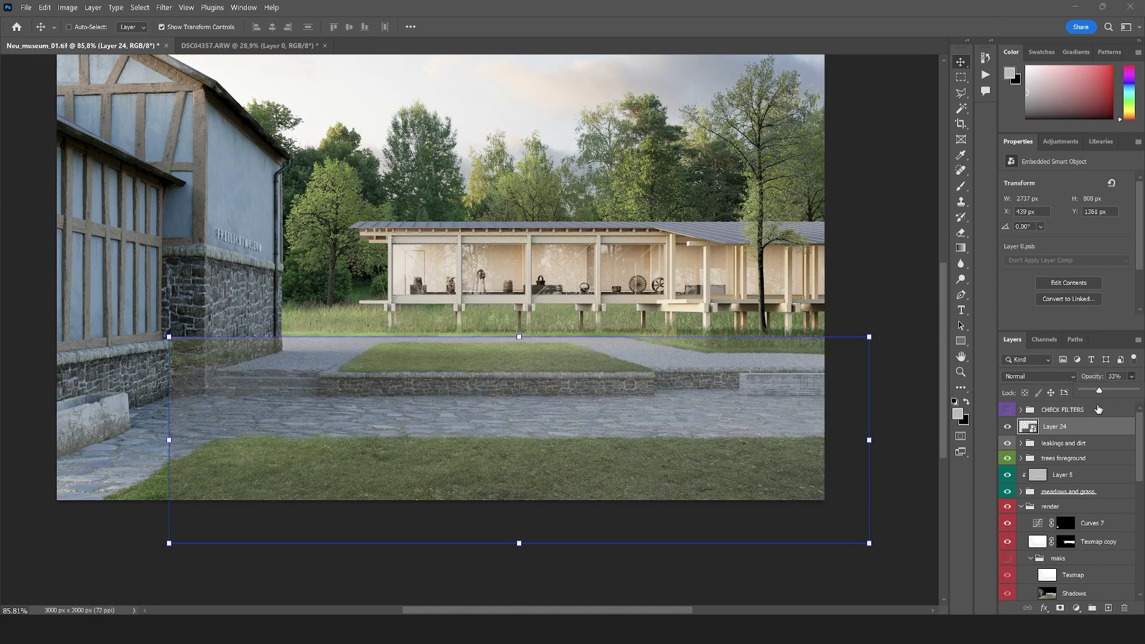
scroll(1069, 499, "down", 6)
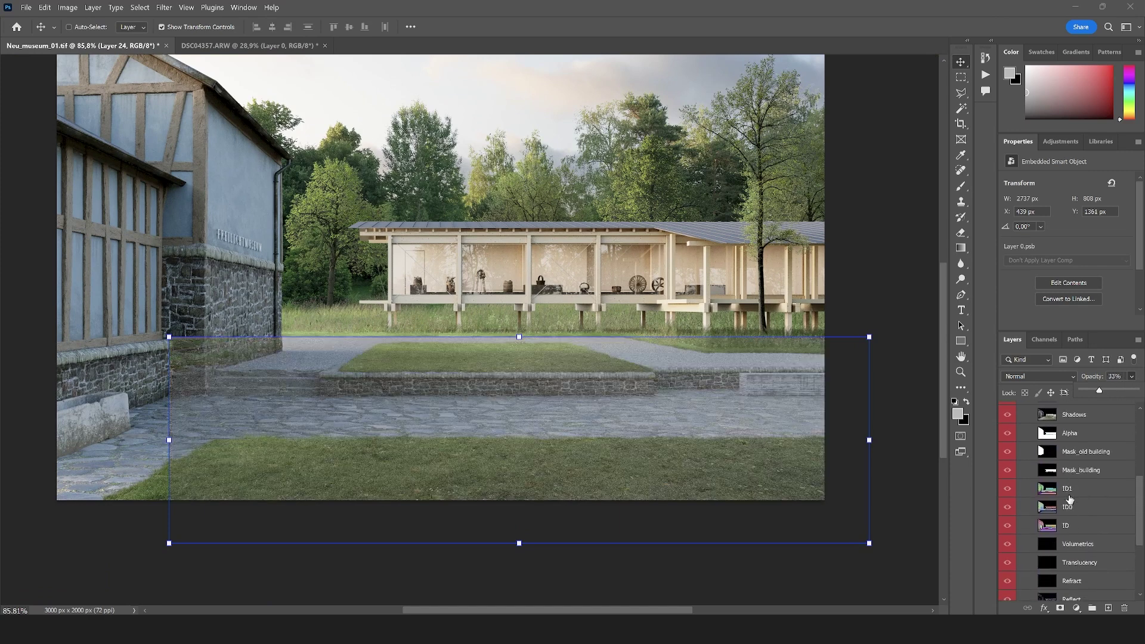
left_click(1070, 509)
key("w")
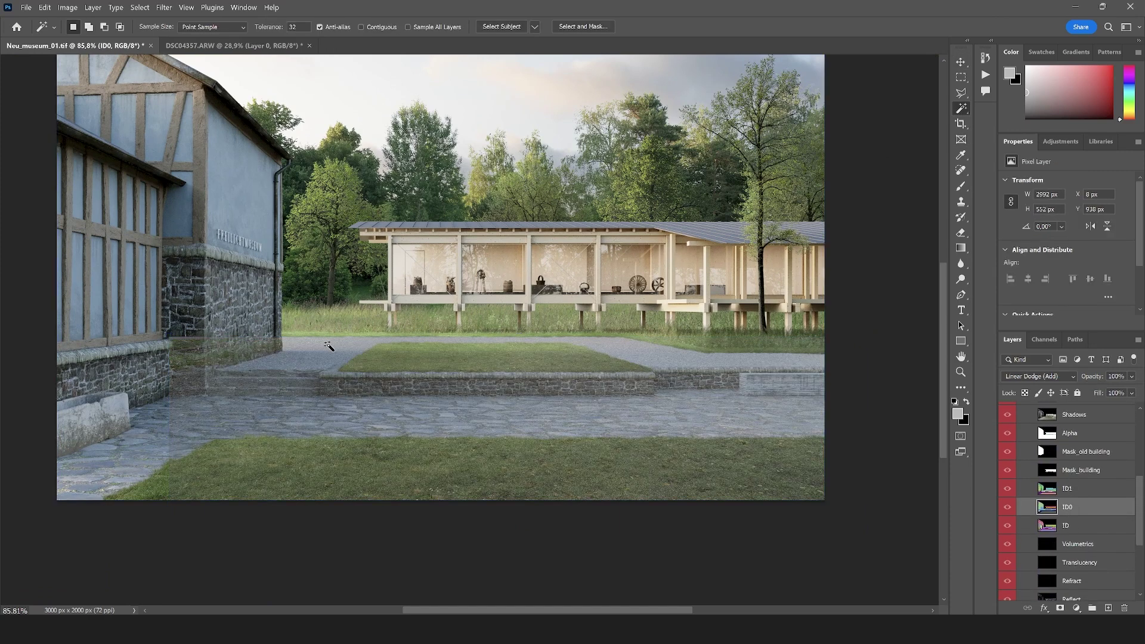
left_click(328, 347)
- Set the Magic Wand tolerance to 5 and reselect only the path around the raised lawn on ID0
scroll(1086, 500, "up", 3)
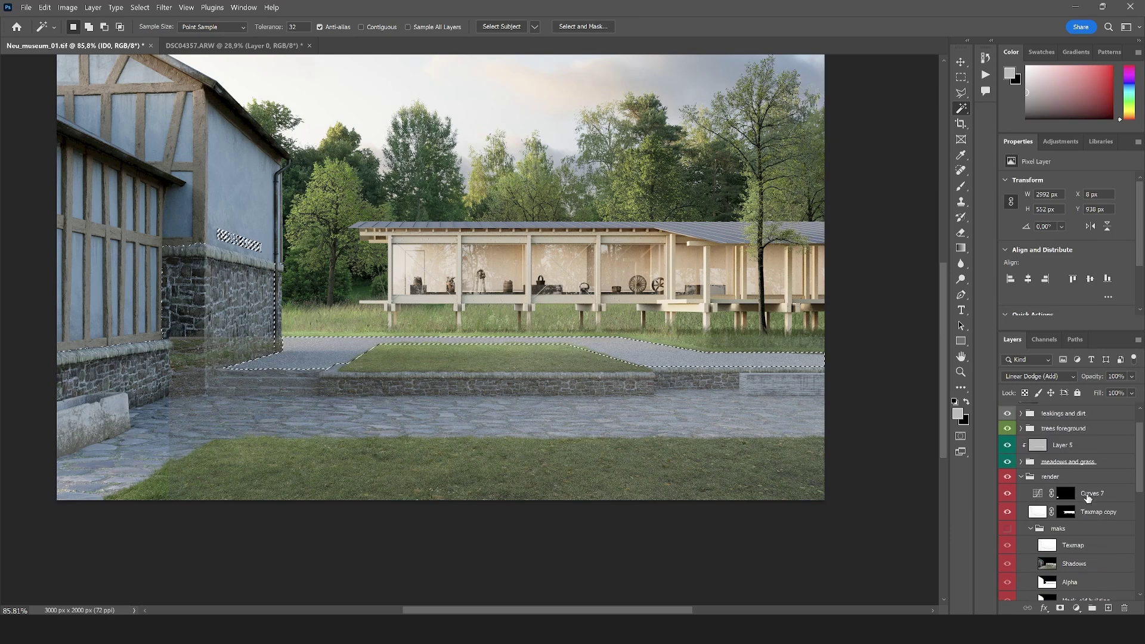
scroll(1088, 496, "down", 3)
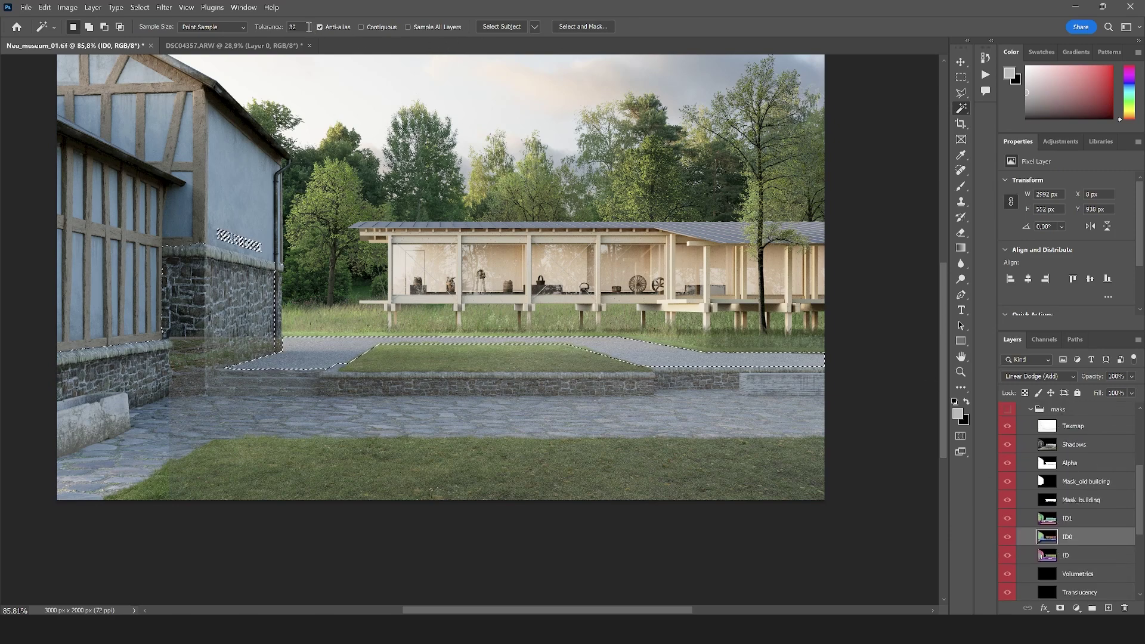
double_click(309, 27)
type("5")
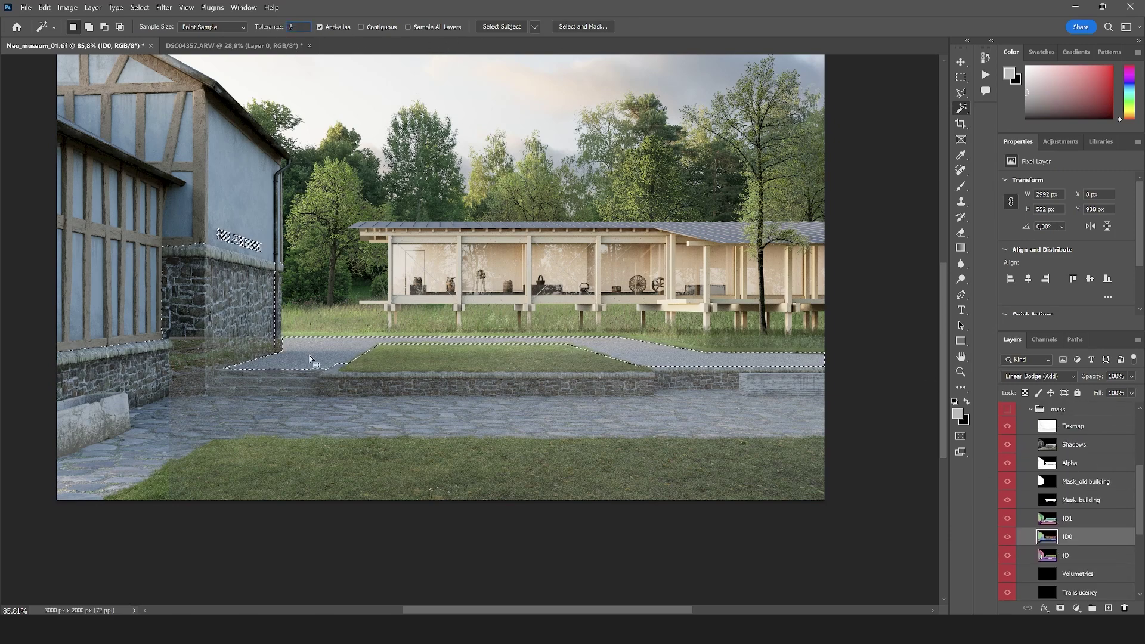
left_click(309, 359)
- Mask the gravel layer to the path selection, set its blend mode to Multiply and its opacity to 100%
scroll(1106, 487, "up", 3)
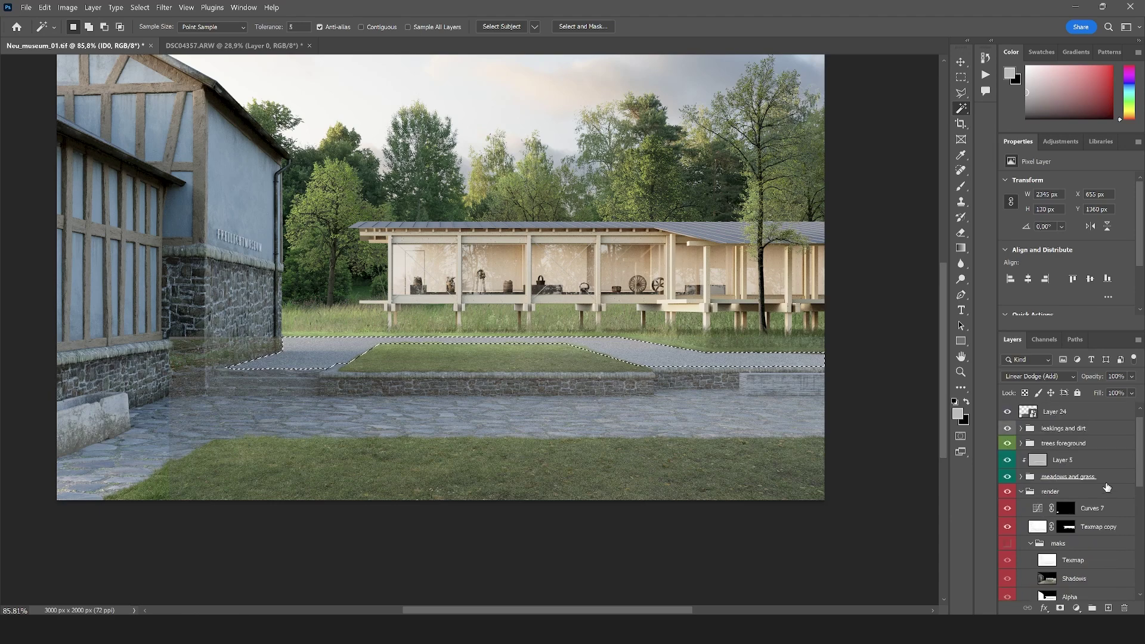
scroll(1107, 487, "up", 1)
left_click(1082, 427)
left_click(1060, 608)
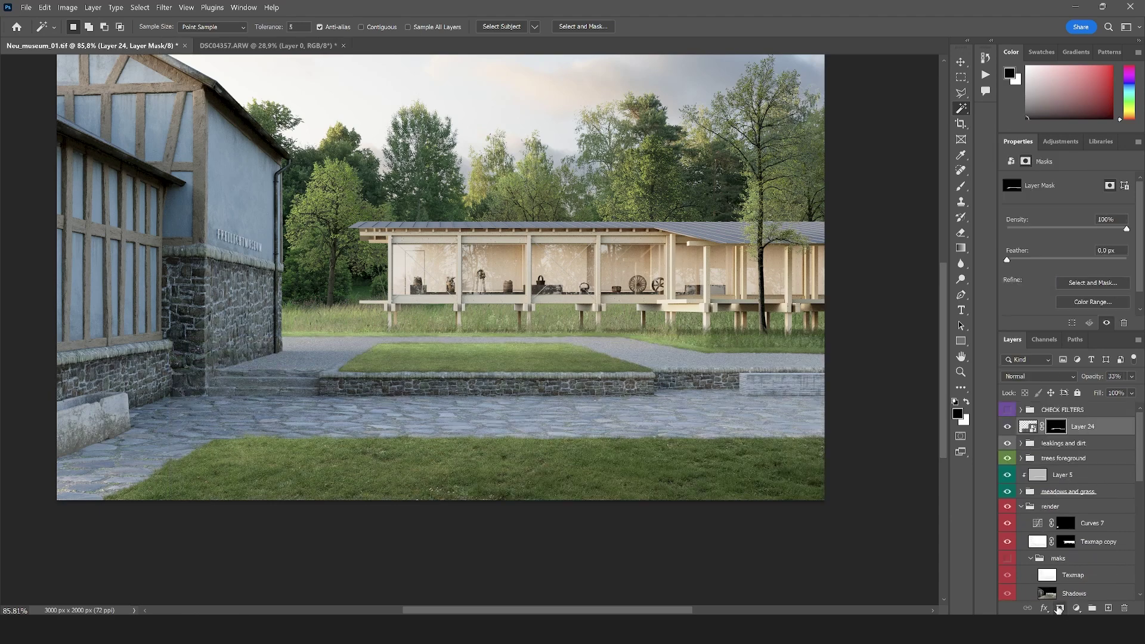
left_click(1021, 374)
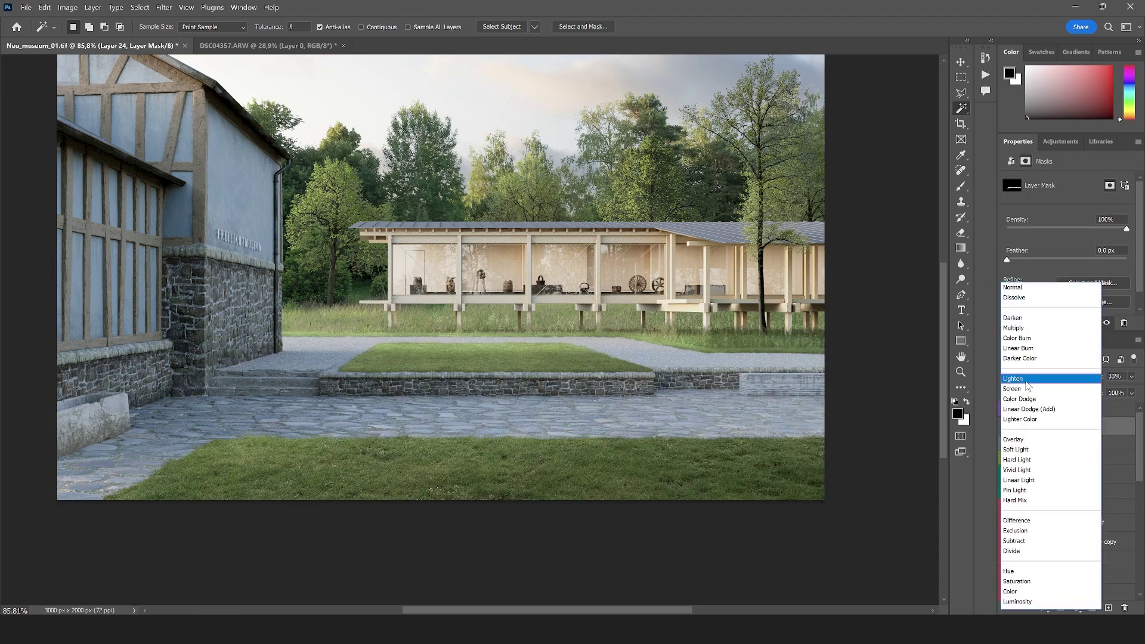
left_click(1025, 331)
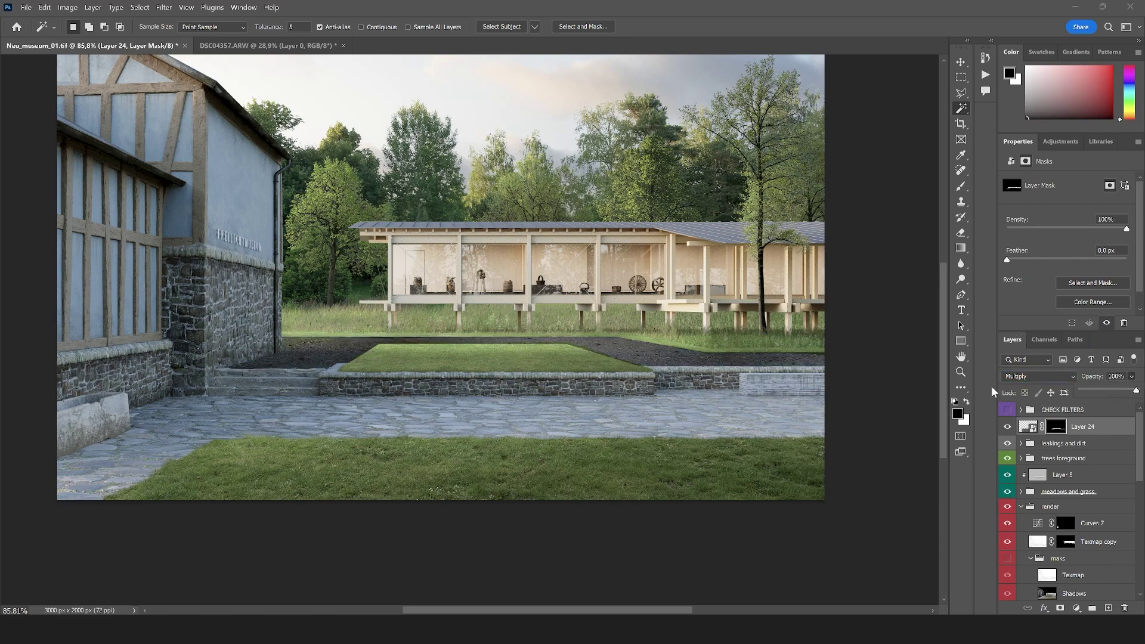
- Collapse the render group and move the gravel layer directly above it, below the meadows and grass group
left_click(961, 373)
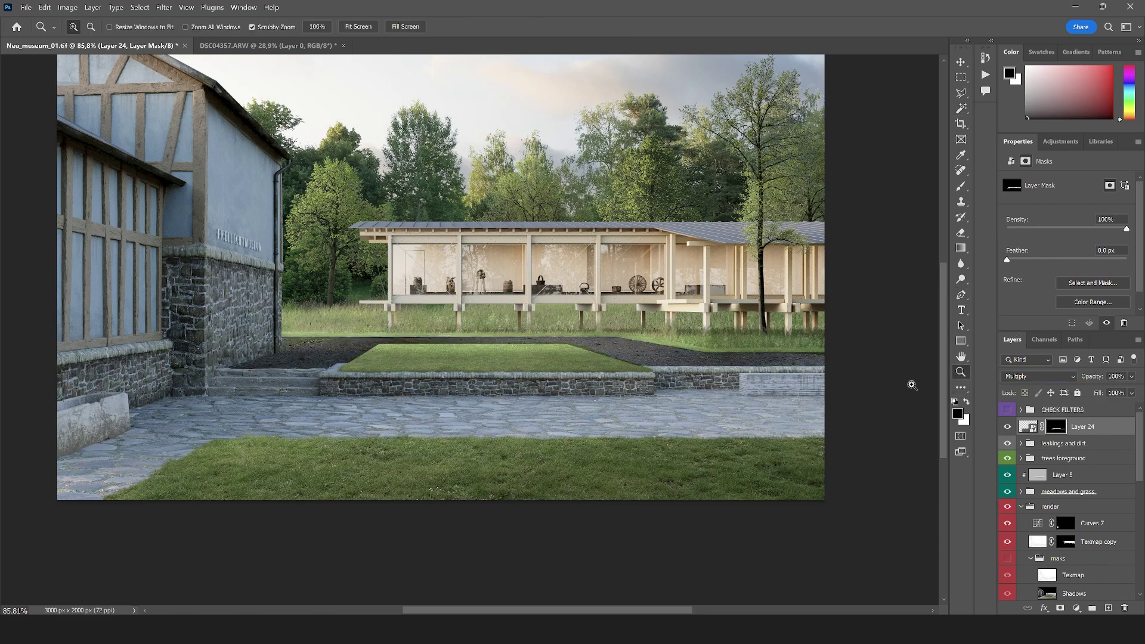
left_click(465, 342)
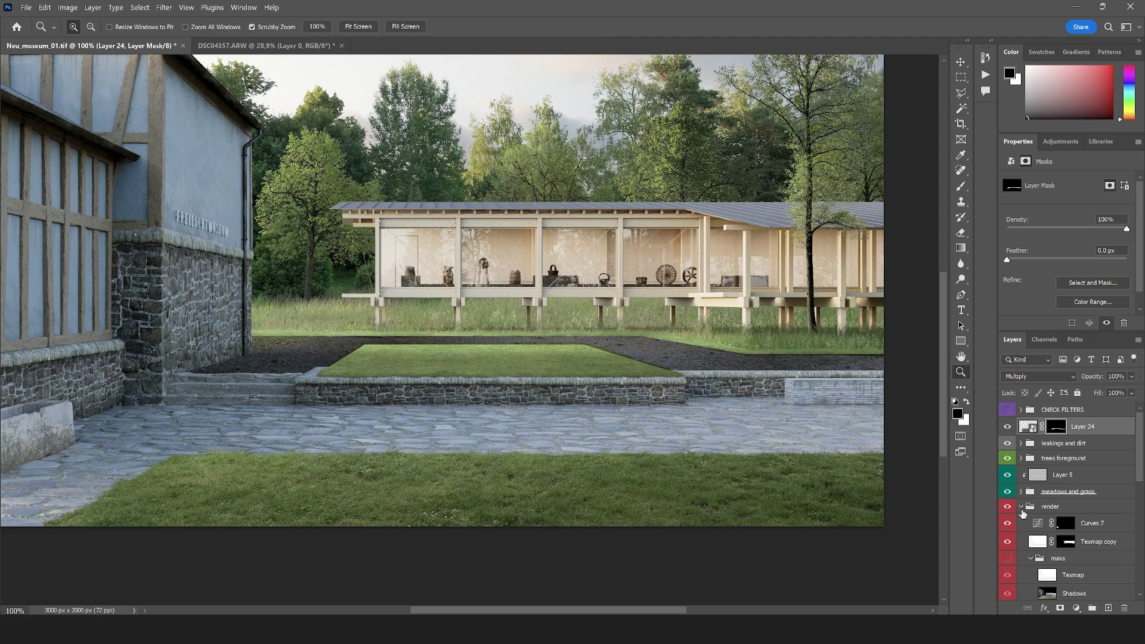
left_click(1021, 508)
left_click_drag(1091, 431, 1092, 505)
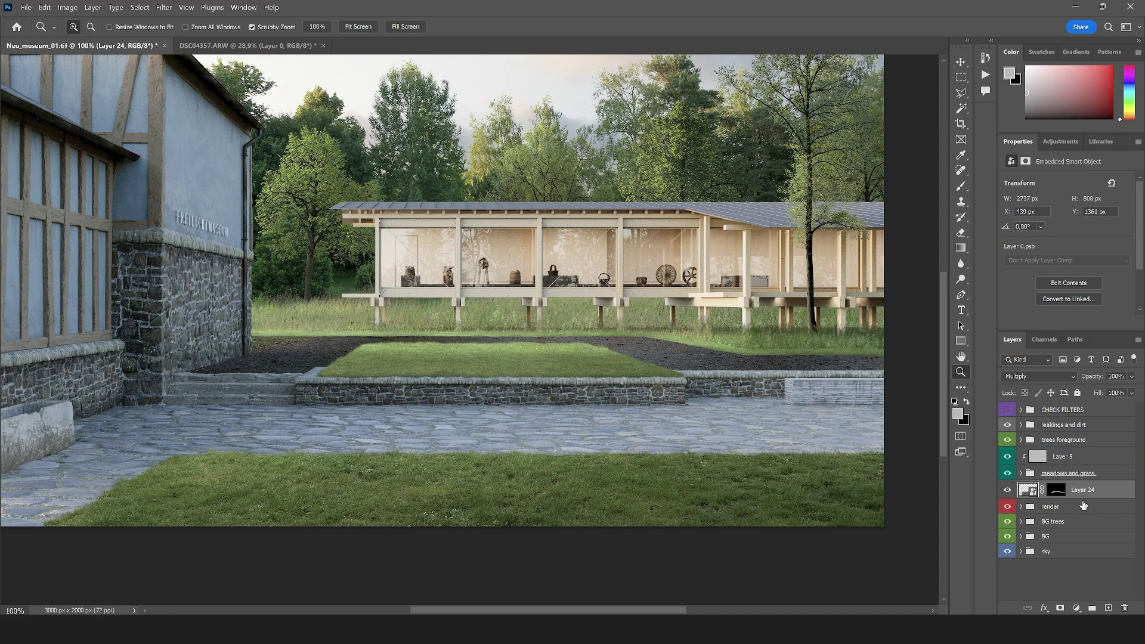
- Put the gravel layer in a new group named "dirt overlay" and give the group a gray color label
left_click_drag(1080, 496, 1092, 607)
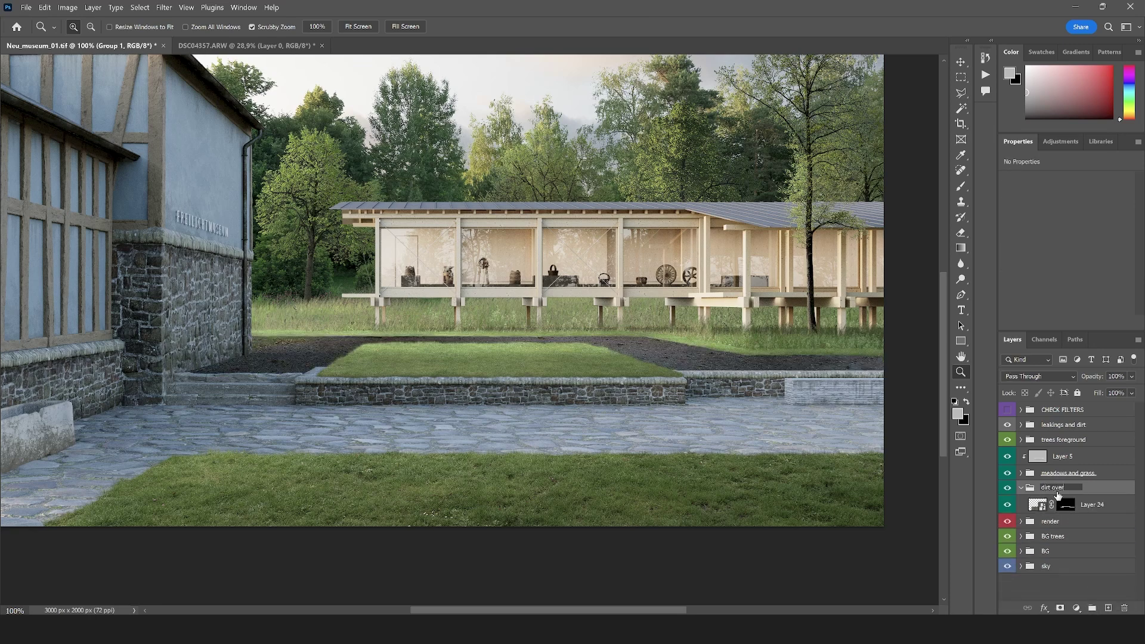
type("lay")
key("Return")
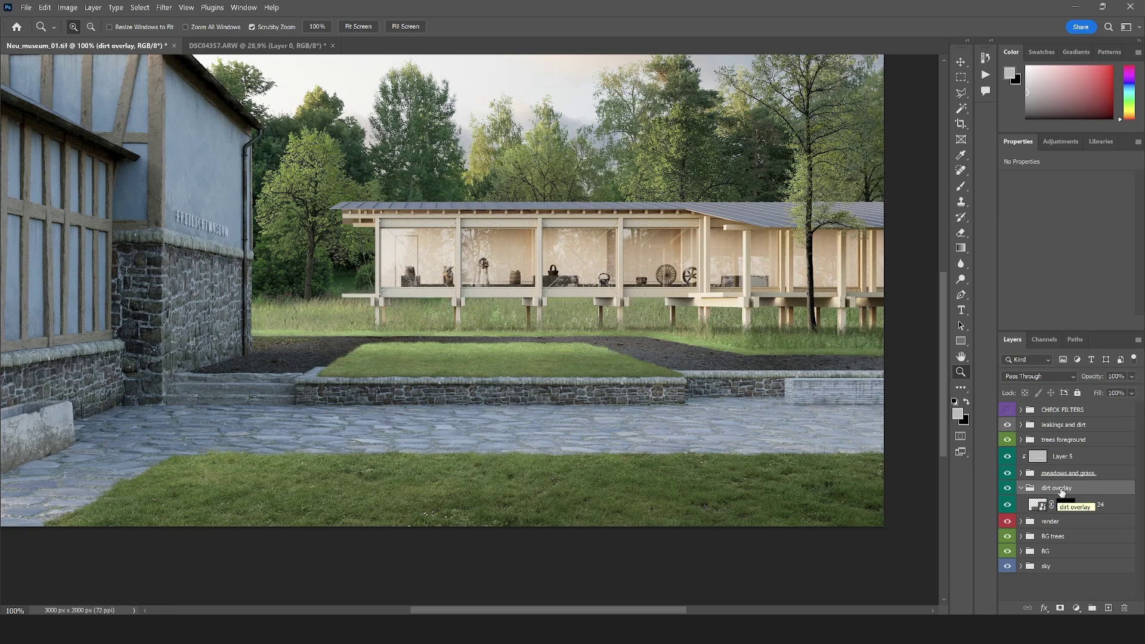
right_click(1062, 491)
left_click(990, 608)
- Add a Curves adjustment clipped to the gravel layer and lift its midtones and shadows to brighten the path
left_click(1037, 506)
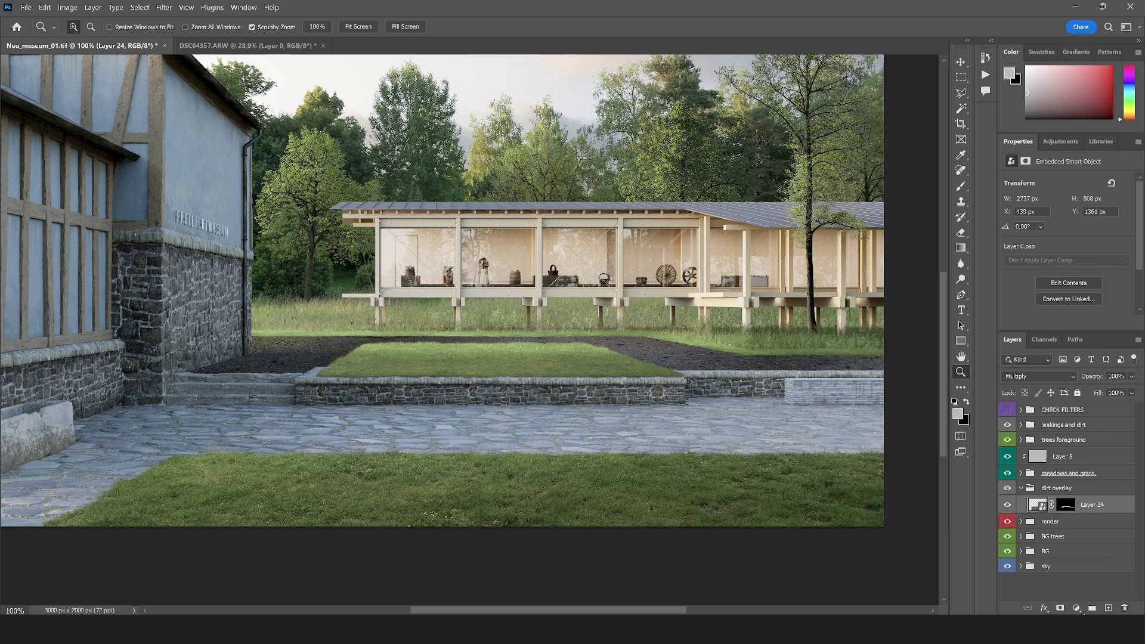
left_click(1076, 609)
left_click(1070, 464)
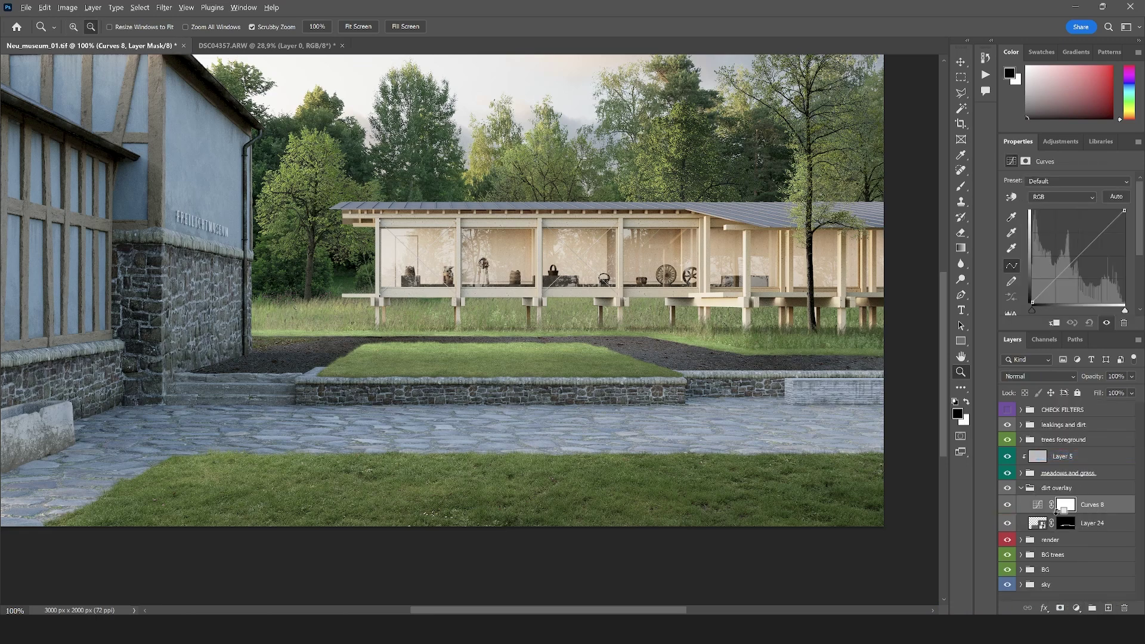
left_click(1057, 513, "alt")
left_click_drag(1099, 234, 1061, 242)
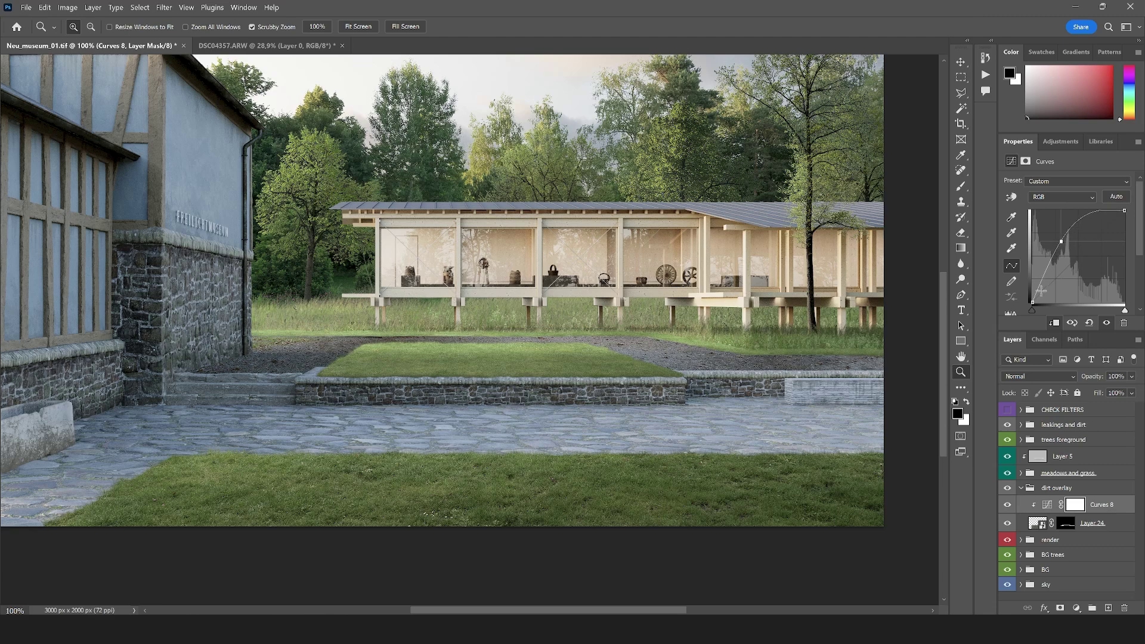
left_click_drag(1034, 301, 1023, 322)
left_click_drag(1047, 272, 1042, 270)
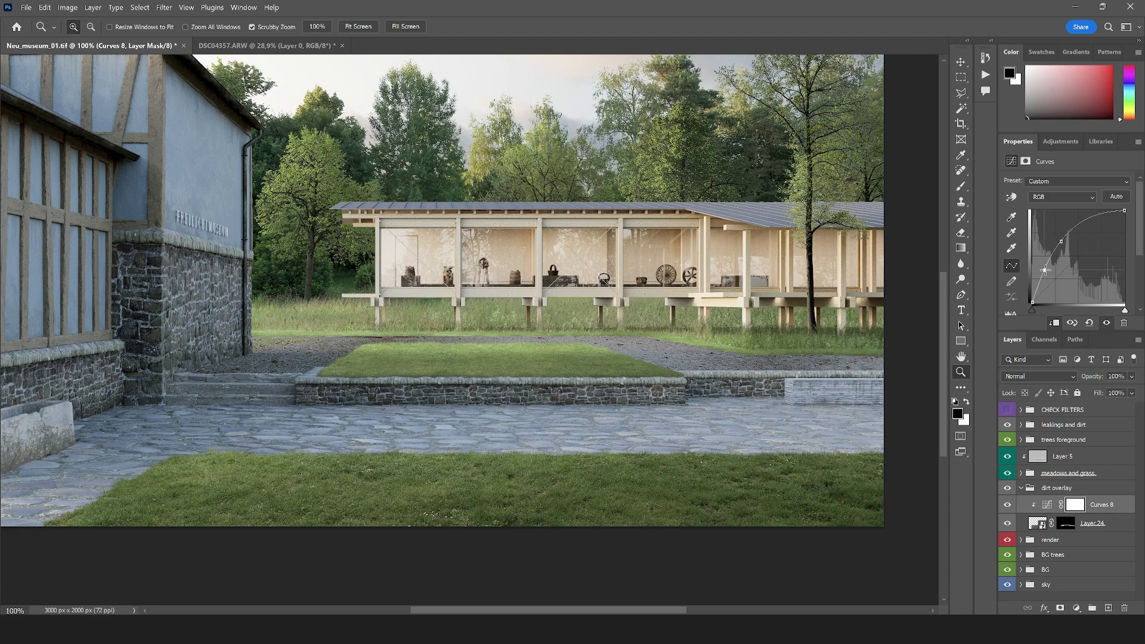
left_click_drag(1044, 270, 1042, 266)
- Unlink the gravel from its mask and shift the texture to about X 398 px, Y 1310 px
left_click(1050, 523)
key("v")
left_click_drag(533, 411, 516, 371)
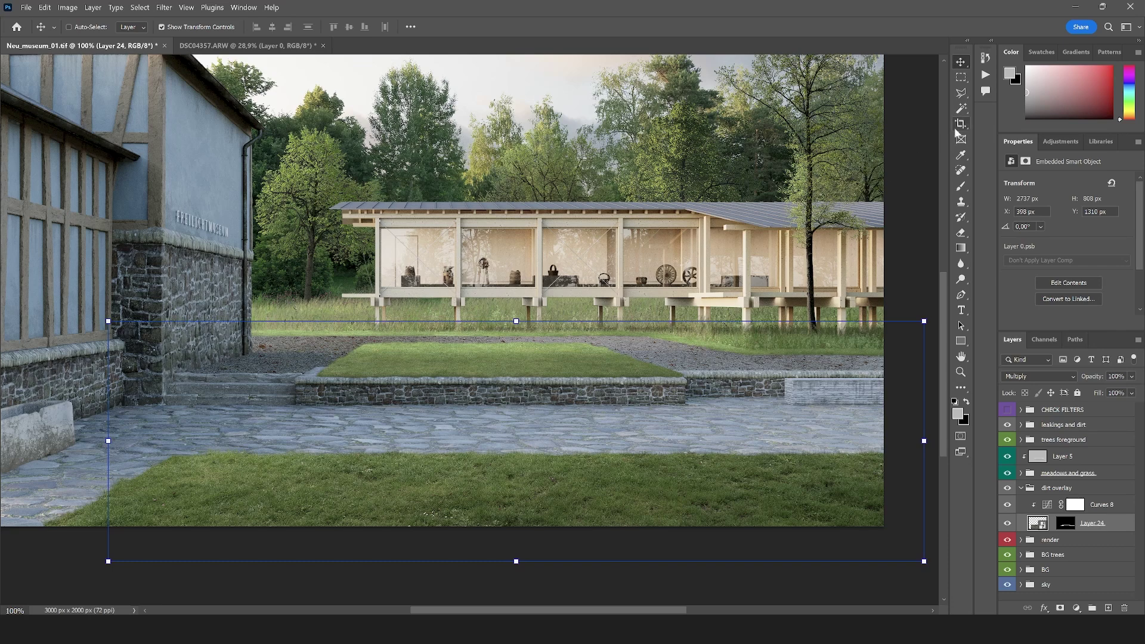
- Add a second clipped Curves adjustment above the first, brighten the gravel's midtones further and review the path
left_click(962, 95)
left_click(1075, 504)
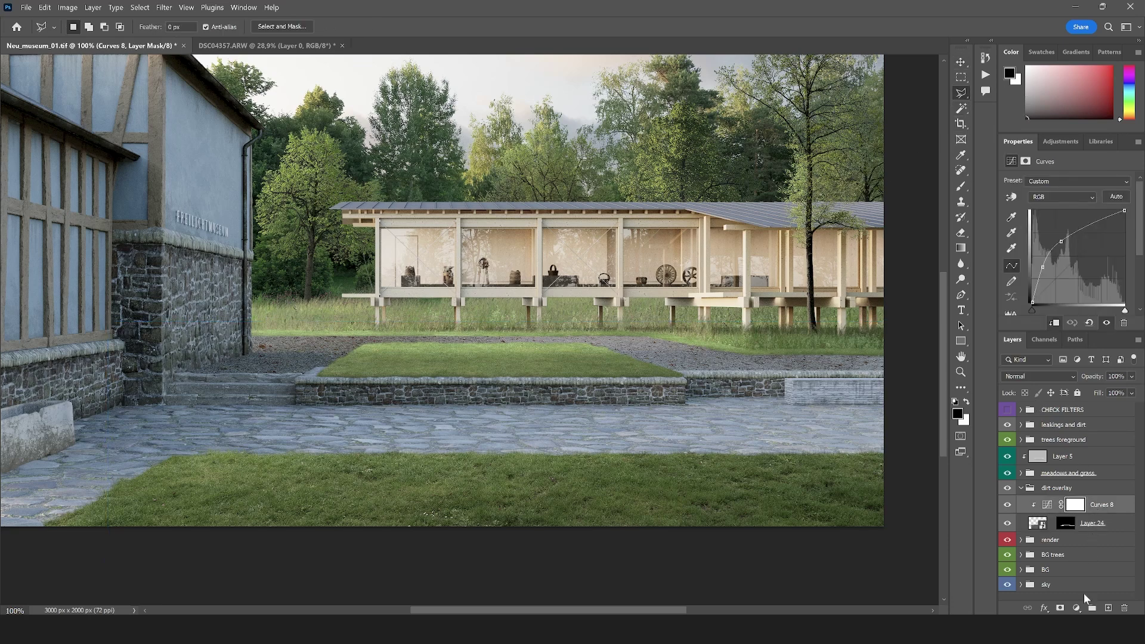
left_click(1077, 607)
left_click(1060, 455)
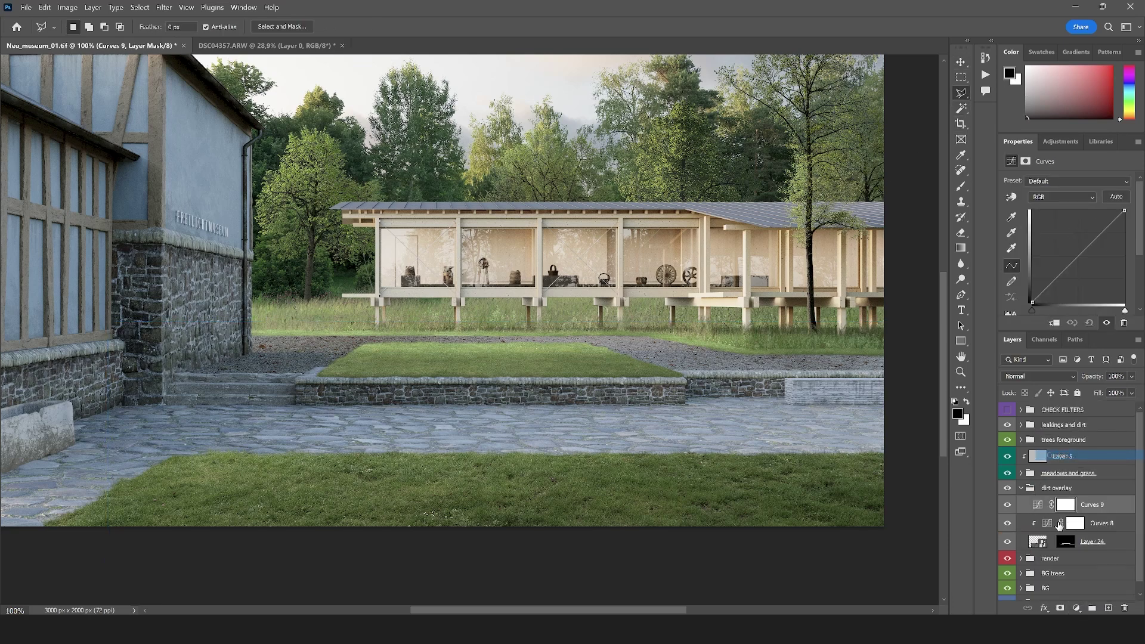
left_click_drag(1097, 232, 1085, 226)
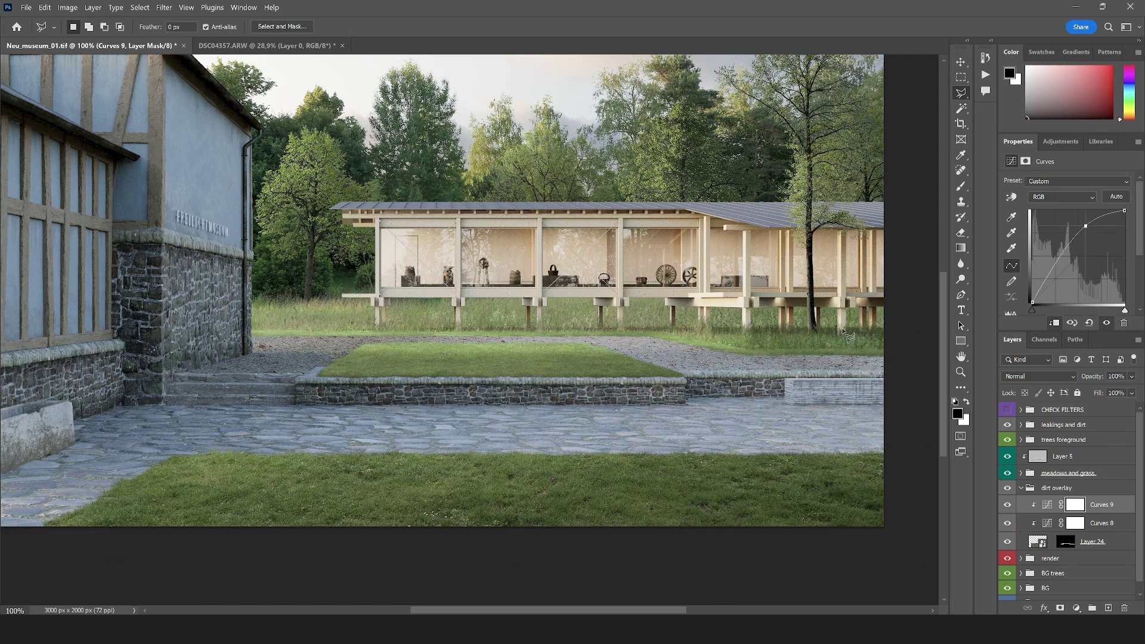
scroll(307, 339, "up", 2)
scroll(461, 408, "down", 5)
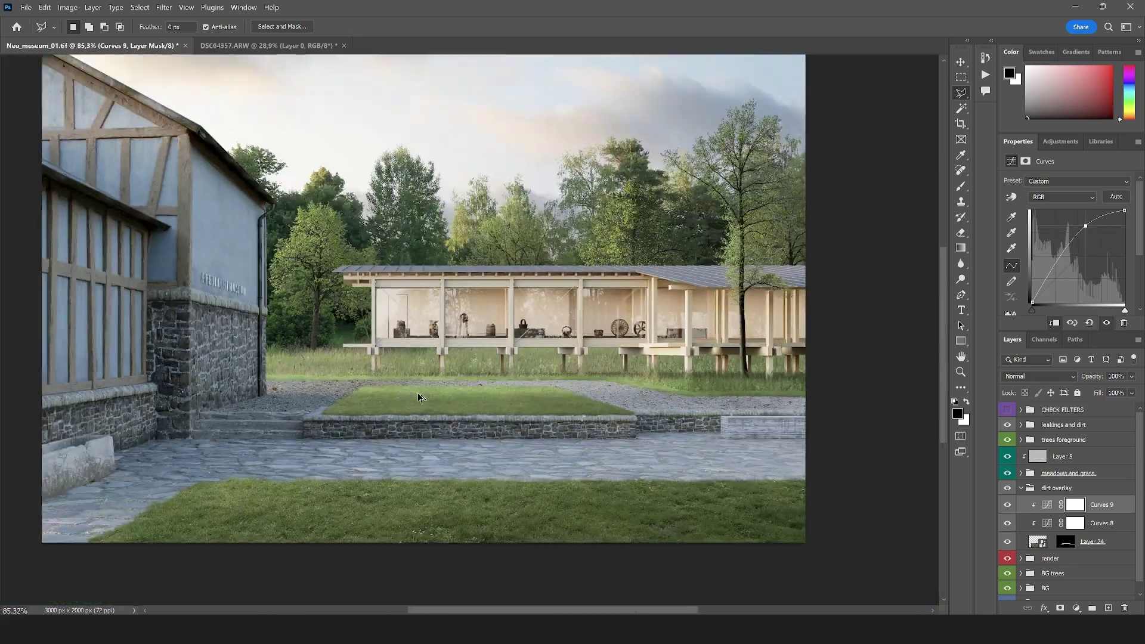
scroll(461, 408, "up", 4)
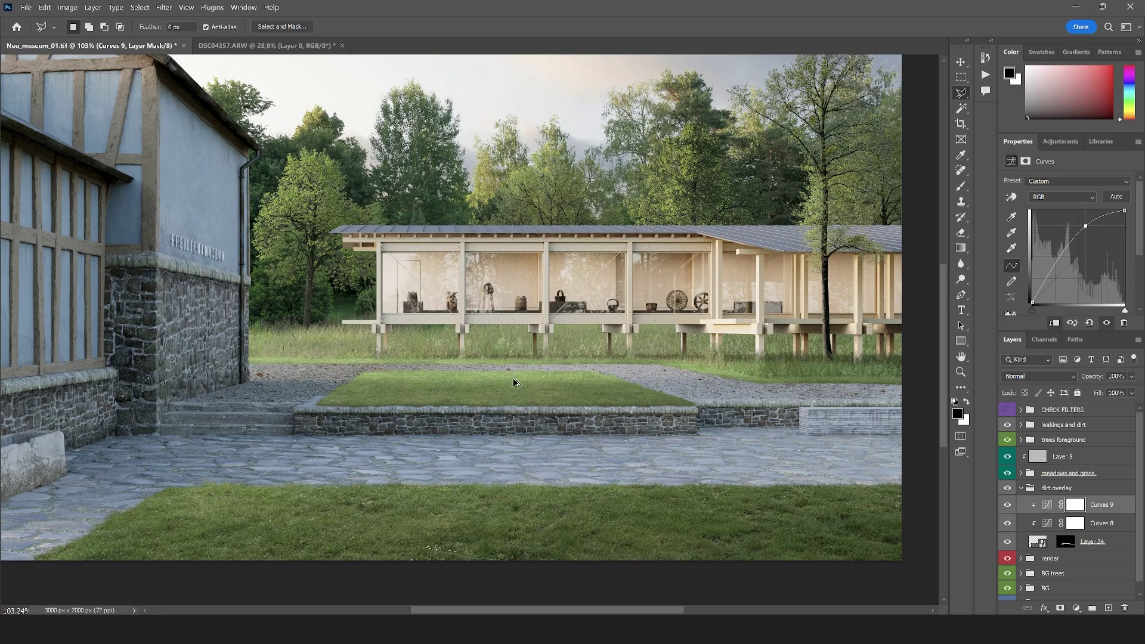
scroll(514, 383, "down", 4)
scroll(516, 383, "up", 3)
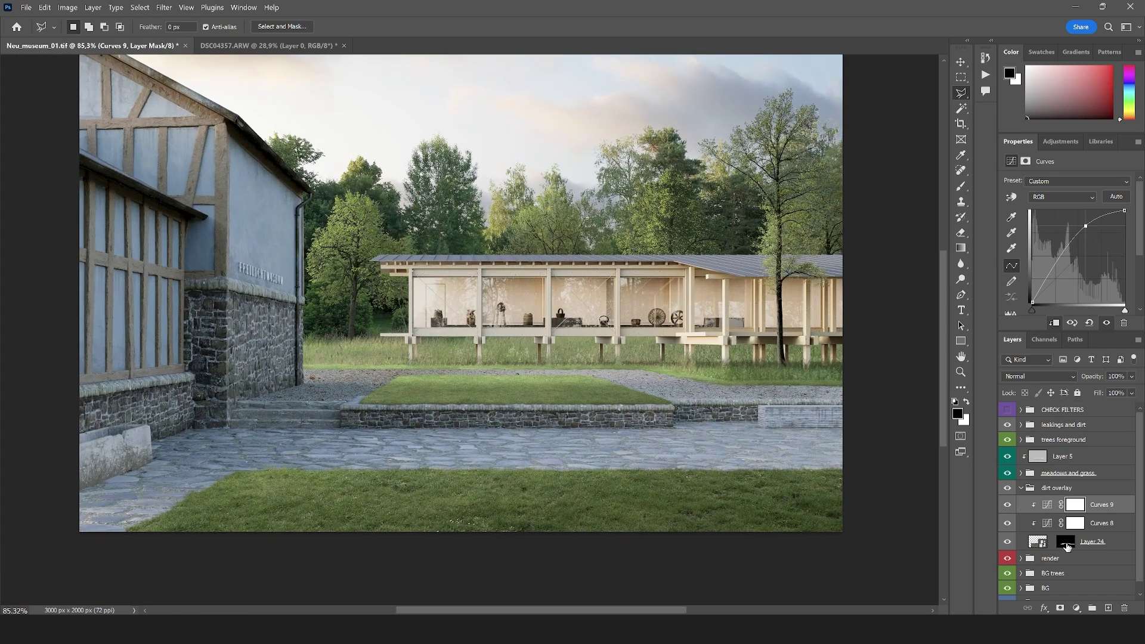
- Soften the gravel layer's mask along the path using a black brush at 28% opacity
left_click(1066, 543)
key("b")
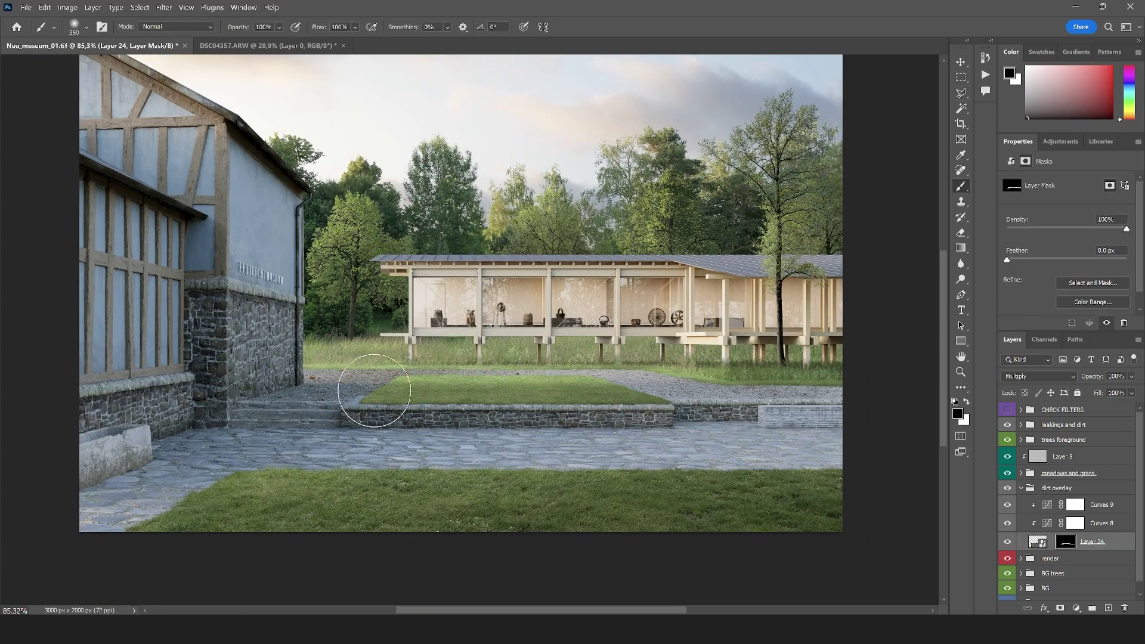
left_click(279, 27)
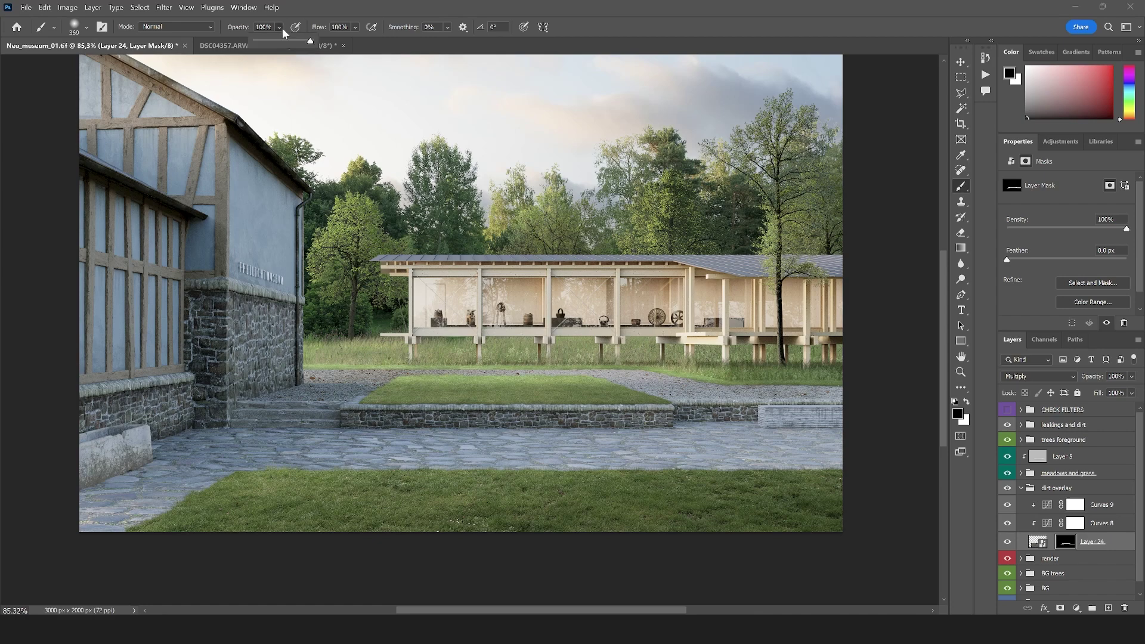
scroll(399, 370, "up", 3)
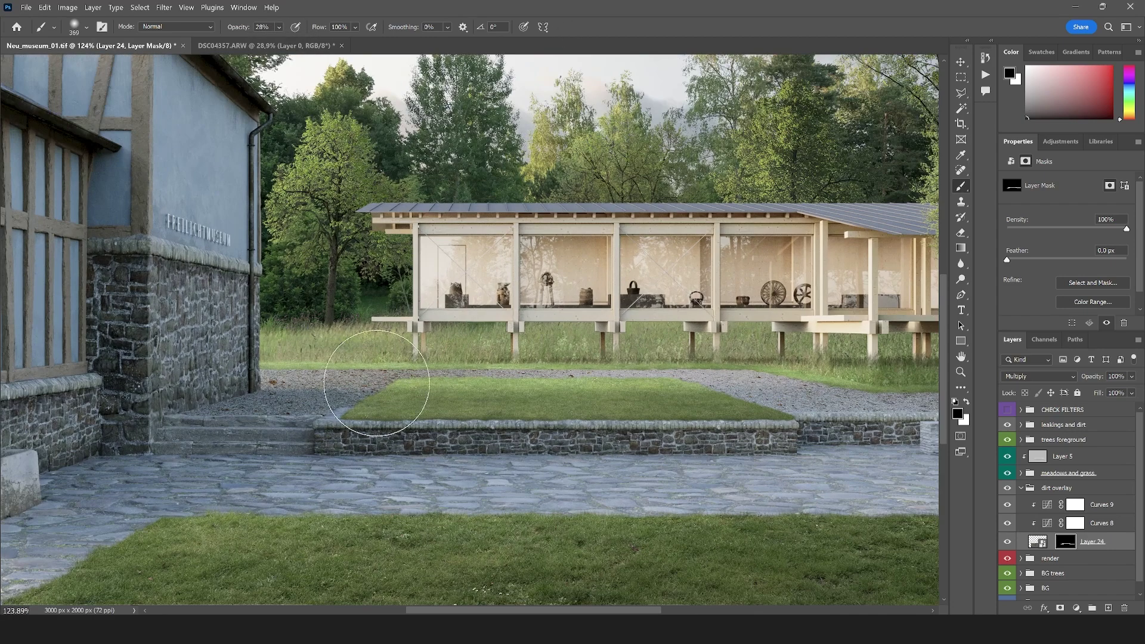
scroll(549, 491, "down", 3)
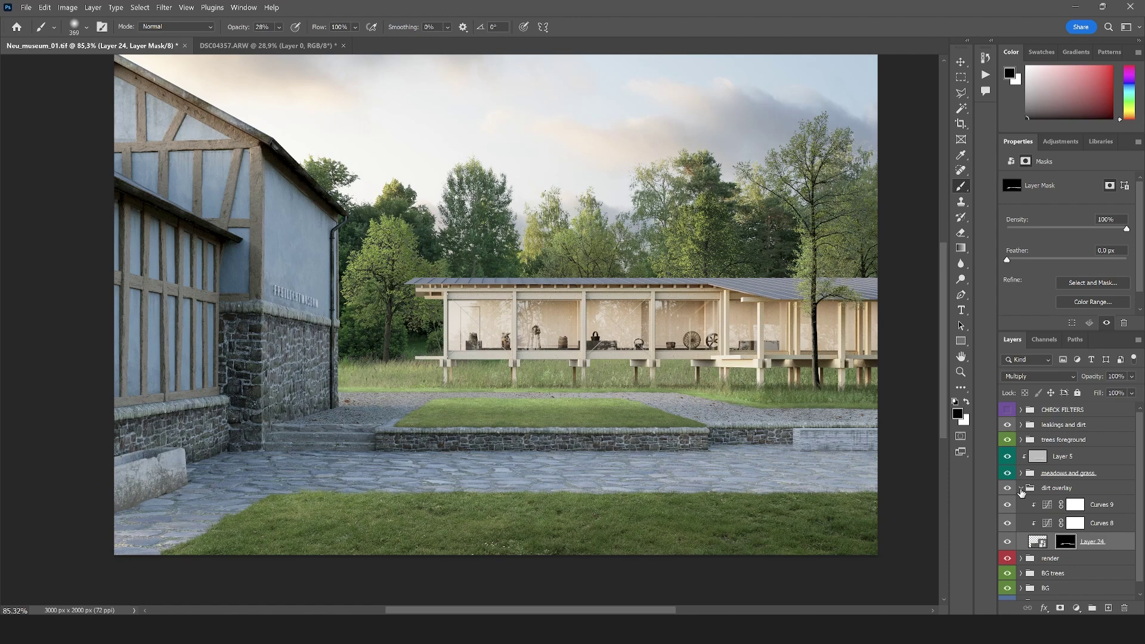
- Open the asphalt photo DSC01010.ARW from Camera Raw with Texture at +26 and inspect its pavement
left_click(1097, 511, "shift")
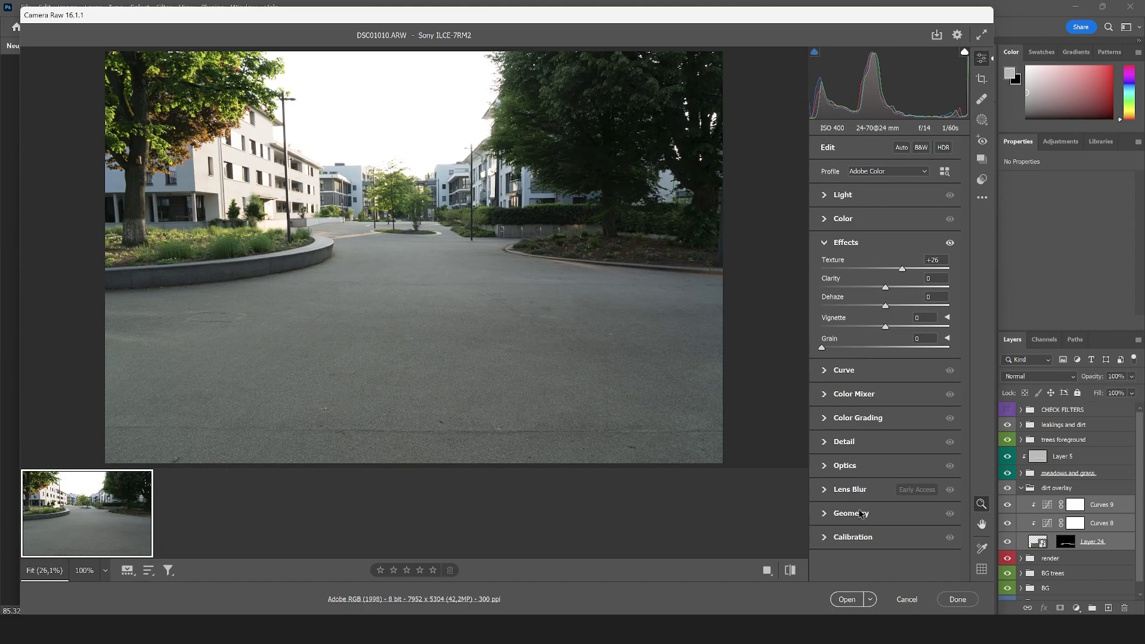
left_click(850, 600)
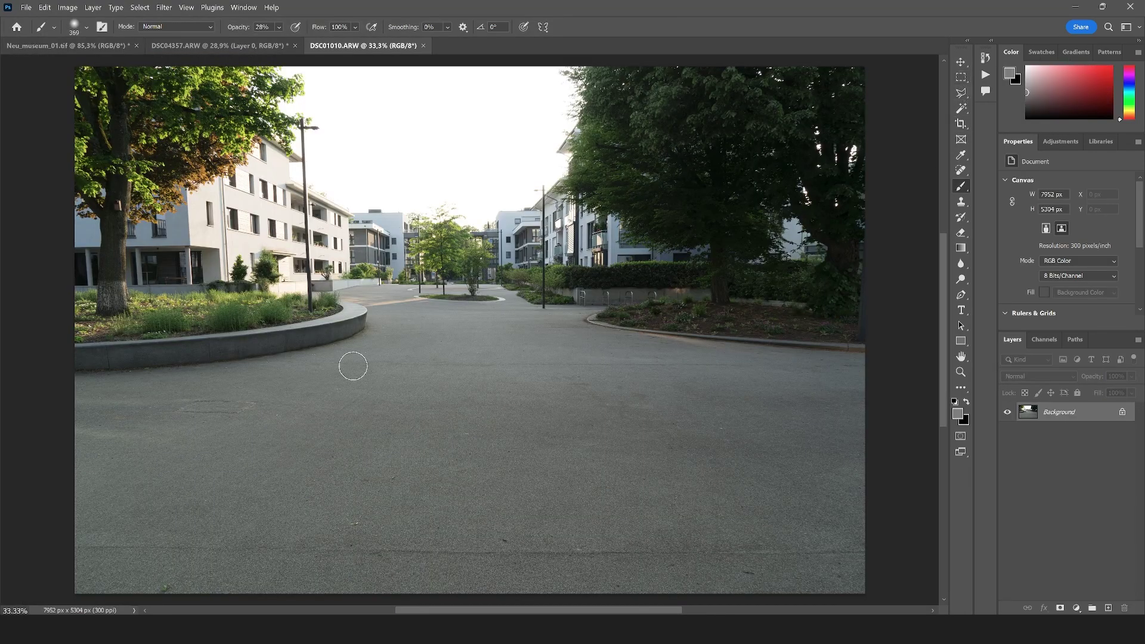
scroll(352, 366, "up", 5)
scroll(332, 263, "down", 4)
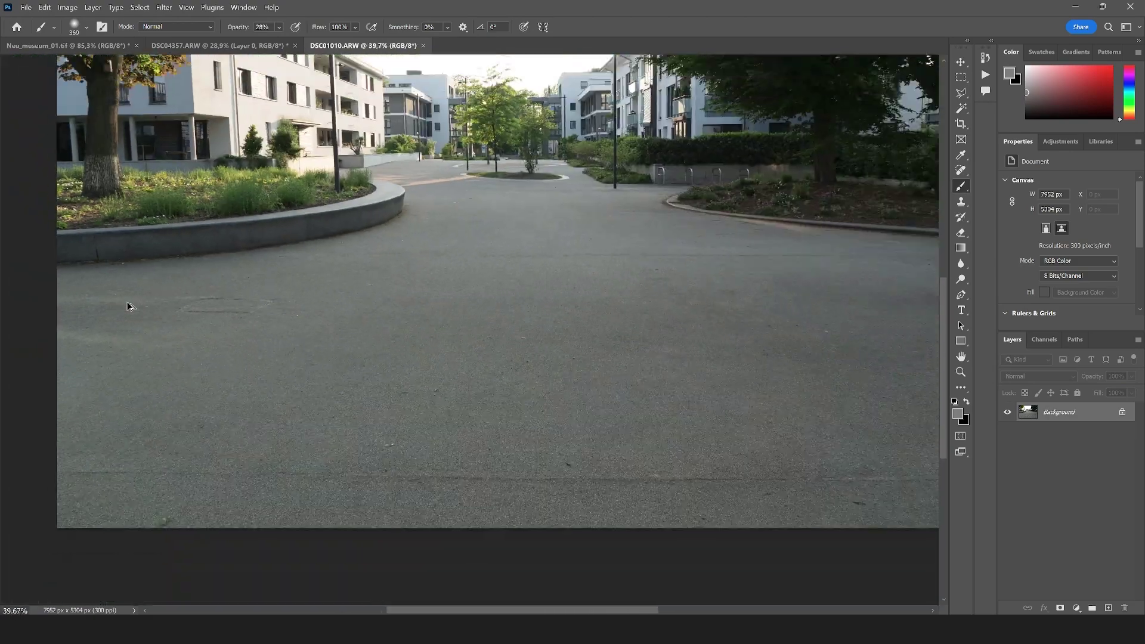
scroll(624, 393, "down", 3)
scroll(623, 394, "up", 1)
- Copy the full-width asphalt area in the photo's lower part to a new layer and convert it to a smart object
left_click(961, 77)
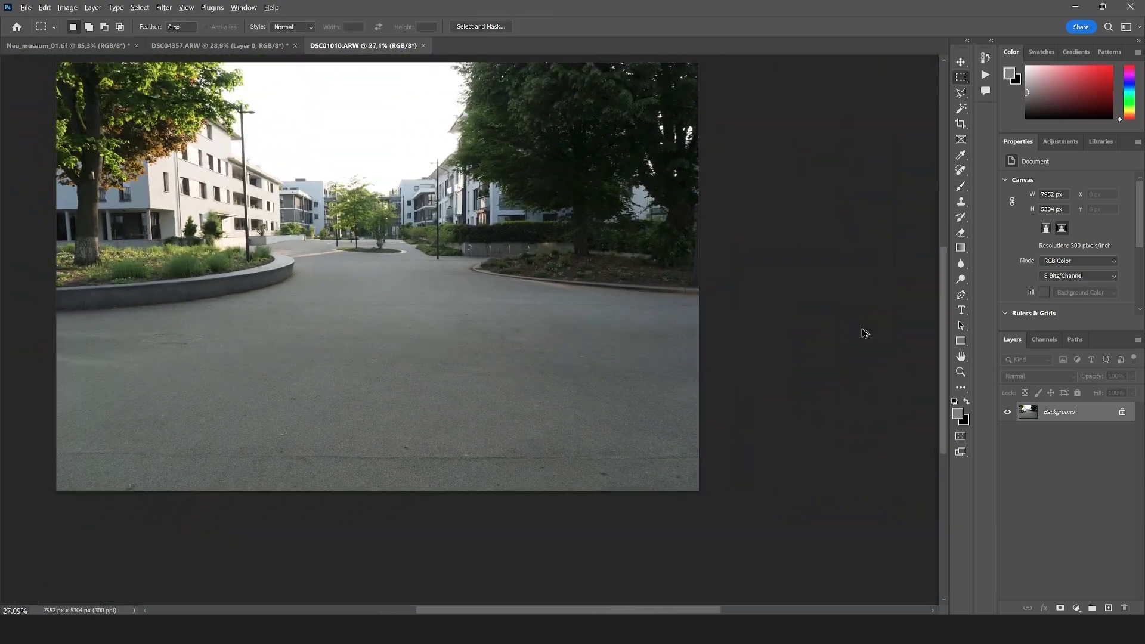
scroll(864, 329, "down", 1)
left_click_drag(738, 526, 10, 299)
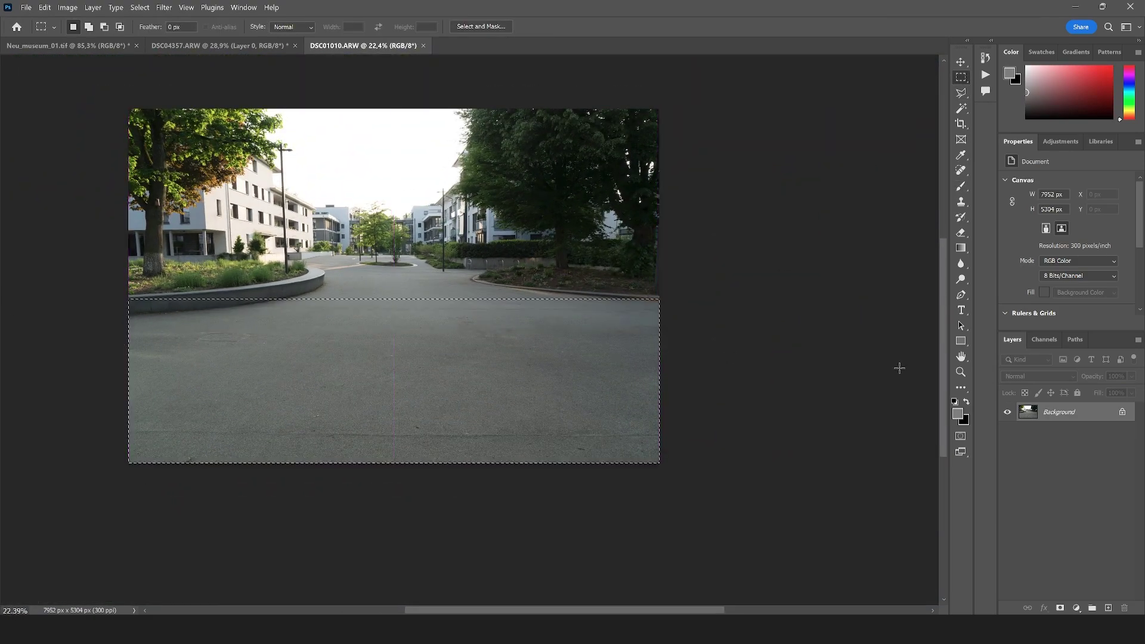
key("ctrl+j")
right_click(1074, 418)
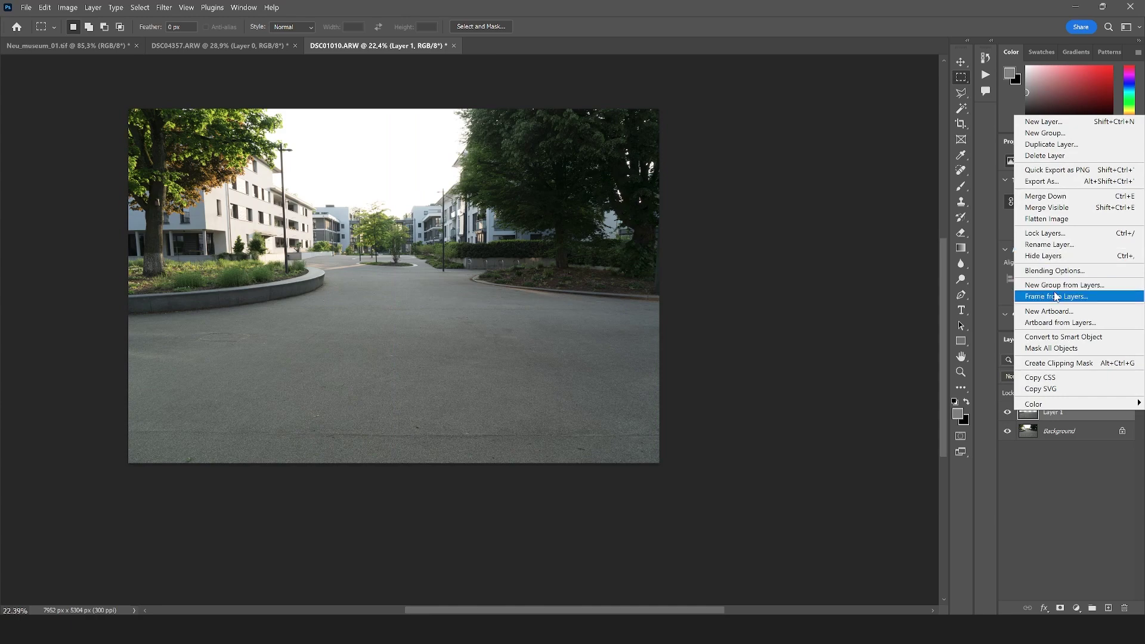
left_click(1053, 337)
- Move the asphalt smart object into Neu_museum_01.tif, inside the "dirt overlay" group
key("v")
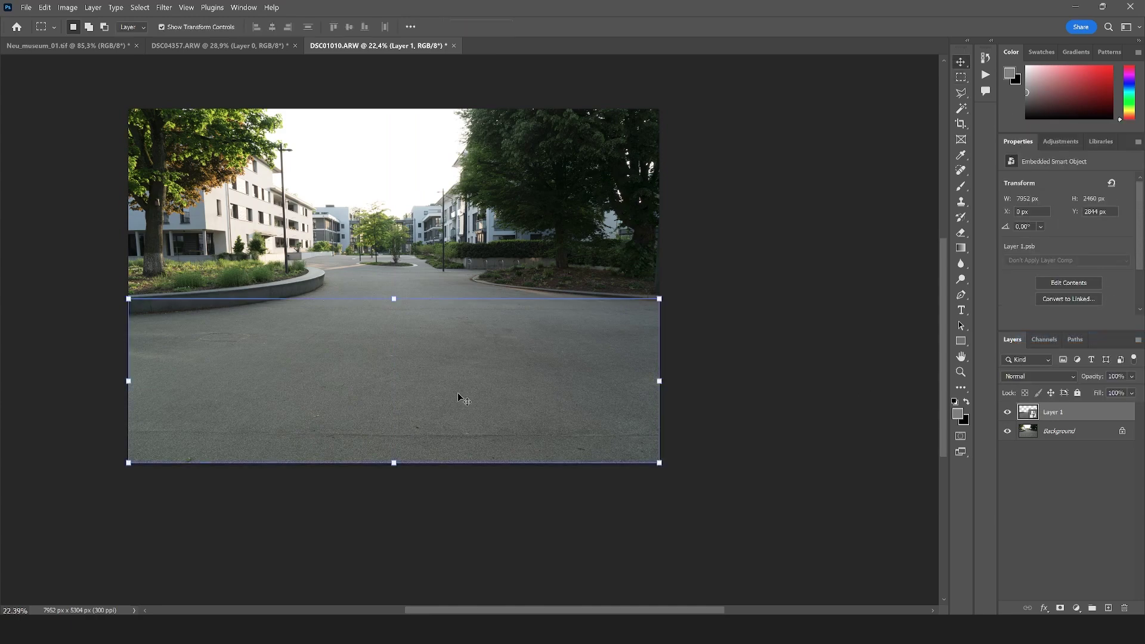
left_click_drag(465, 397, 31, 47)
left_click_drag(30, 49, 416, 478)
left_click(631, 259)
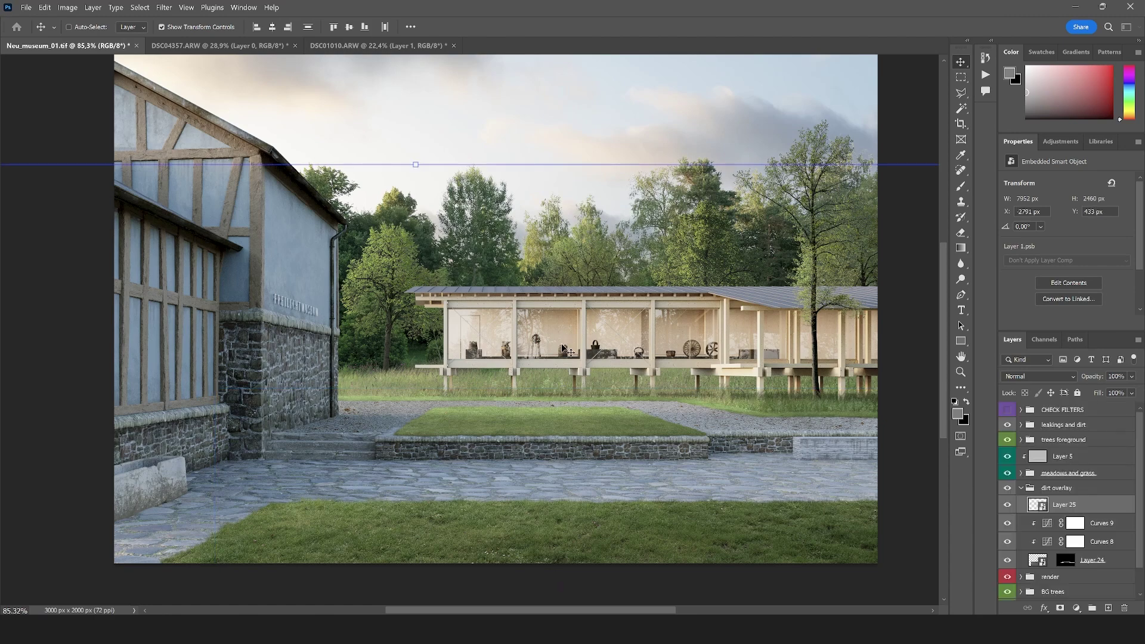
- Scale the asphalt layer down to about 3337 x 1032 px and place it over the paved foreground at about X -337 px, Y 1518 px
scroll(548, 352, "down", 2)
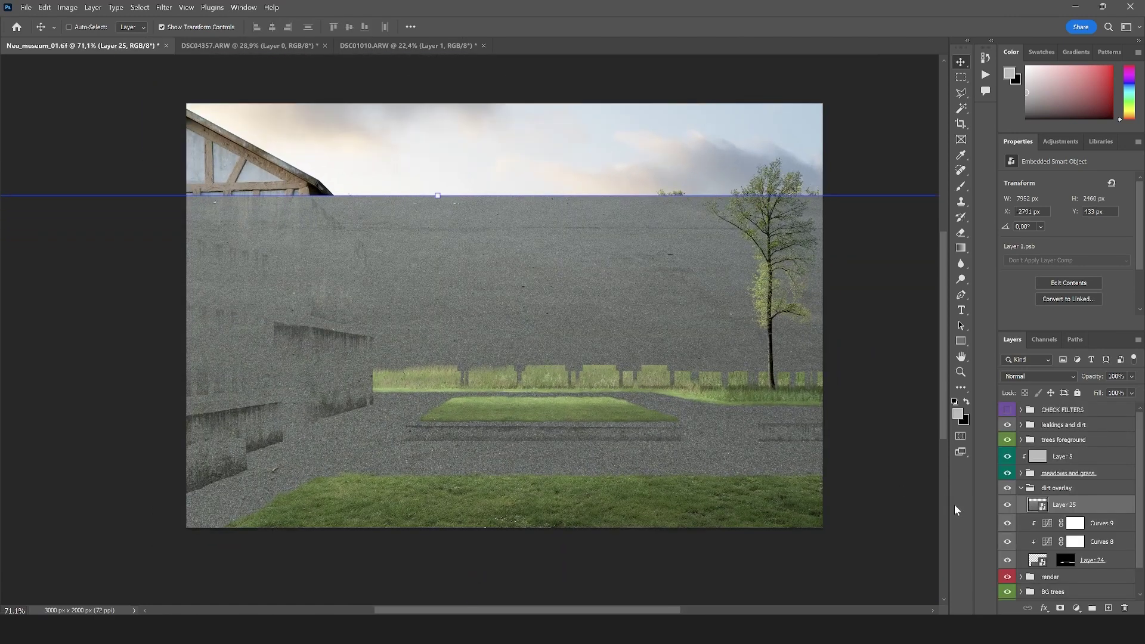
scroll(432, 308, "down", 7)
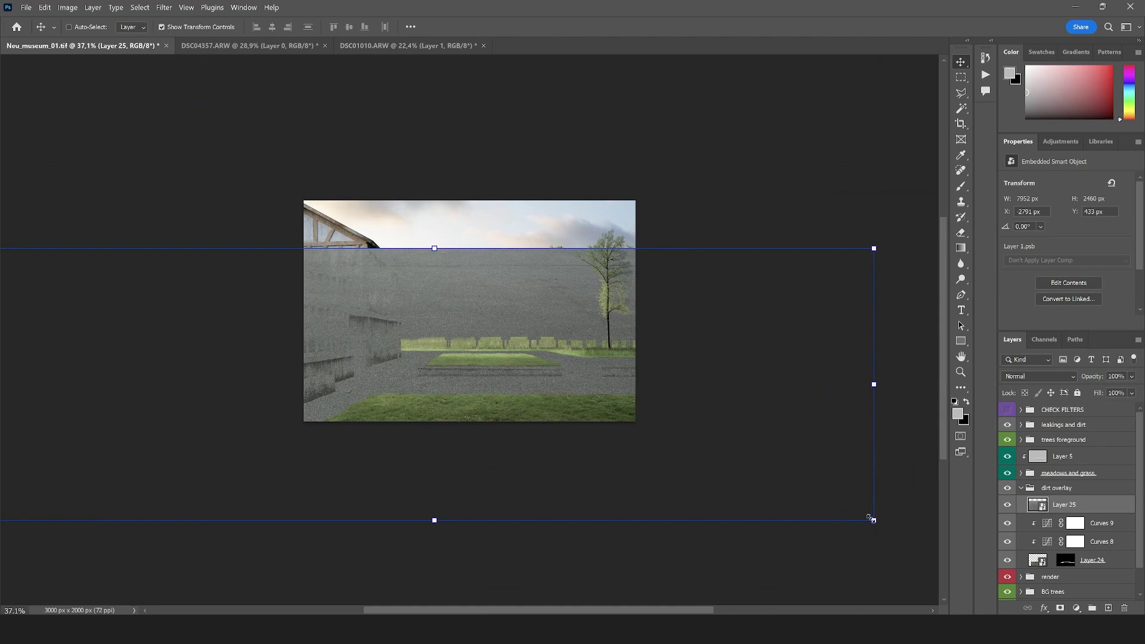
left_click_drag(869, 518, 596, 411)
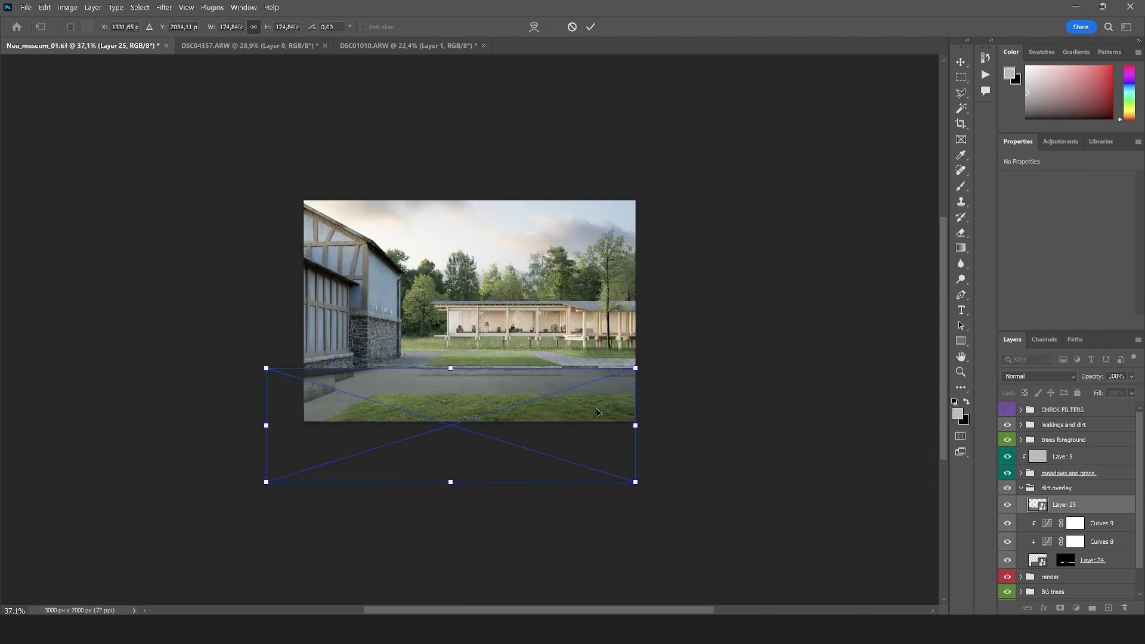
key("Return")
scroll(456, 399, "up", 5)
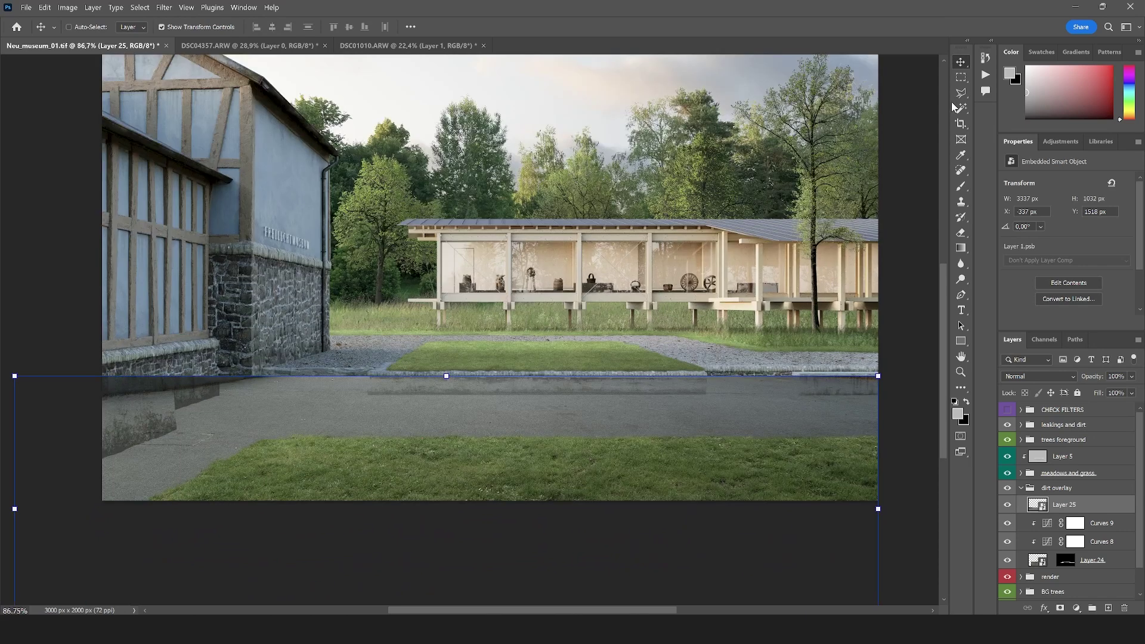
- Select the foreground stone paving by its color in the ID0 layer of the render's mask group
left_click(961, 93)
scroll(1074, 566, "down", 2)
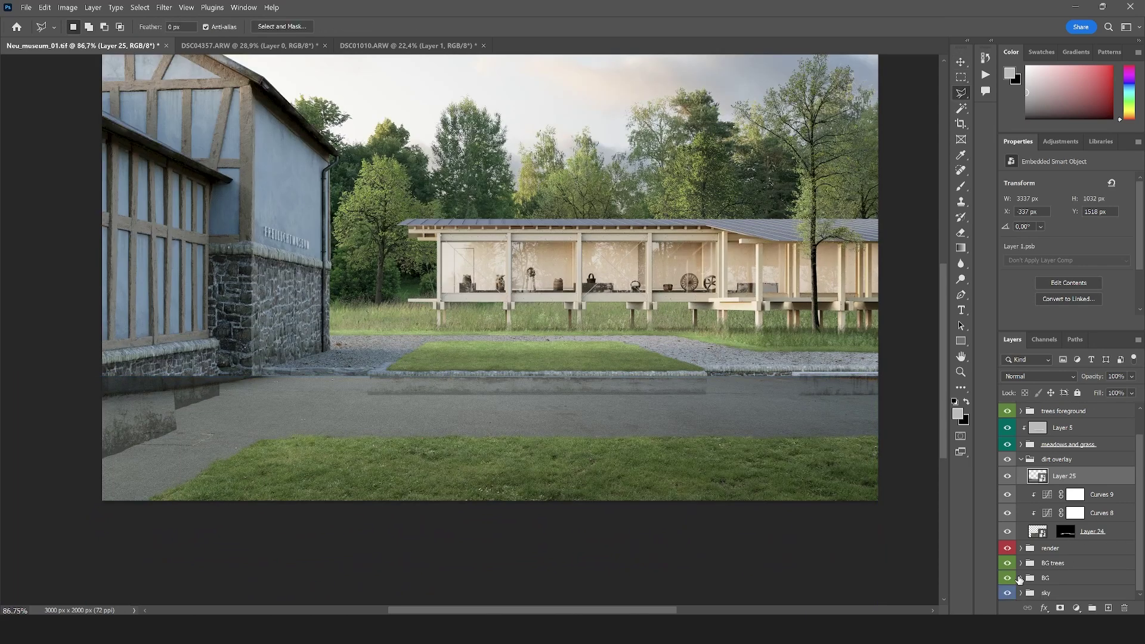
left_click(1021, 548)
scroll(1037, 551, "down", 5)
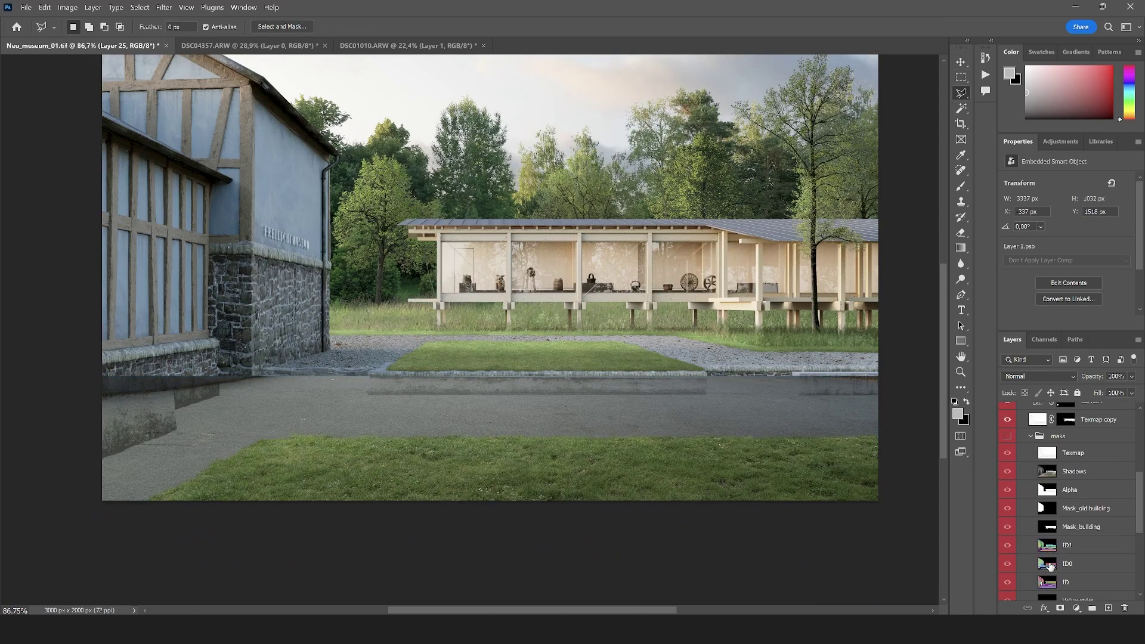
left_click(1050, 565)
key("w")
left_click(275, 420)
scroll(1129, 513, "up", 5)
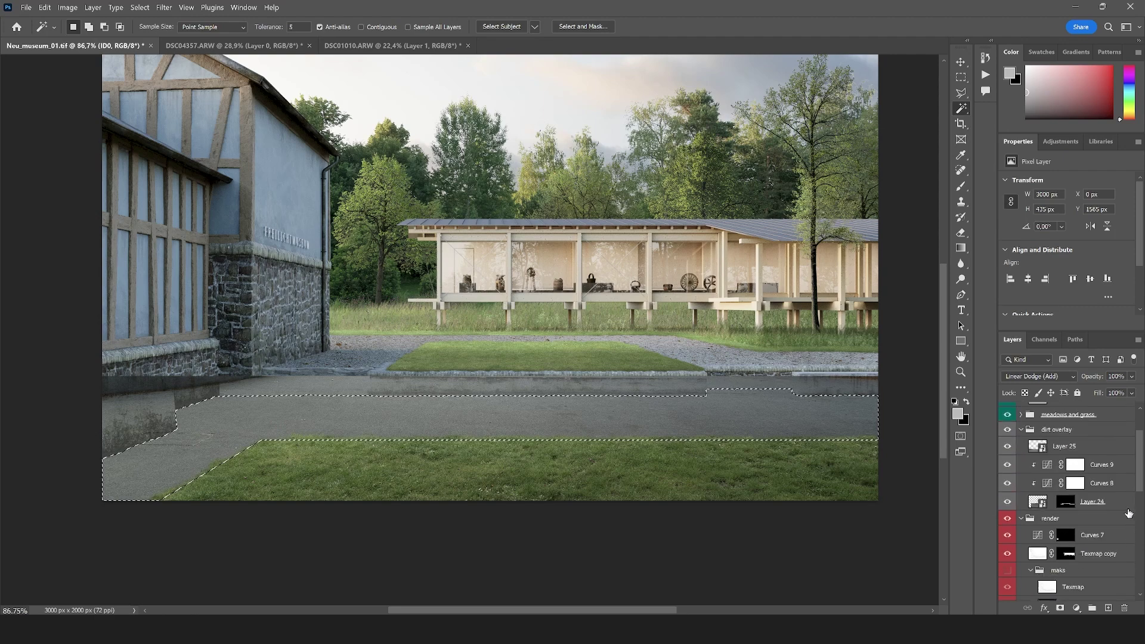
- Mask the asphalt layer to the paving selection and set its blend mode to Multiply
scroll(1129, 513, "up", 2)
left_click(1074, 504)
left_click(1060, 607)
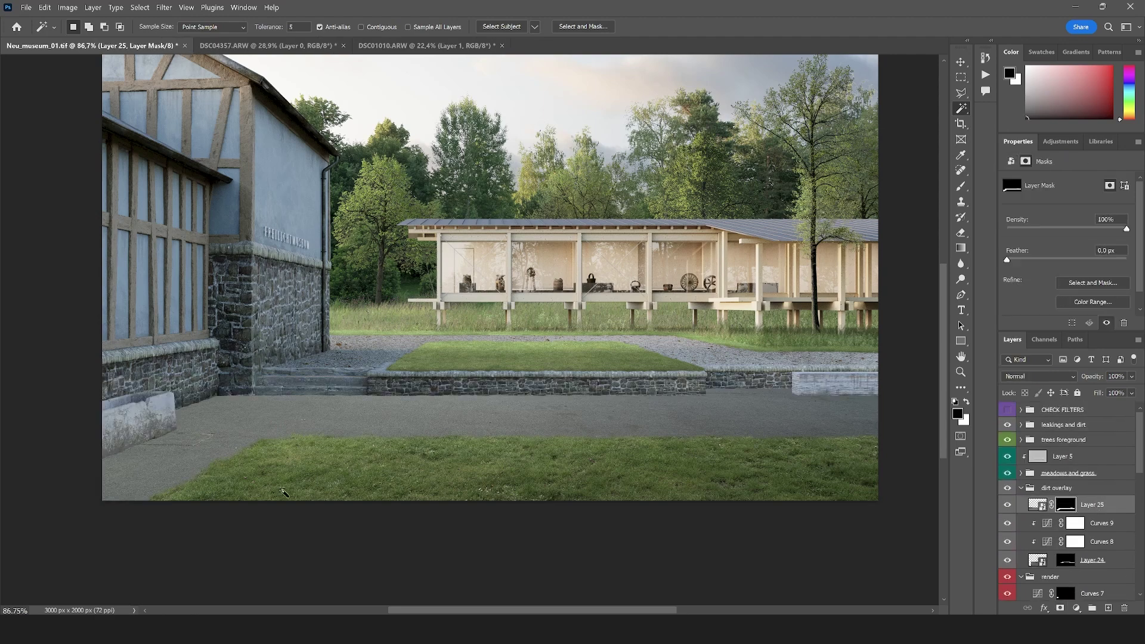
scroll(258, 449, "up", 2)
left_click(1016, 377)
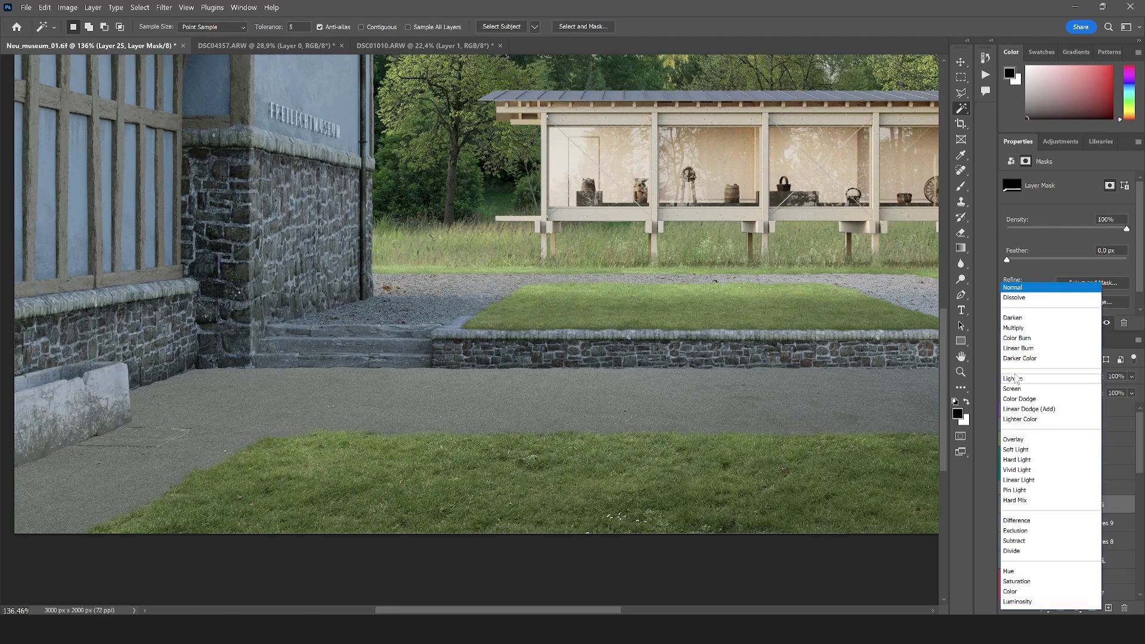
left_click(1014, 329)
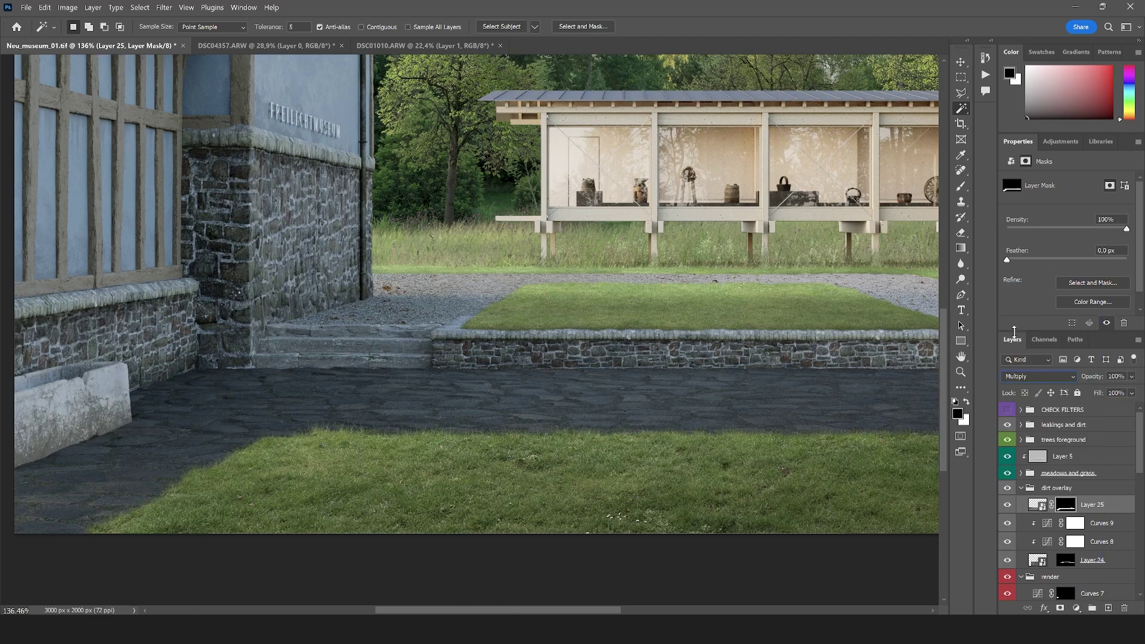
- Add a Curves adjustment clipped to the asphalt layer and strongly lift its midtones and shadows to brighten the paving
left_click(1077, 609)
left_click(1049, 460)
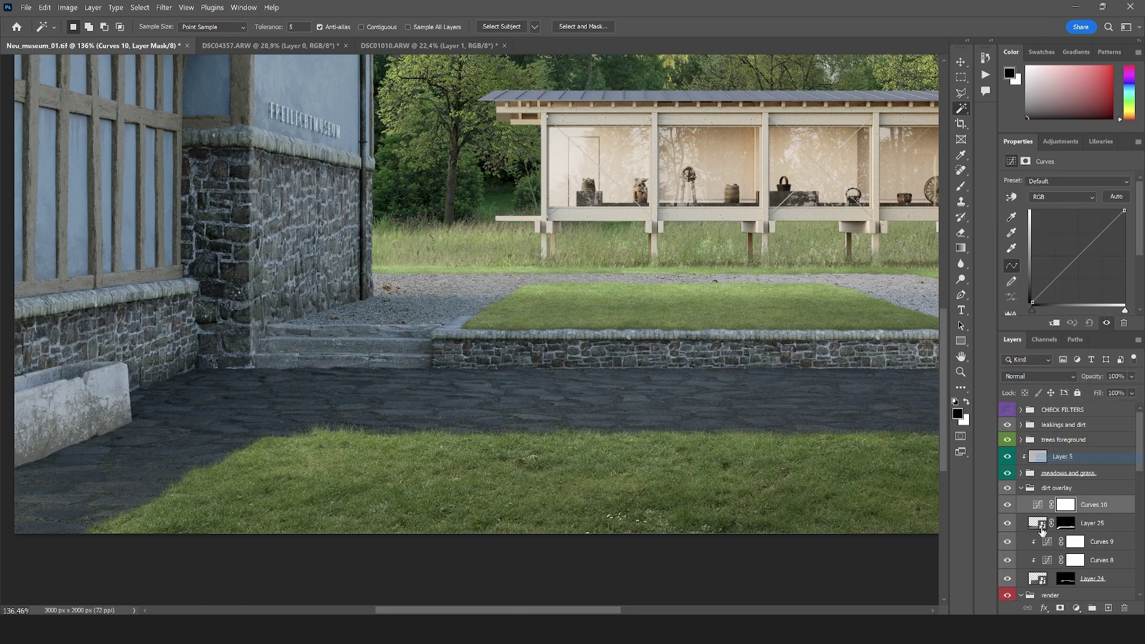
left_click(1043, 514, "alt")
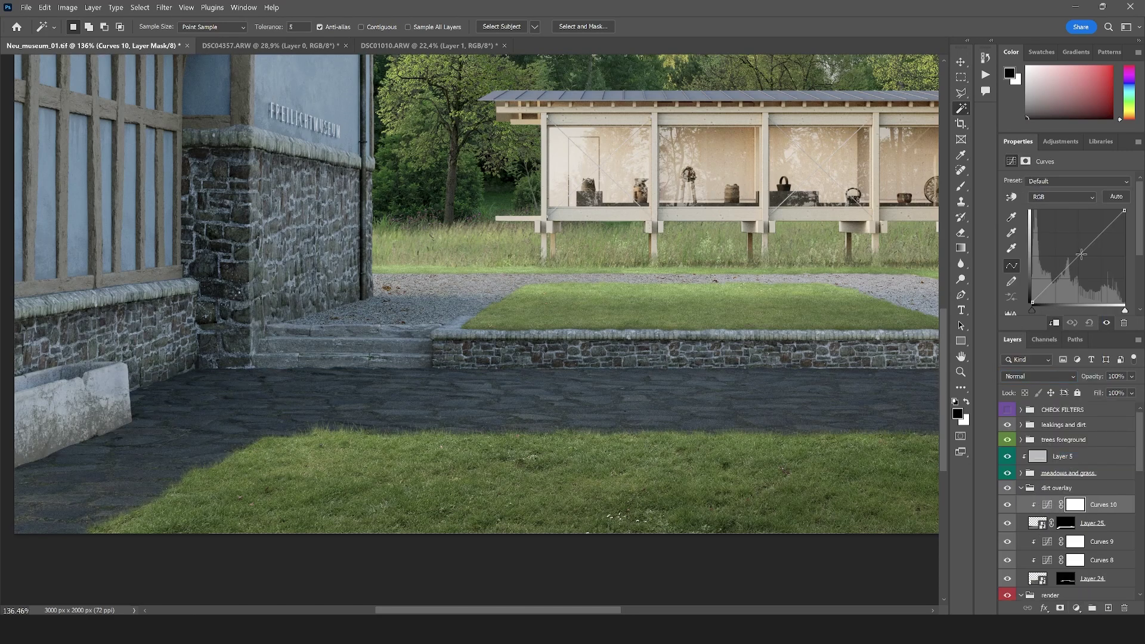
left_click_drag(1081, 254, 1054, 227)
left_click(1042, 272)
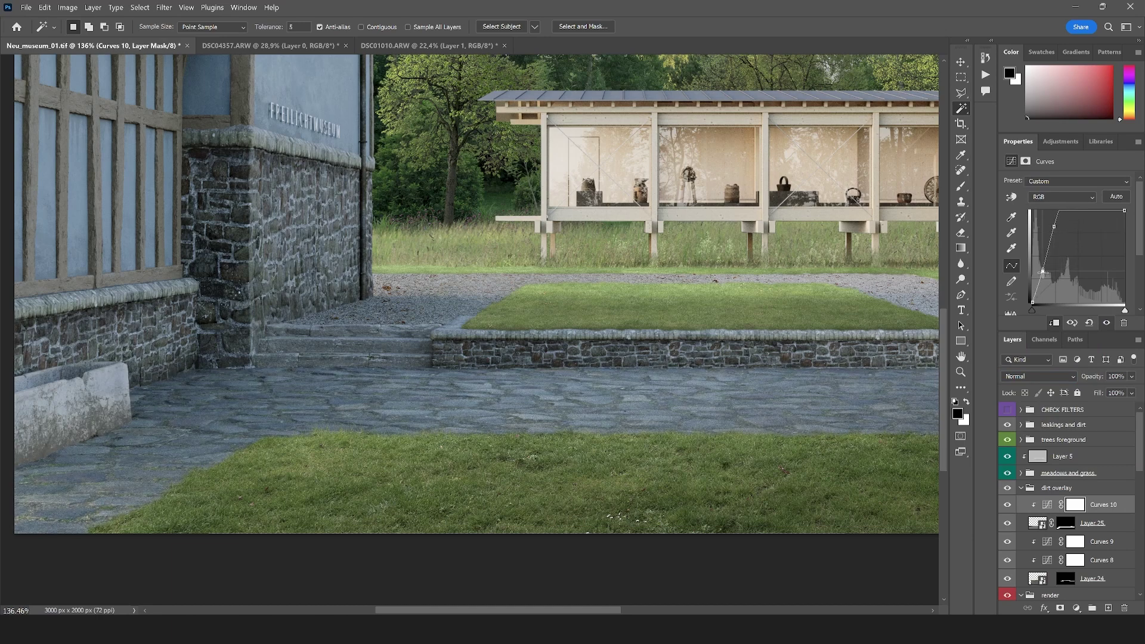
left_click_drag(1042, 275, 1038, 272)
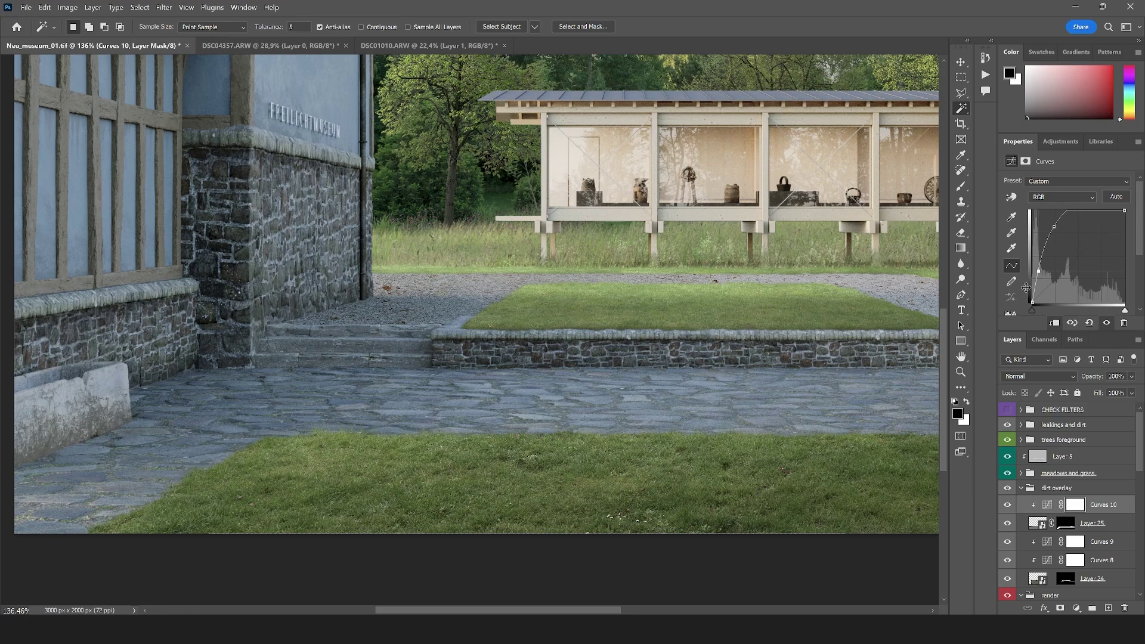
- Compare the paving with and without the asphalt overlay, both close up and in the whole image
scroll(644, 416, "up", 5)
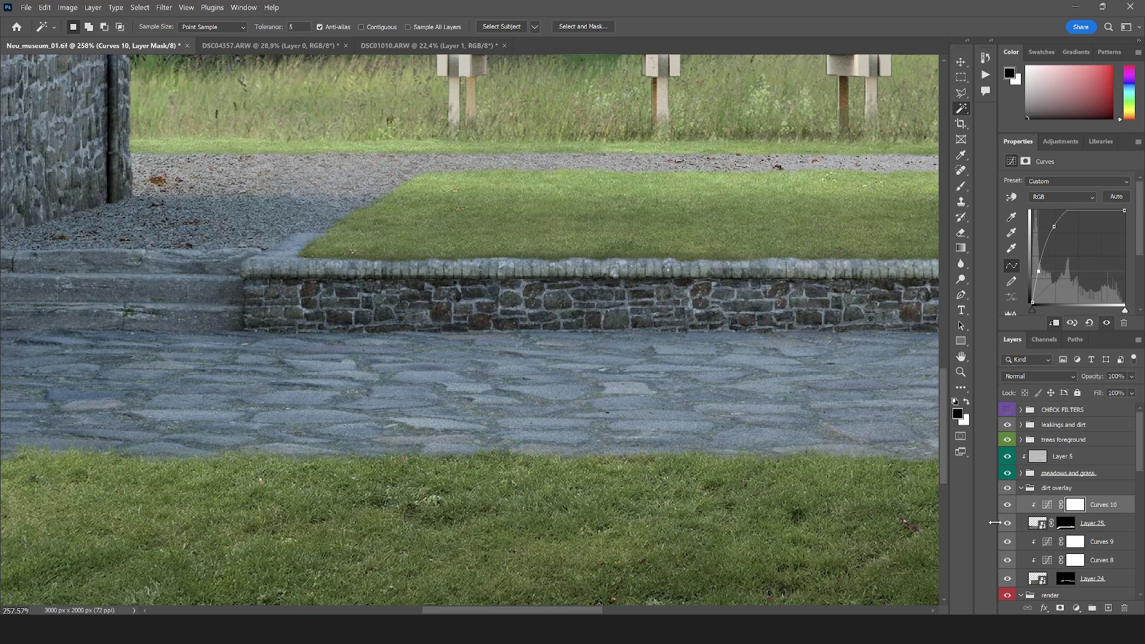
left_click(1008, 523)
left_click(1008, 523)
scroll(340, 417, "down", 7)
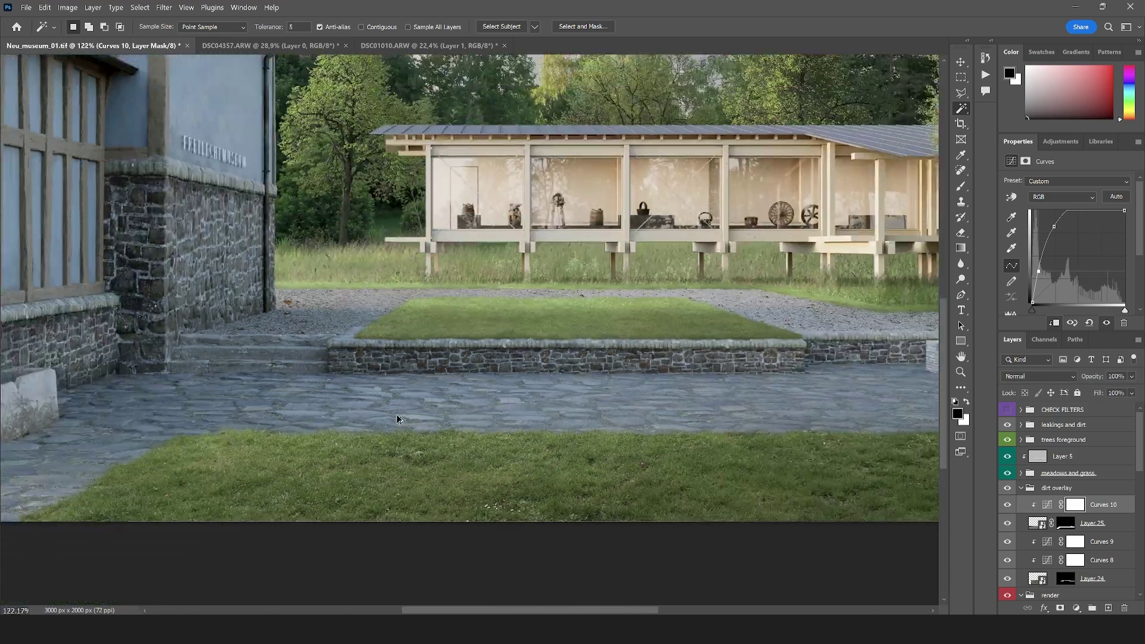
scroll(437, 402, "up", 2)
scroll(437, 403, "down", 2)
scroll(437, 402, "up", 1)
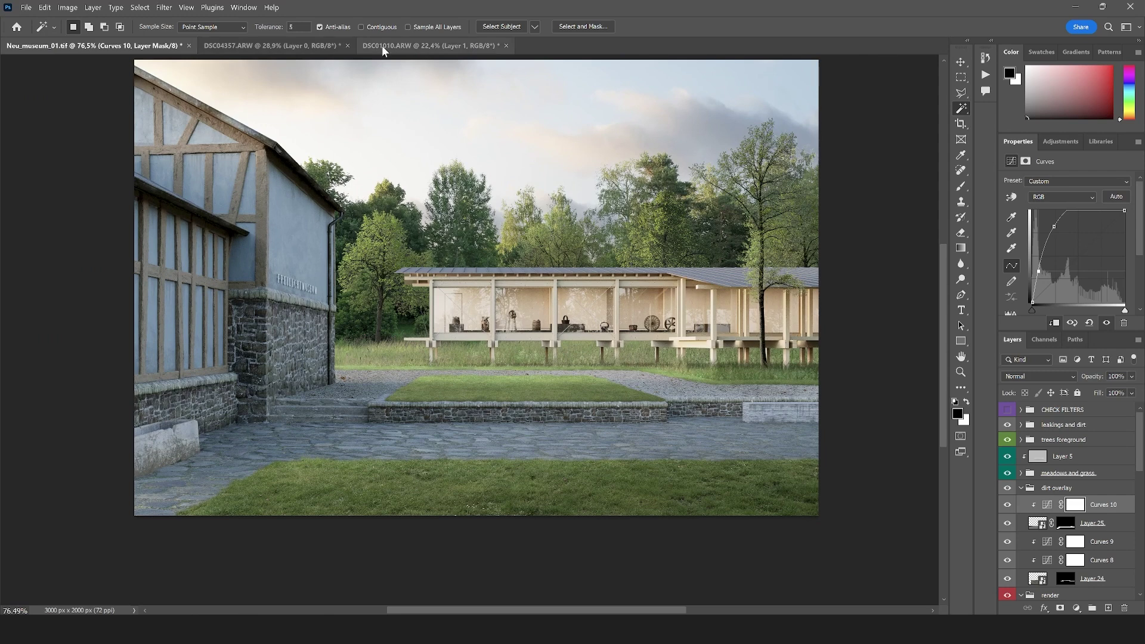
- Duplicate the gravel layer with its two Curves adjustments and replace the copy's mask with the asphalt layer's paving mask
left_click(1081, 584)
left_click(1103, 545, "shift")
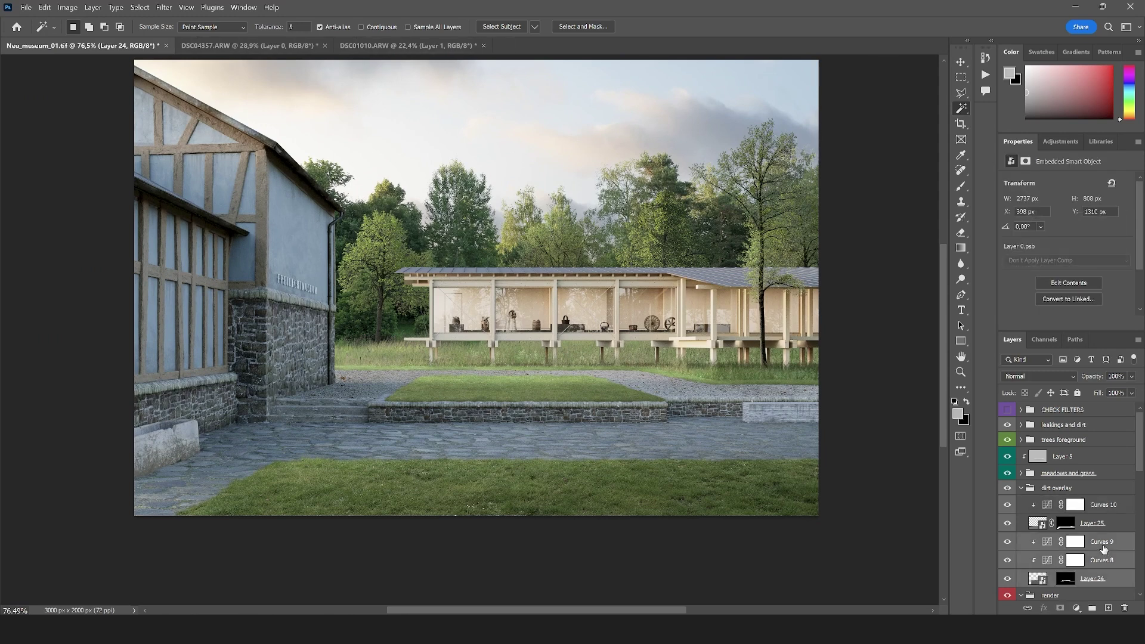
key("ctrl+j")
left_click(1065, 578)
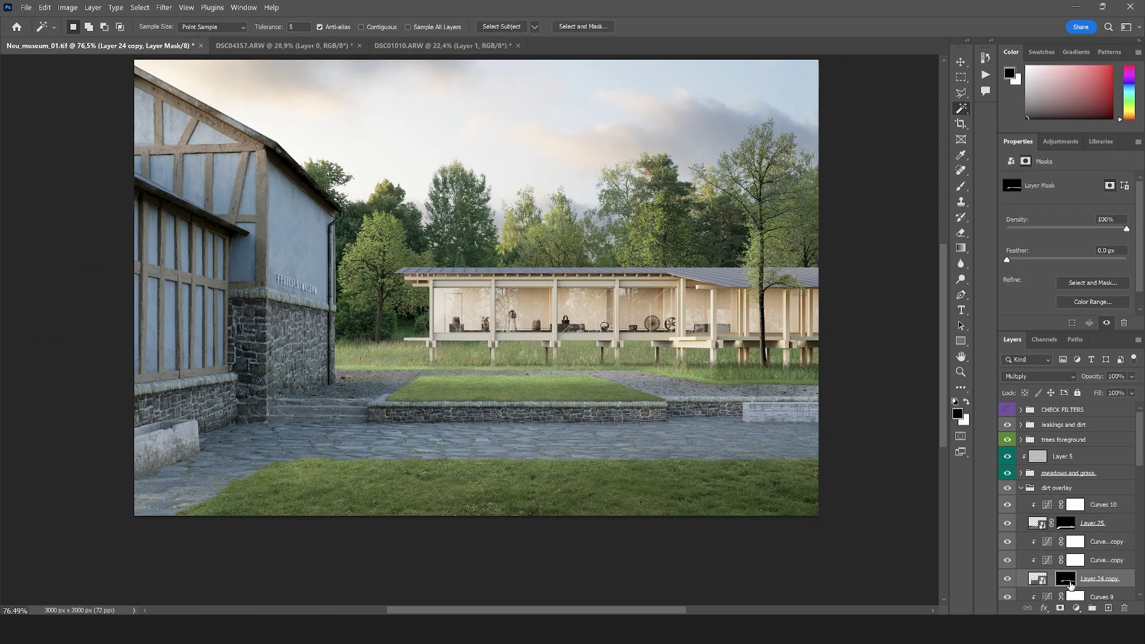
left_click(1064, 525)
left_click_drag(1064, 542, 1090, 600)
left_click(581, 248)
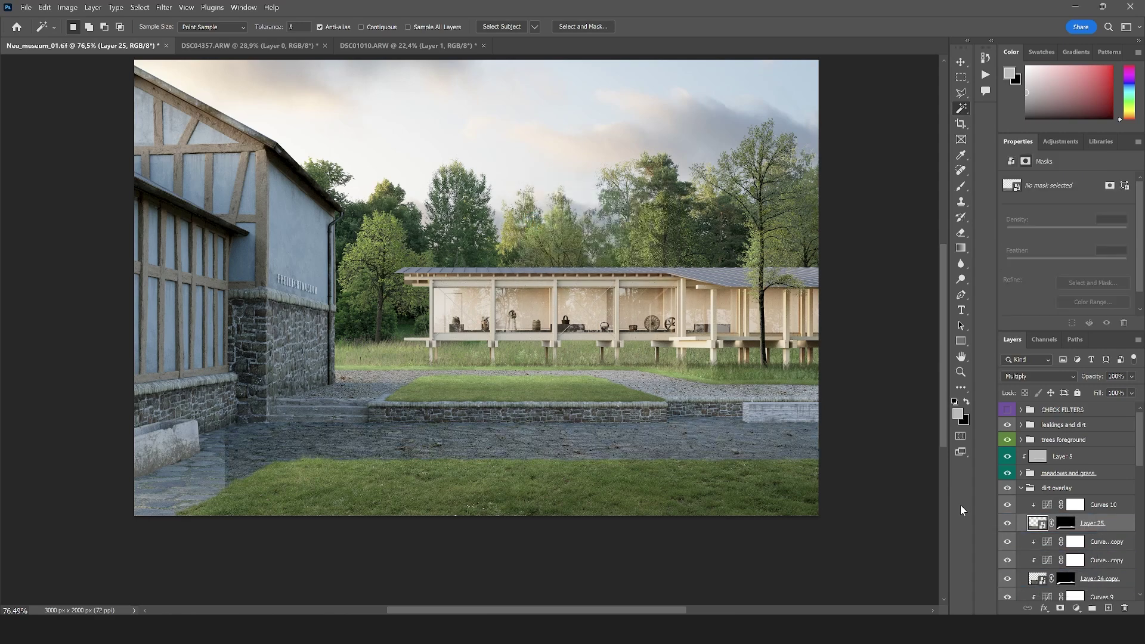
- Move the duplicated gravel layer down over the stone paving and scale it to 195% so it covers the full paving width
left_click(1047, 584)
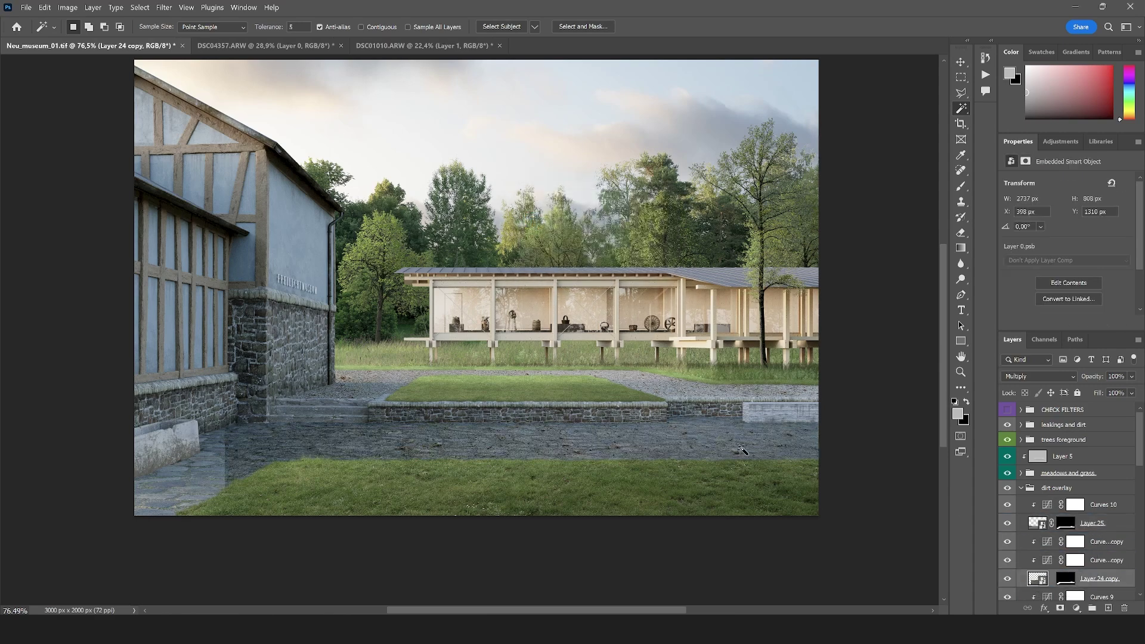
key("v")
left_click_drag(608, 413, 626, 520)
scroll(558, 442, "down", 5)
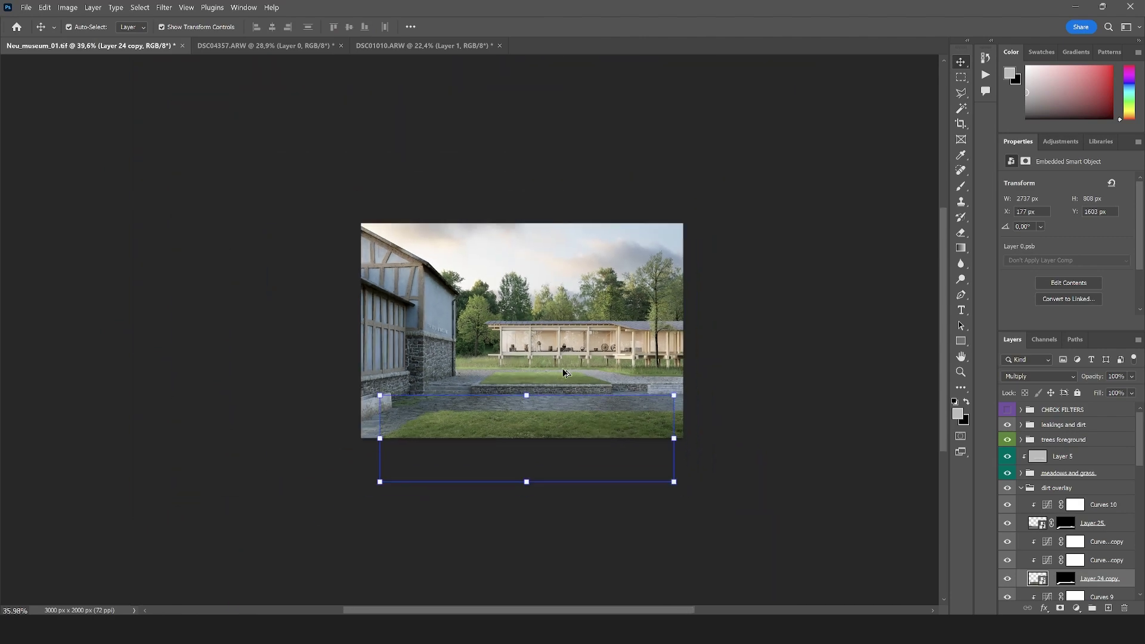
mouse_move(644, 454)
left_mouse_down()
mouse_move(724, 472)
mouse_move(660, 470)
left_mouse_up()
scroll(560, 378, "up", 5)
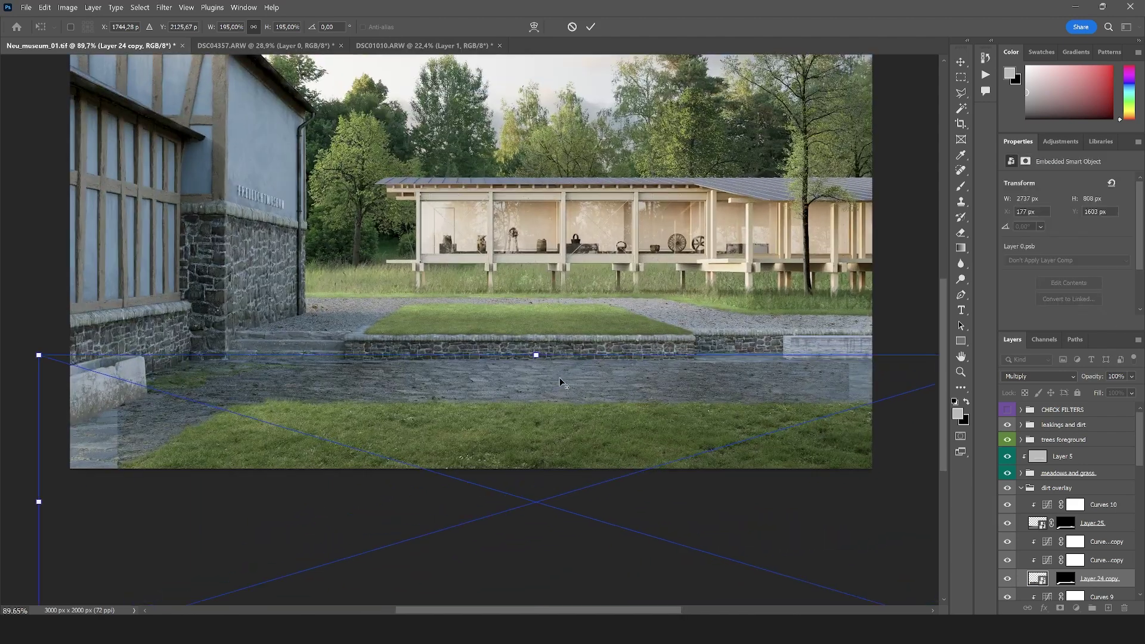
key("Return")
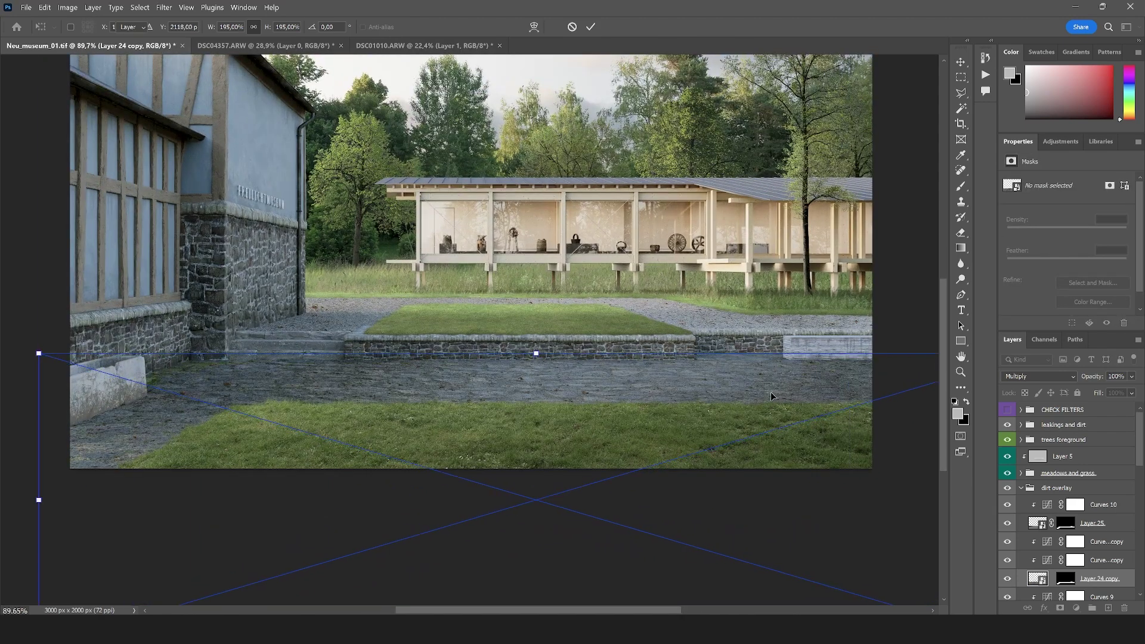
left_click(961, 93)
scroll(570, 311, "down", 3)
scroll(570, 310, "up", 2)
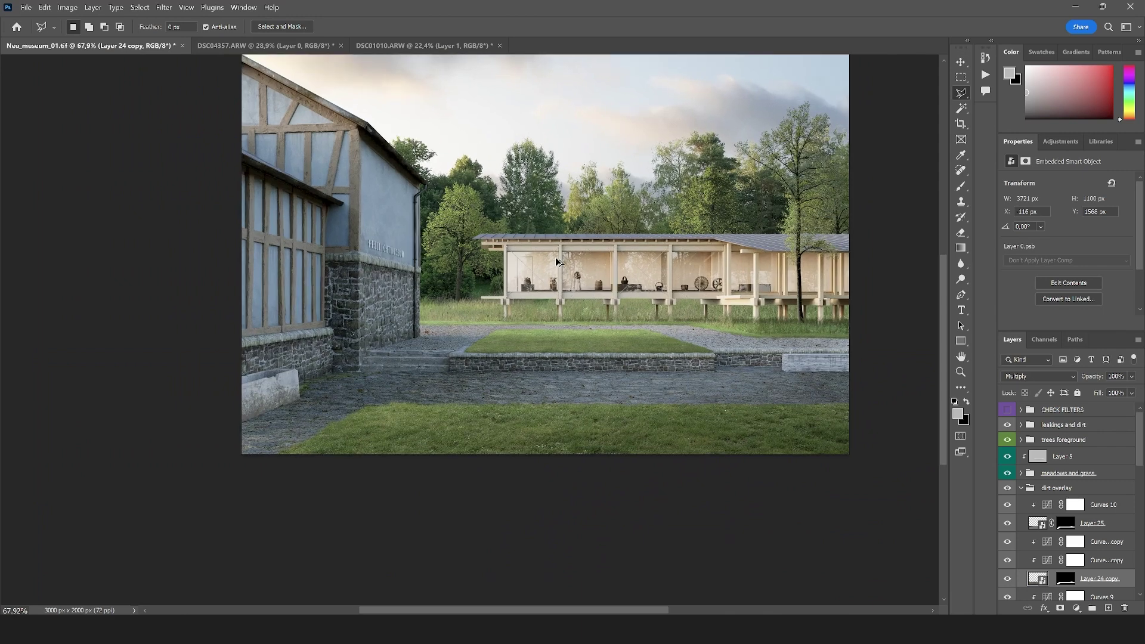
- Reshape the lower Curves adjustment clipped to the gravel copy into a single-point curve that moderately lifts the shadows
left_click(1067, 581)
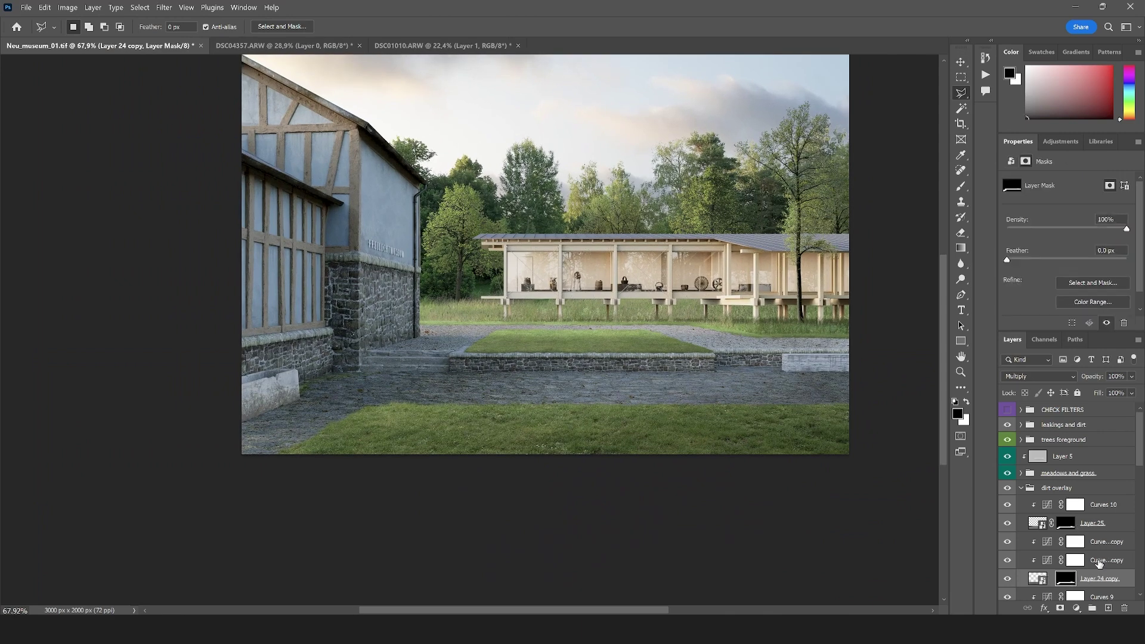
left_click(1099, 563)
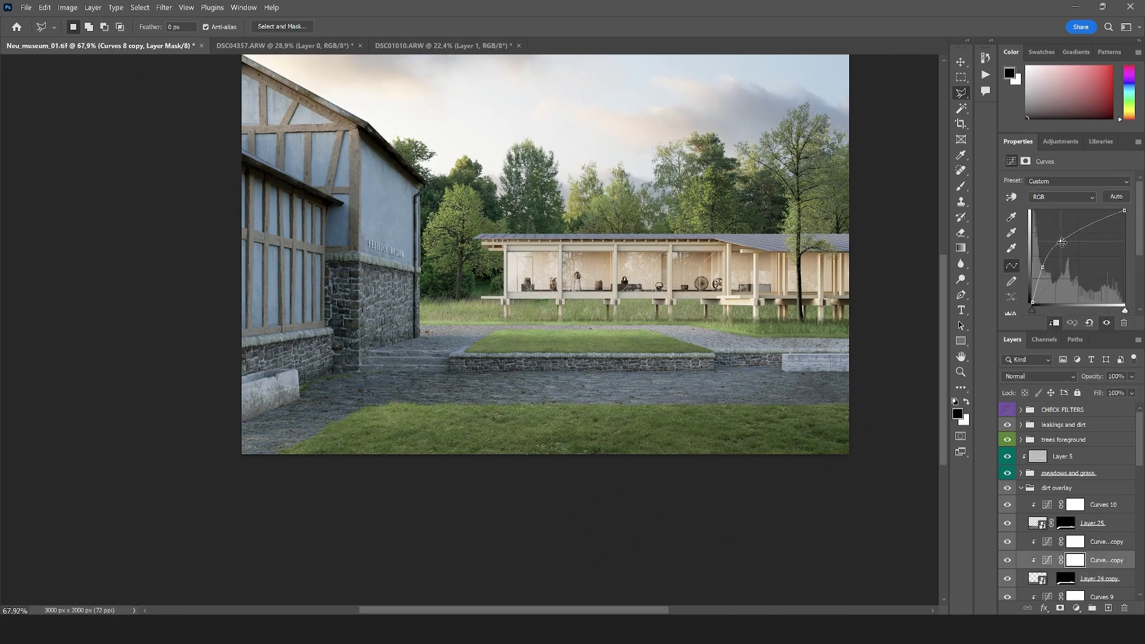
left_click_drag(1061, 242, 1045, 220)
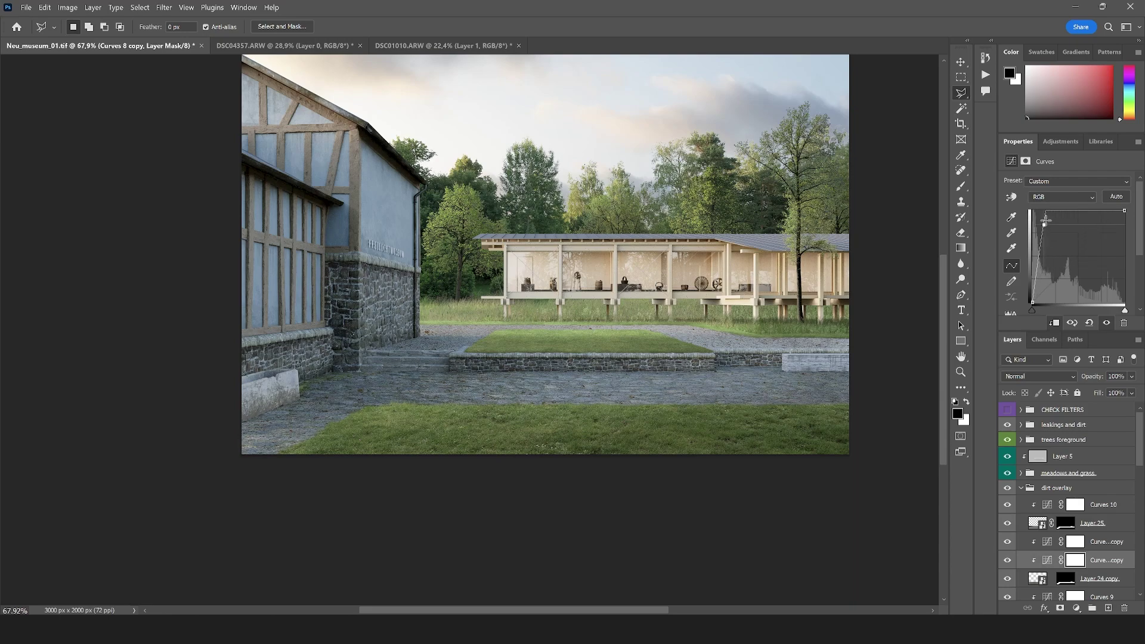
scroll(397, 368, "up", 5)
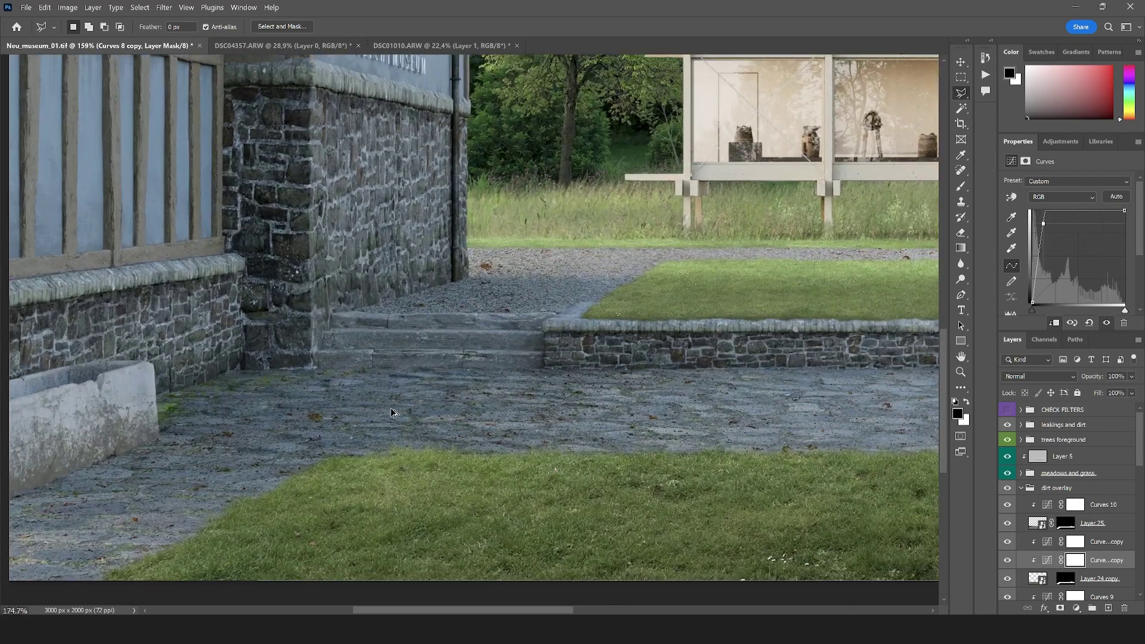
scroll(391, 409, "down", 3)
scroll(376, 418, "up", 4)
scroll(521, 453, "up", 2)
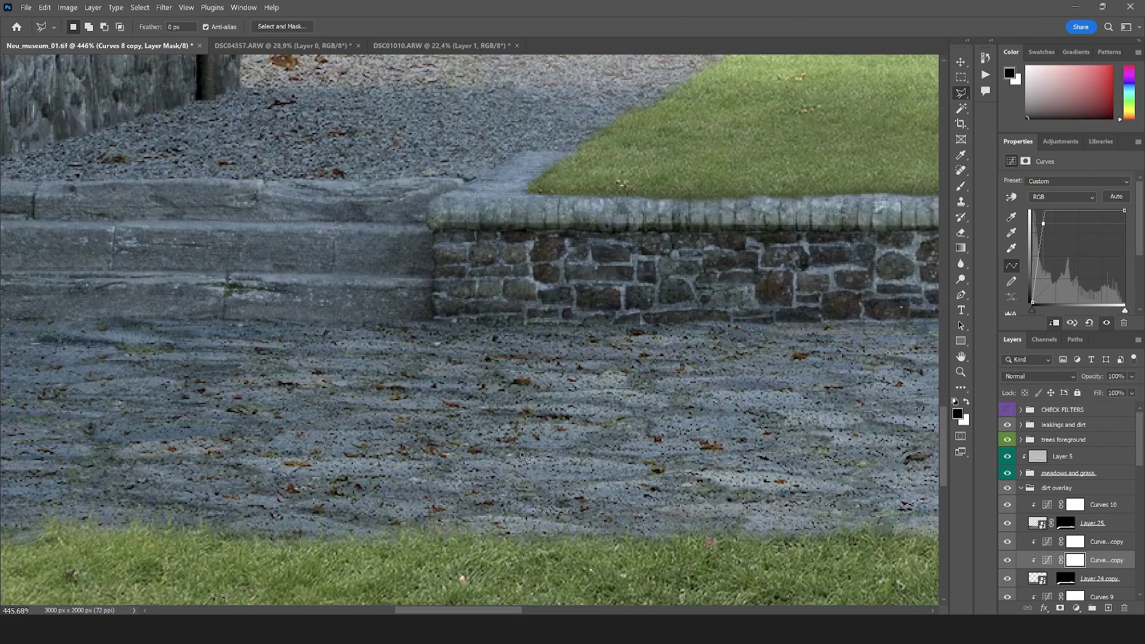
left_click_drag(1046, 224, 1045, 272)
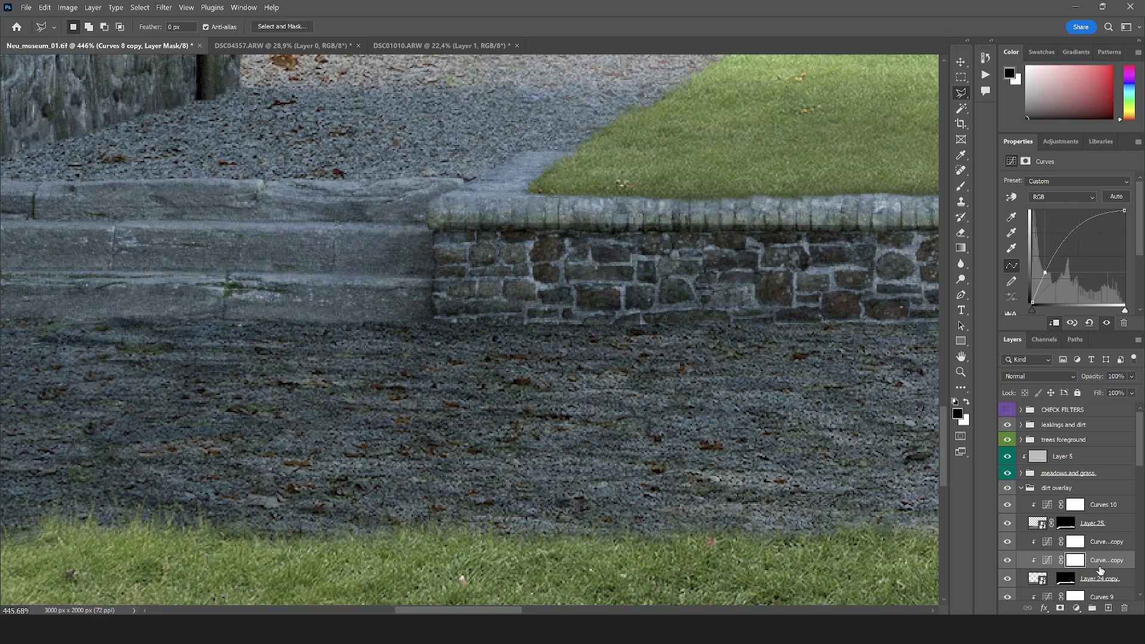
- Steepen the upper Curves adjustment clipped to the gravel copy to strongly brighten the texture over the paving
left_click(1101, 546)
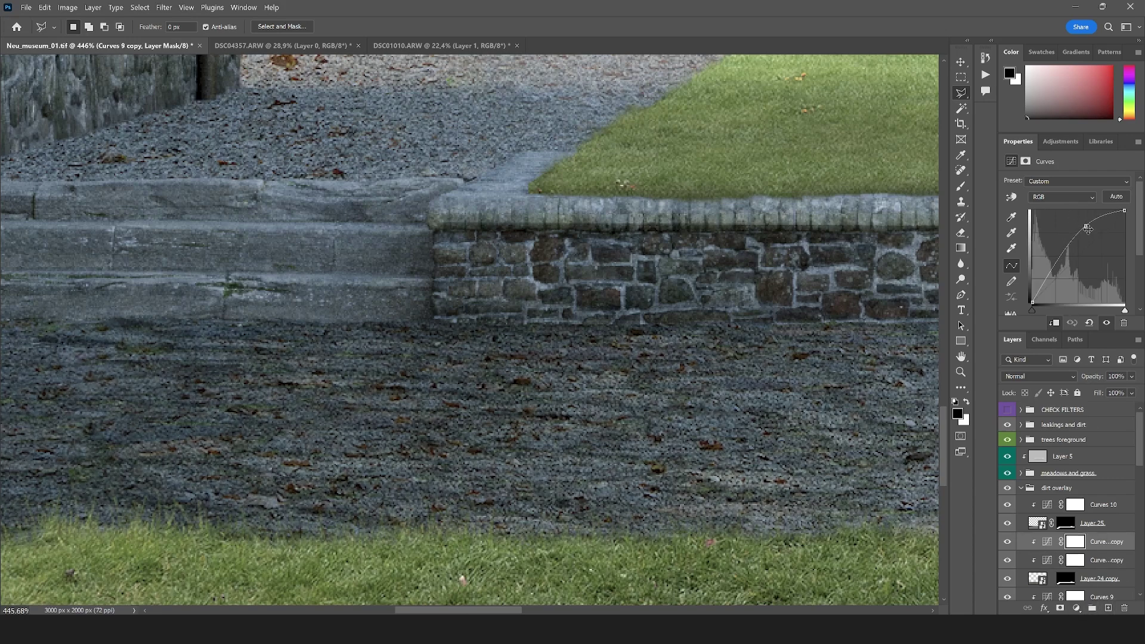
left_click_drag(1088, 229, 1049, 244)
scroll(558, 349, "down", 5)
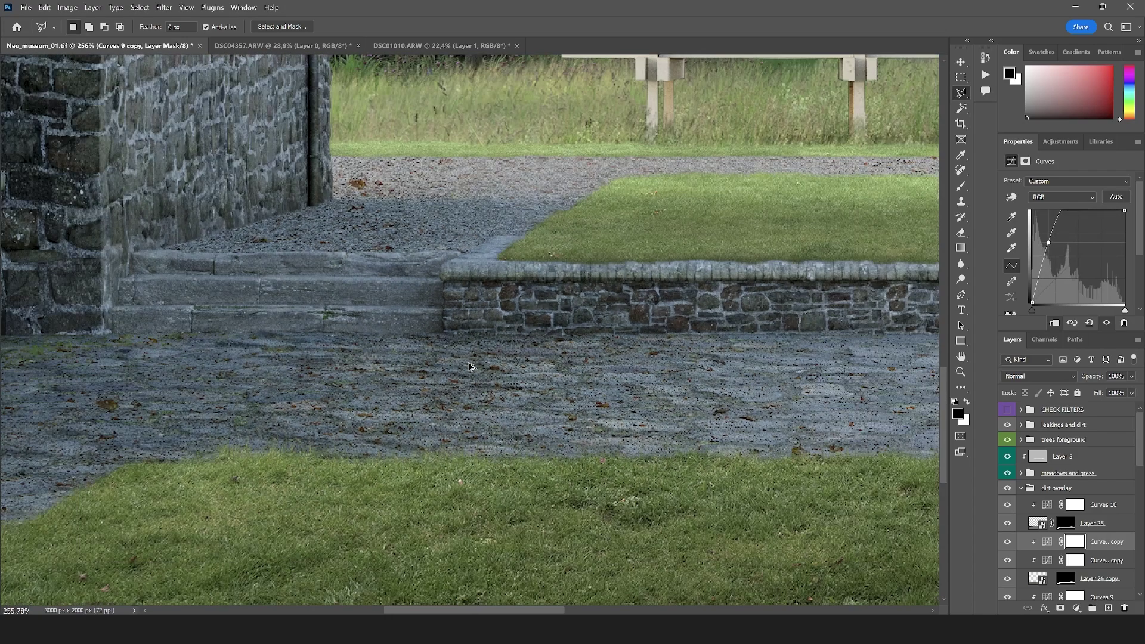
scroll(331, 426, "down", 4)
scroll(406, 423, "up", 3)
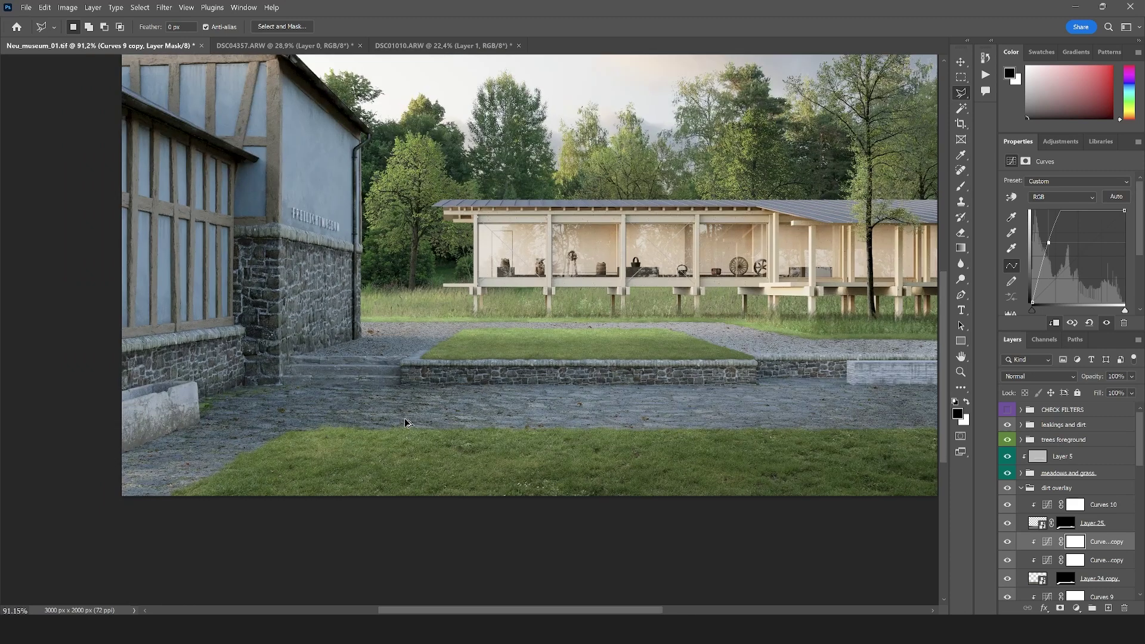
left_click(1066, 579)
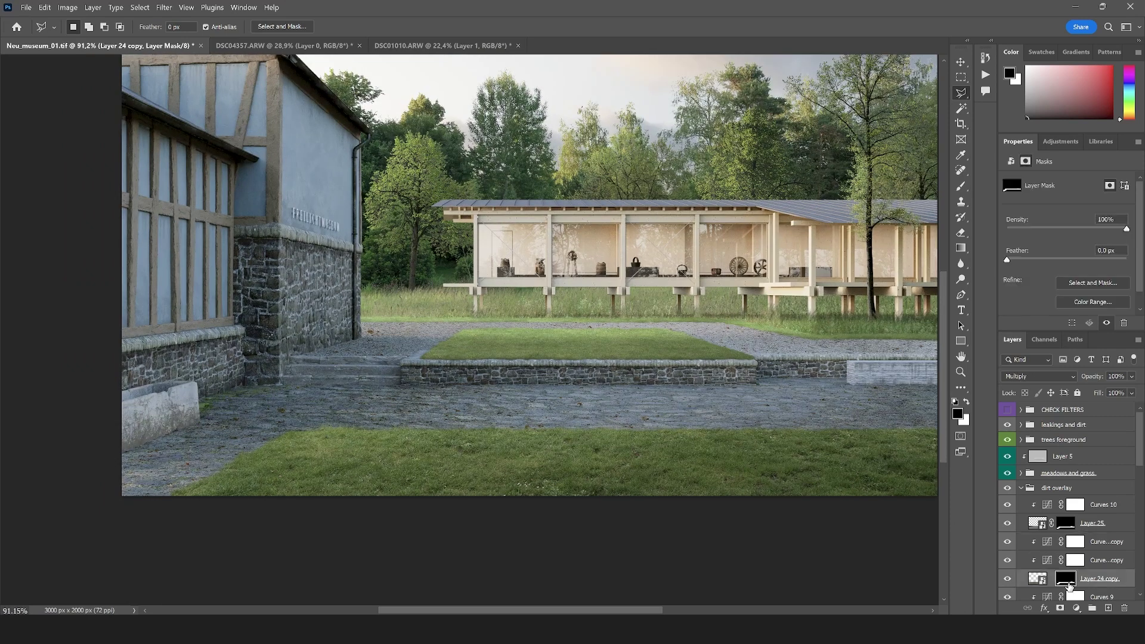
key("b")
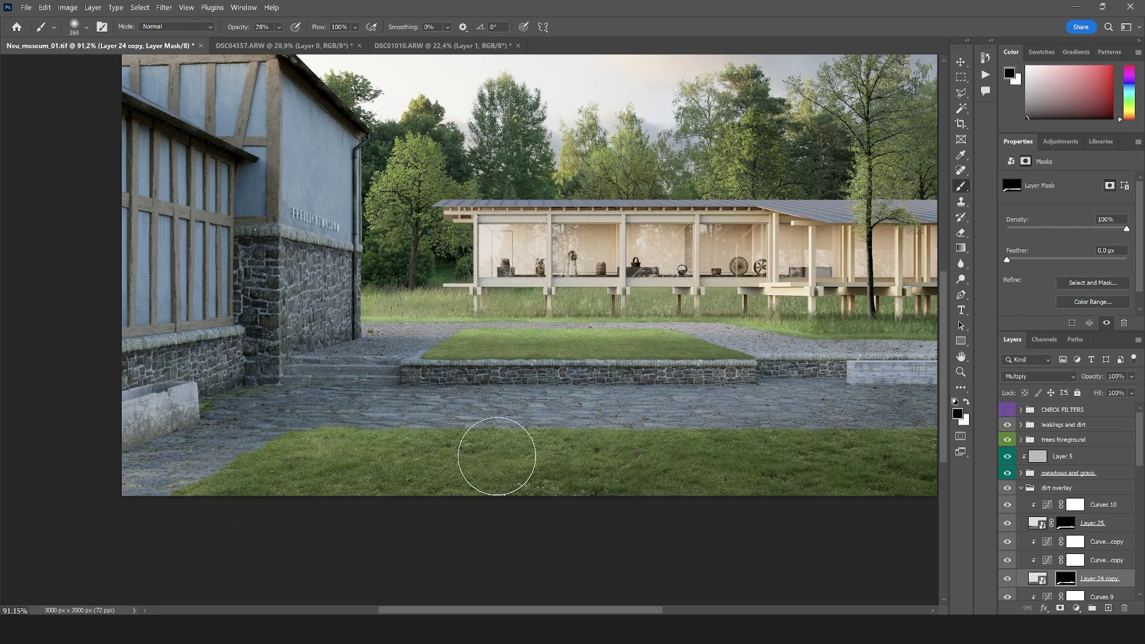
scroll(817, 401, "down", 2)
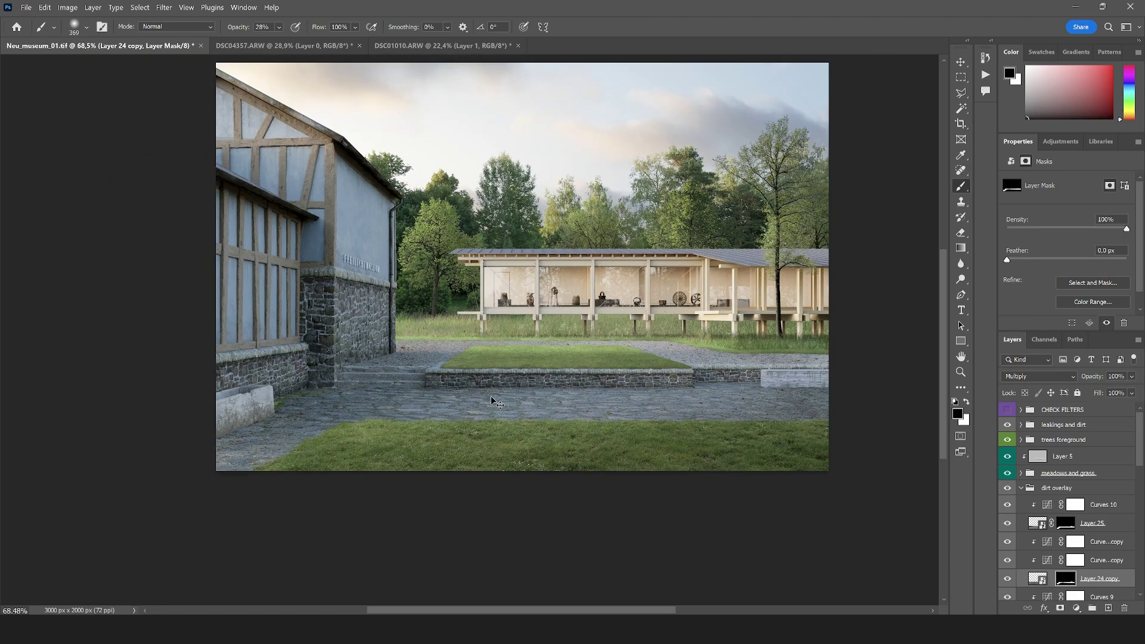
scroll(785, 384, "up", 1)
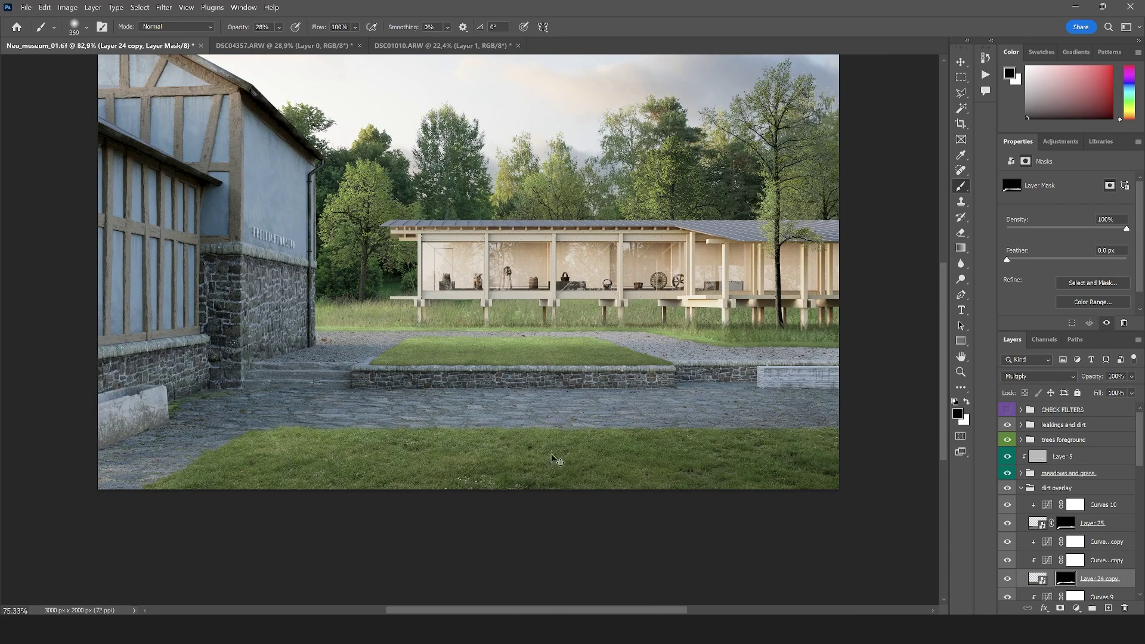
scroll(476, 322, "down", 1)
scroll(454, 337, "up", 1)
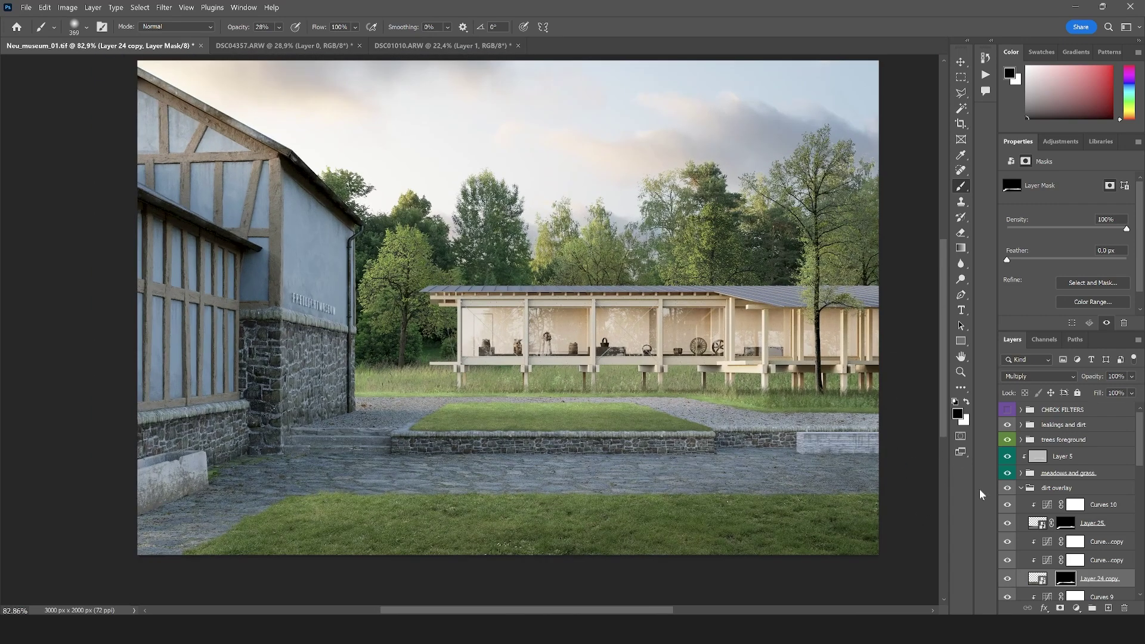
- Collapse the dirt overlay group and compare the image with and without it
left_click(1021, 488)
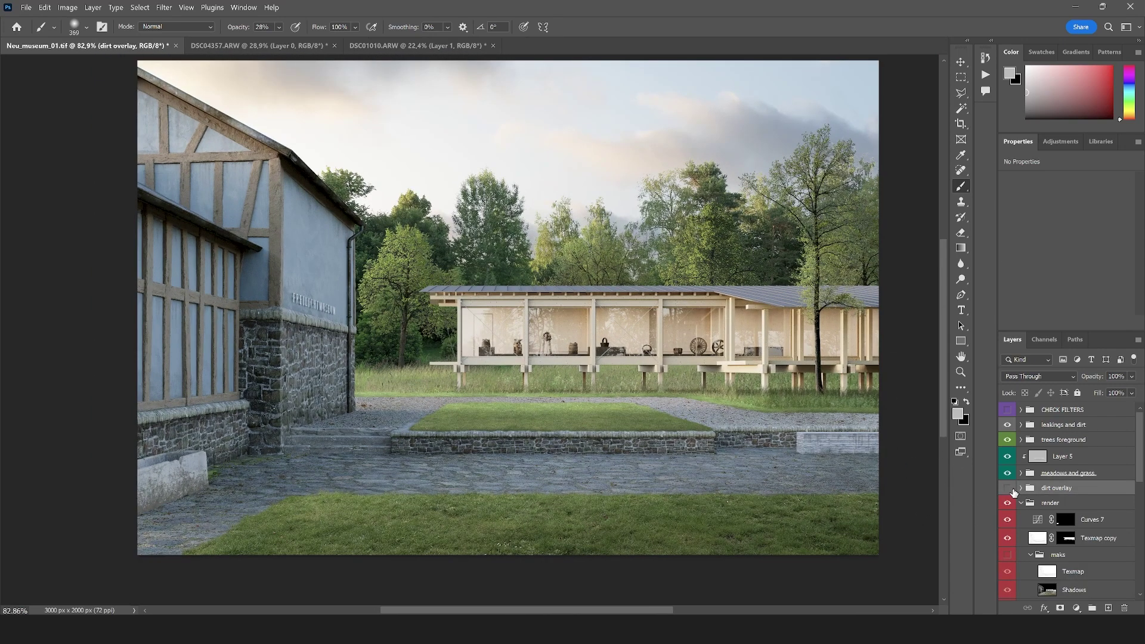
left_click(1007, 488)
left_click(1012, 489)
left_click(1013, 488)
left_click(1012, 489)
left_click(1013, 489)
left_click(1012, 489)
- Collapse the render group, add a new layer above the dirt overlay group, fill it with light grey and set it to Overlay
left_click(1019, 503)
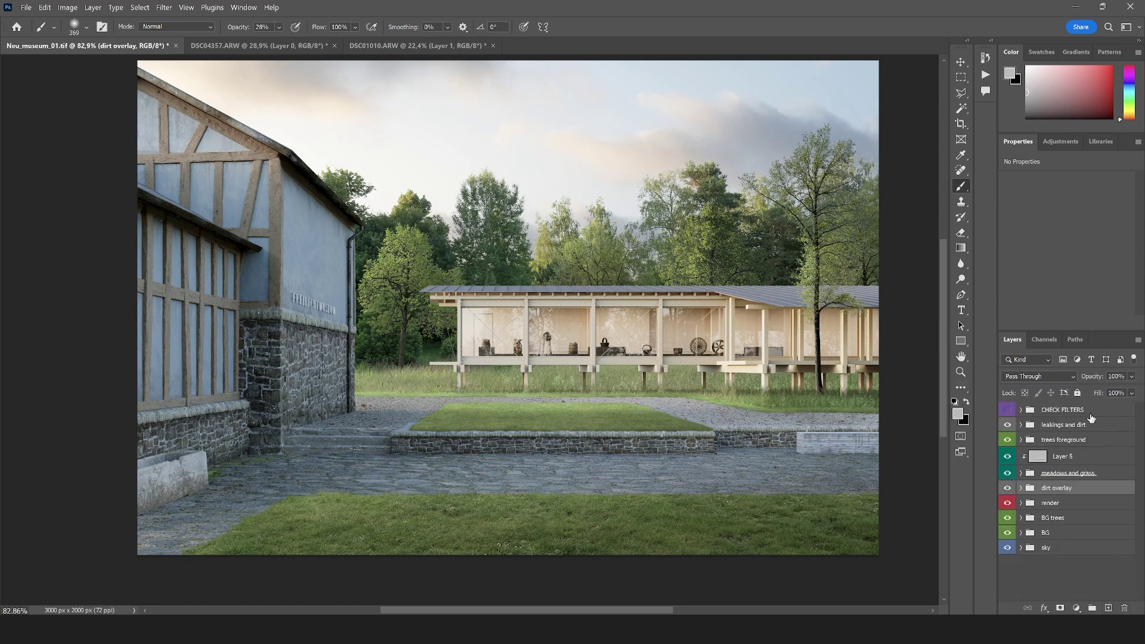
left_click(1108, 607)
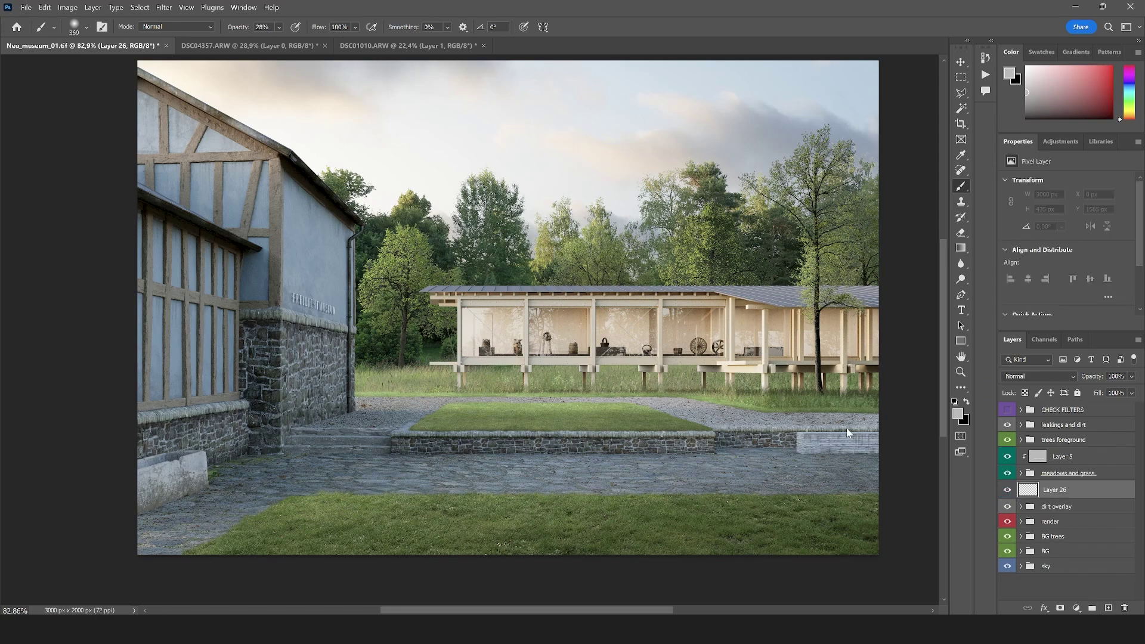
key("alt+BackSpace")
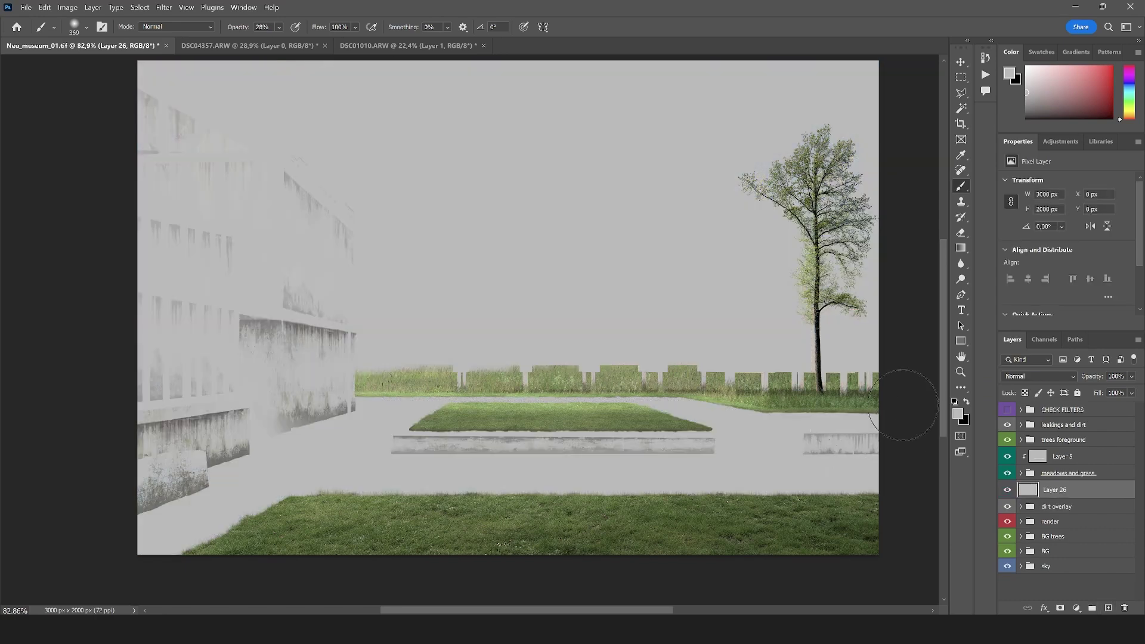
left_click(1039, 376)
left_click(1026, 437)
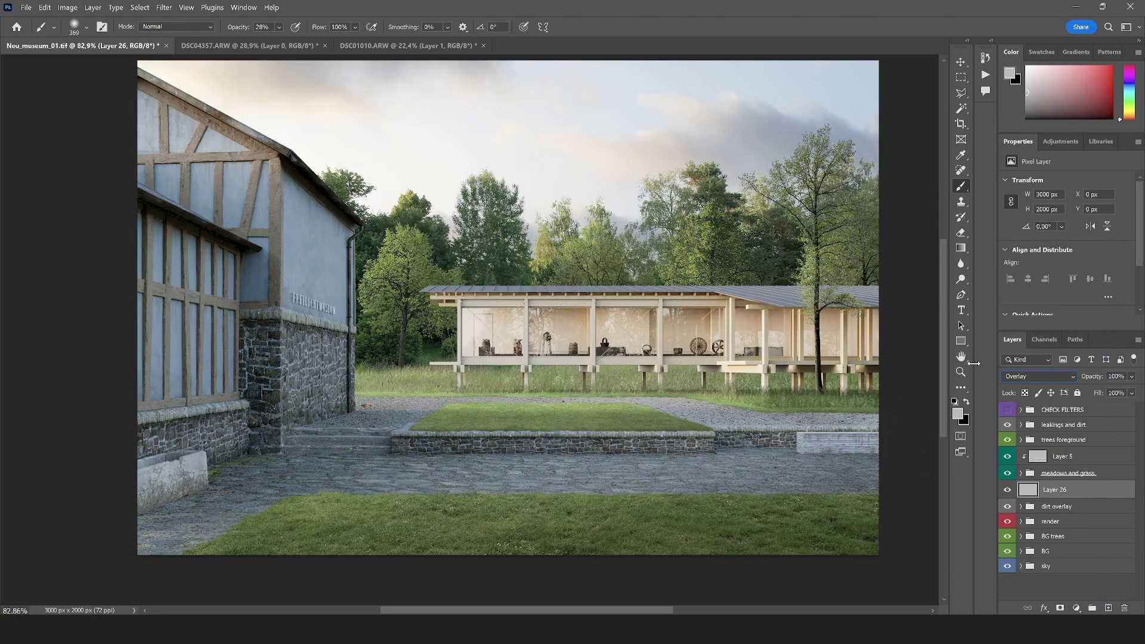
- Dodge the grey Overlay layer along the gravel path behind the raised lawn with a soft 95 px brush, Midtones range and 50% exposure
left_click(961, 279)
left_click(86, 26)
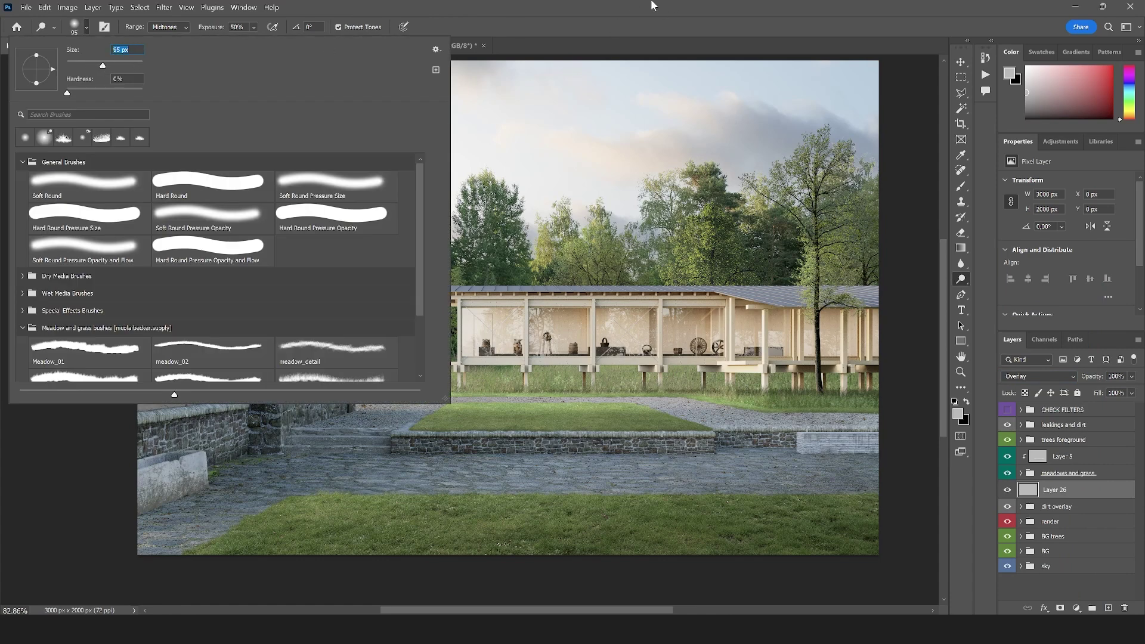
key("Return")
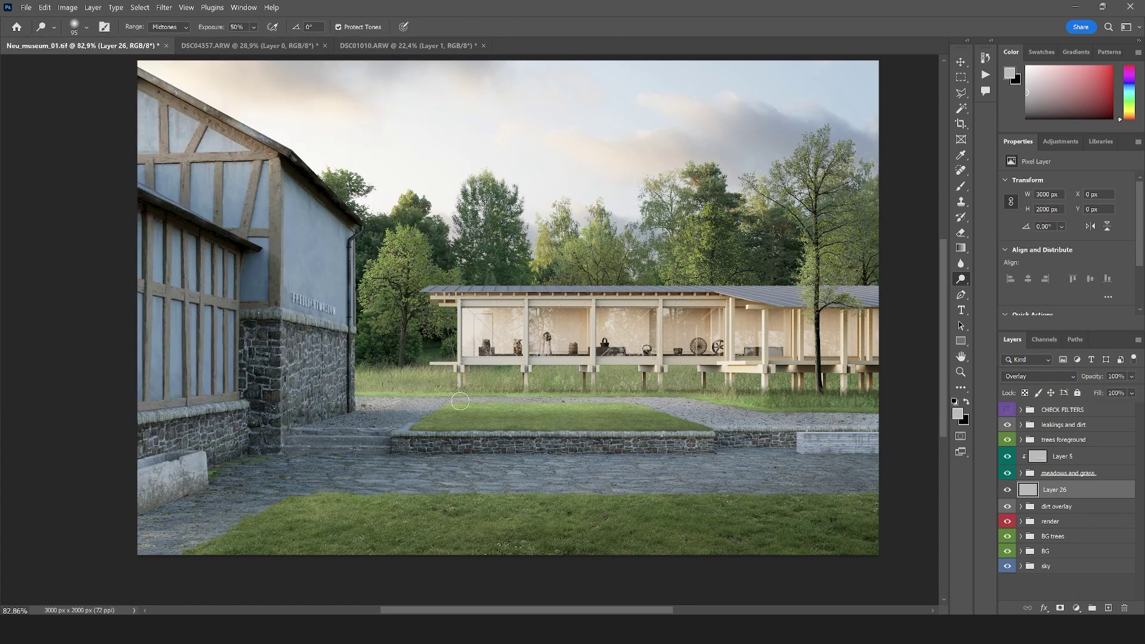
left_click_drag(460, 401, 800, 408)
left_click_drag(365, 397, 849, 418)
scroll(486, 428, "down", 2)
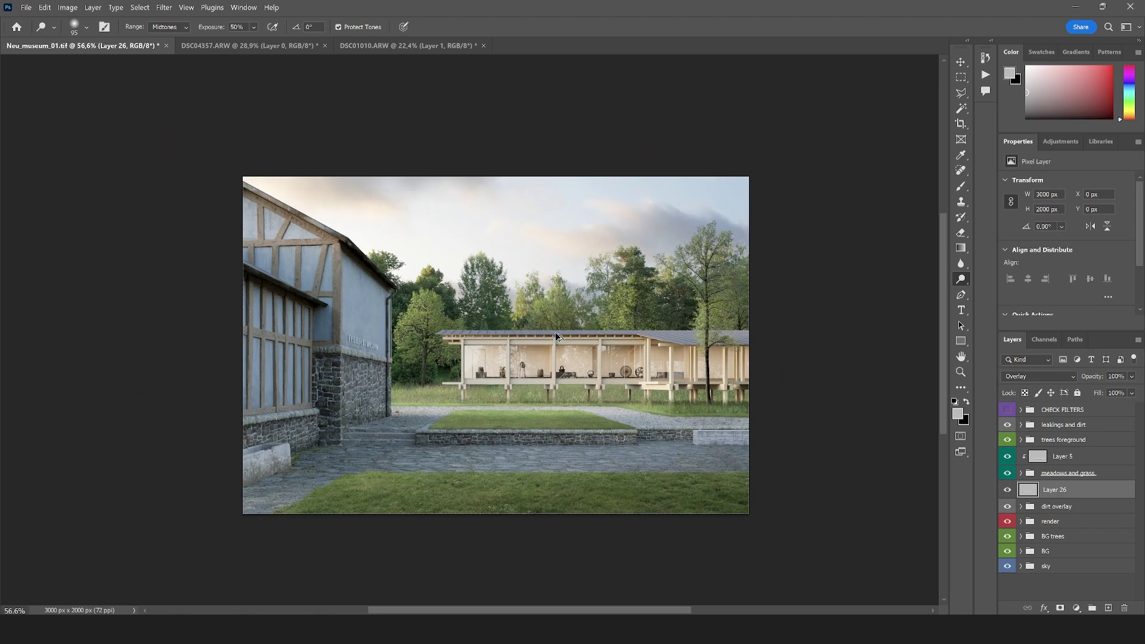
scroll(486, 427, "up", 1)
- Try dodging the stone paving in front of the low wall with a 220 px brush, and undo the stroke
left_click(76, 30)
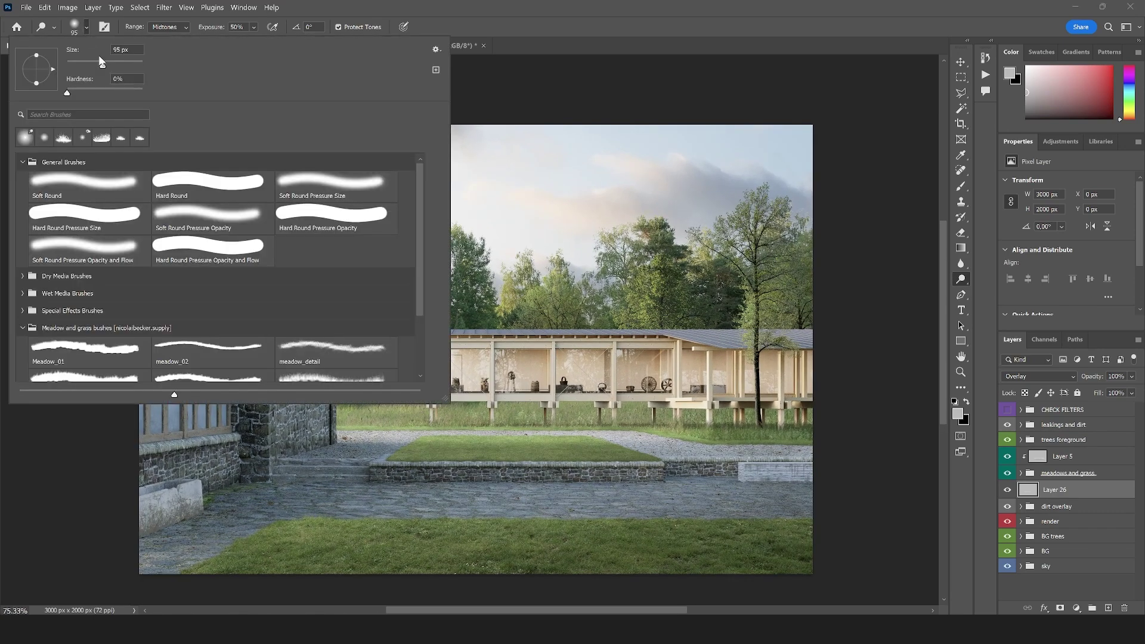
left_click(334, 490)
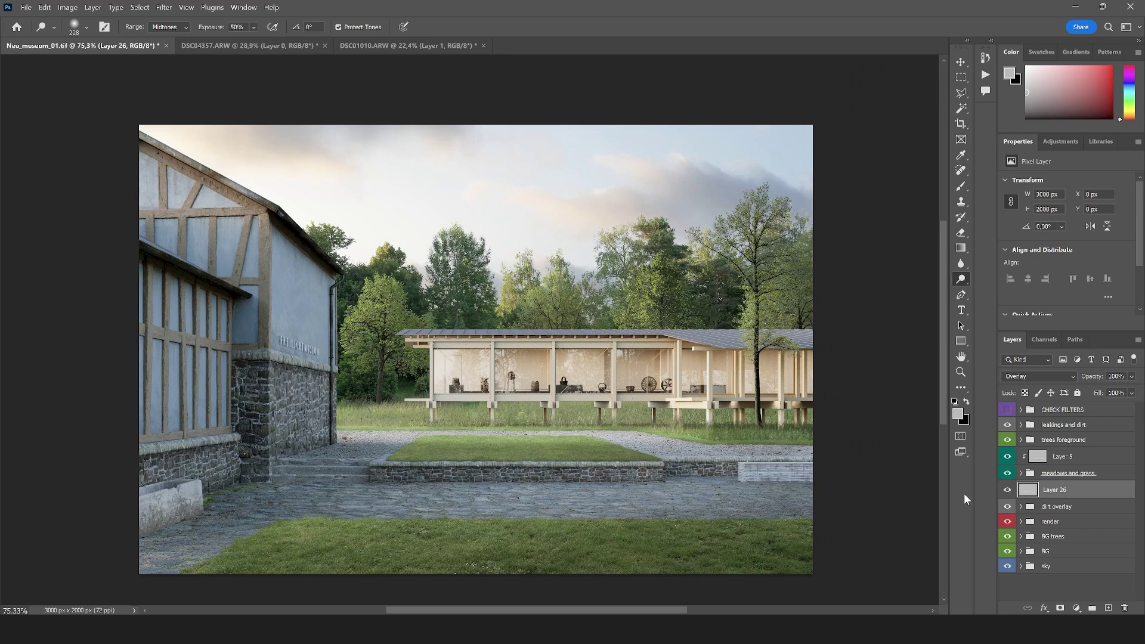
left_click_drag(453, 500, 703, 508)
scroll(502, 467, "down", 2)
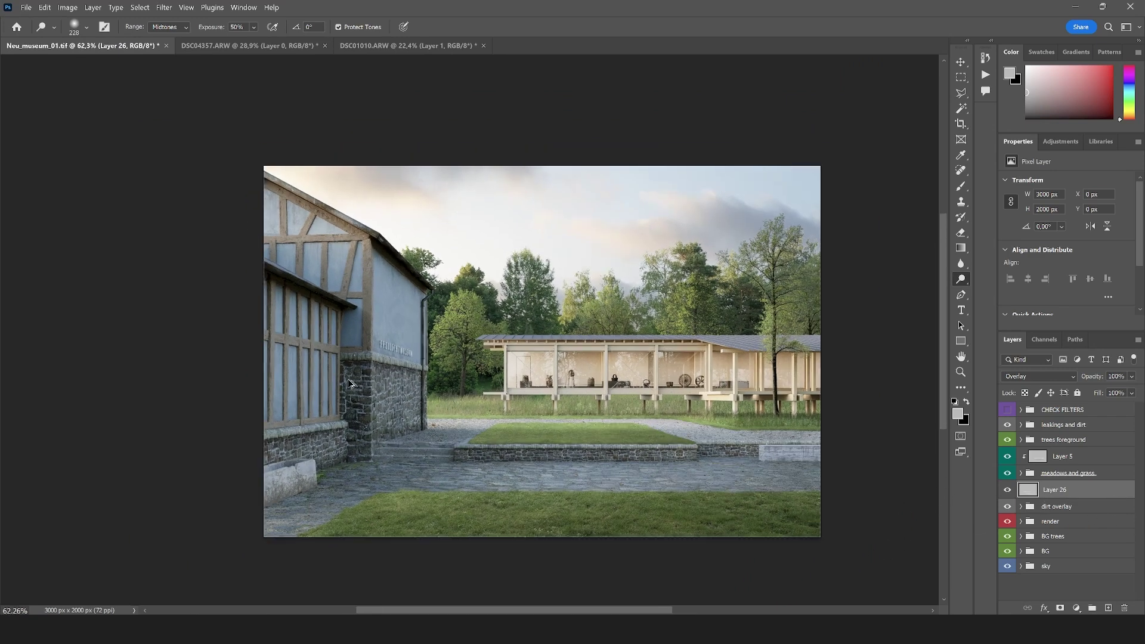
key("ctrl+z")
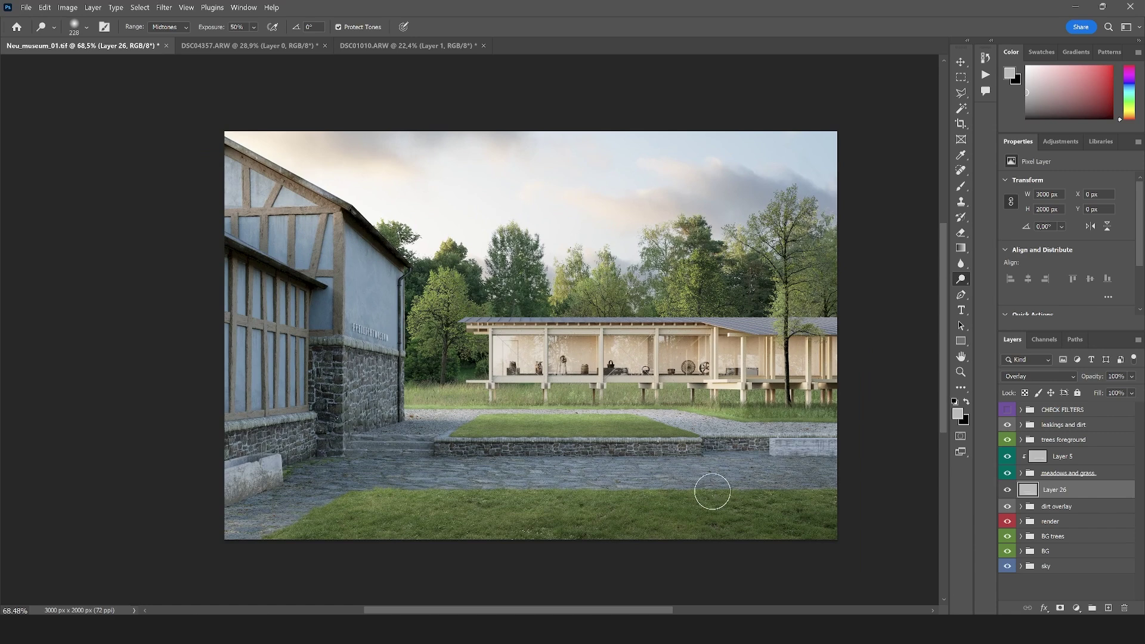
scroll(750, 471, "up", 1)
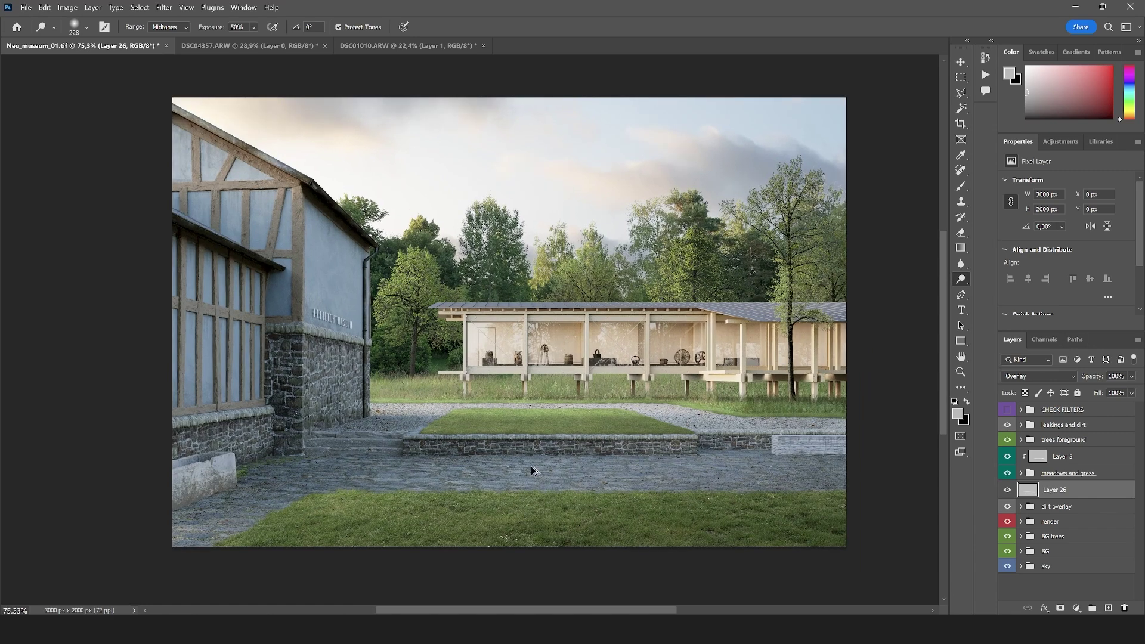
scroll(530, 467, "down", 1)
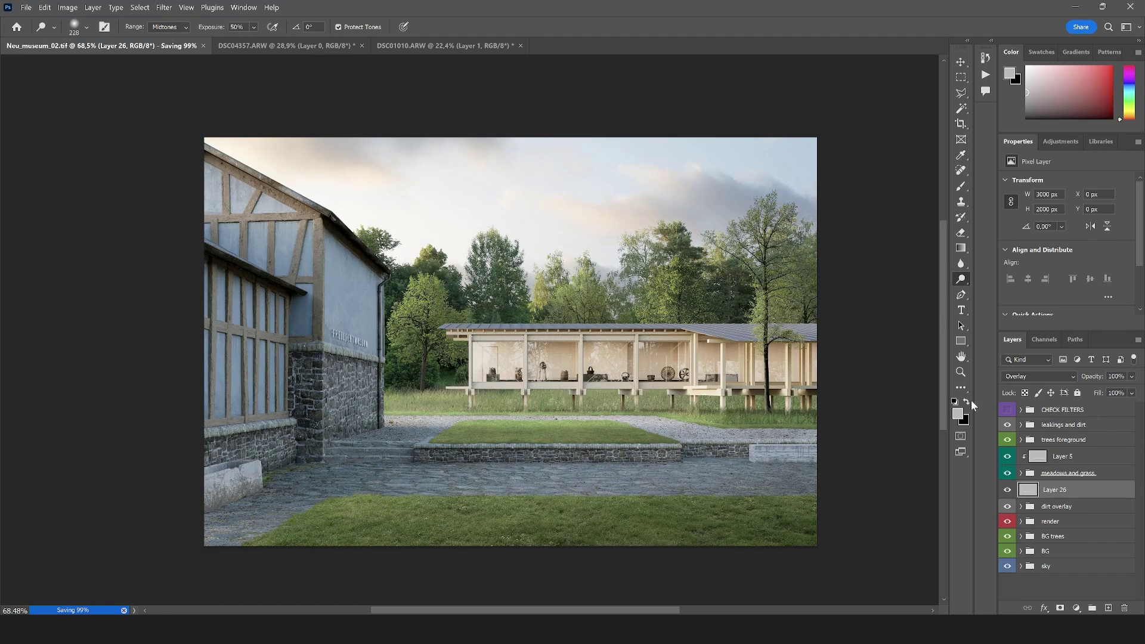
left_click(961, 371)
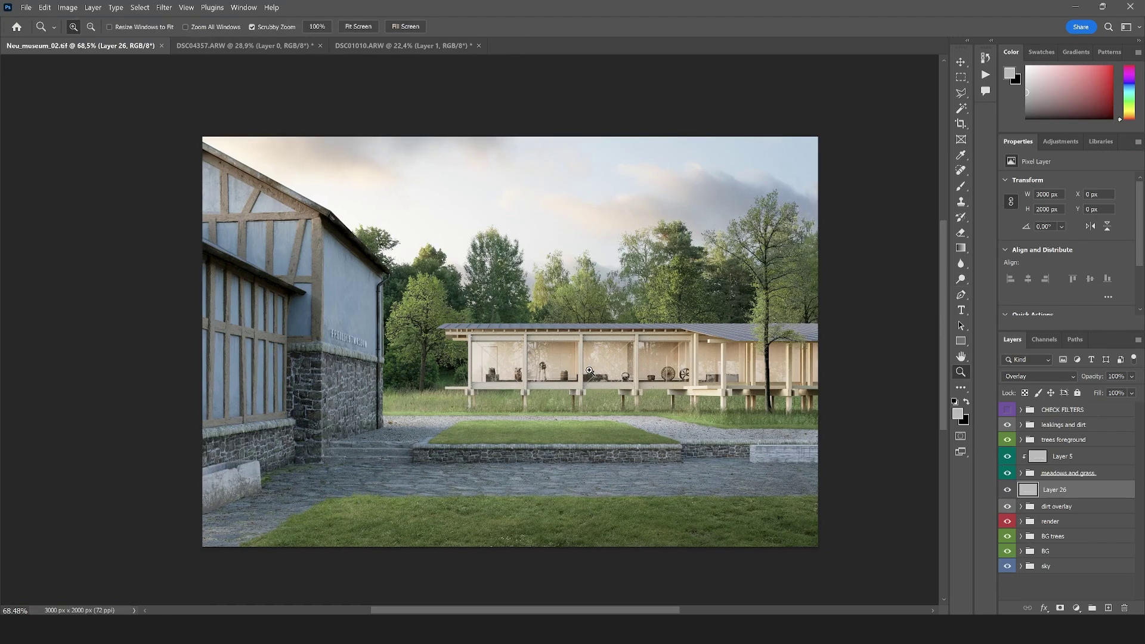
left_click(589, 371)
right_click(481, 367)
left_click(501, 371)
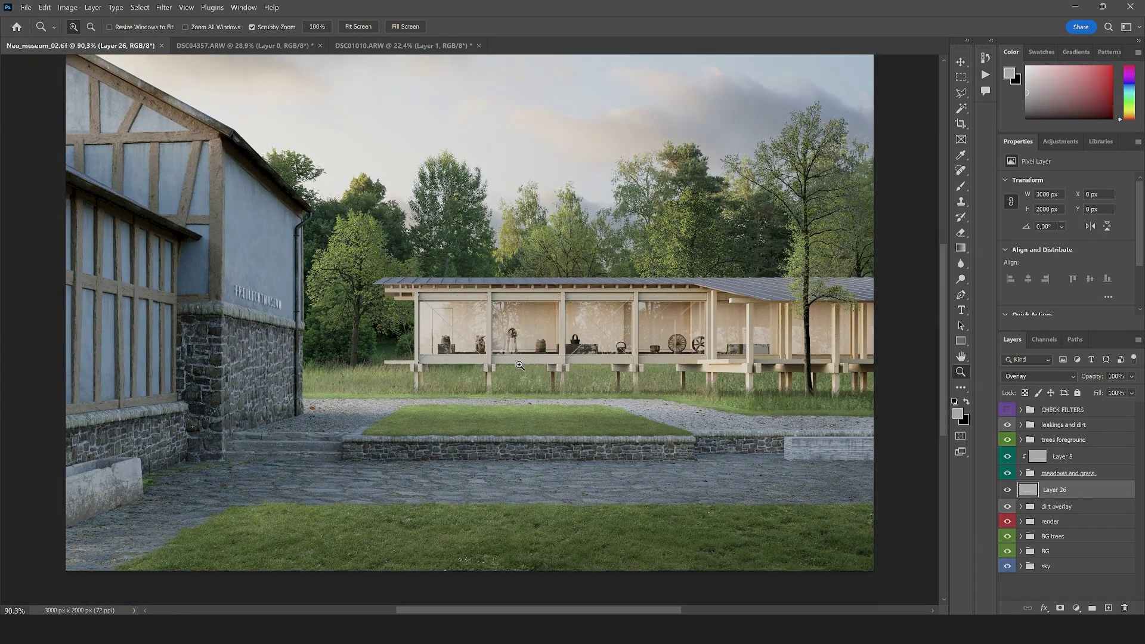